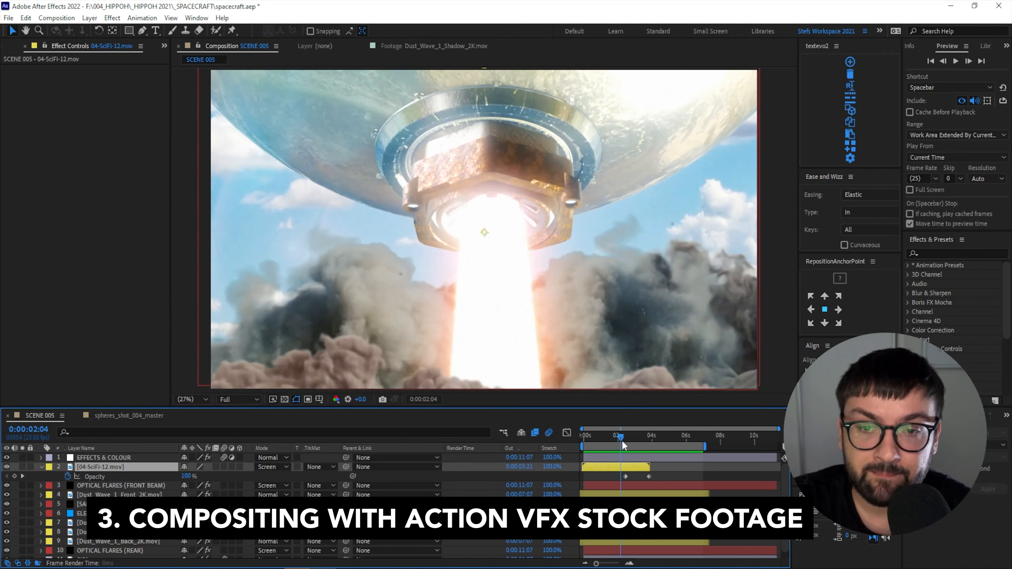
- Compare the spacecraft shot with and without the OPTICAL FLARES (FRONT BEAM) layer around the 3-second mark
{"action": "left_click_drag", "start_coordinate": [624, 445], "coordinate": [685, 438]}
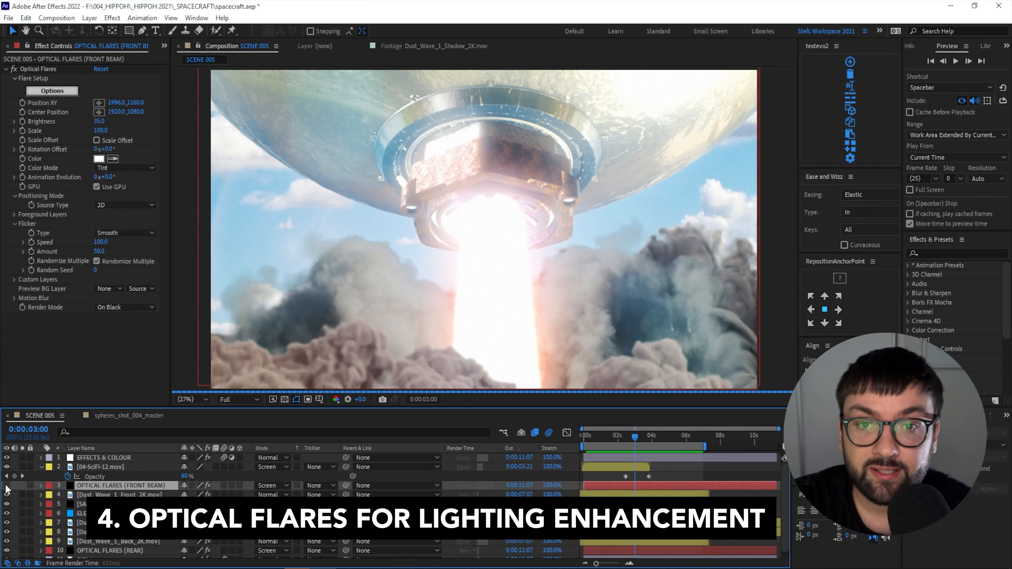
{"action": "left_click", "coordinate": [6, 486]}
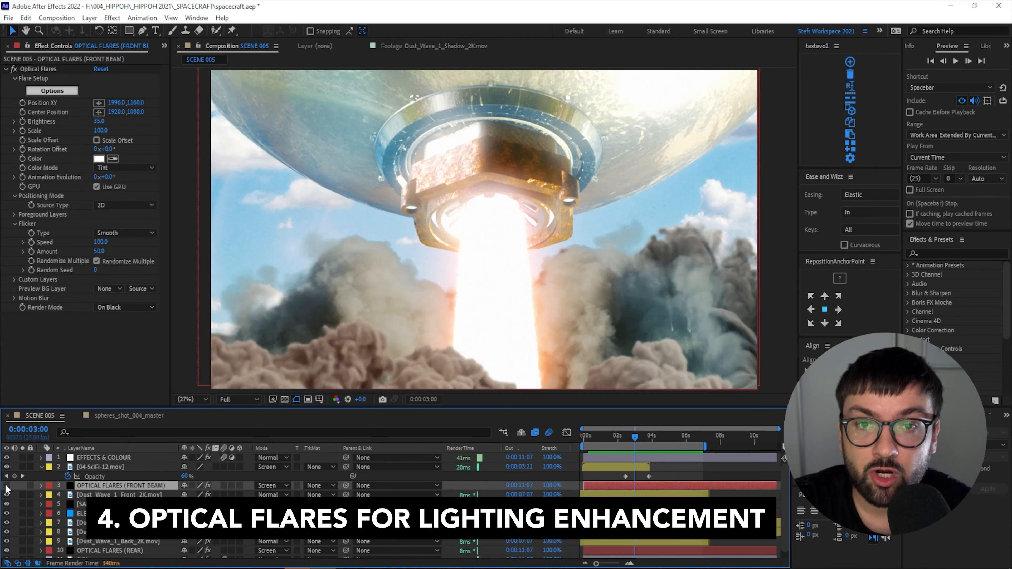
{"action": "left_click", "coordinate": [6, 486]}
{"action": "left_click", "coordinate": [6, 486]}
{"action": "left_click", "coordinate": [6, 486]}
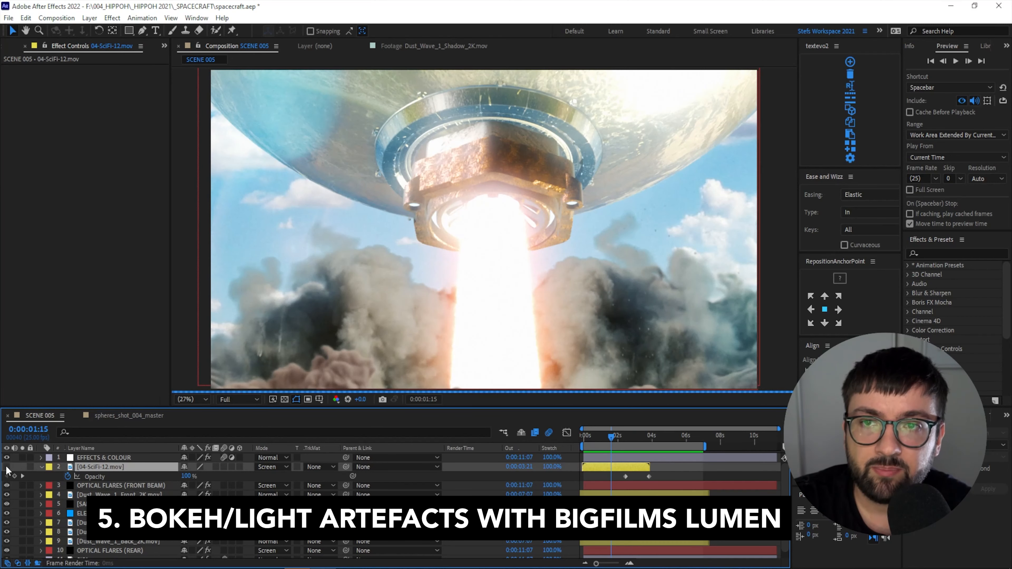
- Compare the shot with and without the 04-SciFi-12.mov layer and the Lumetri Color effect on EFFECTS & COLOUR
{"action": "left_click", "coordinate": [6, 468]}
{"action": "left_click", "coordinate": [6, 467]}
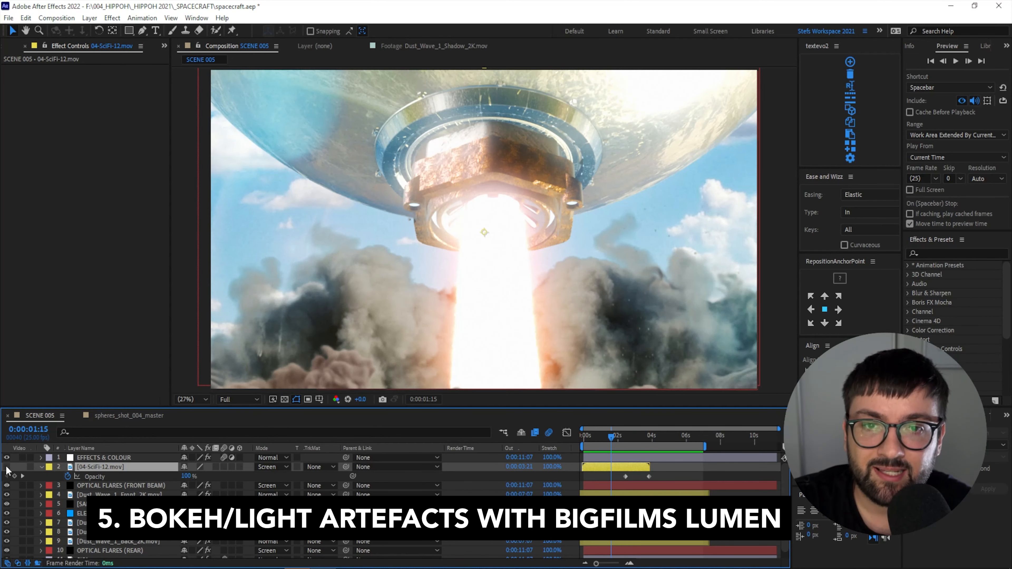
{"action": "left_click", "coordinate": [6, 467]}
{"action": "left_click", "coordinate": [6, 467]}
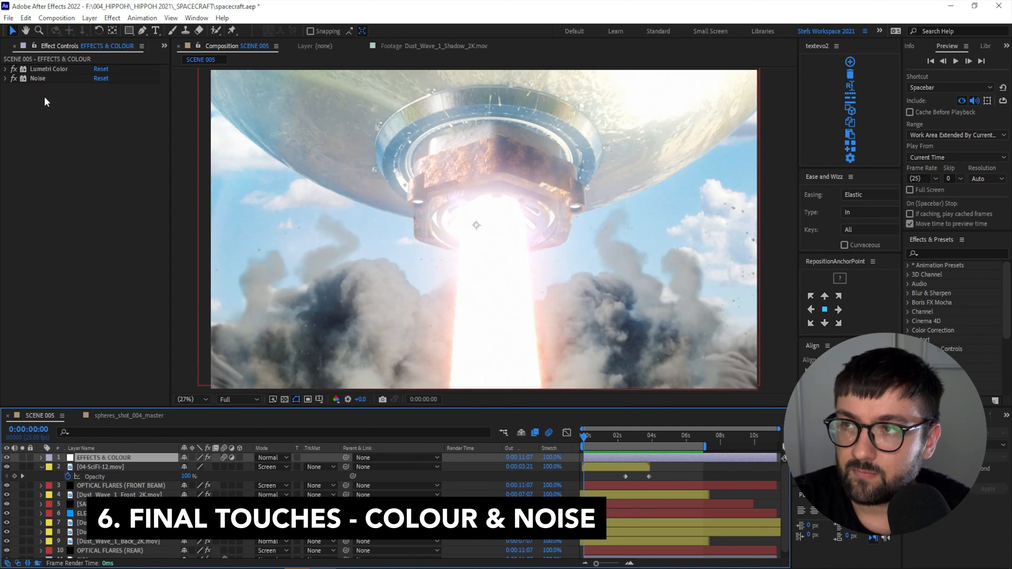
{"action": "left_click", "coordinate": [14, 69]}
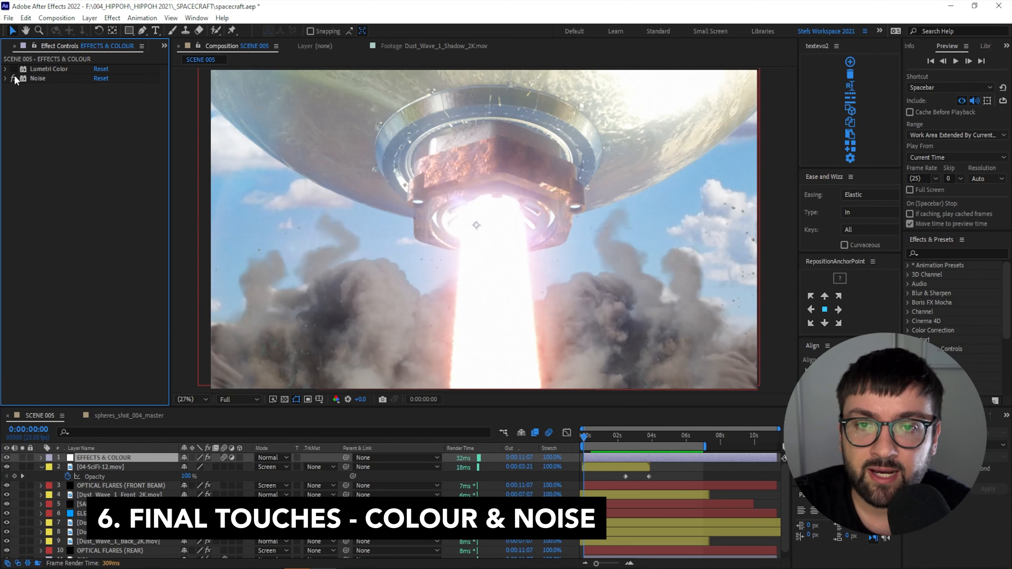
{"action": "left_click", "coordinate": [14, 69]}
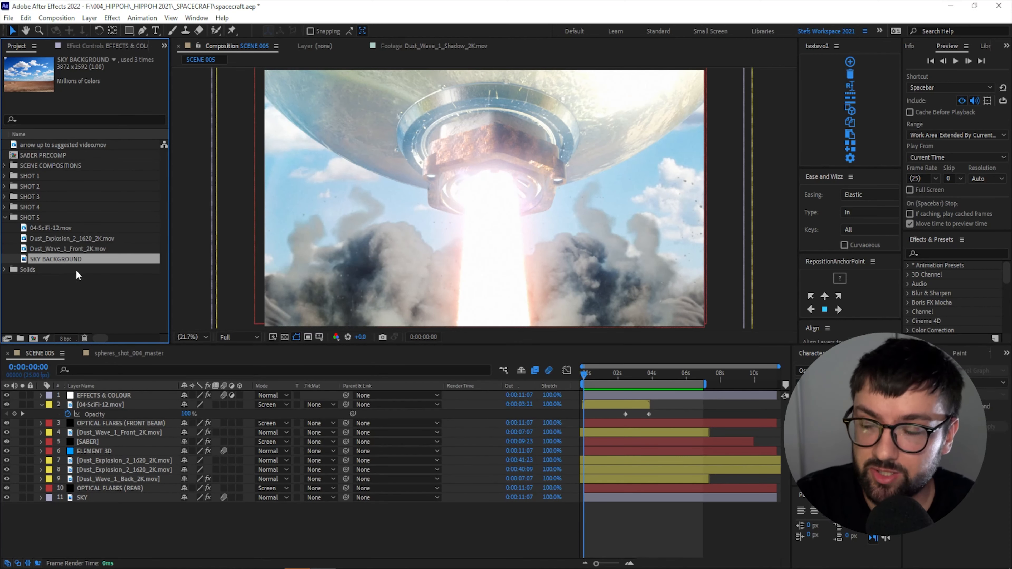
- Create a composition from the SKY BACKGROUND image and set its size to 1920 x 1080 pixels
{"action": "left_click_drag", "start_coordinate": [61, 260], "coordinate": [32, 336]}
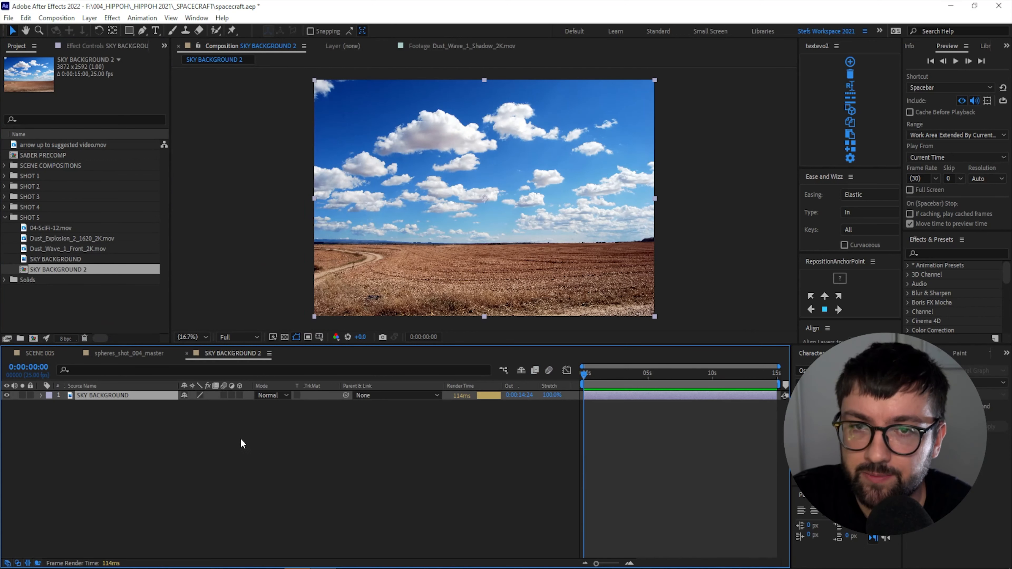
{"action": "left_click", "coordinate": [186, 451]}
{"action": "left_click", "coordinate": [56, 18]}
{"action": "left_click", "coordinate": [76, 38]}
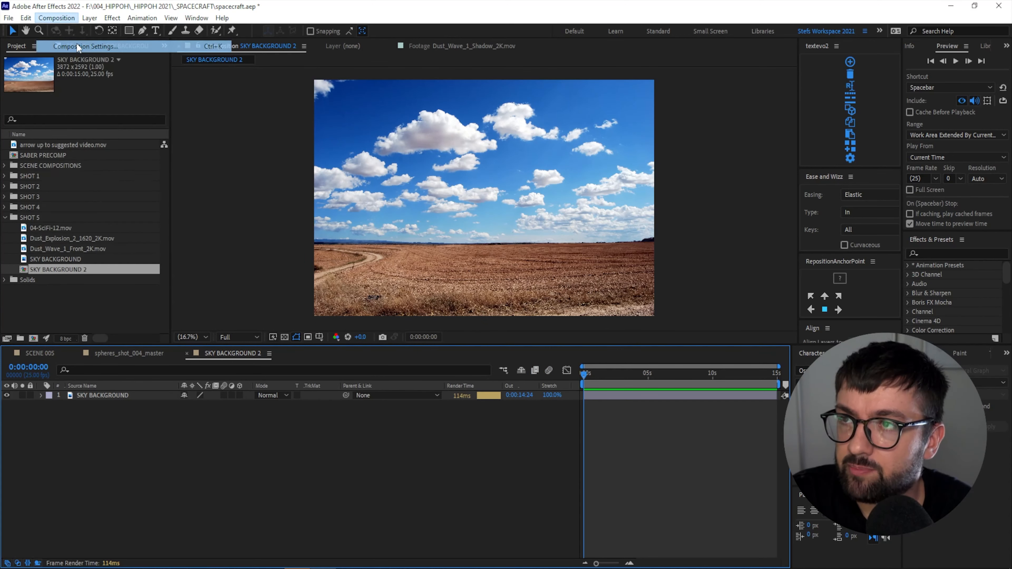
{"action": "left_click", "coordinate": [390, 210]}
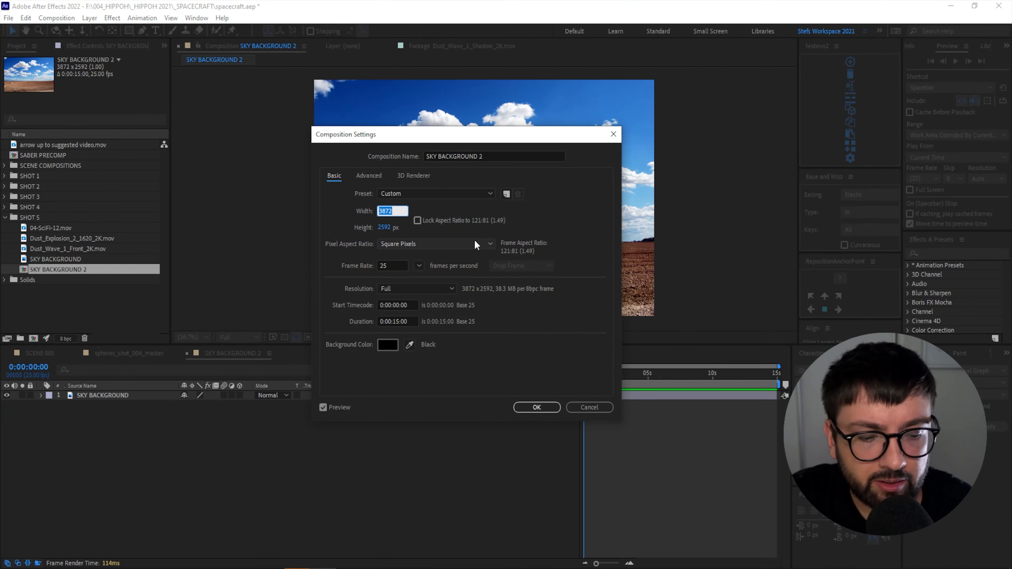
{"action": "type", "text": "1920"}
{"action": "key", "text": "Tab"}
{"action": "type", "text": "1"}
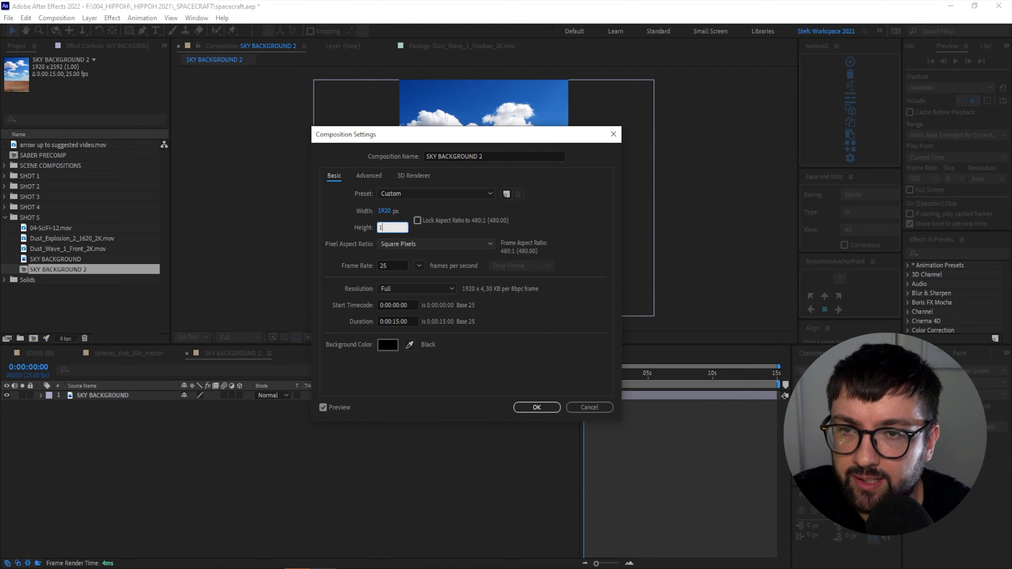
{"action": "type", "text": "080"}
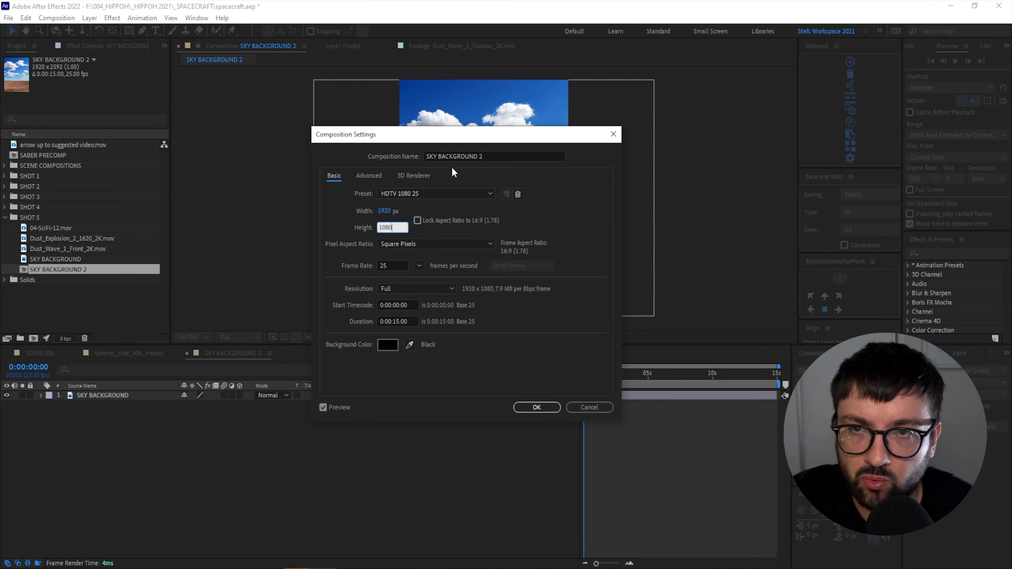
- Name the new sky composition SCENE 005 and apply its settings
{"action": "left_click", "coordinate": [452, 155]}
{"action": "type", "text": "SCENE 005"}
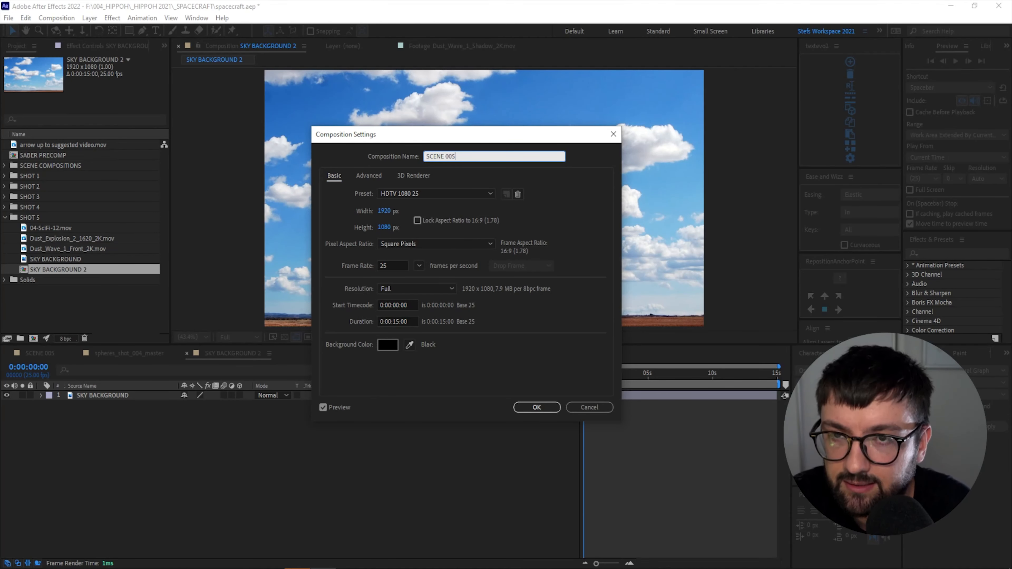
{"action": "key", "text": "Return"}
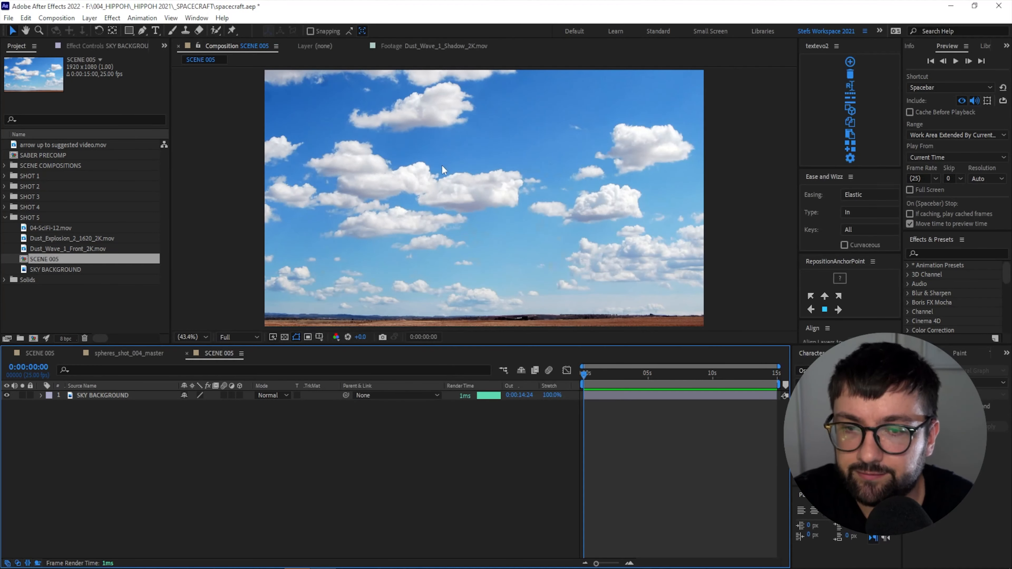
- Review the spheres_shot_004_master composition and the finished SCENE 005 composition as references for framing the sky
{"action": "key", "text": "space"}
{"action": "left_click", "coordinate": [138, 359]}
{"action": "scroll", "coordinate": [479, 244], "scroll_direction": "down", "scroll_amount": 2}
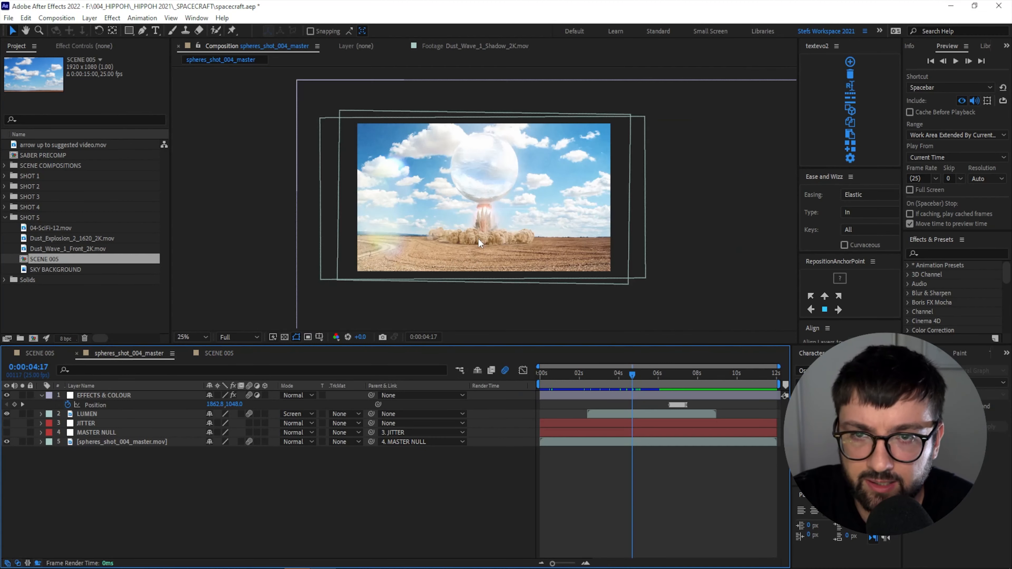
{"action": "left_click", "coordinate": [192, 337]}
{"action": "left_click", "coordinate": [197, 355]}
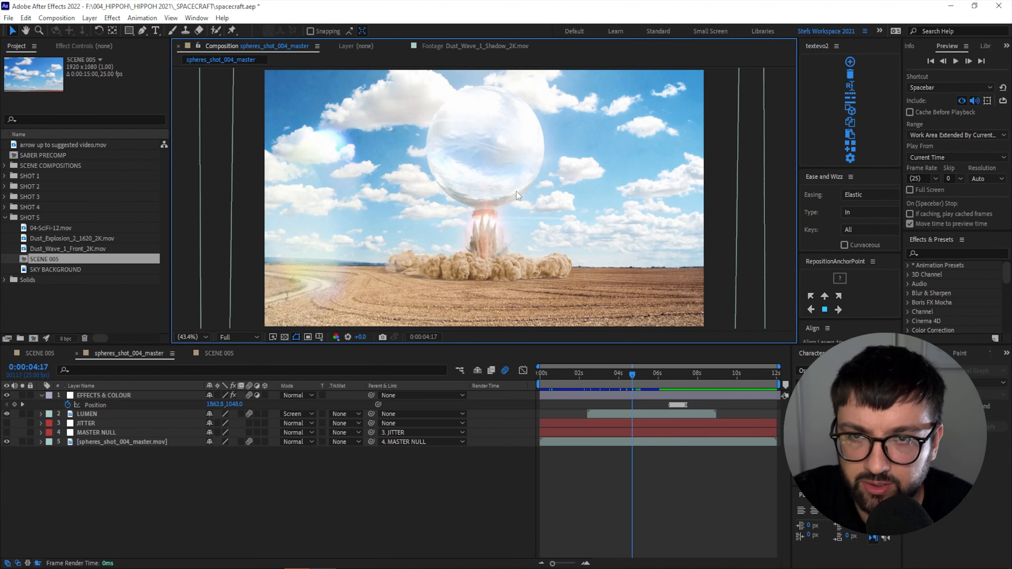
{"action": "mouse_move", "coordinate": [636, 374]}
{"action": "left_mouse_down"}
{"action": "mouse_move", "coordinate": [594, 378]}
{"action": "mouse_move", "coordinate": [633, 379]}
{"action": "left_mouse_up"}
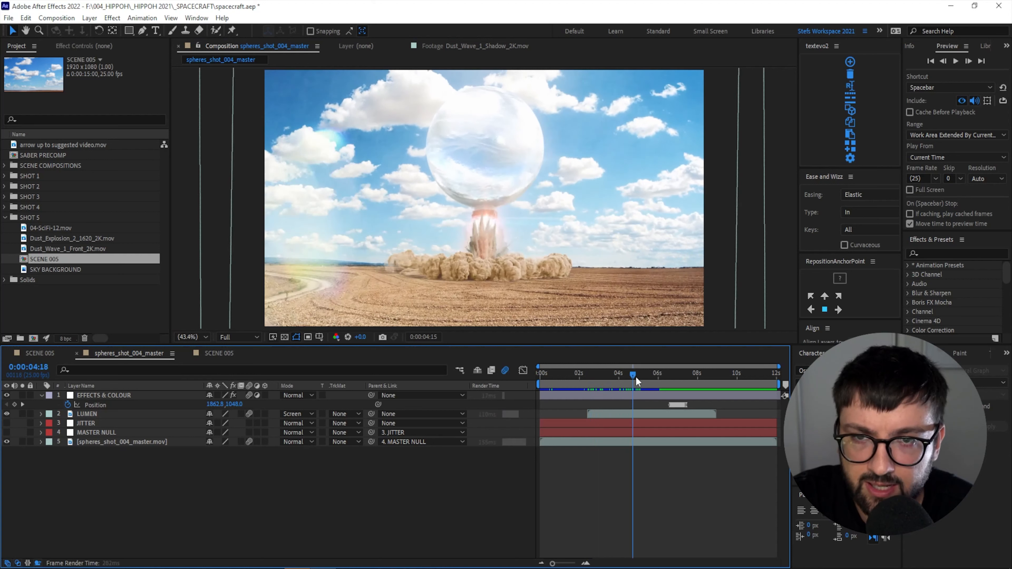
{"action": "left_click", "coordinate": [40, 353]}
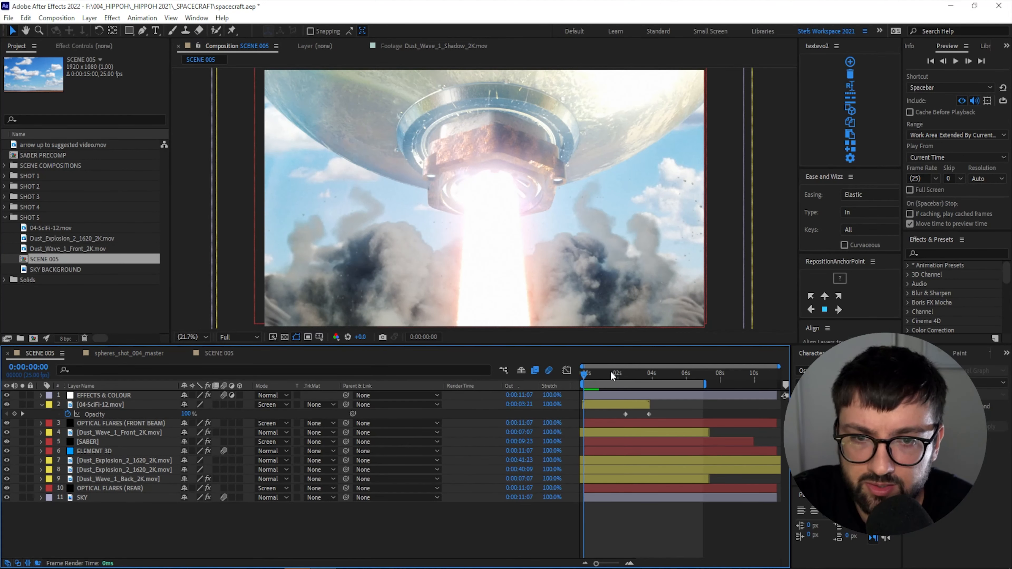
{"action": "left_click", "coordinate": [602, 375]}
{"action": "left_click", "coordinate": [600, 381]}
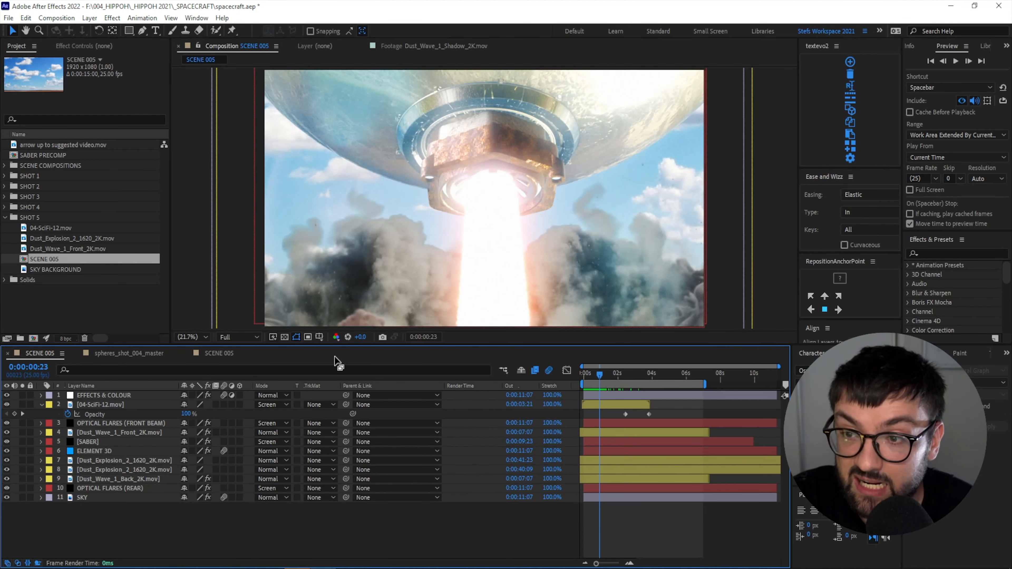
- In the new SCENE 005, scale the SKY BACKGROUND layer to 151% and shift it left to frame only clouds
{"action": "left_click", "coordinate": [220, 354]}
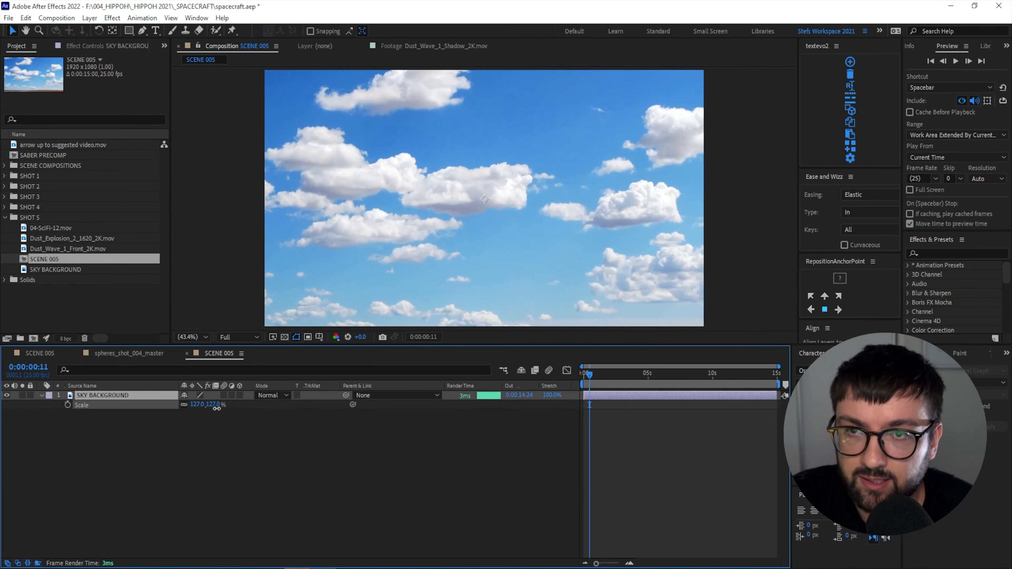
{"action": "left_click_drag", "start_coordinate": [530, 218], "coordinate": [317, 226]}
{"action": "left_click_drag", "start_coordinate": [196, 405], "coordinate": [204, 405]}
{"action": "left_click_drag", "start_coordinate": [612, 250], "coordinate": [585, 237]}
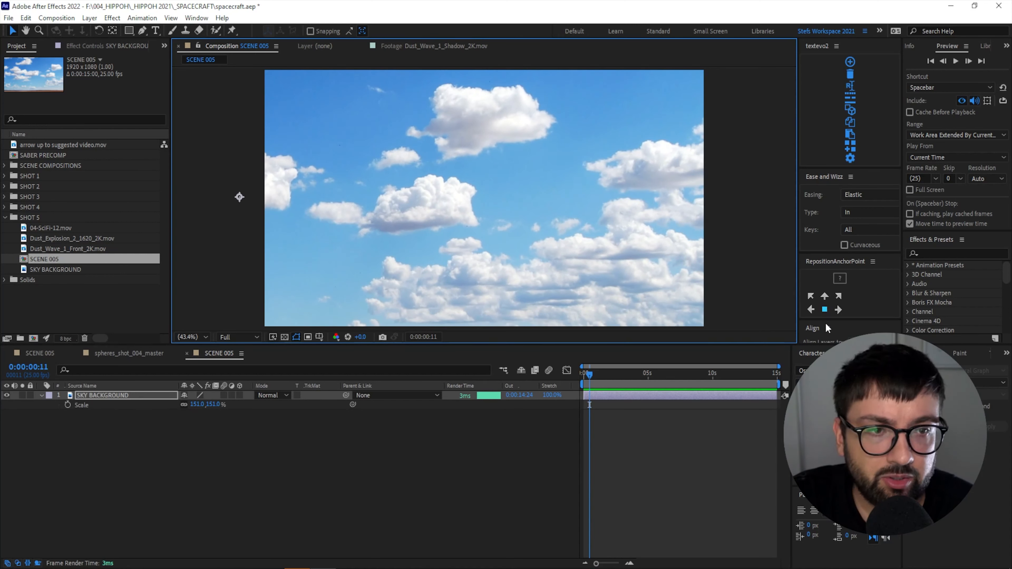
{"action": "left_click_drag", "start_coordinate": [797, 144], "coordinate": [775, 144]}
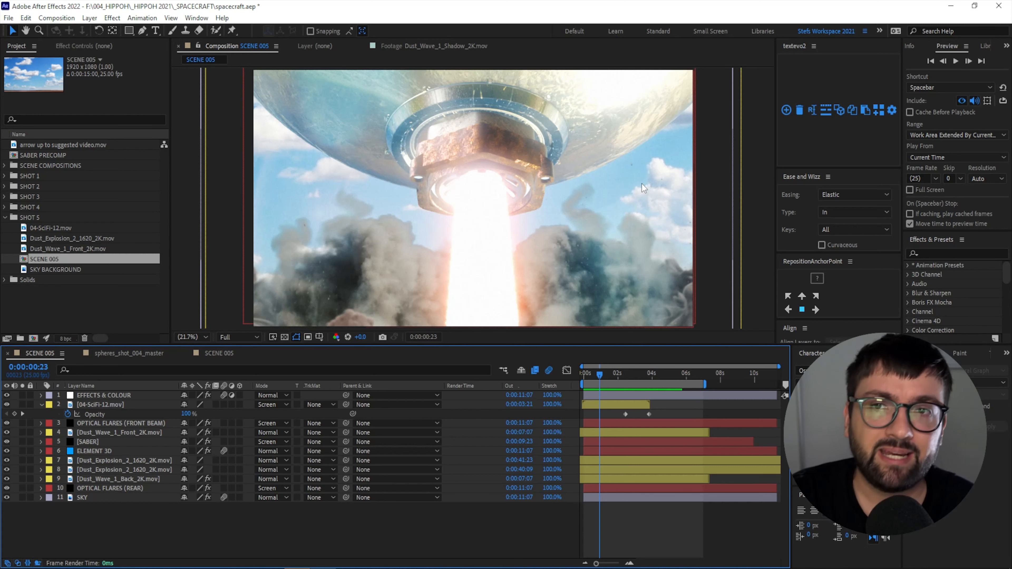
- Try a Gaussian Blur blurriness of 17.4 on the finished composition's SKY layer, and undo the change
{"action": "left_click", "coordinate": [82, 498]}
{"action": "left_click", "coordinate": [82, 47]}
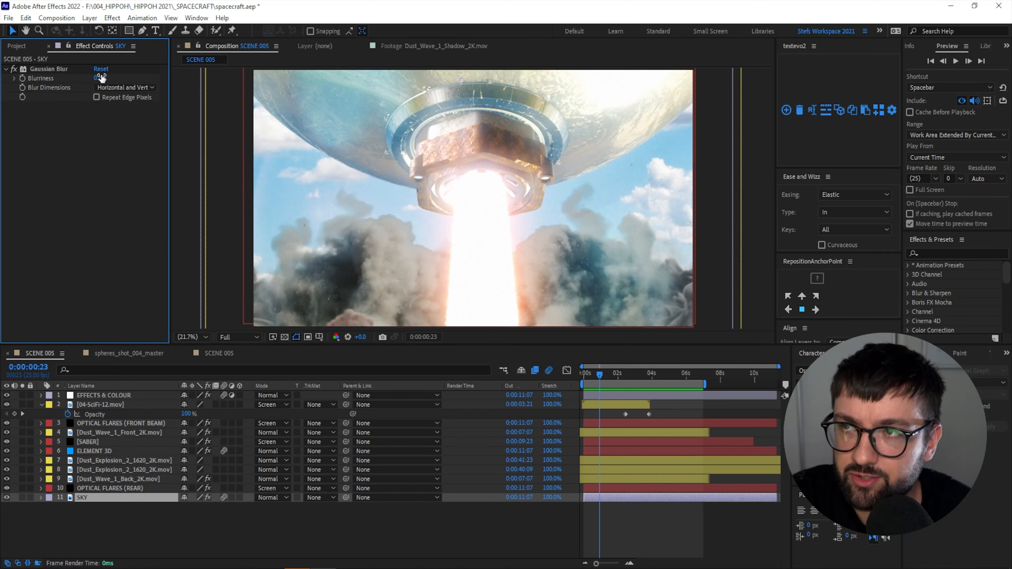
{"action": "left_click_drag", "start_coordinate": [102, 78], "coordinate": [115, 78]}
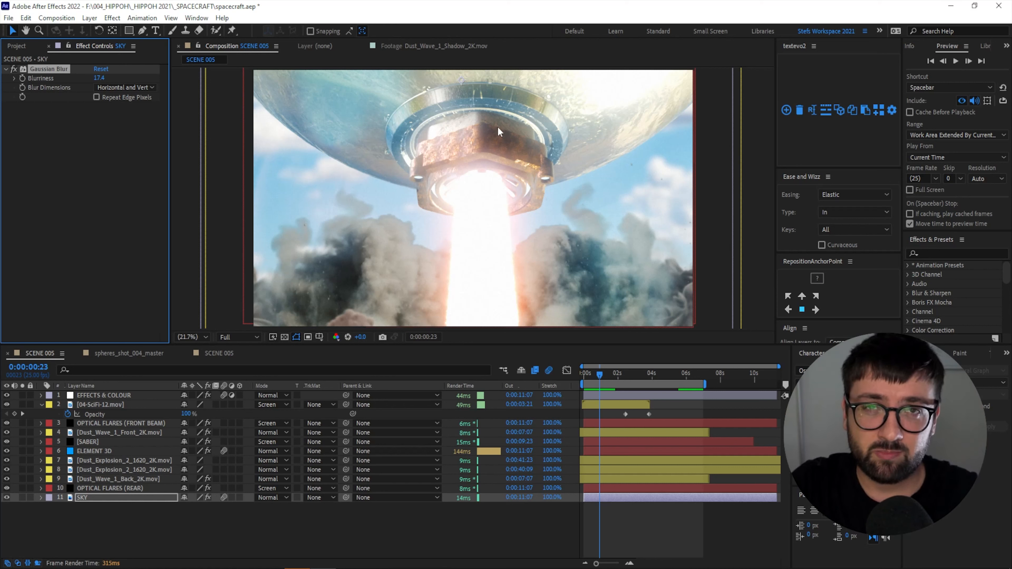
{"action": "key", "text": "ctrl+z"}
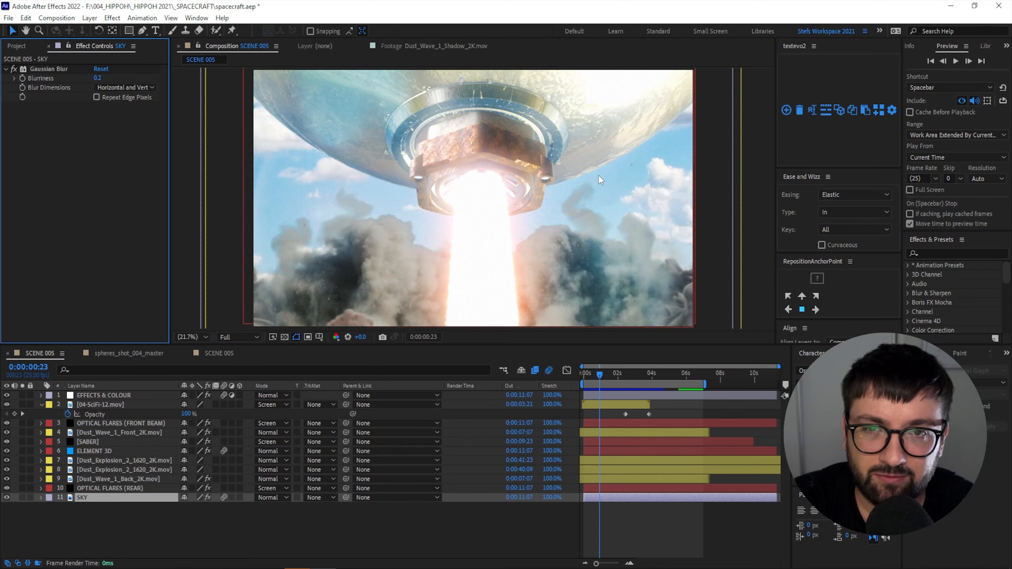
- Add a white 1920 x 1080 solid named ELEMENT 3D to the new SCENE 005 composition
{"action": "left_click", "coordinate": [122, 354]}
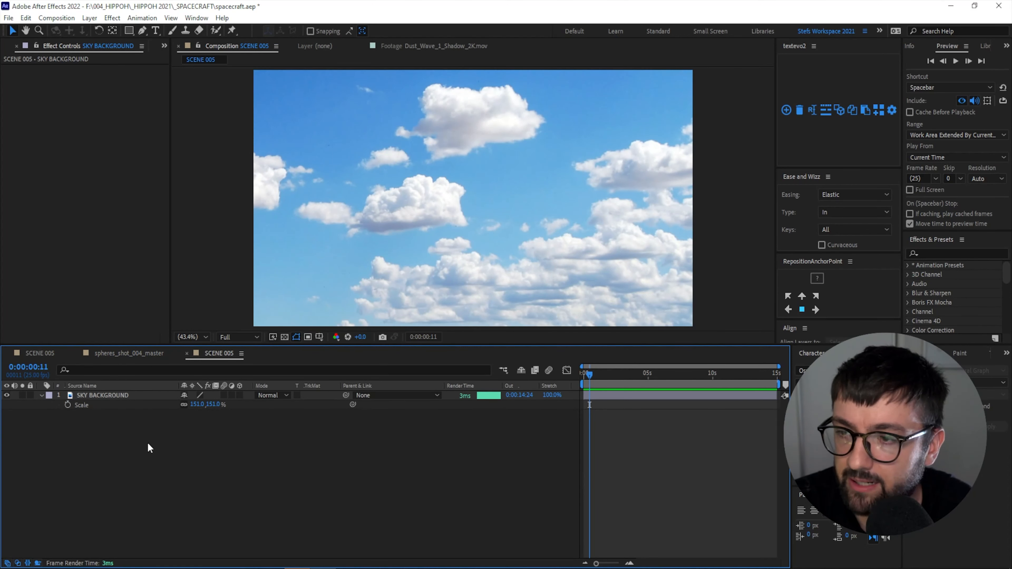
{"action": "left_click", "coordinate": [90, 18]}
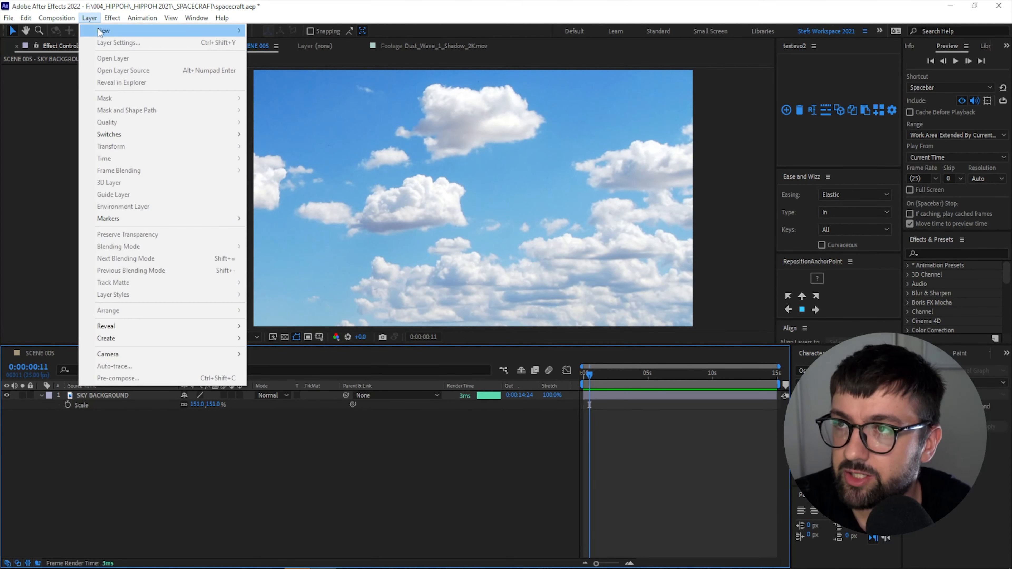
{"action": "mouse_move", "coordinate": [224, 30]}
{"action": "left_click", "coordinate": [285, 41]}
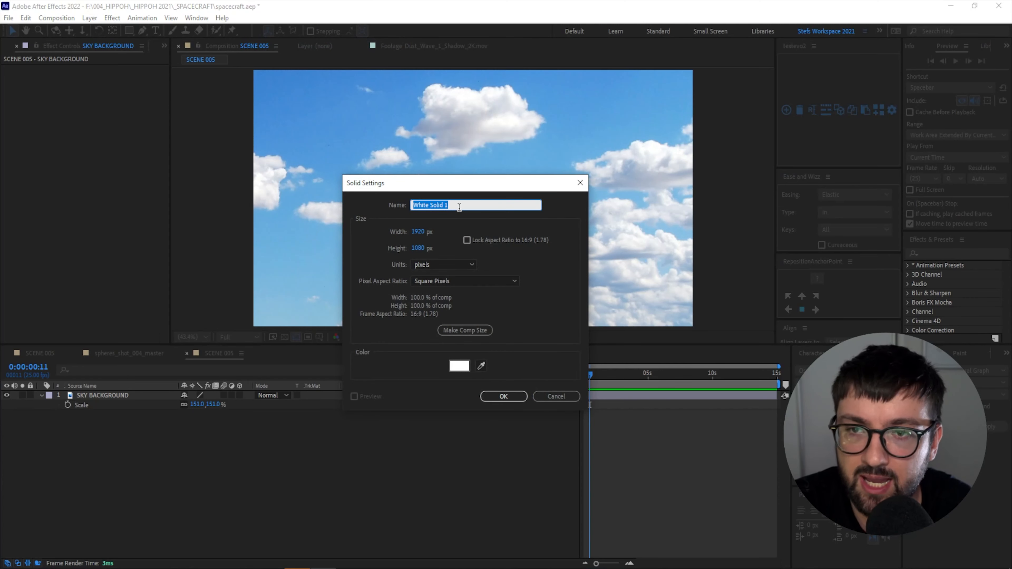
{"action": "type", "text": "ELEMENT 3D"}
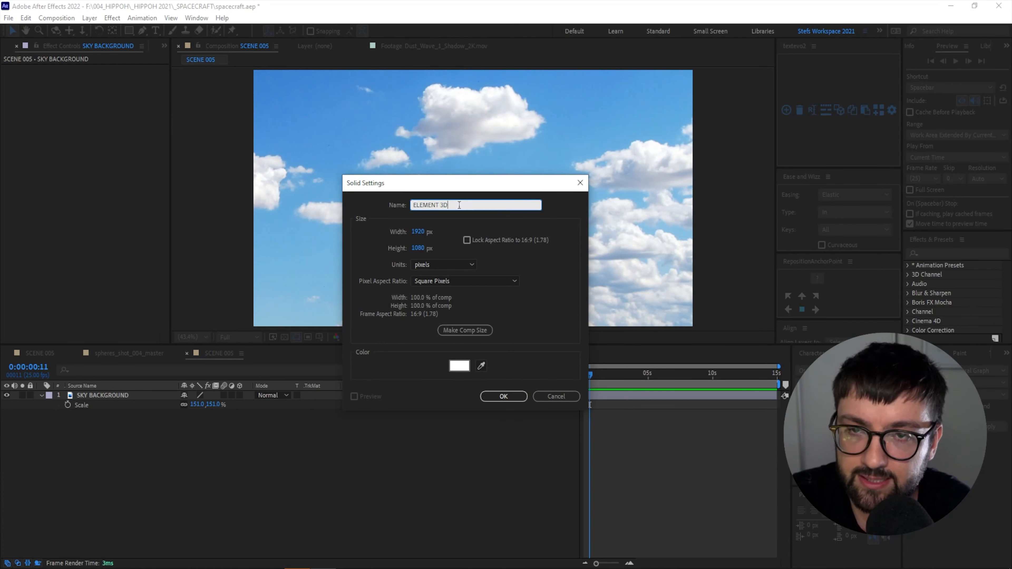
{"action": "key", "text": "Return"}
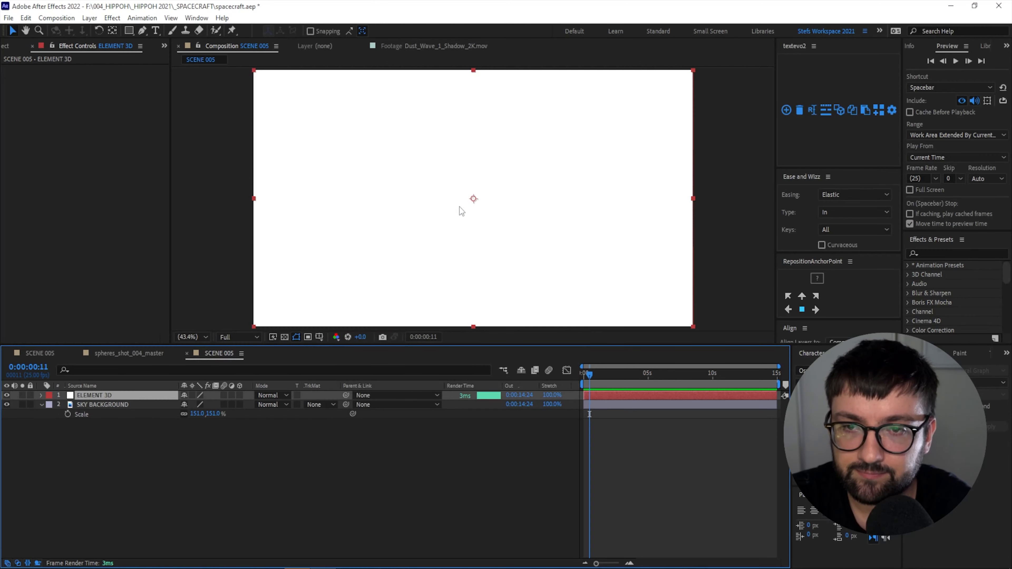
- Apply the Video Copilot Element effect to the ELEMENT 3D solid and open its Scene Setup
{"action": "right_click", "coordinate": [110, 397]}
{"action": "mouse_move", "coordinate": [179, 243]}
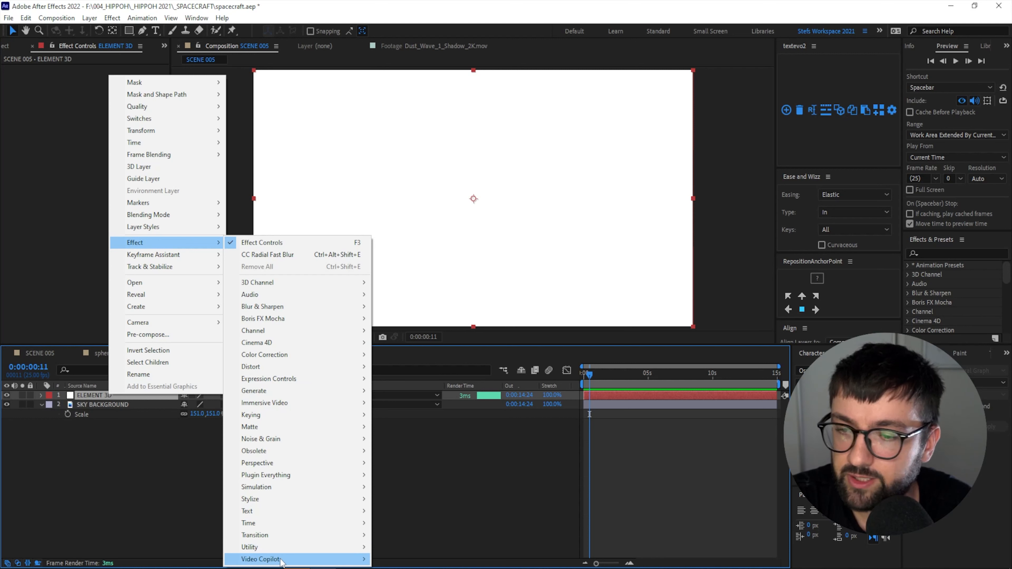
{"action": "mouse_move", "coordinate": [281, 560]}
{"action": "left_click", "coordinate": [398, 523]}
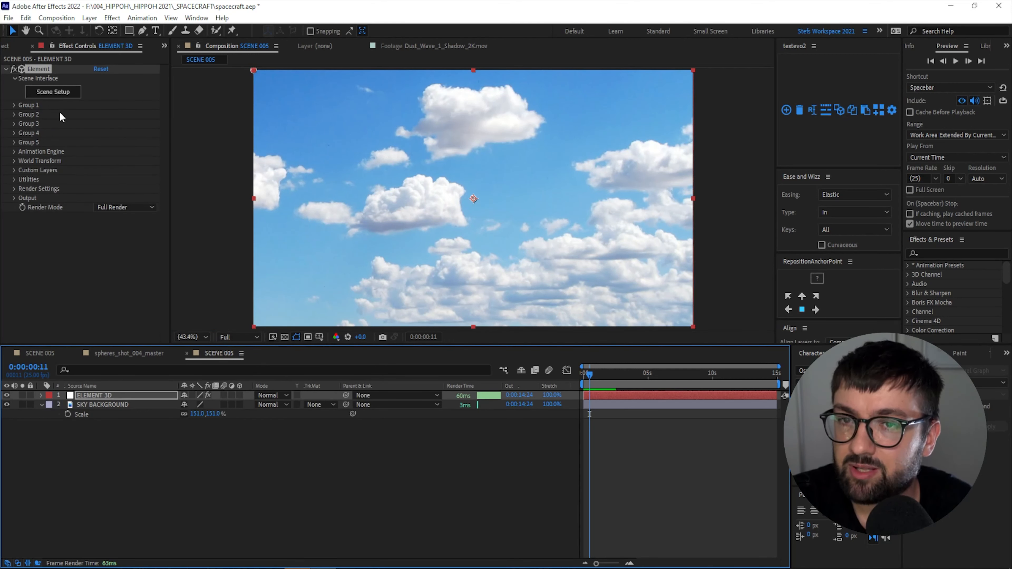
{"action": "left_click", "coordinate": [59, 94]}
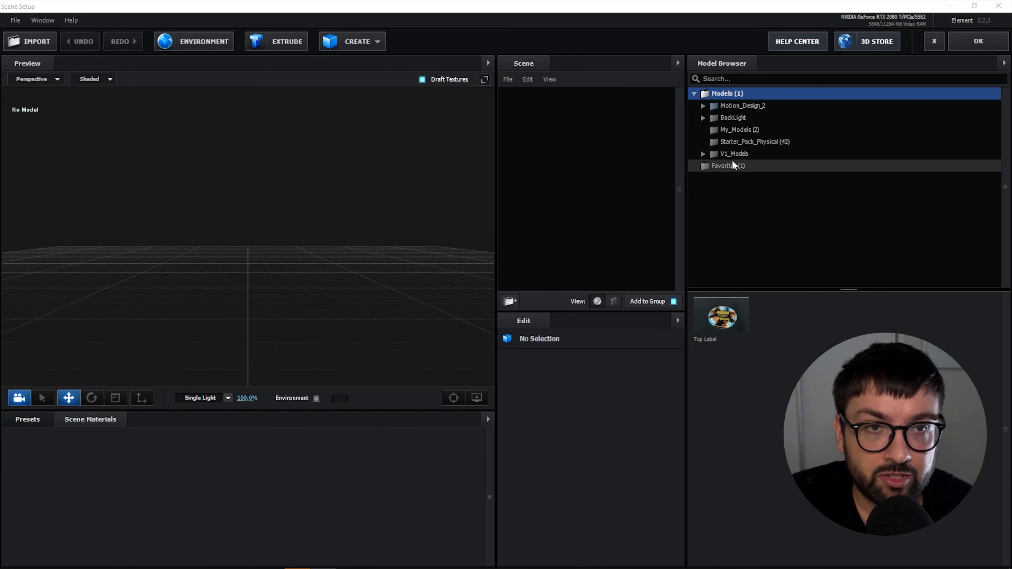
- Add the sphere spacecraft model from My_Models to the scene and raise it to a Y position of about 0.17
{"action": "left_click", "coordinate": [731, 130]}
{"action": "left_click", "coordinate": [786, 312]}
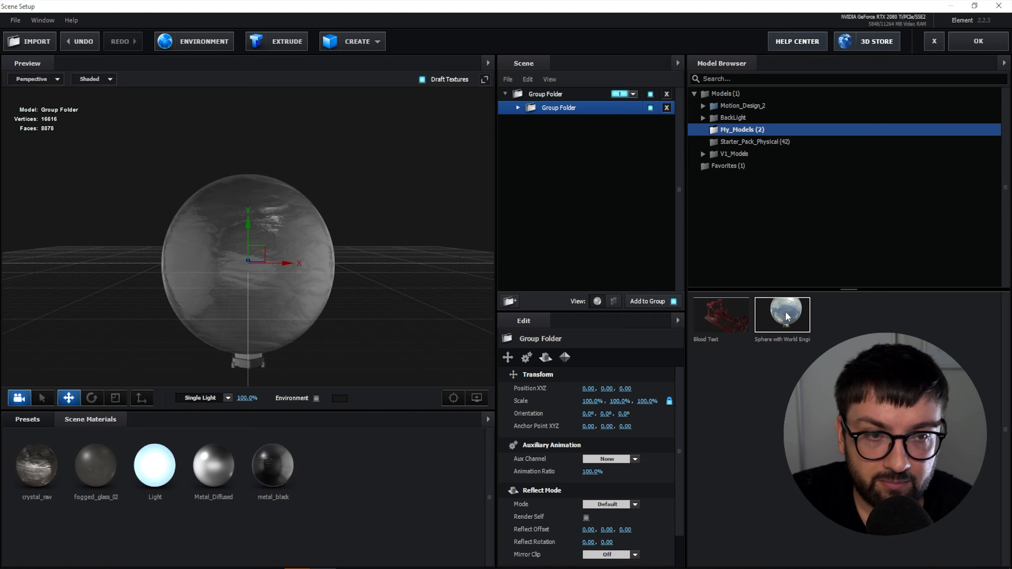
{"action": "left_click_drag", "start_coordinate": [249, 225], "coordinate": [241, 209]}
{"action": "left_click_drag", "start_coordinate": [337, 351], "coordinate": [320, 236]}
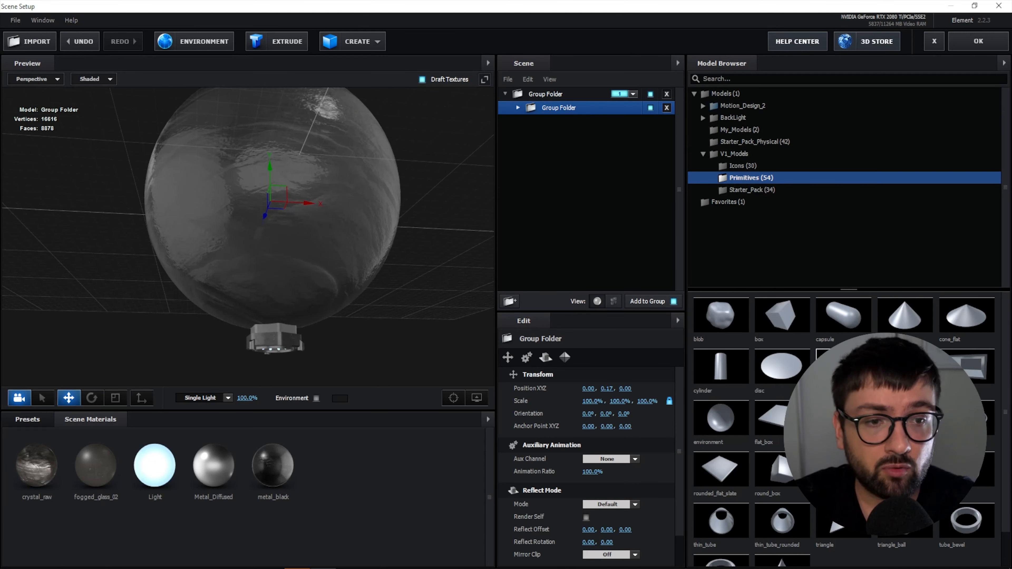
- Add the Bionic_Core_17 model from the Motion_Design_2 Bionic_Core collection to the spacecraft group
{"action": "scroll", "coordinate": [841, 367], "scroll_direction": "down", "scroll_amount": 1}
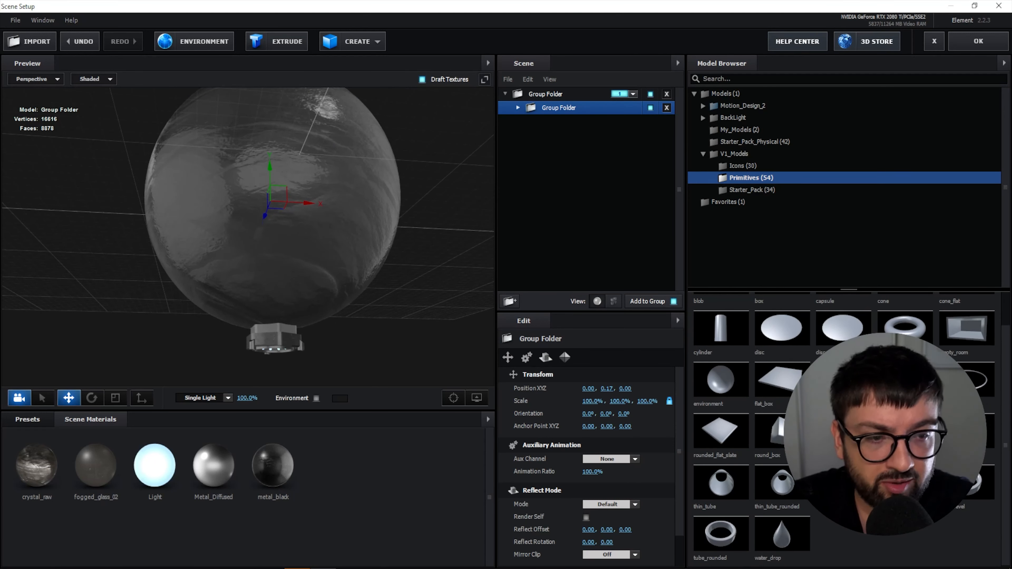
{"action": "left_click_drag", "start_coordinate": [332, 271], "coordinate": [327, 240]}
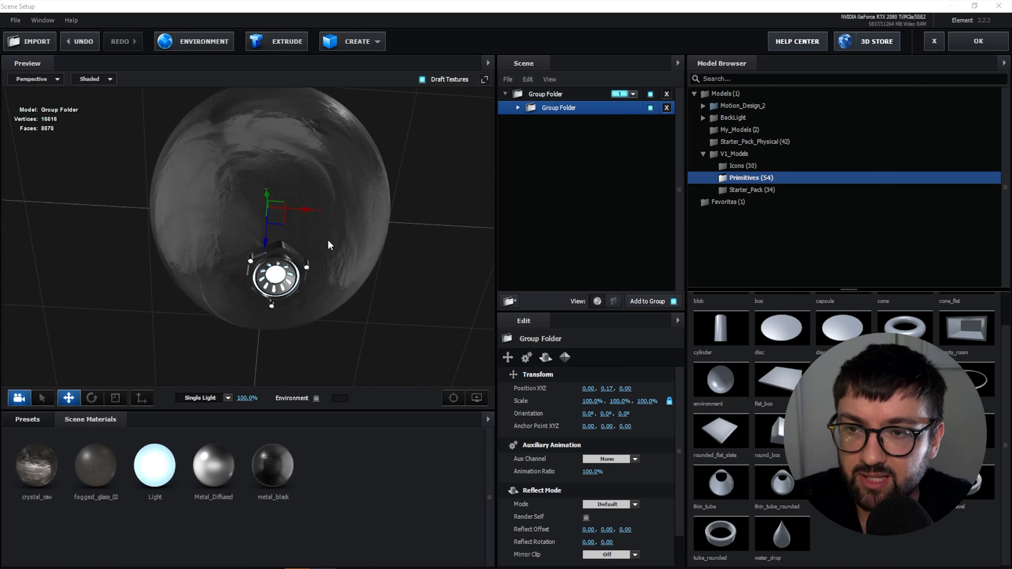
{"action": "left_click", "coordinate": [702, 107]}
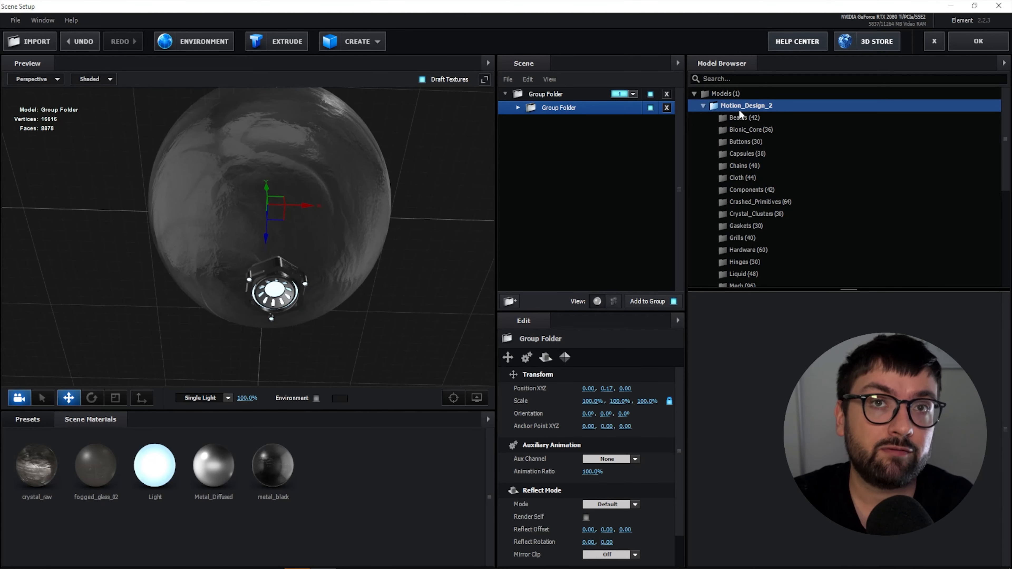
{"action": "left_click_drag", "start_coordinate": [461, 182], "coordinate": [361, 151]}
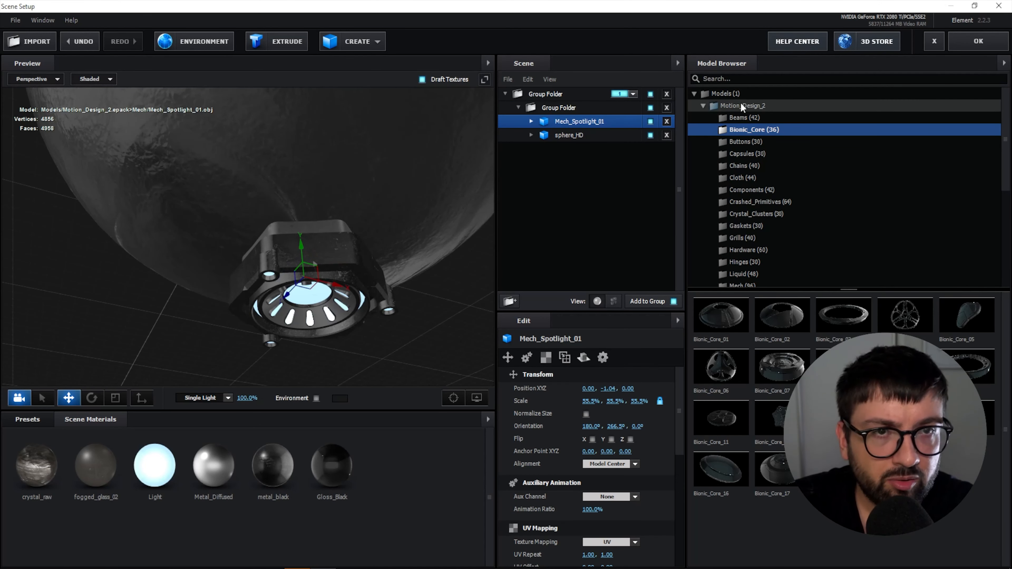
{"action": "left_click", "coordinate": [742, 106]}
{"action": "left_click", "coordinate": [743, 128]}
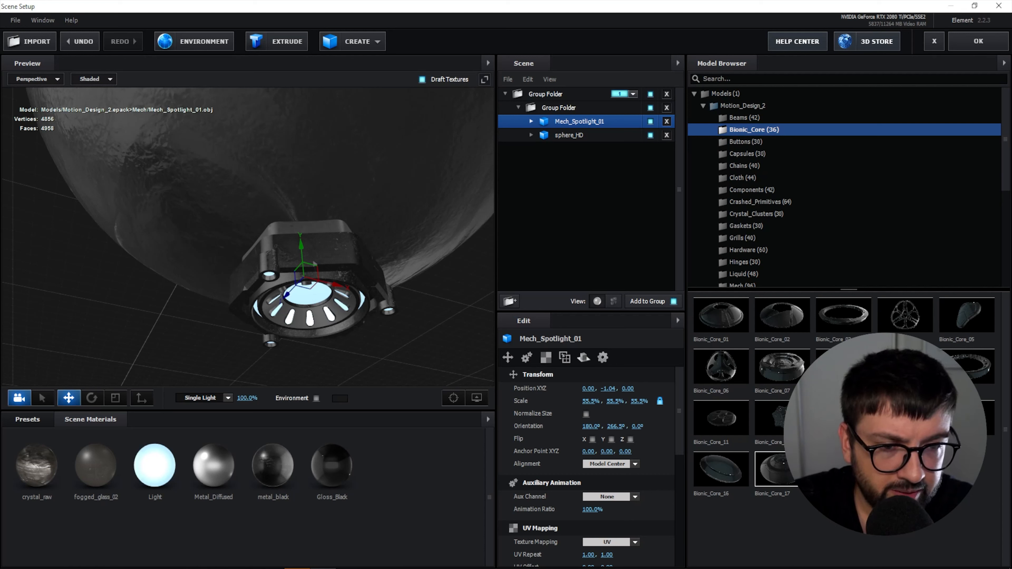
{"action": "left_click", "coordinate": [788, 474]}
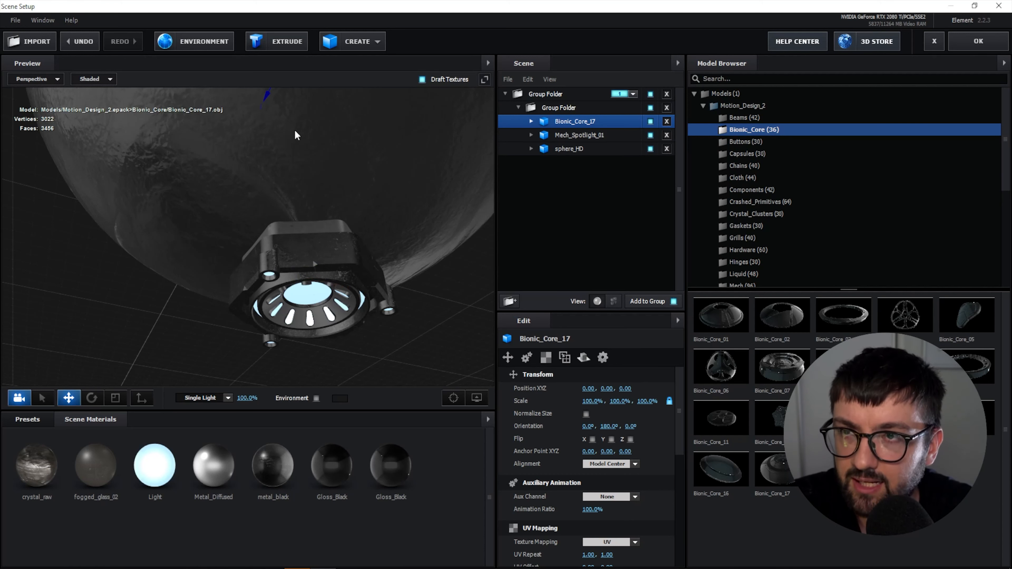
- Set Bionic_Core_17's X orientation to 180° and lower it to a Y position of about -1.00, just above the spotlight
{"action": "scroll", "coordinate": [295, 134], "scroll_direction": "down", "scroll_amount": 3}
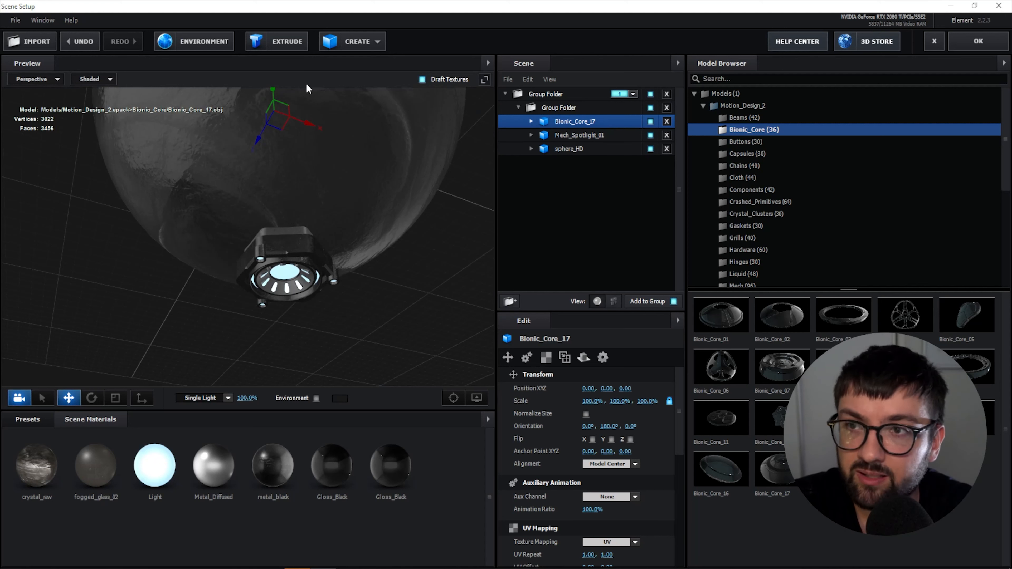
{"action": "left_click_drag", "start_coordinate": [271, 91], "coordinate": [280, 212]}
{"action": "left_click", "coordinate": [589, 426]}
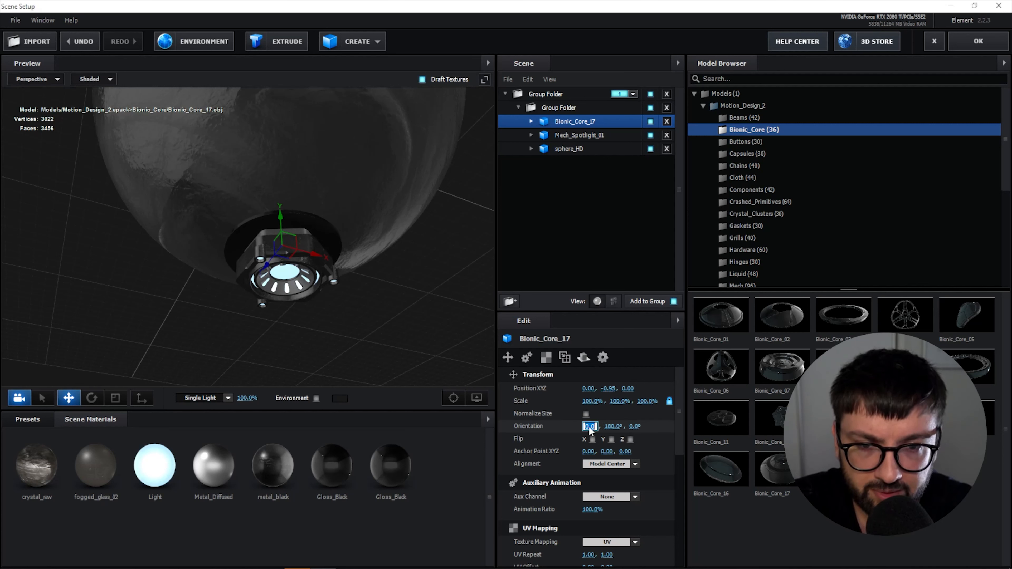
{"action": "type", "text": "180"}
{"action": "key", "text": "Return"}
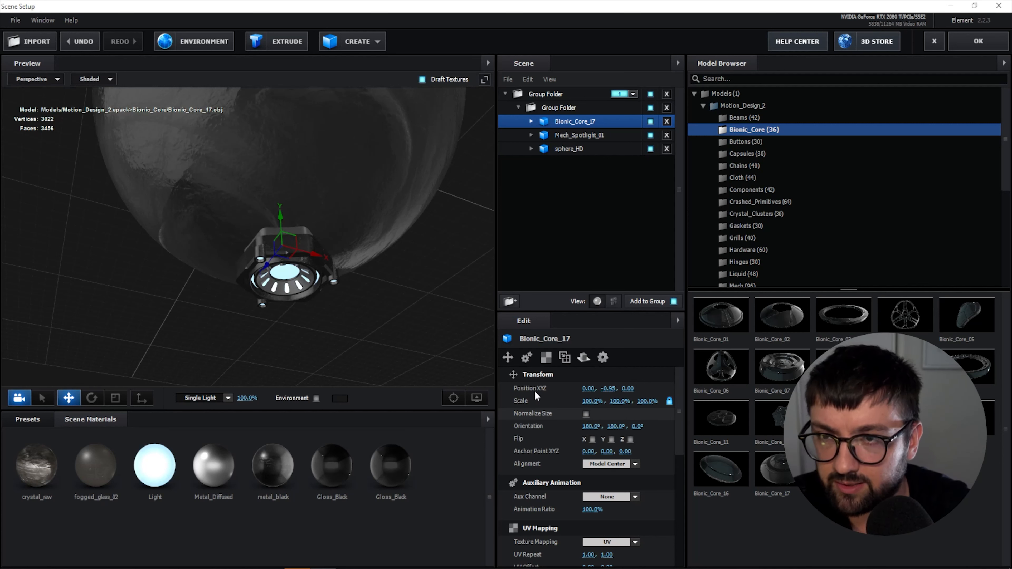
{"action": "left_click_drag", "start_coordinate": [280, 222], "coordinate": [280, 227]}
{"action": "left_click_drag", "start_coordinate": [279, 227], "coordinate": [271, 225]}
{"action": "scroll", "coordinate": [337, 188], "scroll_direction": "up", "scroll_amount": 5}
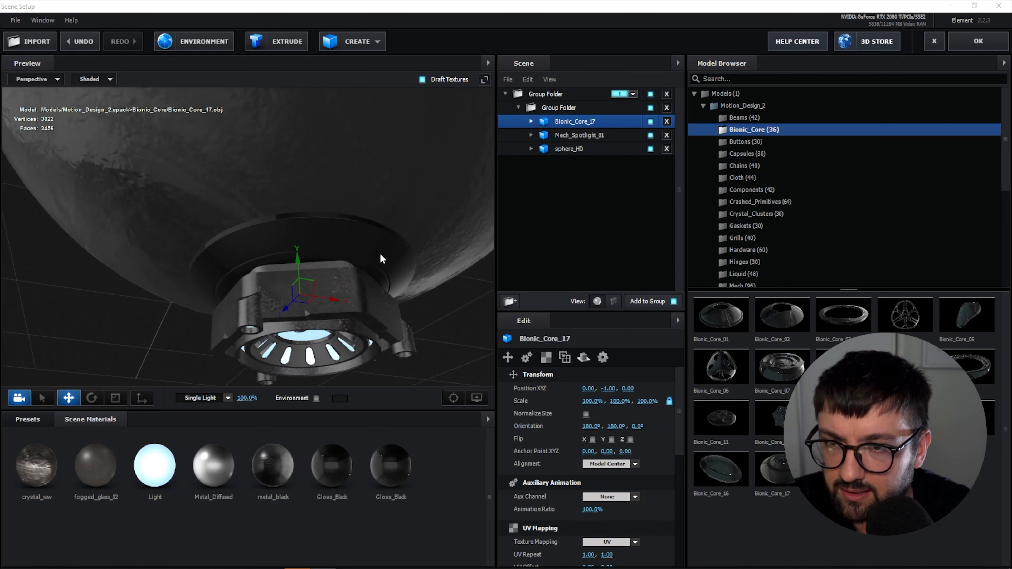
{"action": "scroll", "coordinate": [379, 254], "scroll_direction": "up", "scroll_amount": 3}
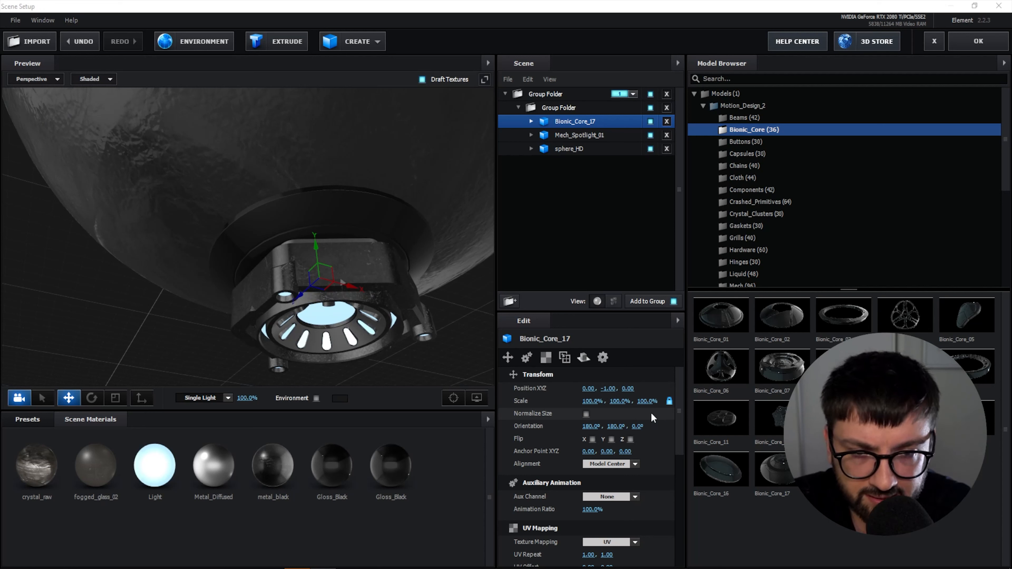
- Unlink Bionic_Core_17's scale, flatten its Y scale to about 51.5%, and adjust its Y position to about -0.99
{"action": "left_click", "coordinate": [669, 401]}
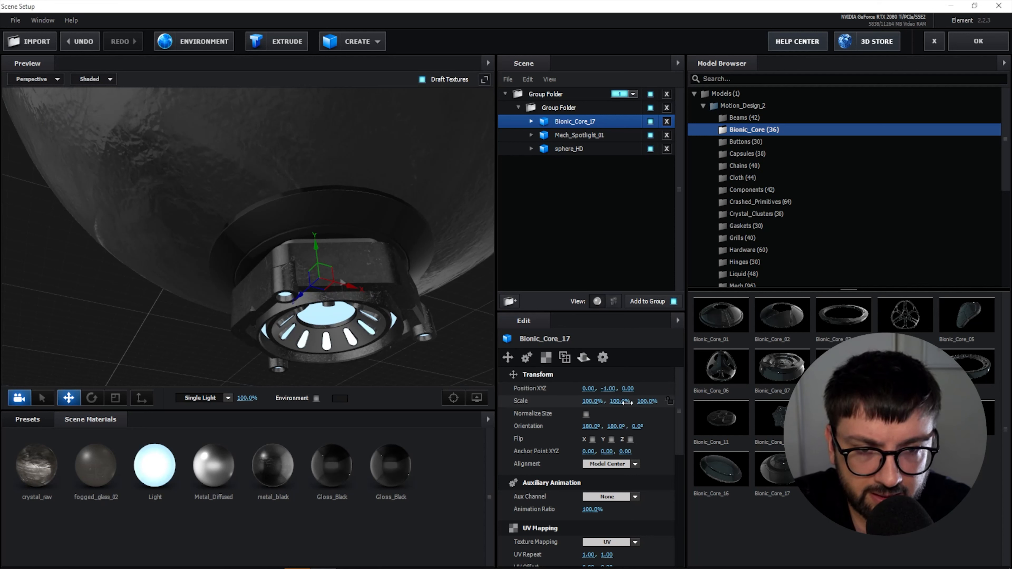
{"action": "left_click_drag", "start_coordinate": [627, 402], "coordinate": [544, 407]}
{"action": "left_click_drag", "start_coordinate": [318, 249], "coordinate": [324, 241]}
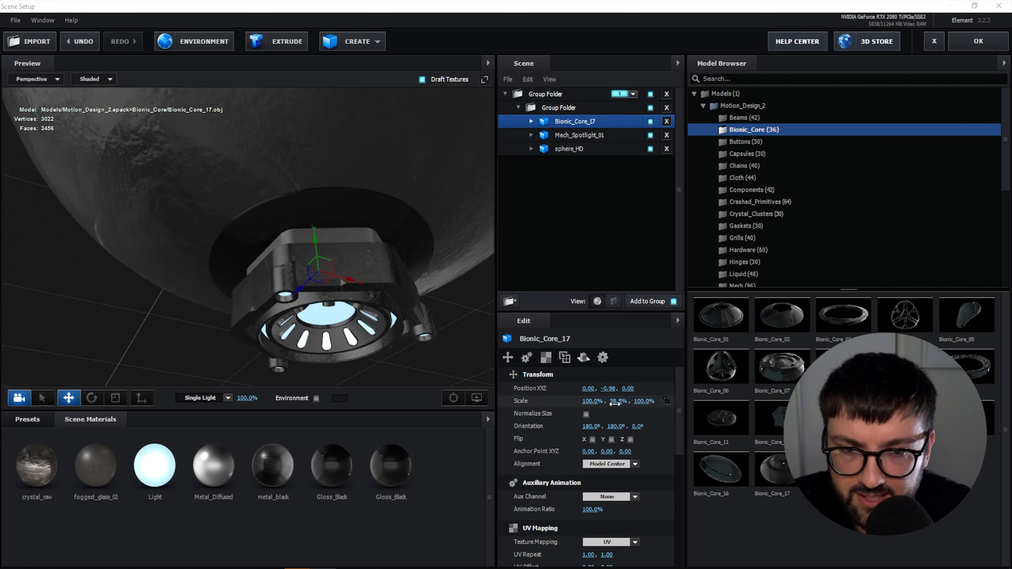
{"action": "left_click_drag", "start_coordinate": [617, 404], "coordinate": [634, 404]}
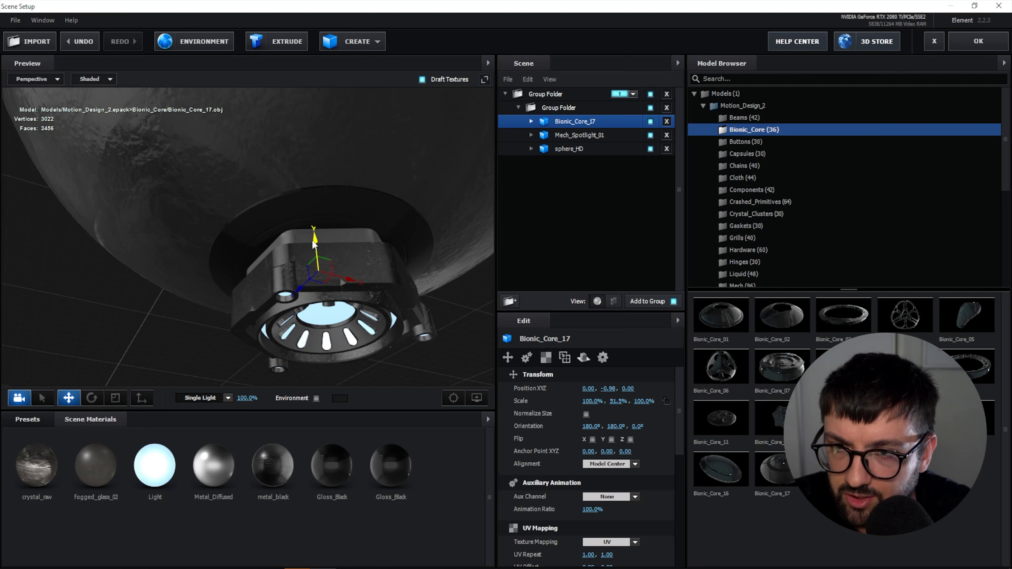
{"action": "left_click_drag", "start_coordinate": [312, 241], "coordinate": [431, 148]}
- Open the Metal material presets of the Pro_Shaders_2 collection
{"action": "left_click", "coordinate": [35, 420]}
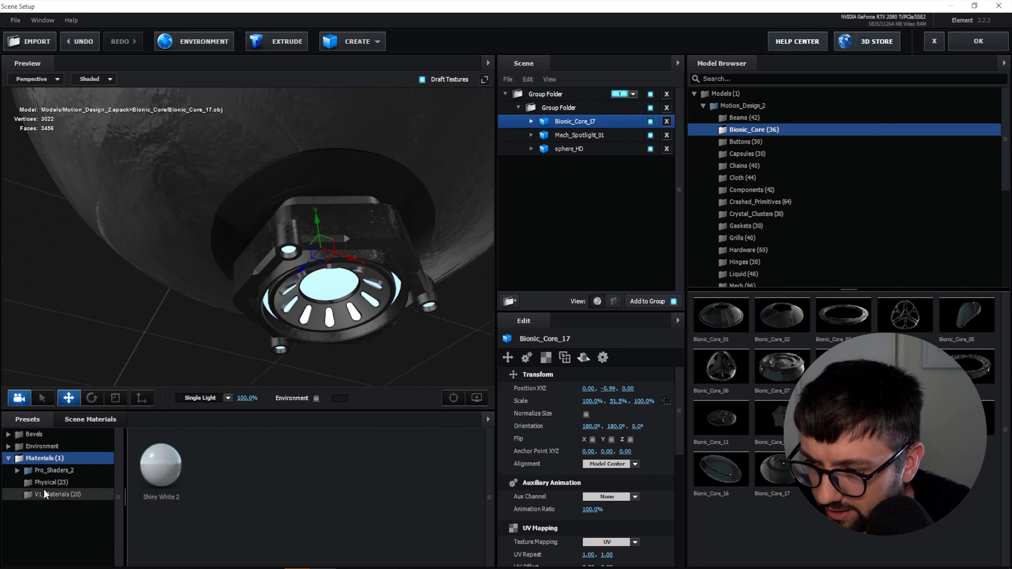
{"action": "left_click", "coordinate": [49, 481]}
{"action": "double_click", "coordinate": [52, 471]}
{"action": "scroll", "coordinate": [110, 471], "scroll_direction": "down", "scroll_amount": 1}
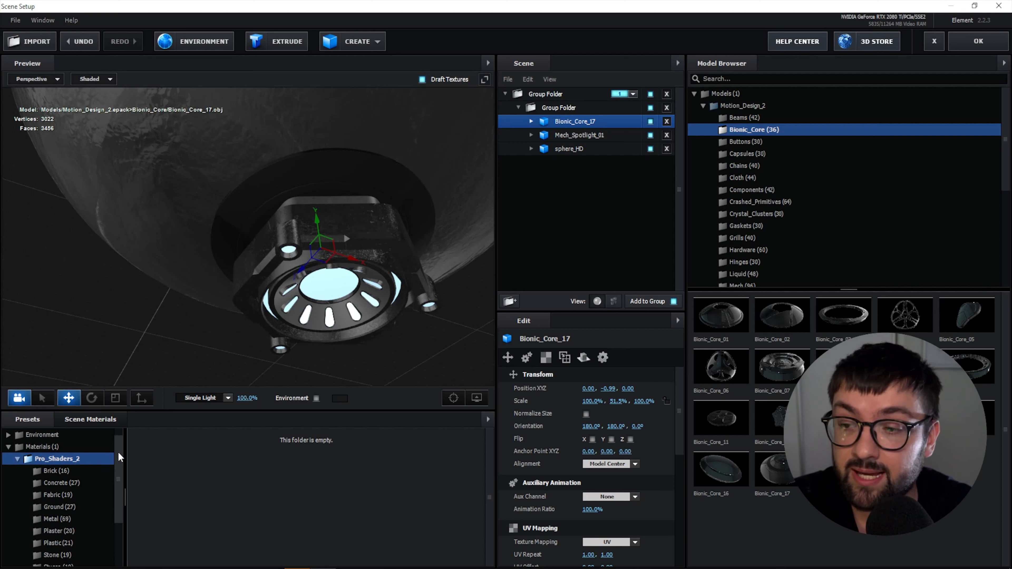
{"action": "scroll", "coordinate": [115, 467], "scroll_direction": "down", "scroll_amount": 3}
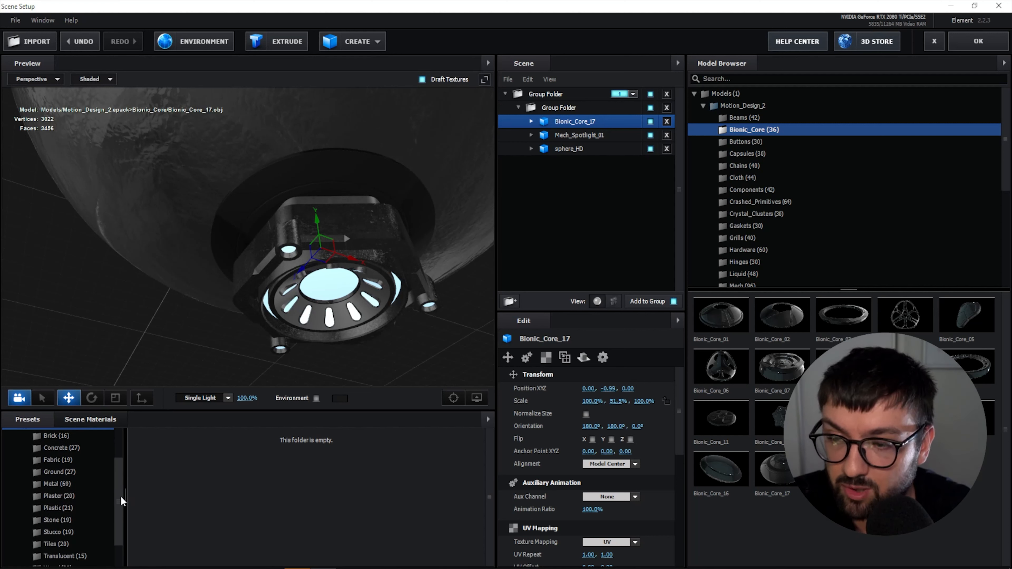
{"action": "left_click_drag", "start_coordinate": [120, 496], "coordinate": [117, 512]}
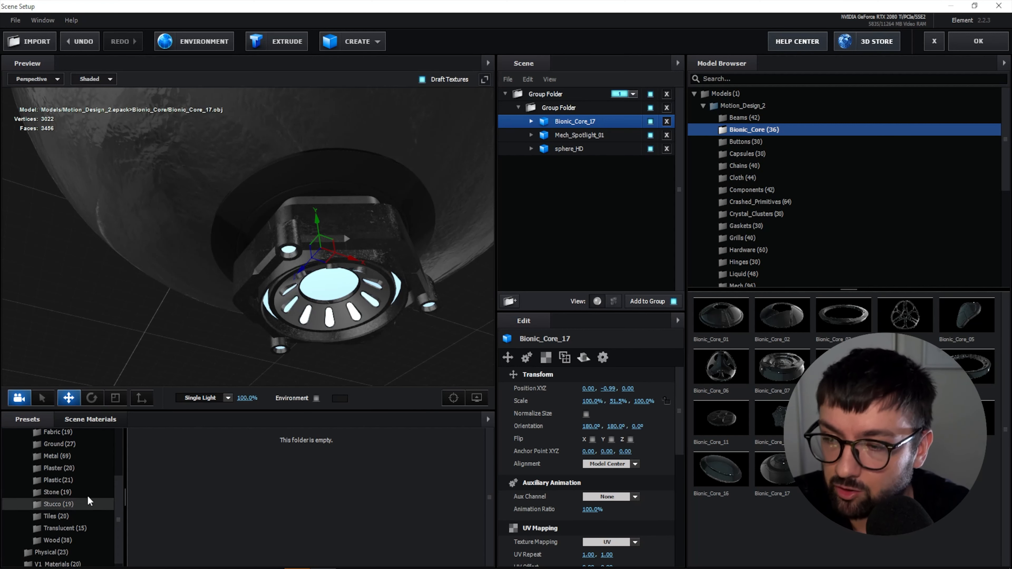
{"action": "left_click", "coordinate": [55, 455]}
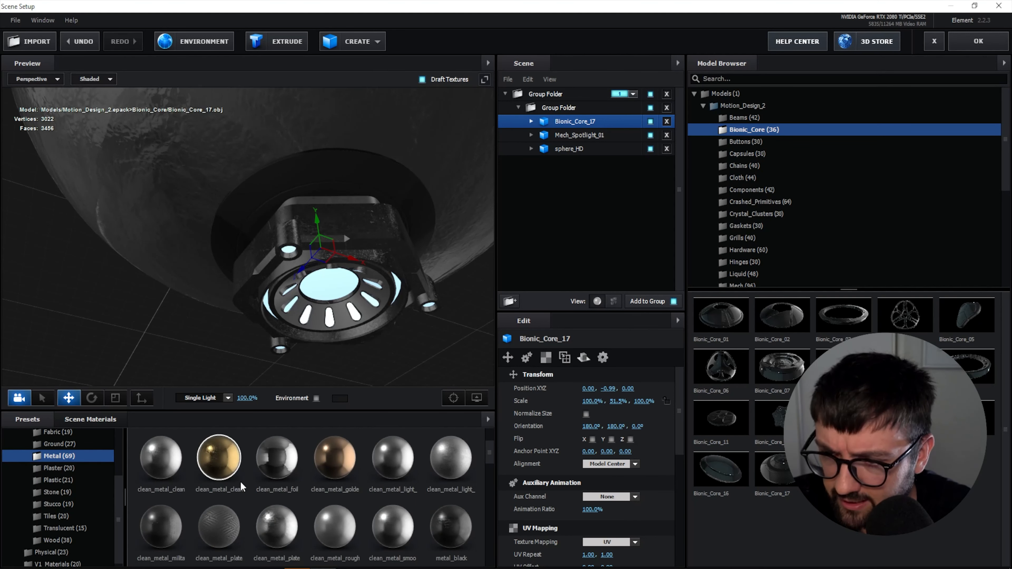
- Try several metal presets on the Bionic_Core_17 disc, beginning with gold clean metal, and keep metal_crusted_01
{"action": "scroll", "coordinate": [240, 481], "scroll_direction": "down", "scroll_amount": 2}
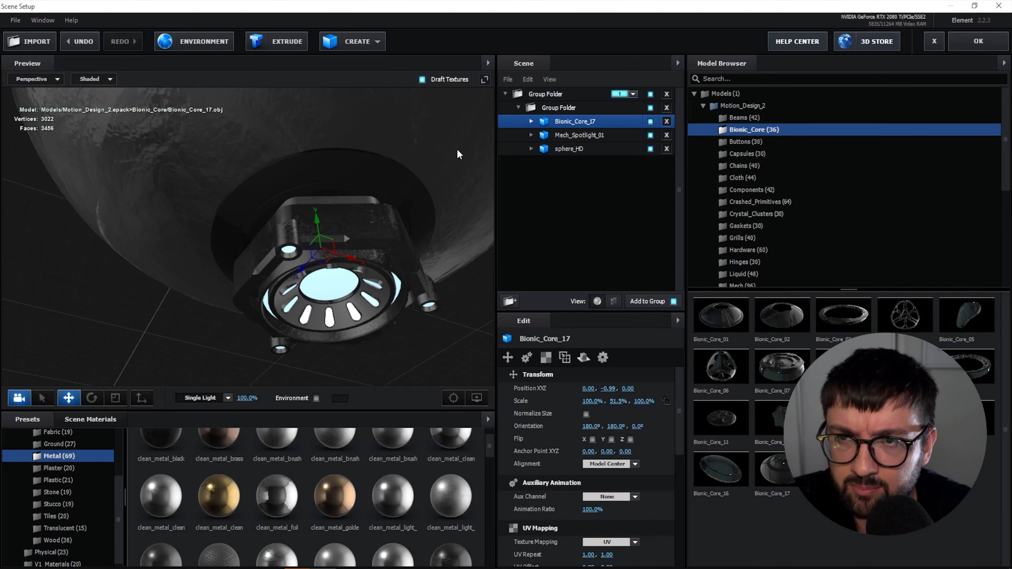
{"action": "left_click_drag", "start_coordinate": [219, 496], "coordinate": [339, 177]}
{"action": "scroll", "coordinate": [265, 476], "scroll_direction": "down", "scroll_amount": 3}
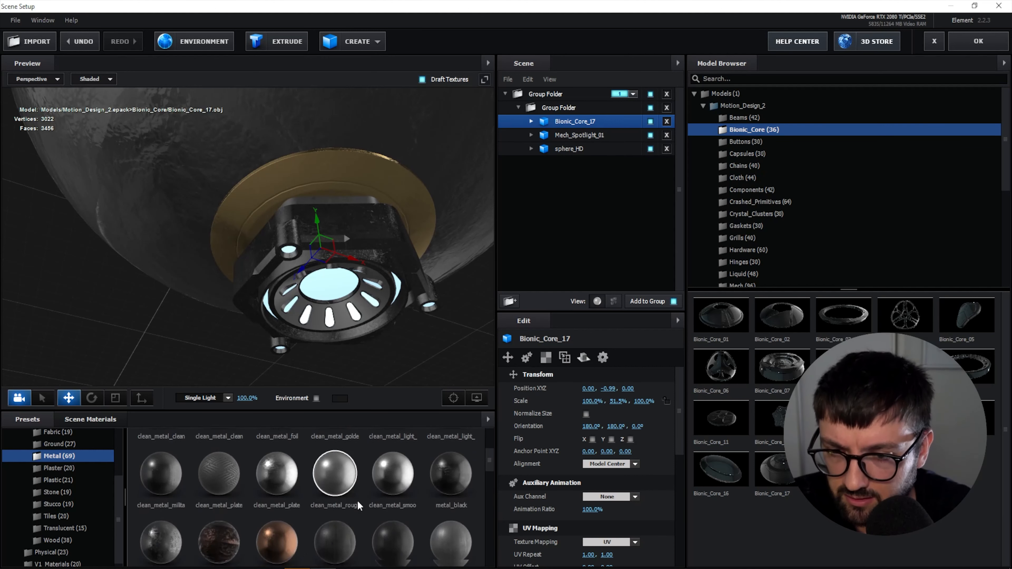
{"action": "left_click_drag", "start_coordinate": [266, 476], "coordinate": [302, 171]}
{"action": "left_click_drag", "start_coordinate": [436, 176], "coordinate": [281, 169]}
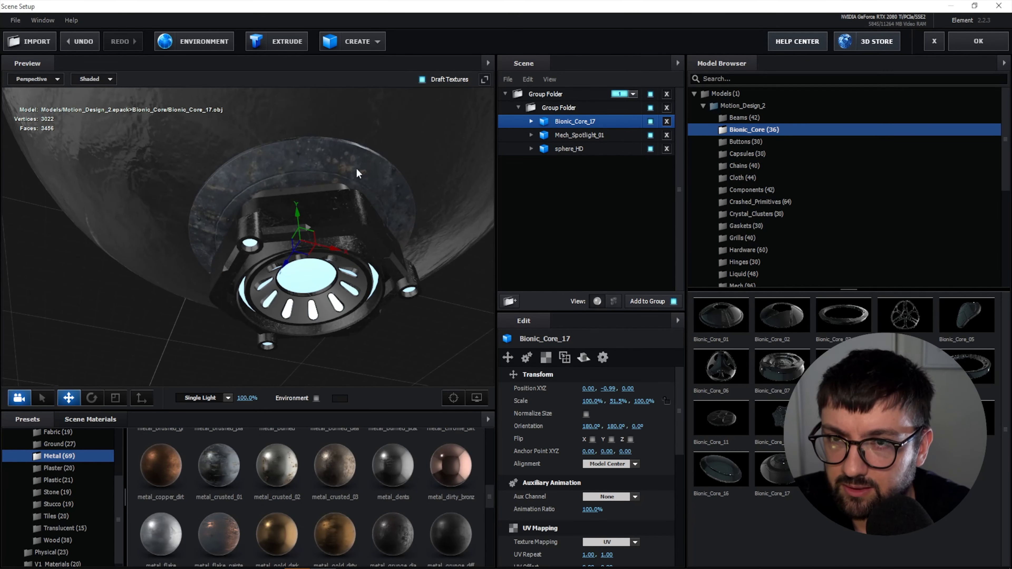
- Examine the assembled spacecraft from several angles, both the whole sphere and the disc and spotlight on its underside
{"action": "mouse_move", "coordinate": [356, 168]}
{"action": "left_mouse_down"}
{"action": "mouse_move", "coordinate": [362, 151]}
{"action": "mouse_move", "coordinate": [342, 155]}
{"action": "mouse_move", "coordinate": [349, 179]}
{"action": "mouse_move", "coordinate": [348, 159]}
{"action": "mouse_move", "coordinate": [358, 165]}
{"action": "mouse_move", "coordinate": [351, 177]}
{"action": "left_mouse_up"}
{"action": "scroll", "coordinate": [347, 177], "scroll_direction": "down", "scroll_amount": 4}
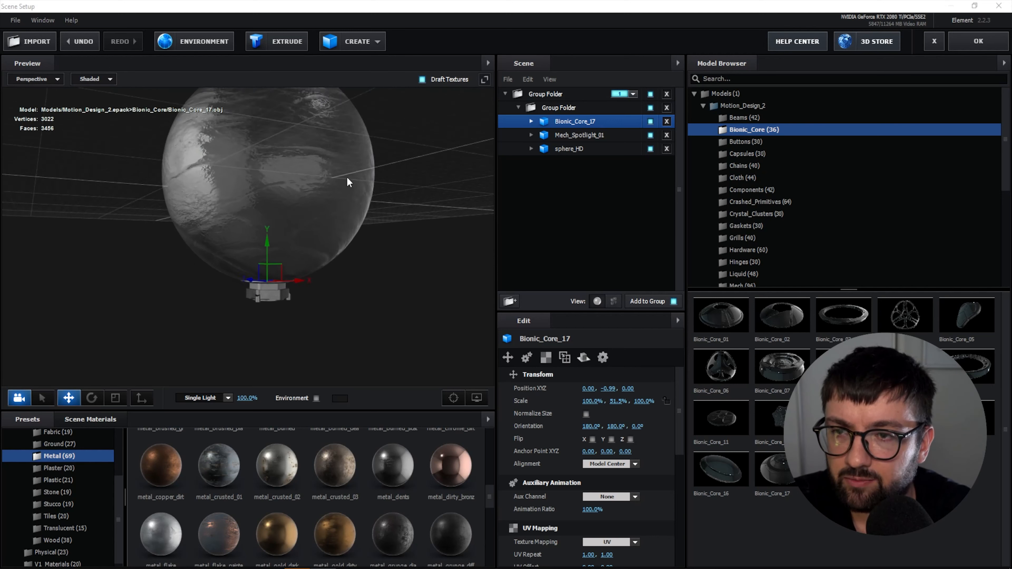
{"action": "left_click_drag", "start_coordinate": [322, 314], "coordinate": [384, 188]}
{"action": "scroll", "coordinate": [404, 323], "scroll_direction": "up", "scroll_amount": 3}
{"action": "scroll", "coordinate": [384, 187], "scroll_direction": "up", "scroll_amount": 3}
{"action": "left_click_drag", "start_coordinate": [299, 120], "coordinate": [294, 204]}
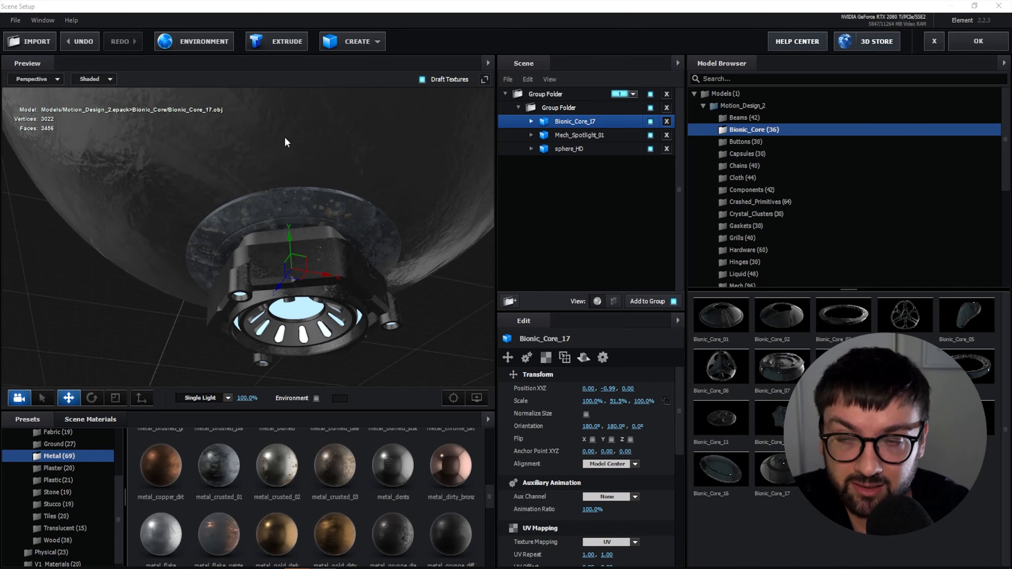
{"action": "left_click_drag", "start_coordinate": [285, 138], "coordinate": [271, 213]}
{"action": "scroll", "coordinate": [271, 212], "scroll_direction": "down", "scroll_amount": 4}
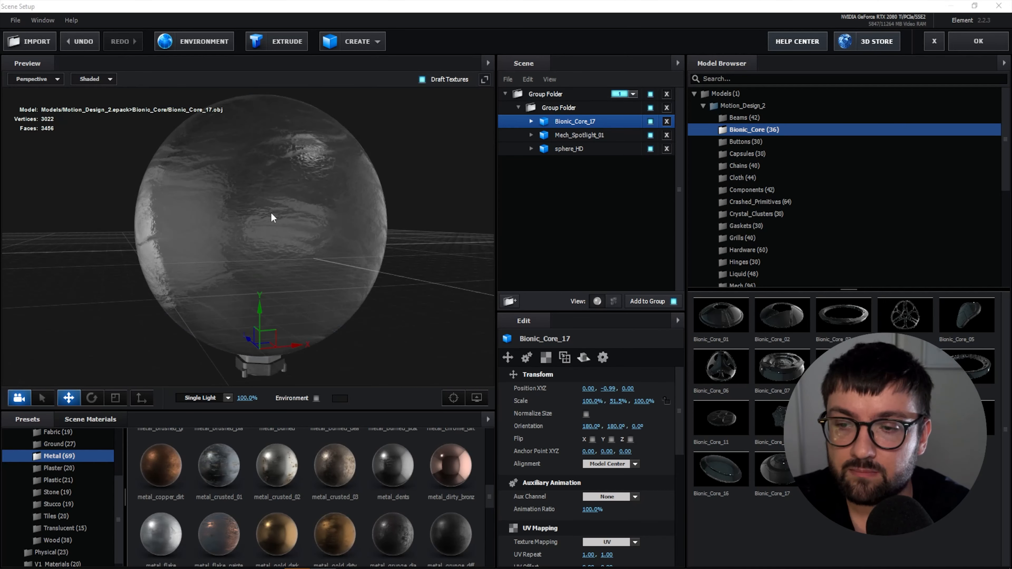
- Show the environment in the model preview and accept the scene to return to the SCENE 005 composition
{"action": "left_click", "coordinate": [317, 399]}
{"action": "left_click_drag", "start_coordinate": [292, 267], "coordinate": [356, 262]}
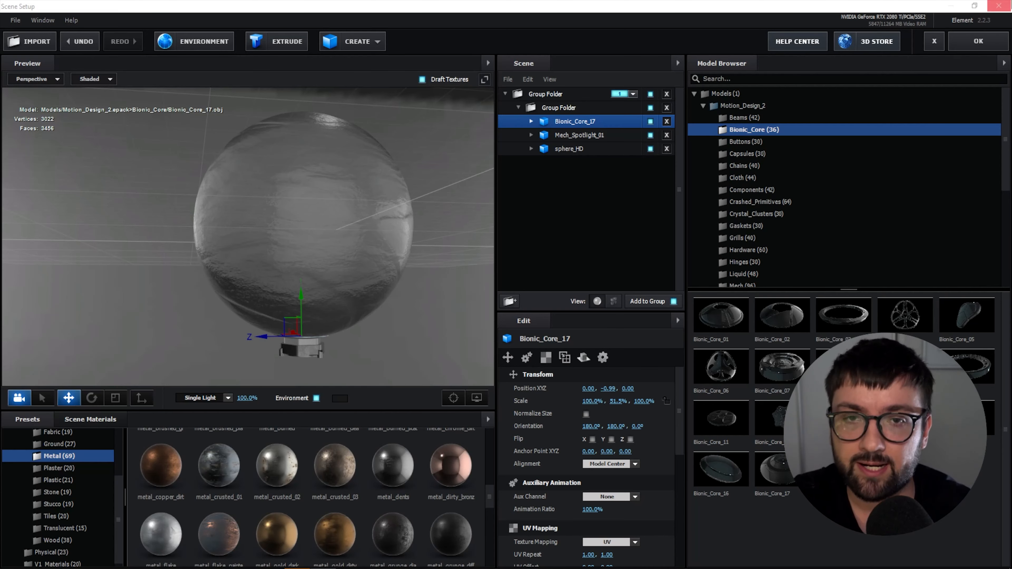
{"action": "left_click", "coordinate": [978, 40]}
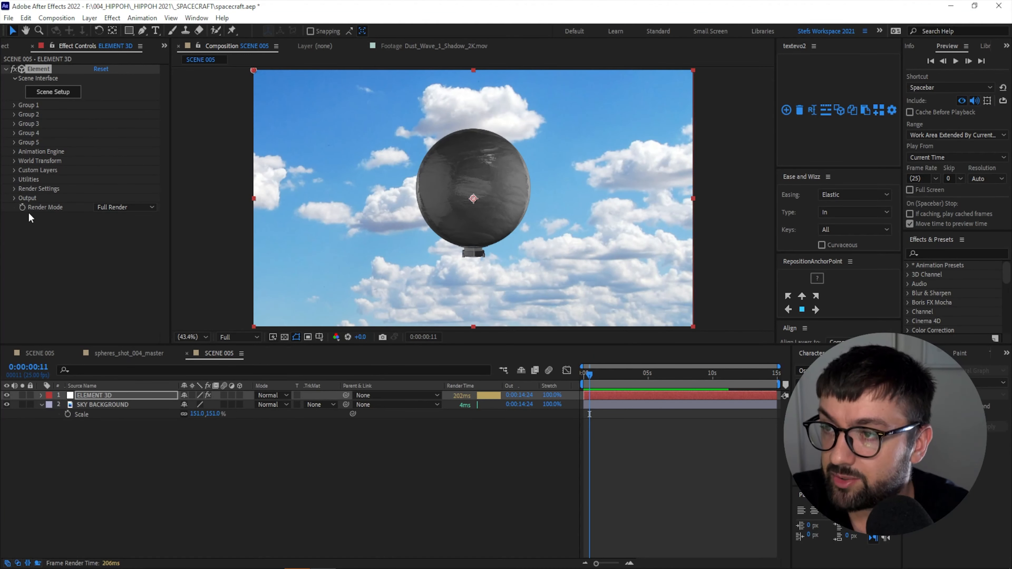
- Assign the SKY BACKGROUND layer as Layer 1 of the Element effect's custom texture maps
{"action": "left_click", "coordinate": [15, 171]}
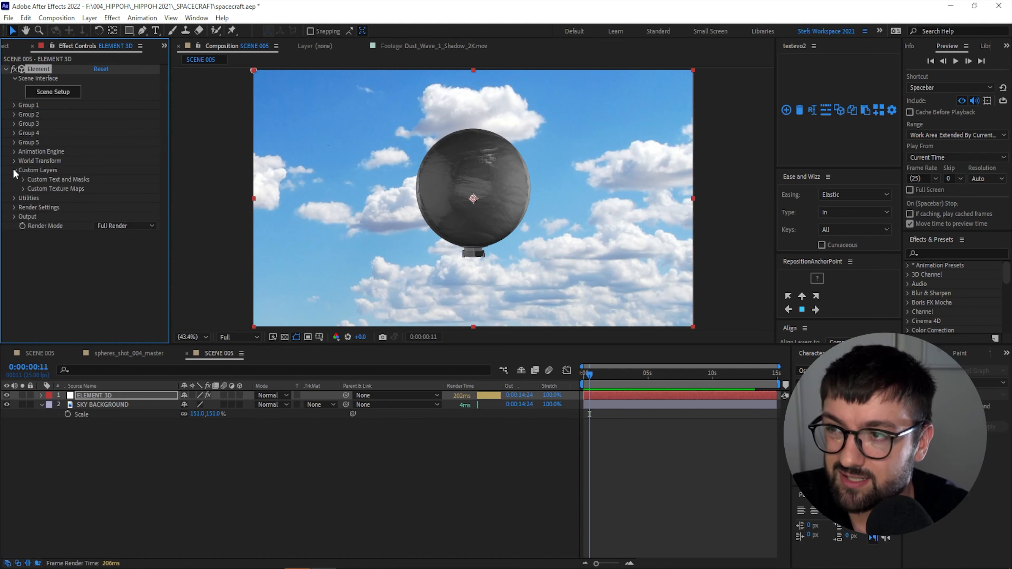
{"action": "left_click", "coordinate": [22, 188]}
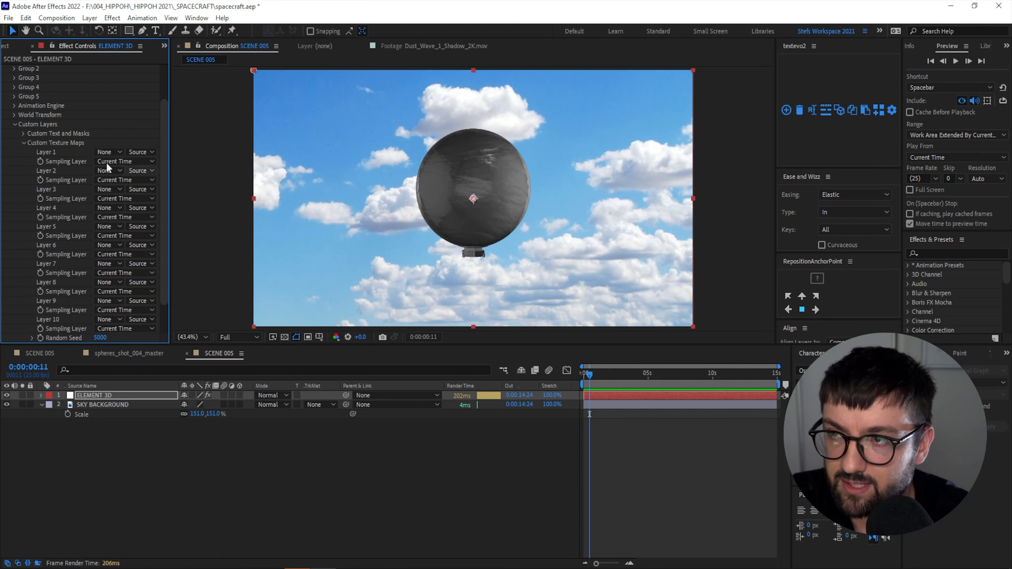
{"action": "left_click", "coordinate": [111, 152]}
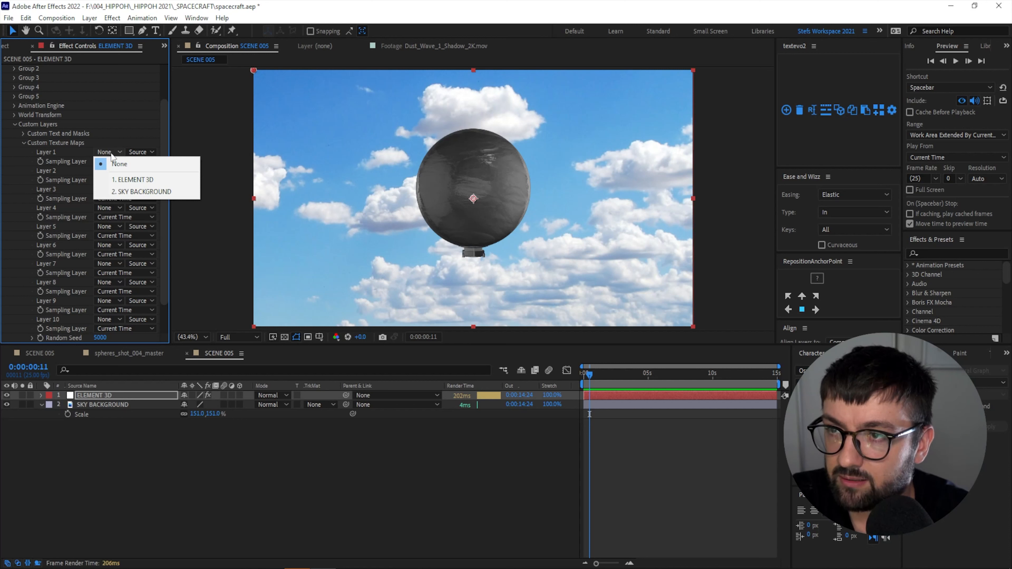
{"action": "left_click", "coordinate": [138, 192]}
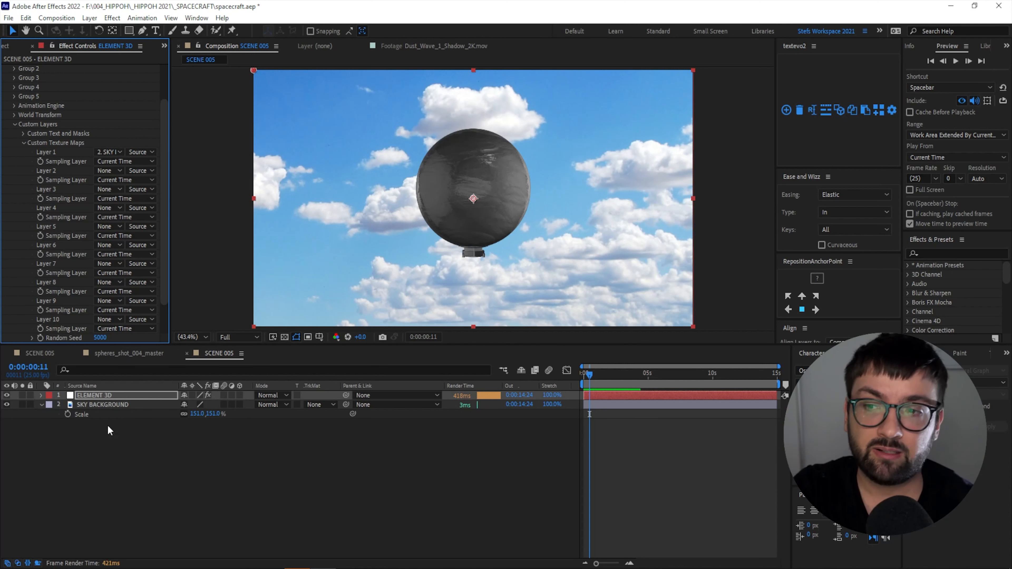
- Select the SKY BACKGROUND layer and look up its source among the project's SHOT 5 items
{"action": "left_click", "coordinate": [108, 404]}
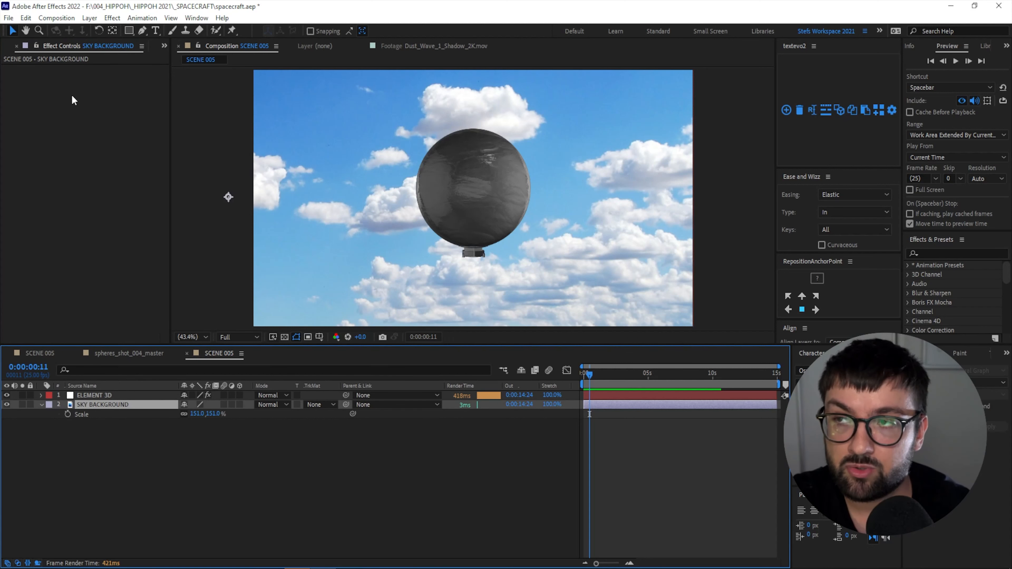
{"action": "left_click", "coordinate": [164, 45]}
{"action": "left_click", "coordinate": [182, 59]}
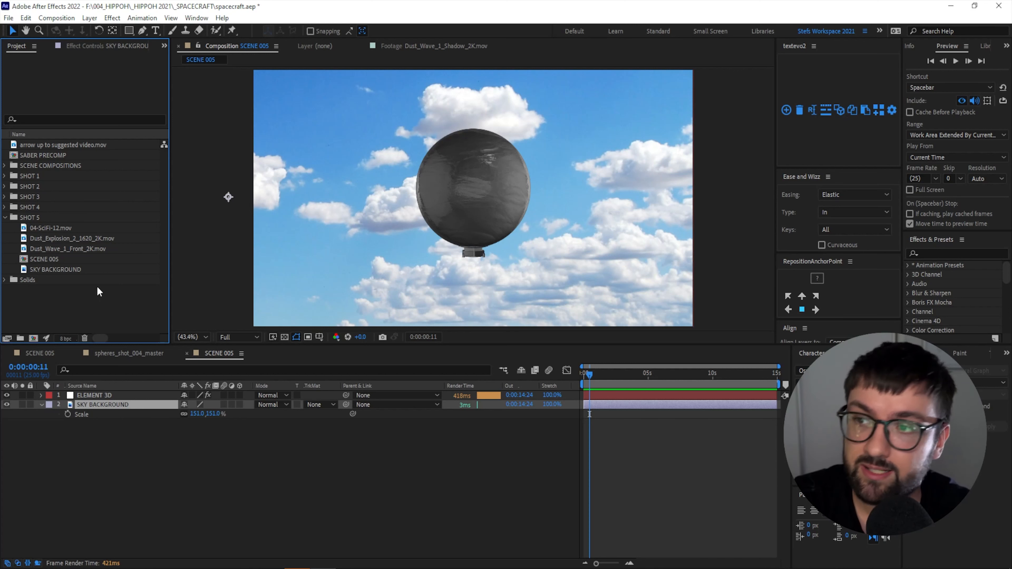
- Reopen the Element effect's Scene Setup from the ELEMENT 3D layer
{"action": "left_click", "coordinate": [104, 396]}
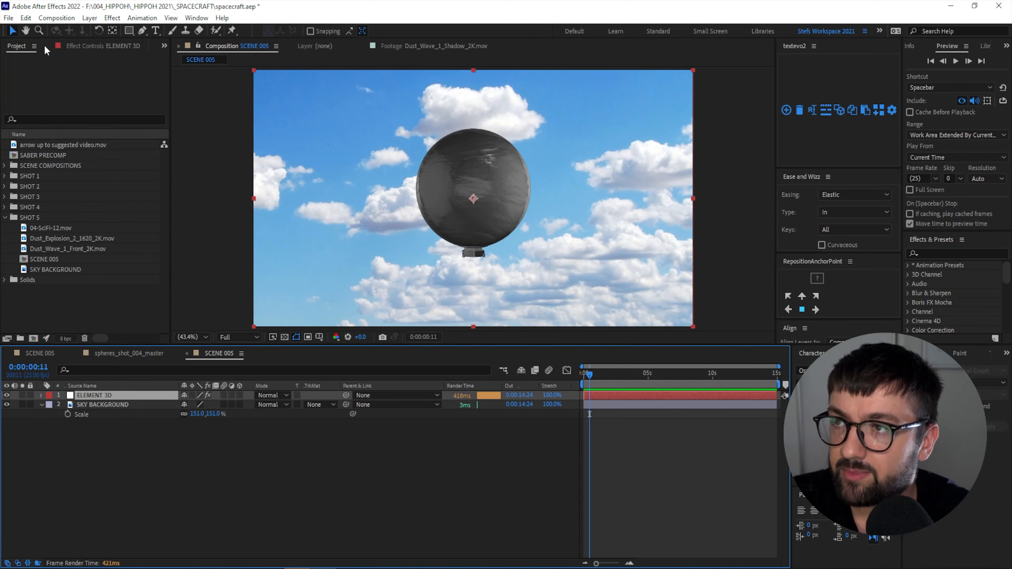
{"action": "left_click", "coordinate": [80, 46]}
{"action": "left_click", "coordinate": [59, 92]}
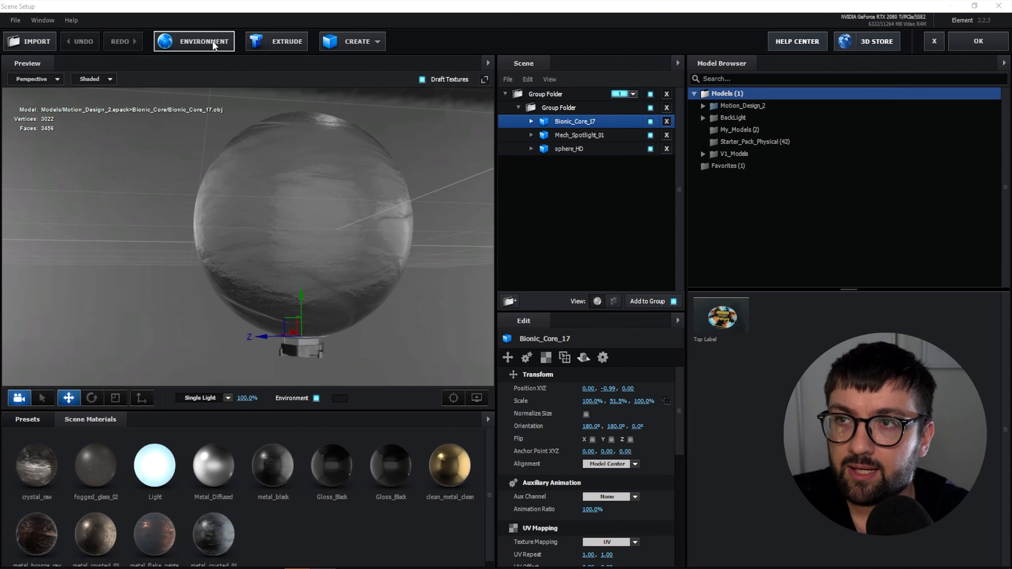
- Replace the Element environment map with Custom Layer 1 [SKY BACKGROUND] and check its reflections around the sphere
{"action": "left_click", "coordinate": [212, 39]}
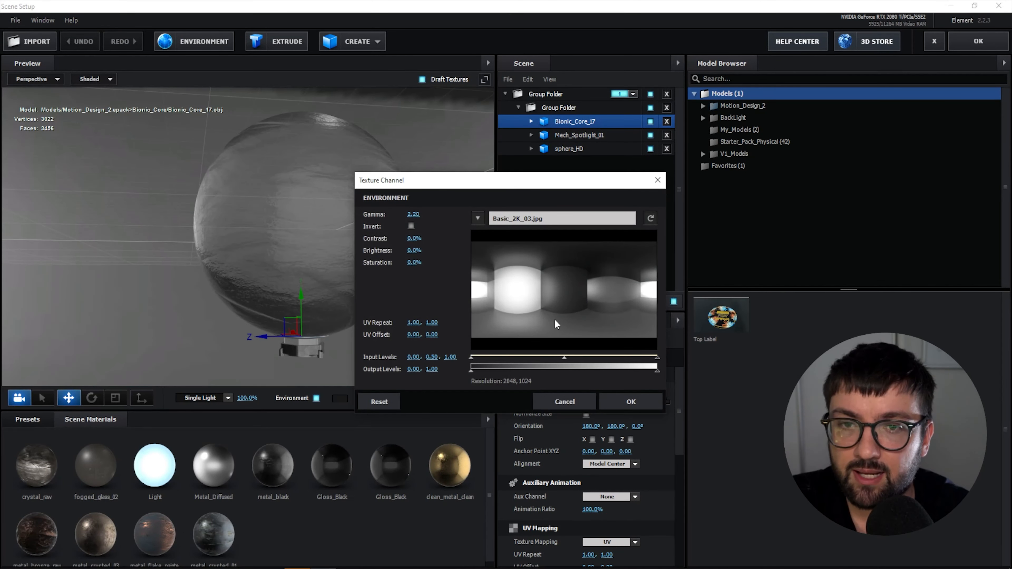
{"action": "left_click", "coordinate": [477, 219]}
{"action": "left_click", "coordinate": [451, 214]}
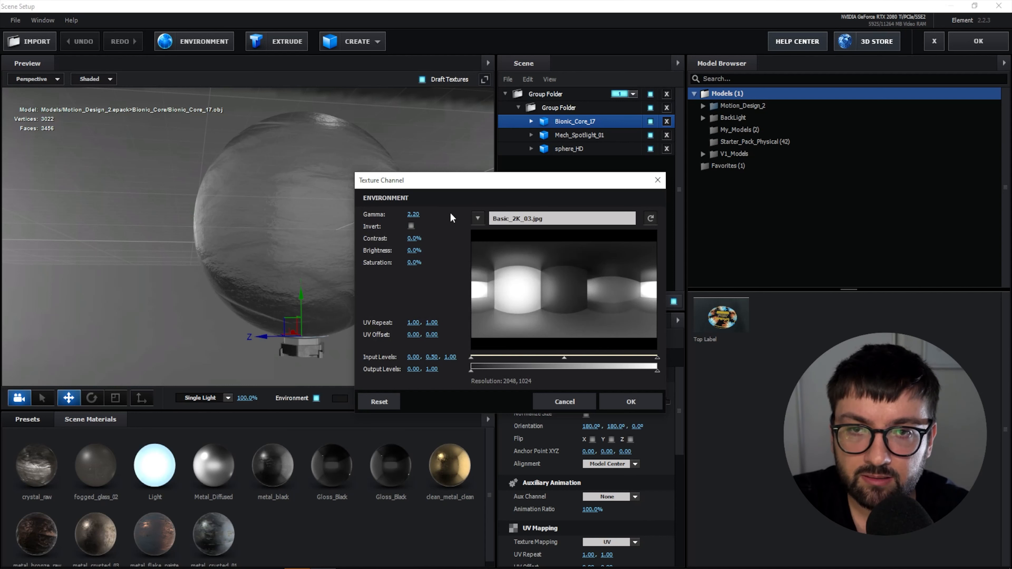
{"action": "left_click", "coordinate": [475, 219]}
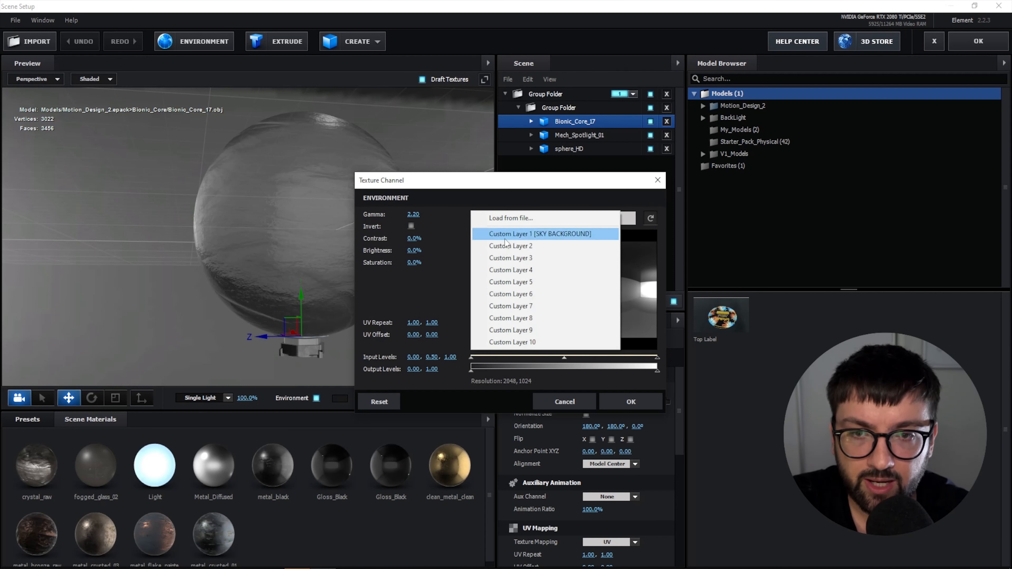
{"action": "left_click", "coordinate": [543, 235]}
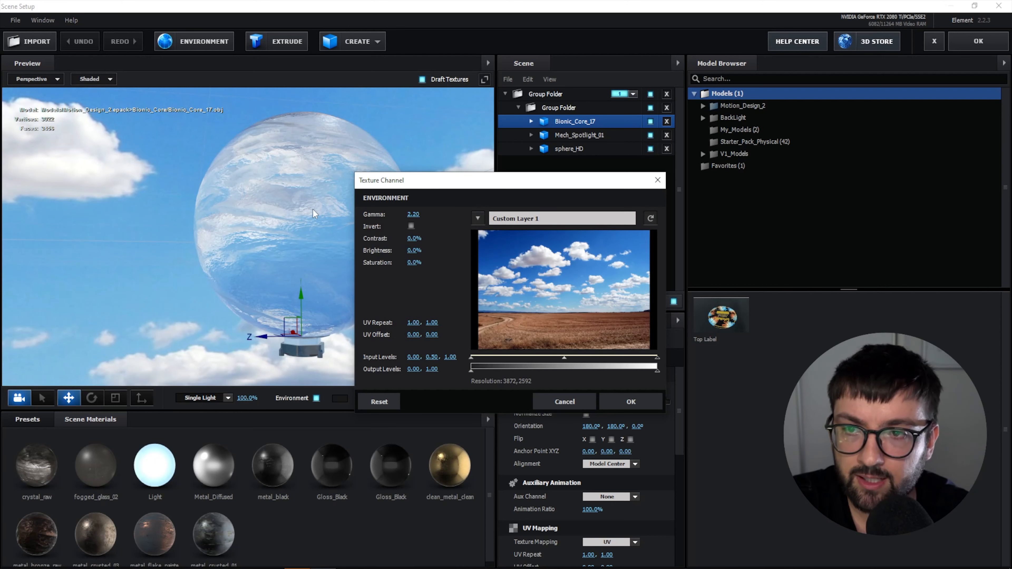
{"action": "left_click", "coordinate": [634, 405]}
{"action": "left_click_drag", "start_coordinate": [403, 281], "coordinate": [431, 285]}
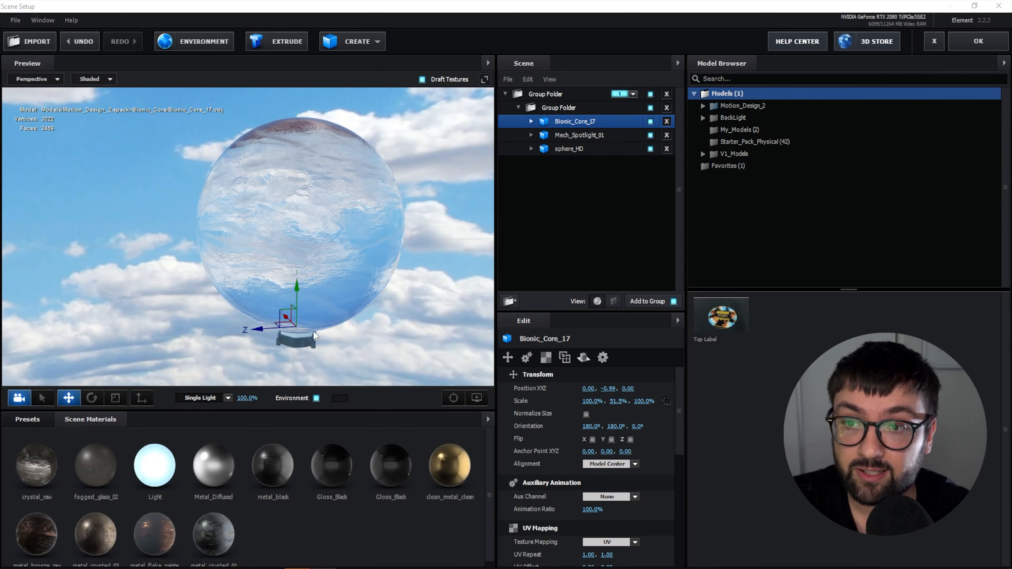
{"action": "left_click_drag", "start_coordinate": [414, 348], "coordinate": [390, 221]}
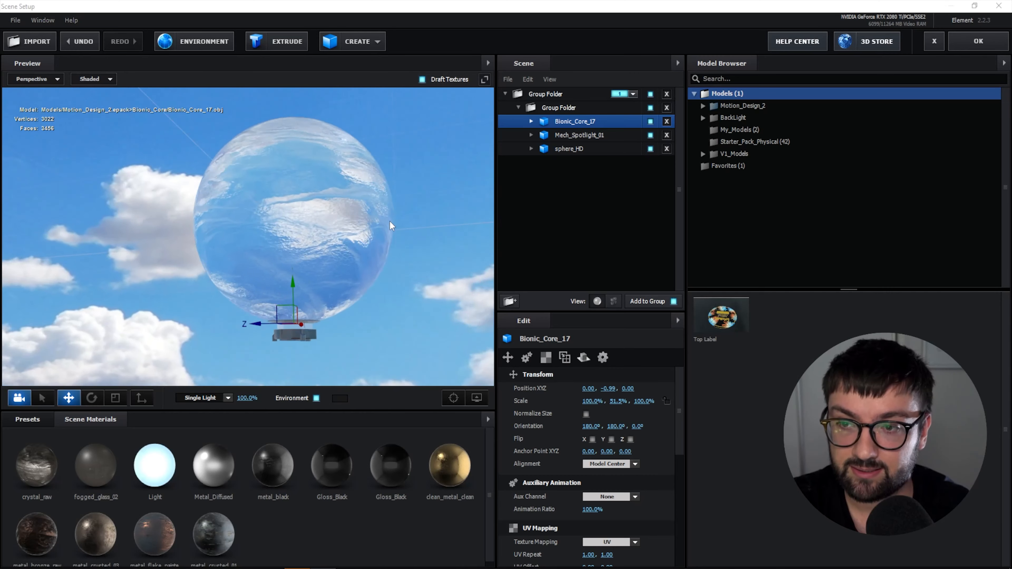
- Assign the outer Group Folder of the spacecraft models to group 1
{"action": "left_click", "coordinate": [574, 107]}
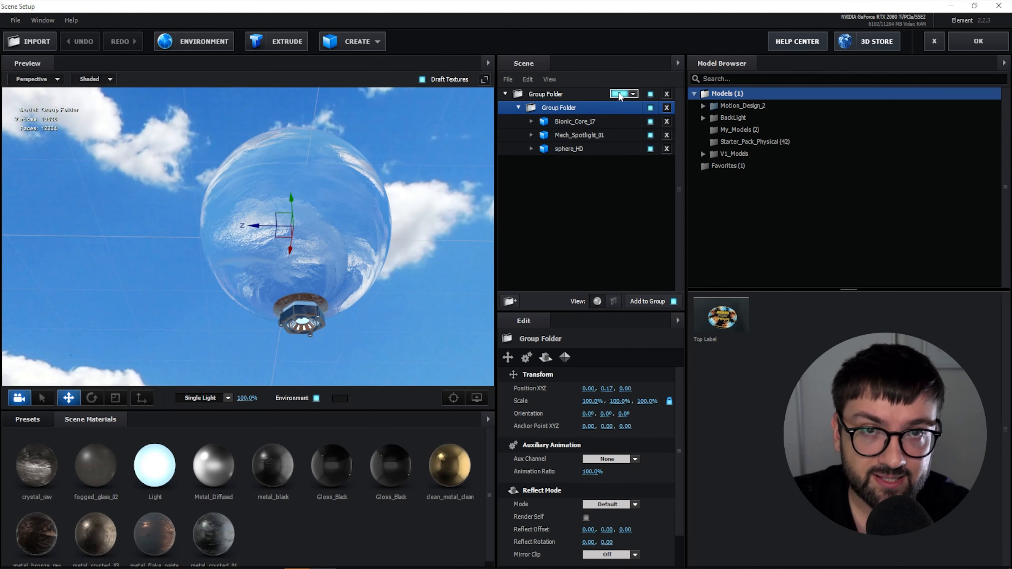
{"action": "left_click", "coordinate": [630, 94]}
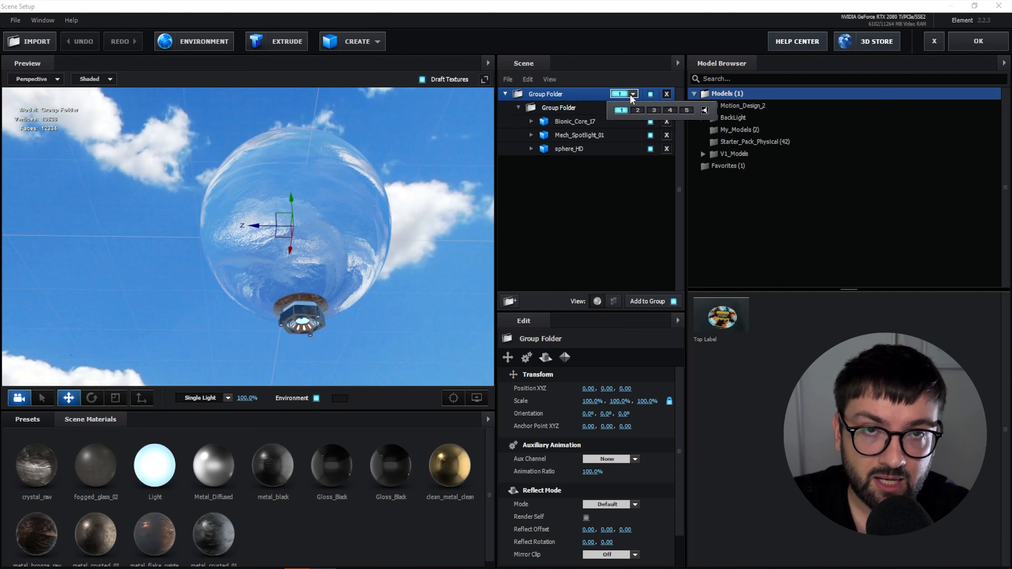
{"action": "left_click", "coordinate": [624, 108]}
- Apply the metal_black material to the Bionic_Core_17 disc between the sphere and the spotlight
{"action": "scroll", "coordinate": [280, 318], "scroll_direction": "up", "scroll_amount": 3}
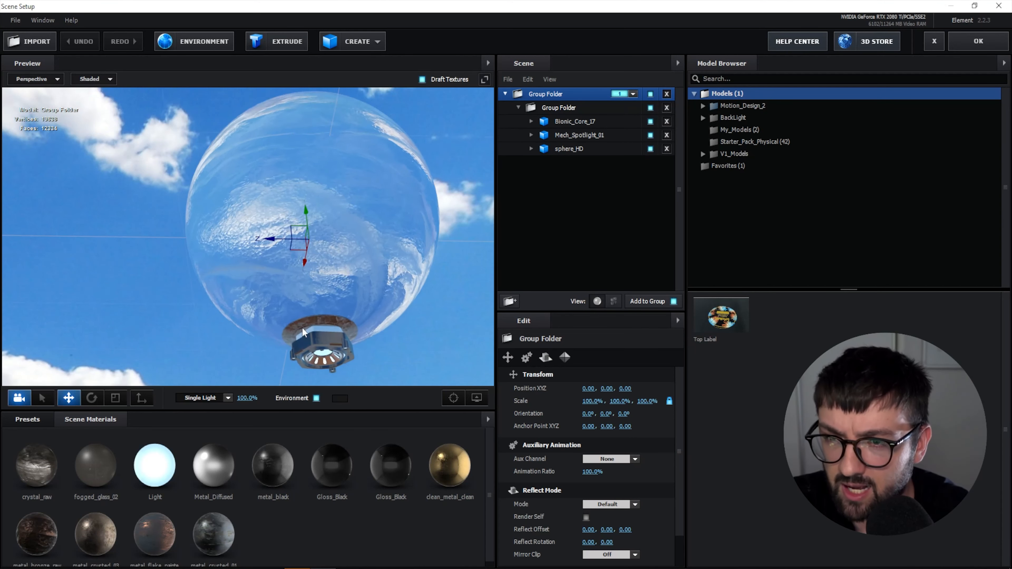
{"action": "left_click_drag", "start_coordinate": [351, 317], "coordinate": [403, 265]}
{"action": "scroll", "coordinate": [403, 265], "scroll_direction": "up", "scroll_amount": 2}
{"action": "scroll", "coordinate": [399, 257], "scroll_direction": "up", "scroll_amount": 1}
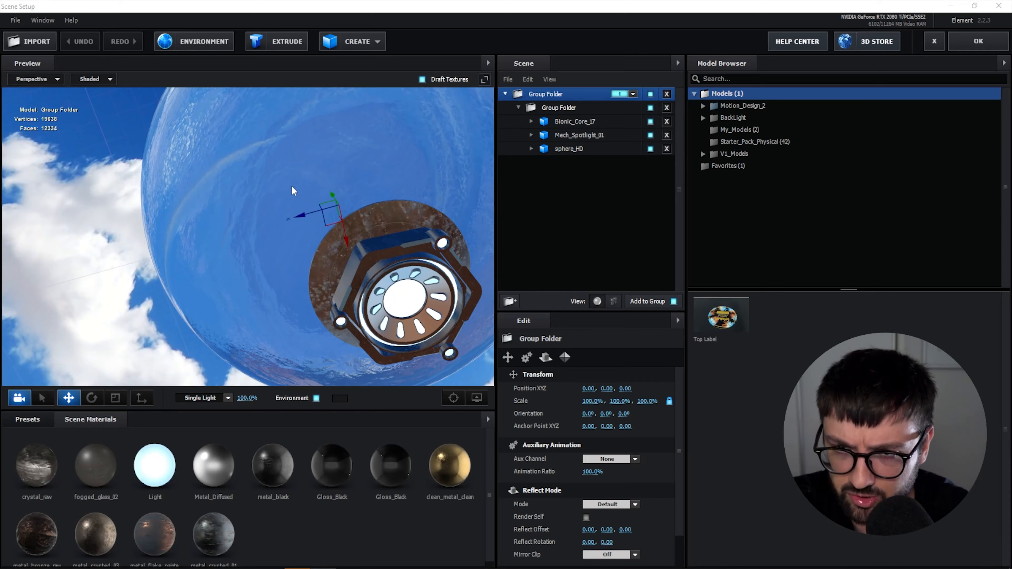
{"action": "left_click_drag", "start_coordinate": [292, 185], "coordinate": [303, 150]}
{"action": "scroll", "coordinate": [301, 258], "scroll_direction": "up", "scroll_amount": 1}
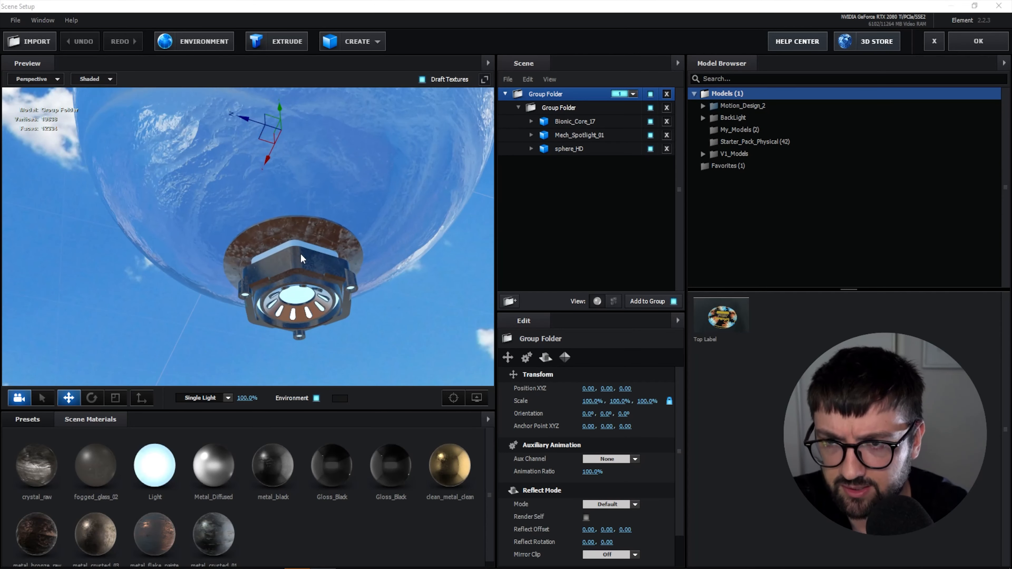
{"action": "left_click", "coordinate": [582, 135]}
{"action": "left_click", "coordinate": [580, 121]}
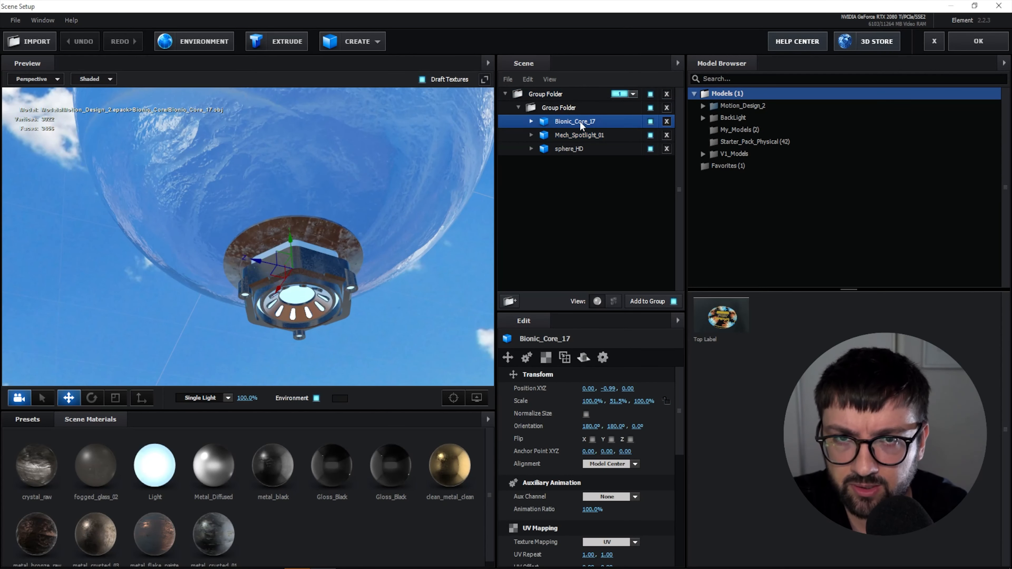
{"action": "left_click", "coordinate": [578, 147]}
{"action": "left_click", "coordinate": [584, 119]}
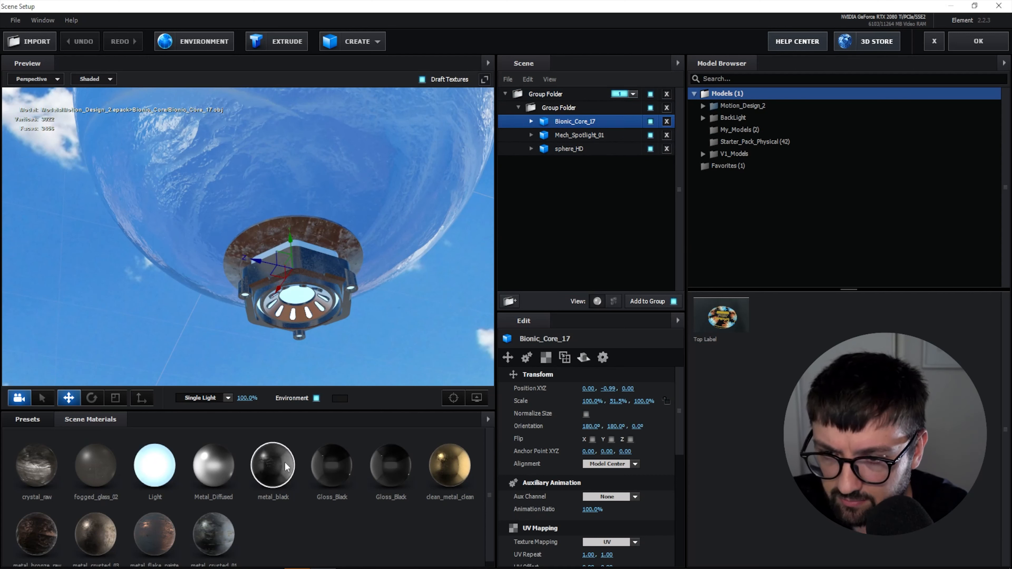
{"action": "left_click_drag", "start_coordinate": [284, 360], "coordinate": [268, 236]}
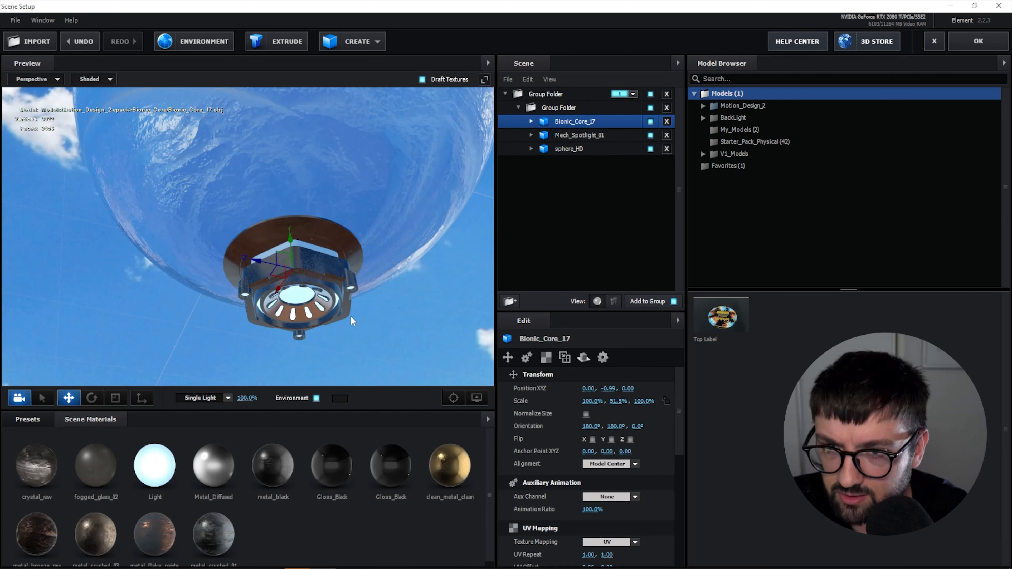
- Check the spacecraft's base from a lower side angle and accept the scene to return to the composition
{"action": "scroll", "coordinate": [403, 239], "scroll_direction": "up", "scroll_amount": 2}
{"action": "left_click_drag", "start_coordinate": [402, 239], "coordinate": [552, 212]}
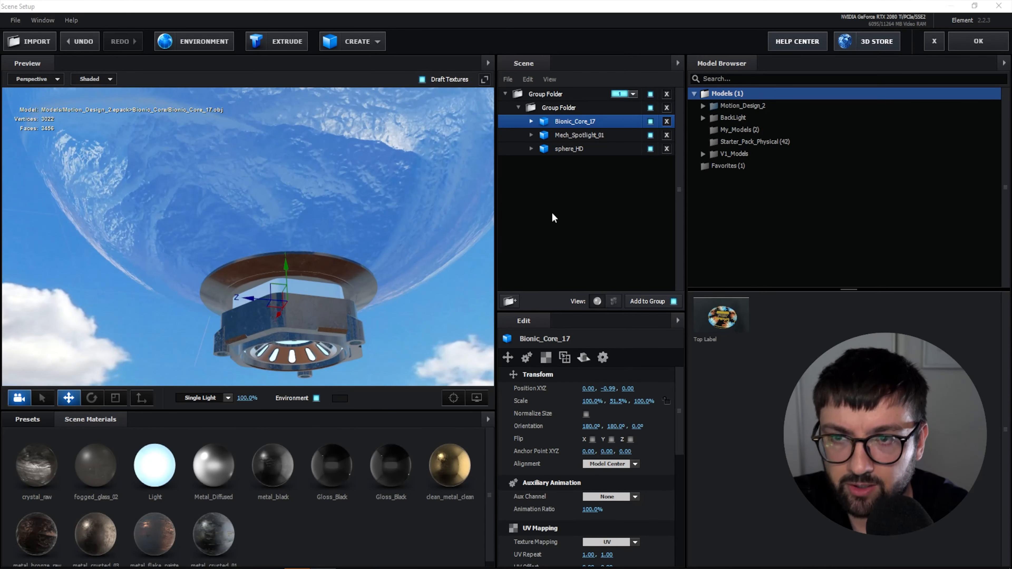
{"action": "left_click", "coordinate": [989, 41]}
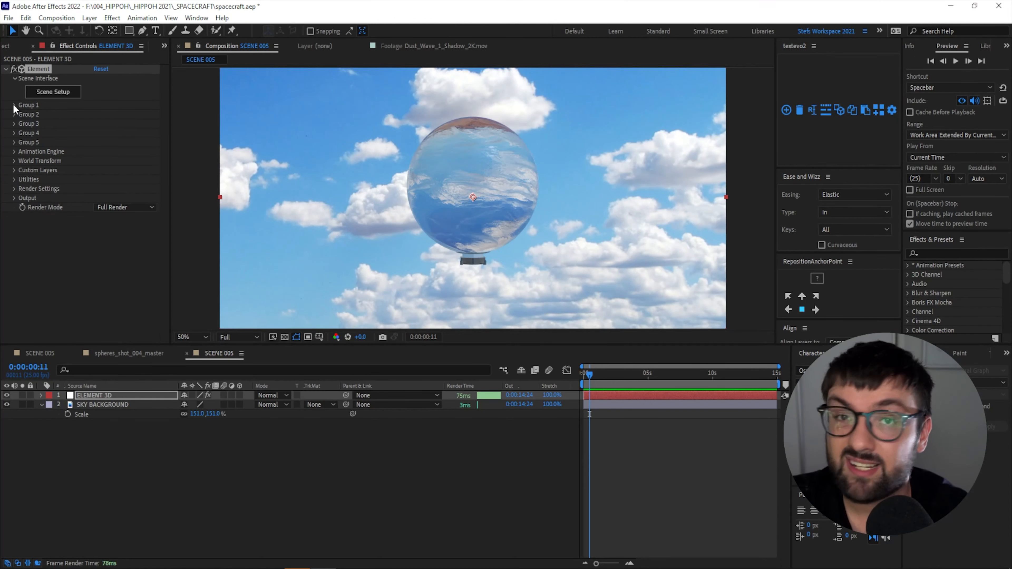
- Set Group 1's Particle Replicator Position XY to 960, 531 and its Particle Size to 24.60
{"action": "left_click", "coordinate": [15, 106]}
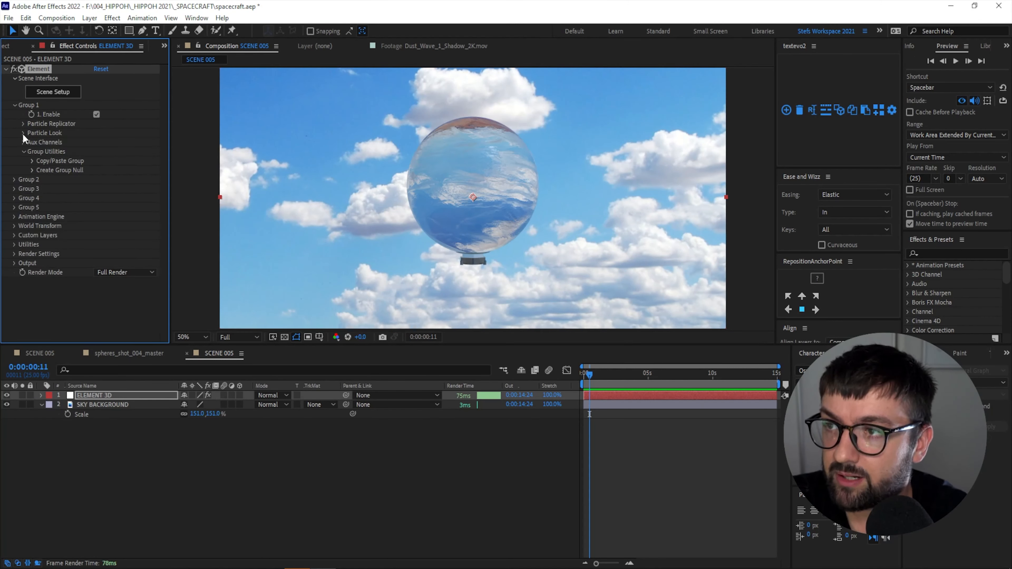
{"action": "left_click", "coordinate": [22, 124]}
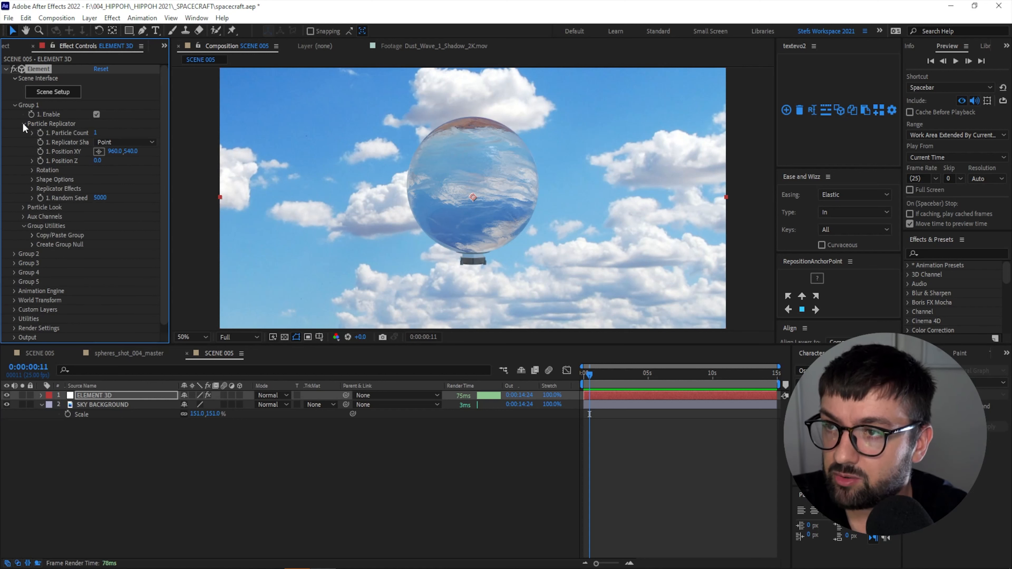
{"action": "left_click_drag", "start_coordinate": [127, 151], "coordinate": [151, 159]}
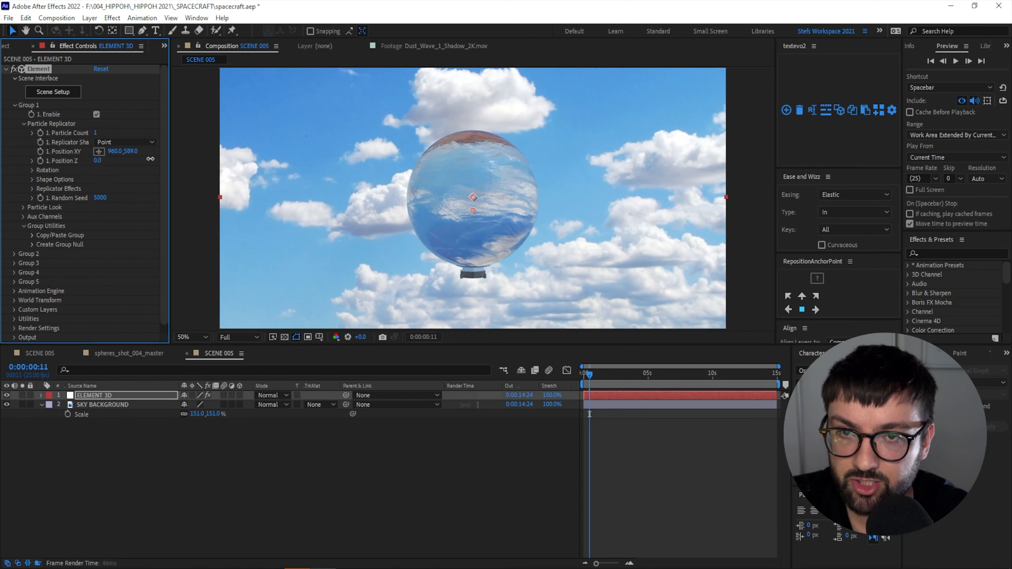
{"action": "key", "text": "ctrl+z"}
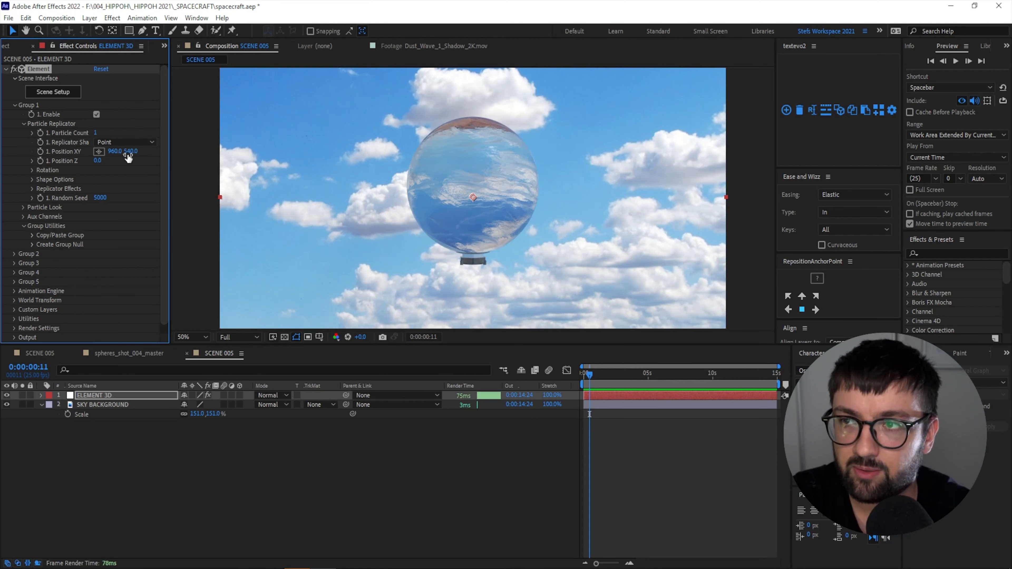
{"action": "mouse_move", "coordinate": [120, 153]}
{"action": "left_mouse_down"}
{"action": "mouse_move", "coordinate": [76, 153]}
{"action": "mouse_move", "coordinate": [141, 160]}
{"action": "mouse_move", "coordinate": [117, 167]}
{"action": "left_mouse_up"}
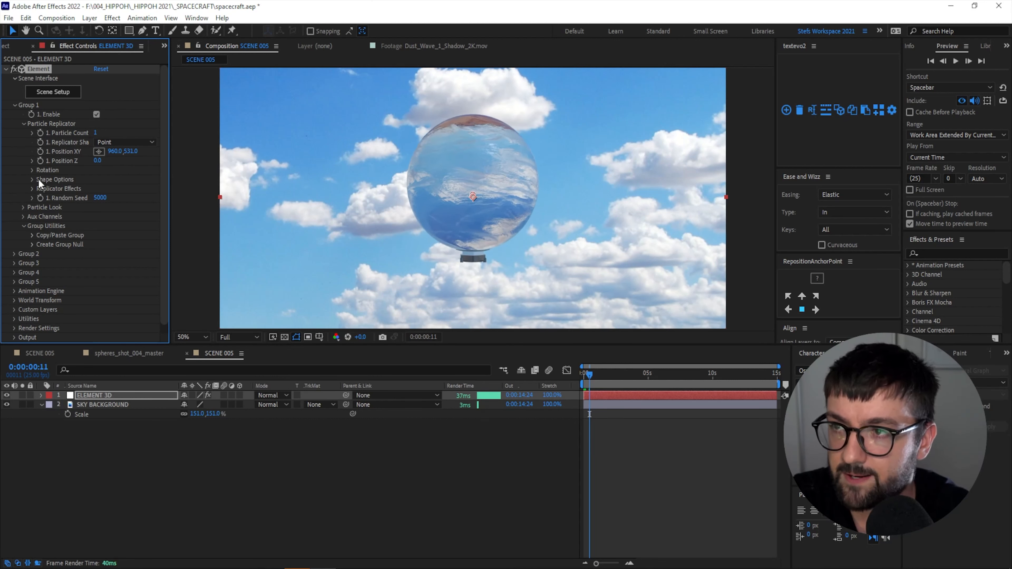
{"action": "left_click", "coordinate": [24, 207]}
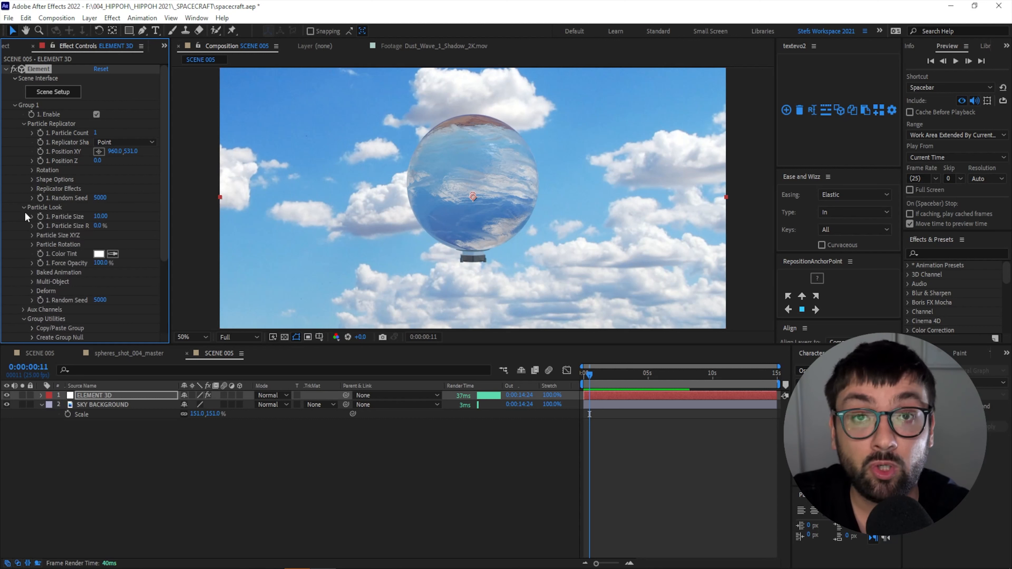
{"action": "left_click_drag", "start_coordinate": [97, 218], "coordinate": [175, 218]}
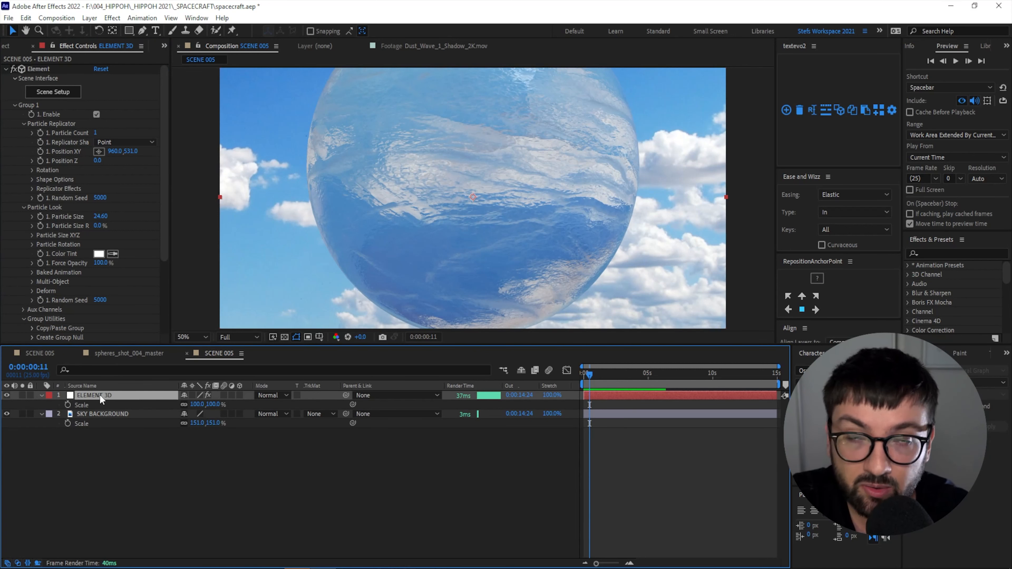
{"action": "key", "text": "s"}
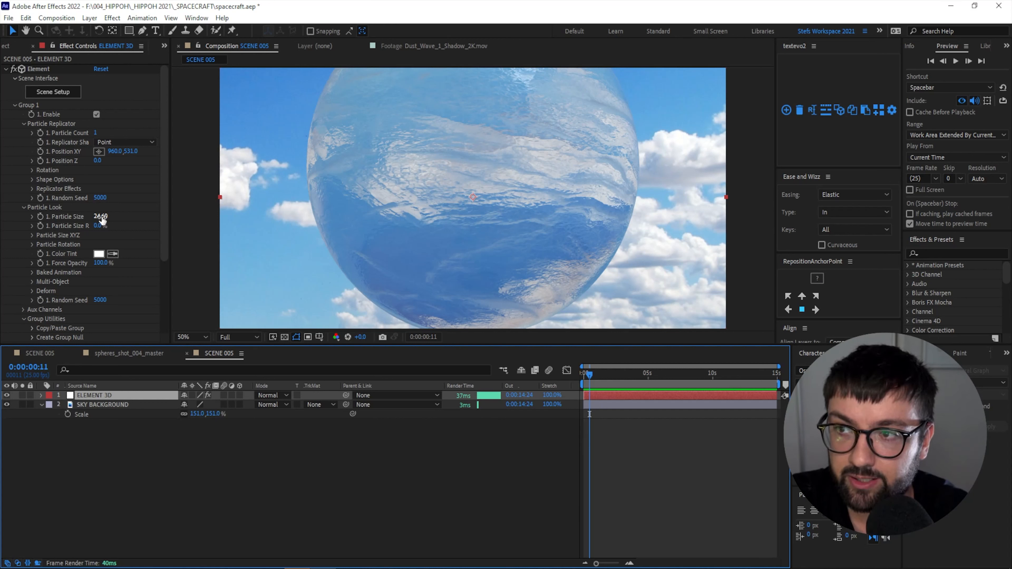
- Raise the spacecraft to Position XY 960, 120 and tilt Group 1 to an X Rotation of -22°
{"action": "left_click_drag", "start_coordinate": [121, 157], "coordinate": [14, 154]}
{"action": "left_click_drag", "start_coordinate": [128, 151], "coordinate": [36, 171]}
{"action": "left_click", "coordinate": [32, 170]}
{"action": "mouse_move", "coordinate": [104, 188]}
{"action": "left_mouse_down"}
{"action": "mouse_move", "coordinate": [154, 192]}
{"action": "mouse_move", "coordinate": [129, 197]}
{"action": "mouse_move", "coordinate": [103, 179]}
{"action": "left_mouse_up"}
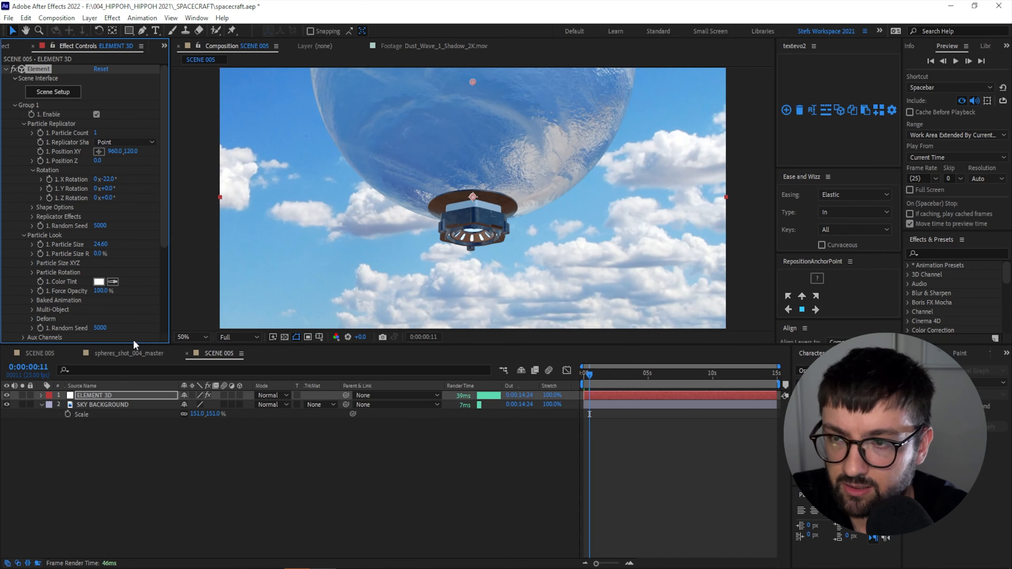
- Match the framing of the finished SCENE 005 comp with Particle Size 41.50, Position XY 960, -308 and X Rotation -29°
{"action": "left_click", "coordinate": [42, 353]}
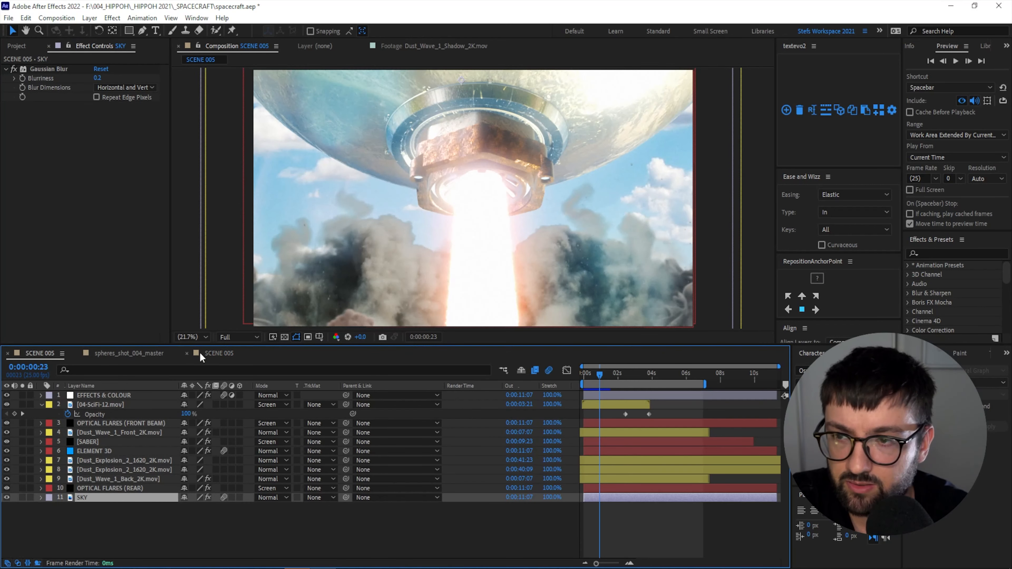
{"action": "left_click", "coordinate": [219, 353]}
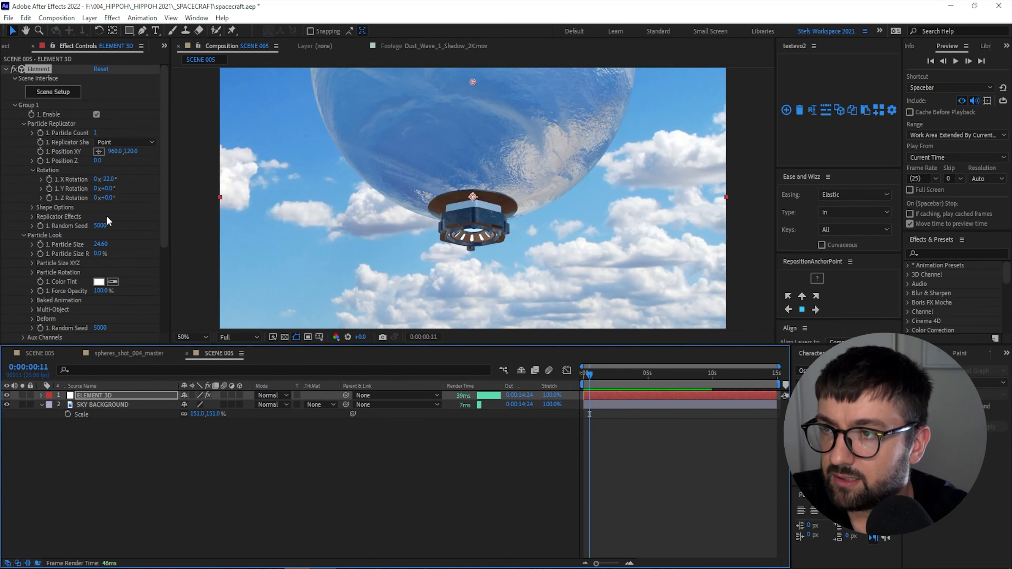
{"action": "left_click_drag", "start_coordinate": [101, 244], "coordinate": [222, 250]}
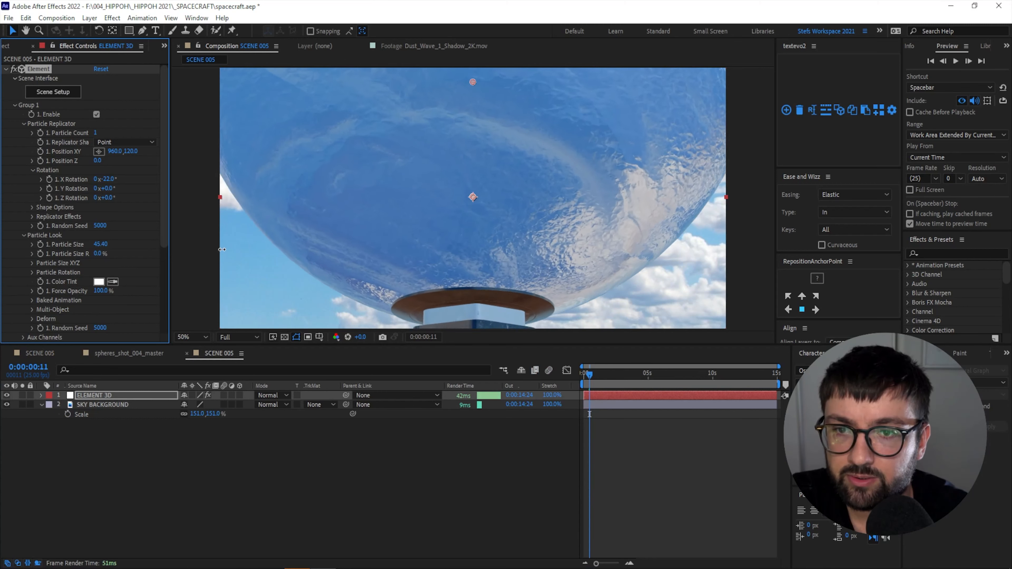
{"action": "left_click_drag", "start_coordinate": [106, 179], "coordinate": [108, 179]}
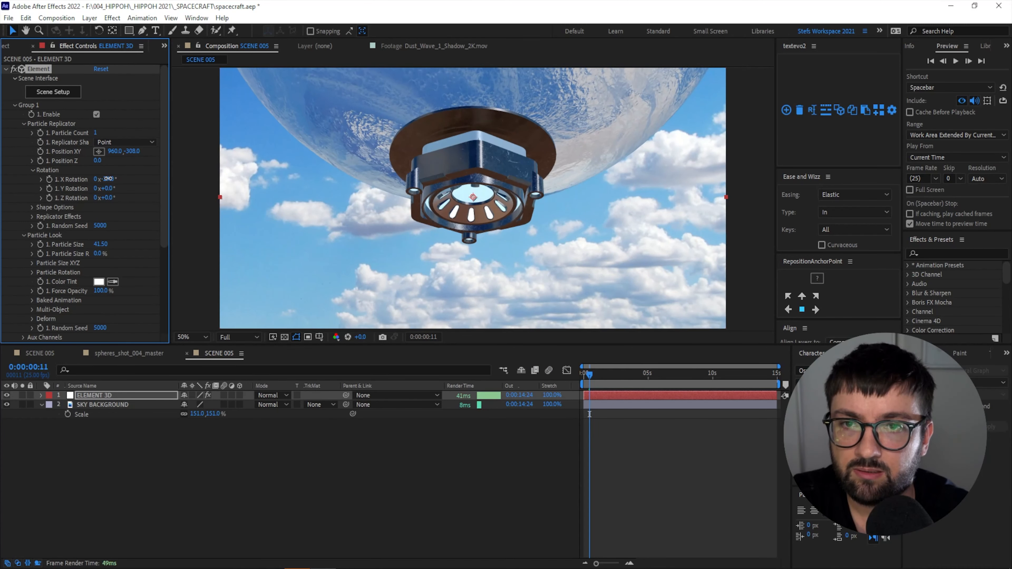
{"action": "left_click", "coordinate": [40, 354]}
{"action": "left_click", "coordinate": [219, 353]}
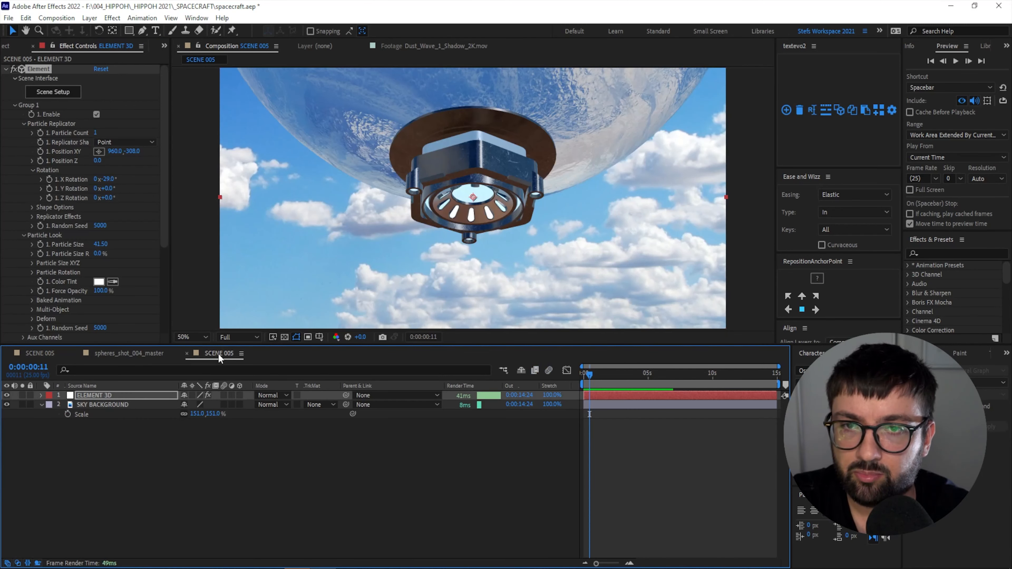
- Deselect the layers, preview the shot briefly and move the current time to 0:00:03:06
{"action": "left_click", "coordinate": [454, 471]}
{"action": "key", "text": "space"}
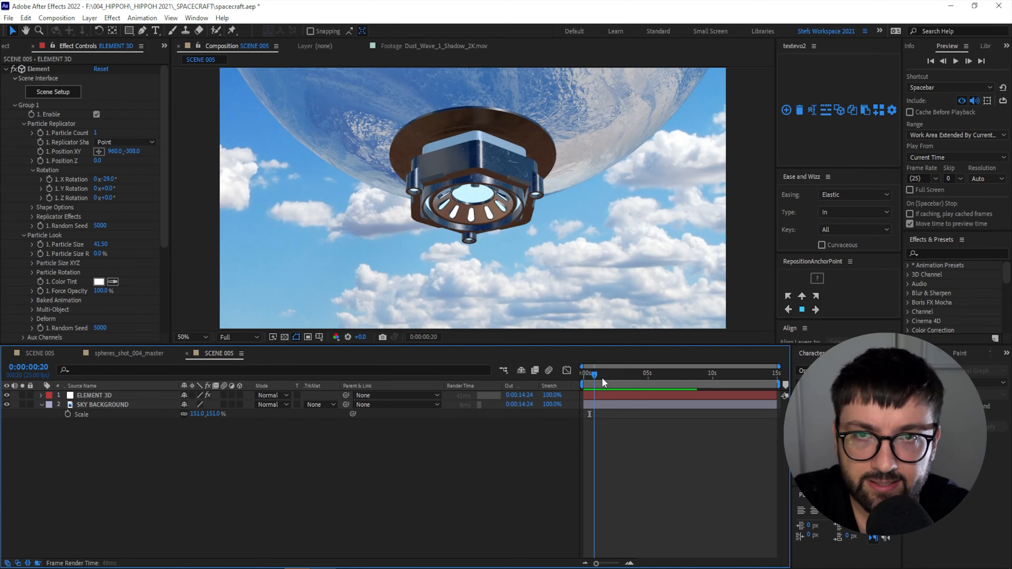
{"action": "left_click", "coordinate": [626, 375]}
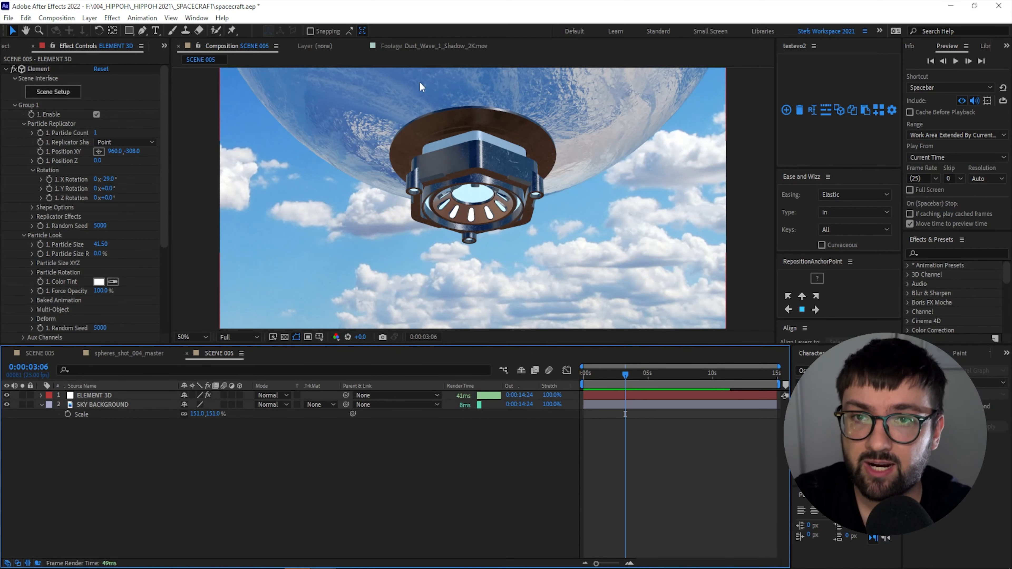
- Rotate Element's physical environment to an X Rotation of 191° to change the reflections on the spacecraft
{"action": "left_click", "coordinate": [16, 105]}
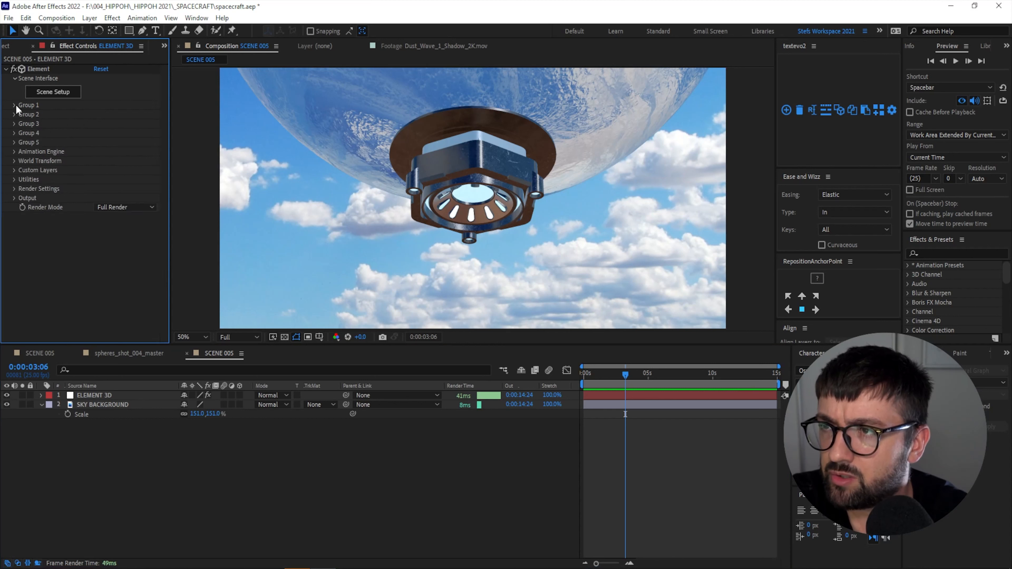
{"action": "left_click", "coordinate": [15, 188]}
{"action": "left_click", "coordinate": [23, 198]}
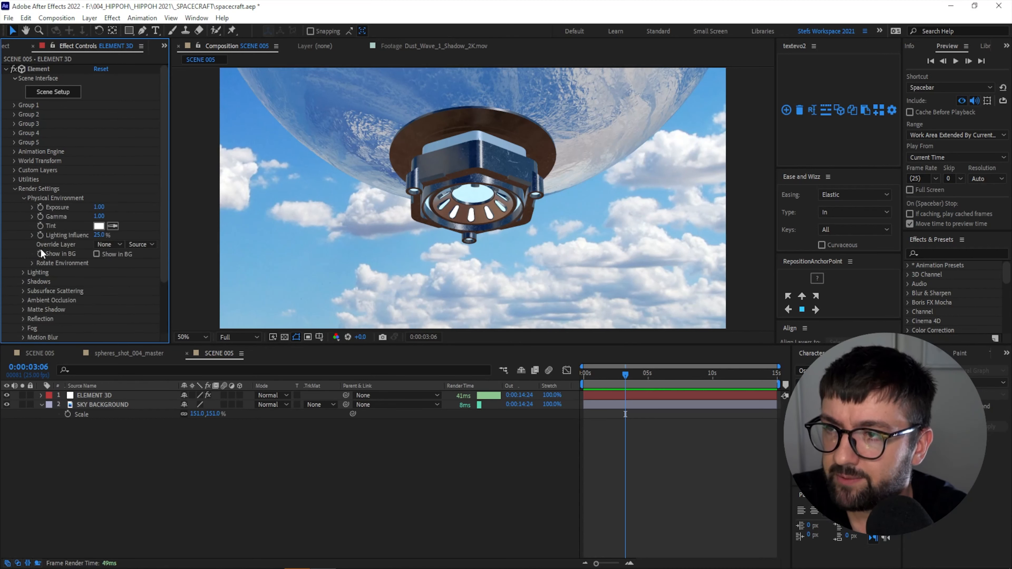
{"action": "left_click", "coordinate": [31, 264]}
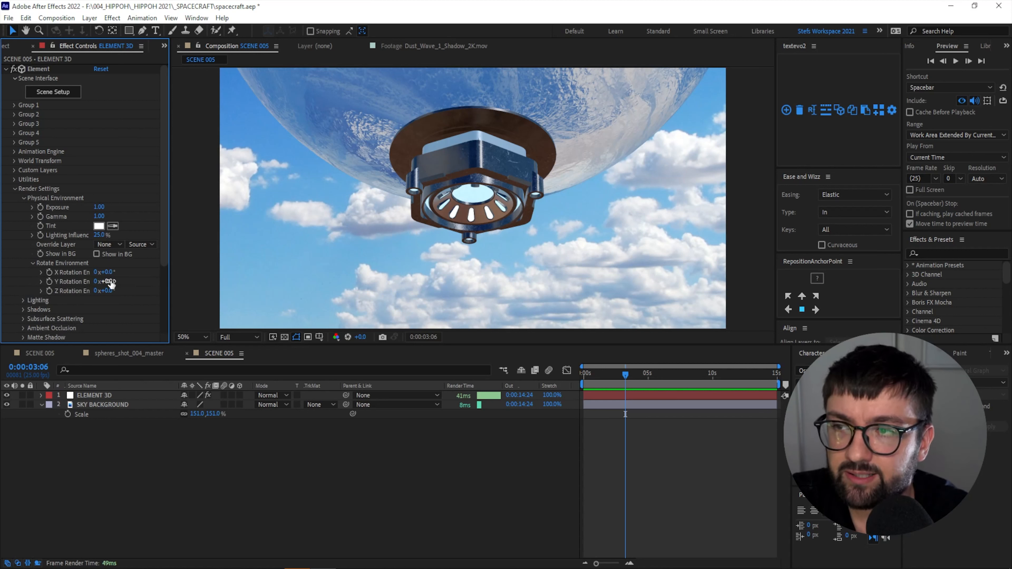
{"action": "left_click_drag", "start_coordinate": [109, 273], "coordinate": [213, 274]}
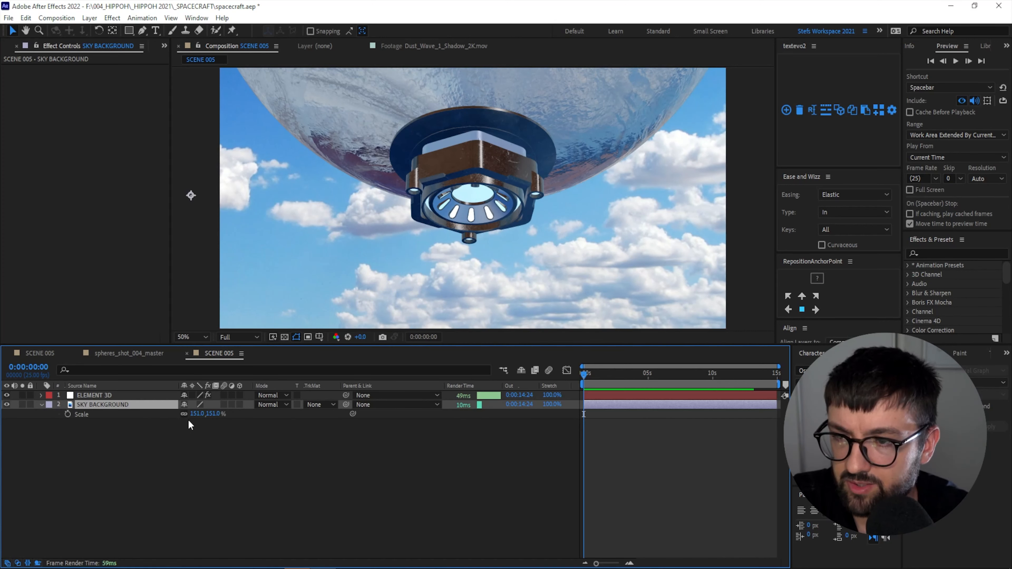
- Scale the SKY BACKGROUND layer up to 177%
{"action": "left_click_drag", "start_coordinate": [193, 415], "coordinate": [566, 270]}
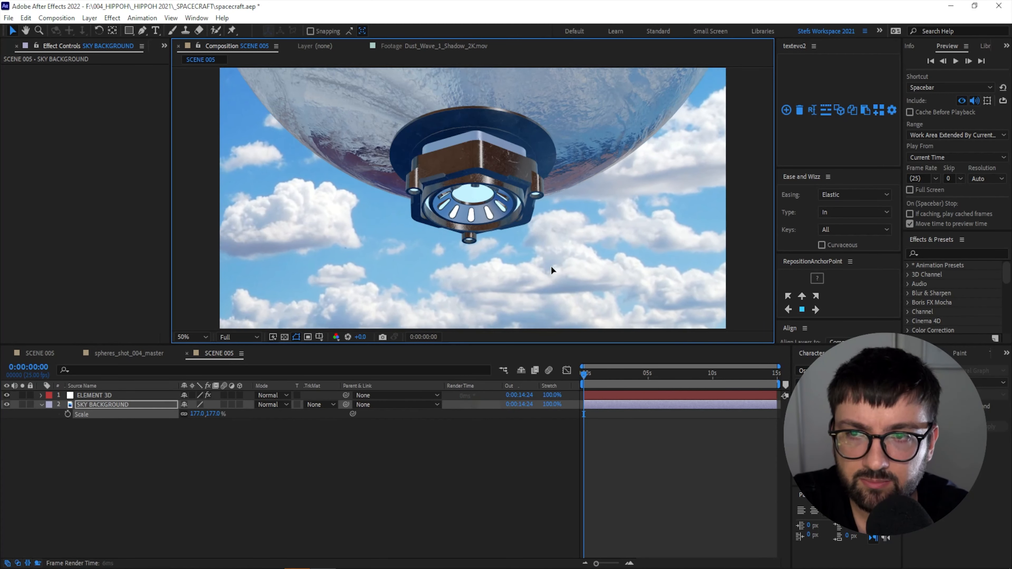
{"action": "left_click", "coordinate": [332, 460]}
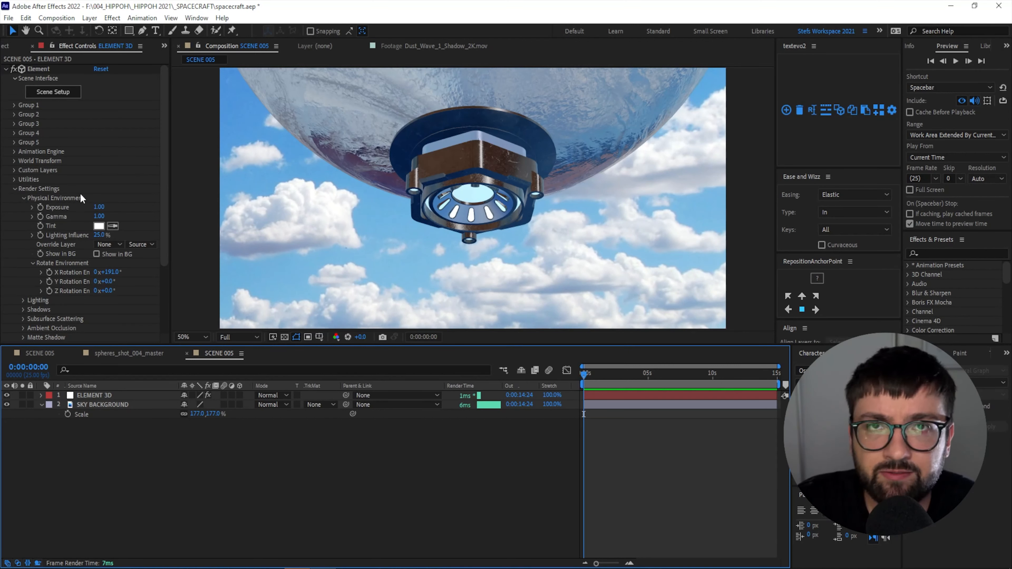
- Set the physical environment's Exposure to 1.15 and its Tint to a pale cream colour
{"action": "left_click_drag", "start_coordinate": [100, 210], "coordinate": [109, 207]}
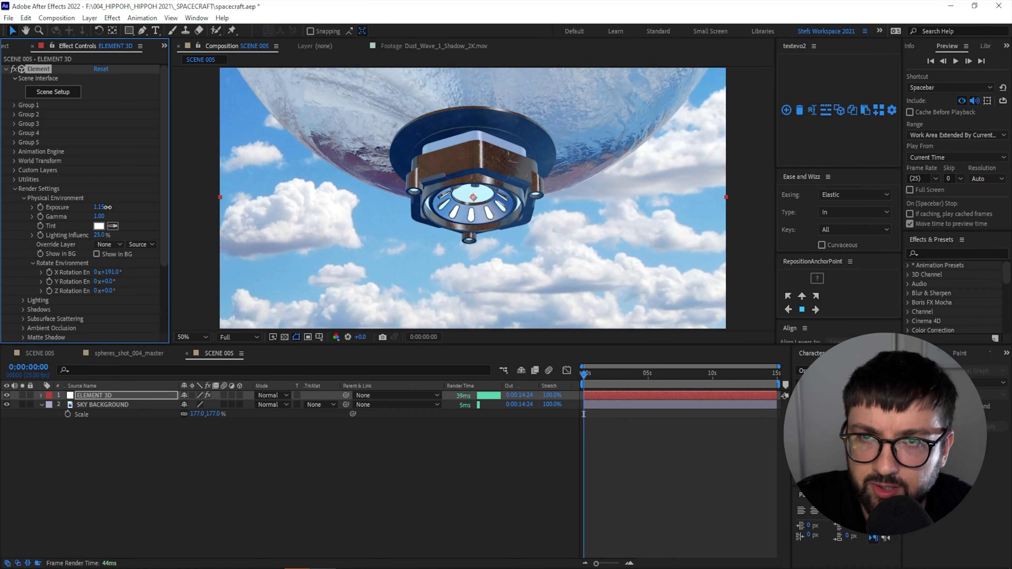
{"action": "left_click", "coordinate": [106, 207]}
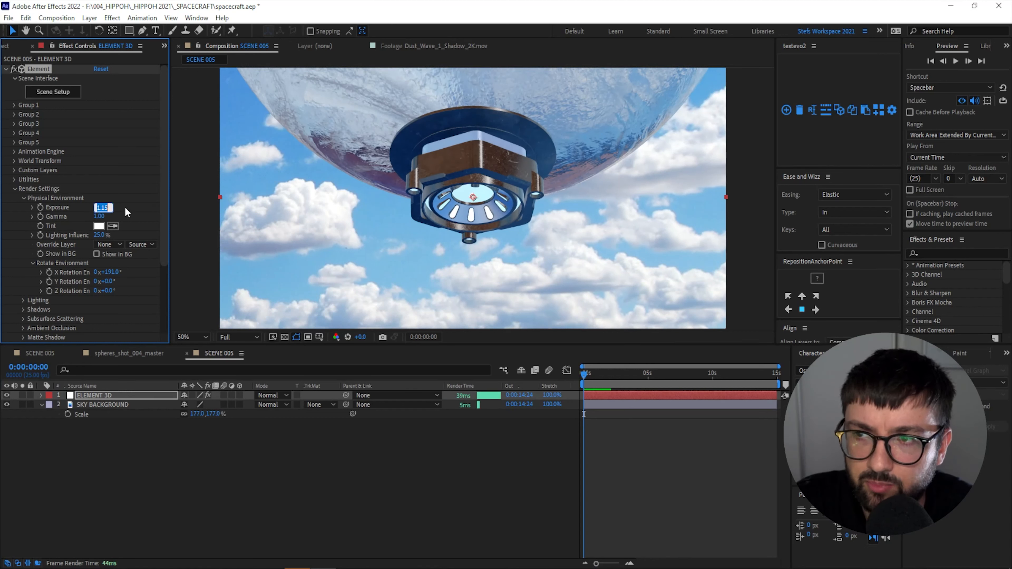
{"action": "type", "text": "1.15"}
{"action": "key", "text": "Return"}
- Enable Element's Glow, base it on Luminance and set the Glow Intensity to 0.7
{"action": "scroll", "coordinate": [35, 210], "scroll_direction": "down", "scroll_amount": 5}
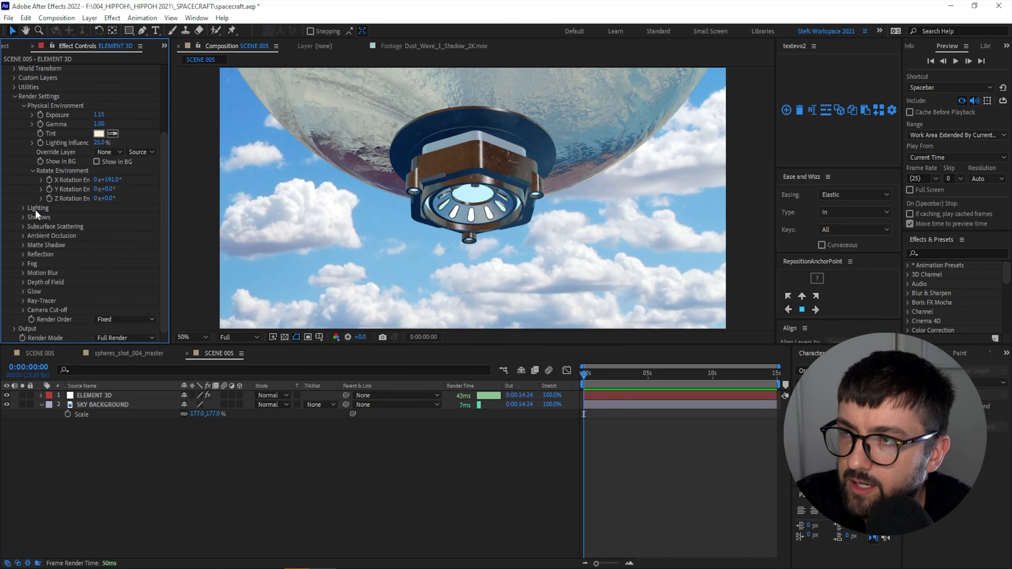
{"action": "left_click", "coordinate": [23, 292]}
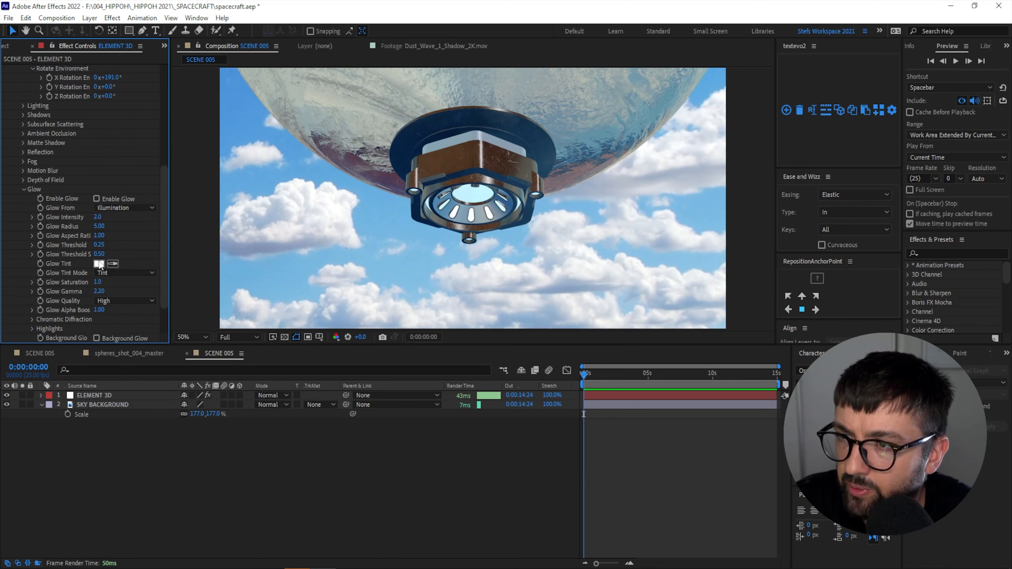
{"action": "left_click", "coordinate": [97, 199]}
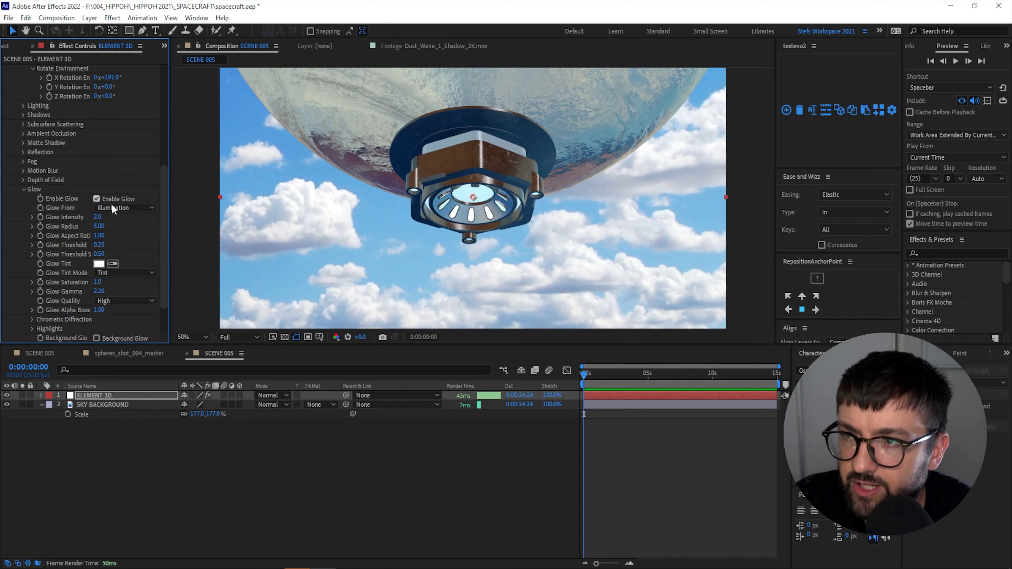
{"action": "left_click", "coordinate": [118, 206]}
{"action": "left_click", "coordinate": [126, 220]}
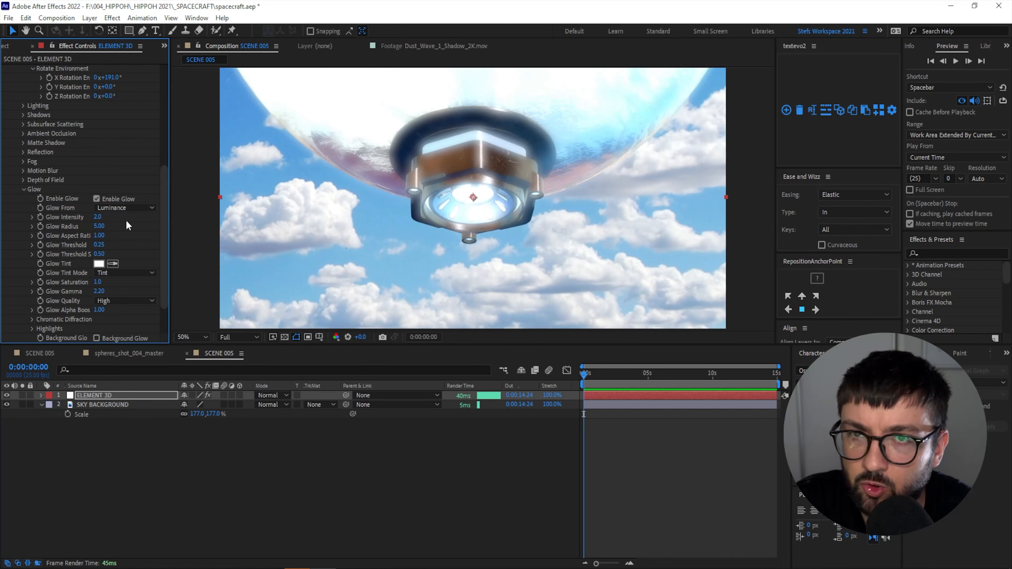
{"action": "left_click_drag", "start_coordinate": [97, 216], "coordinate": [82, 217]}
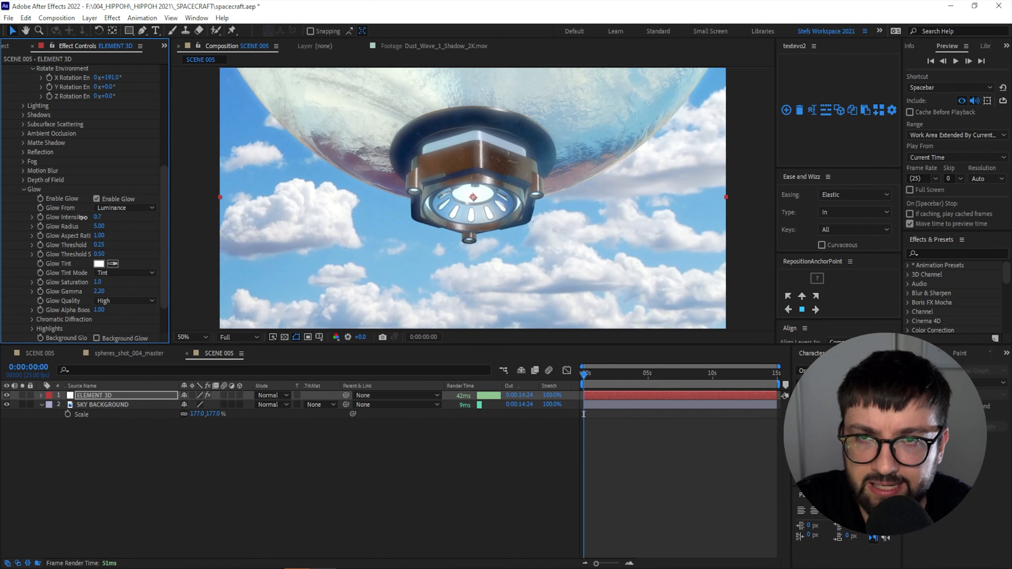
- Compare the spacecraft with the glow off and on, and reduce the Glow Intensity slightly further
{"action": "left_click", "coordinate": [96, 199]}
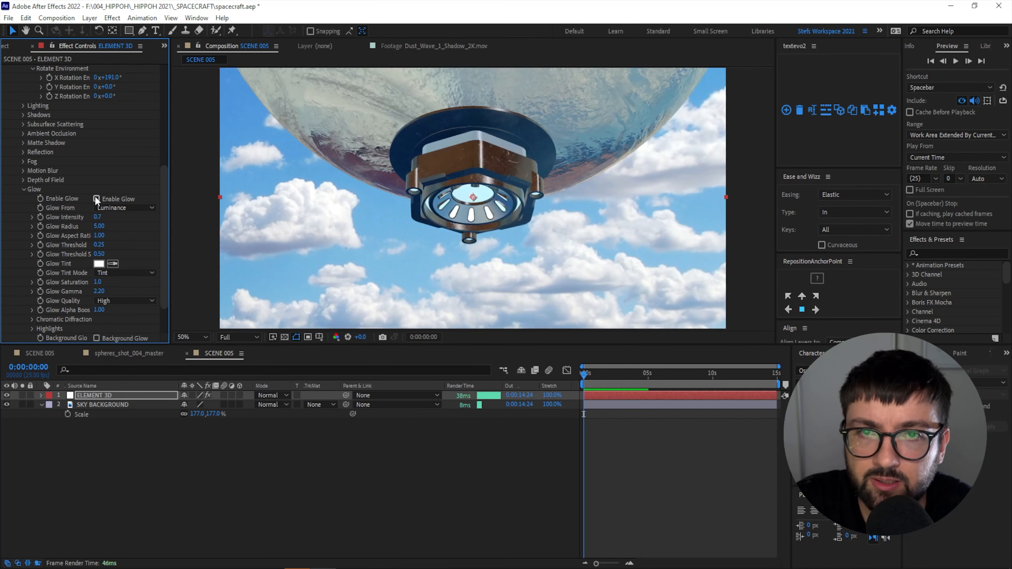
{"action": "left_click", "coordinate": [96, 197]}
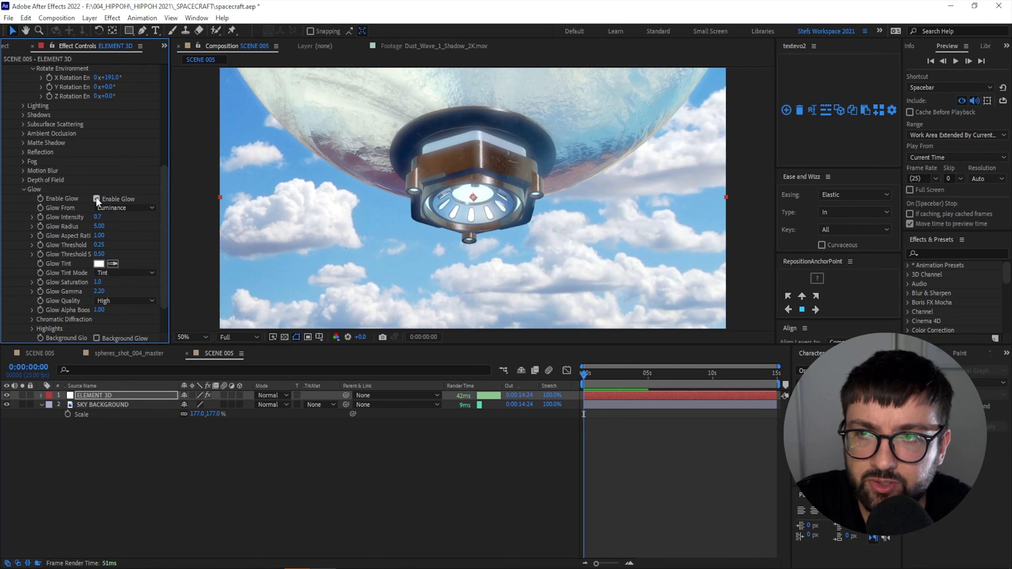
{"action": "left_click_drag", "start_coordinate": [97, 216], "coordinate": [95, 216]}
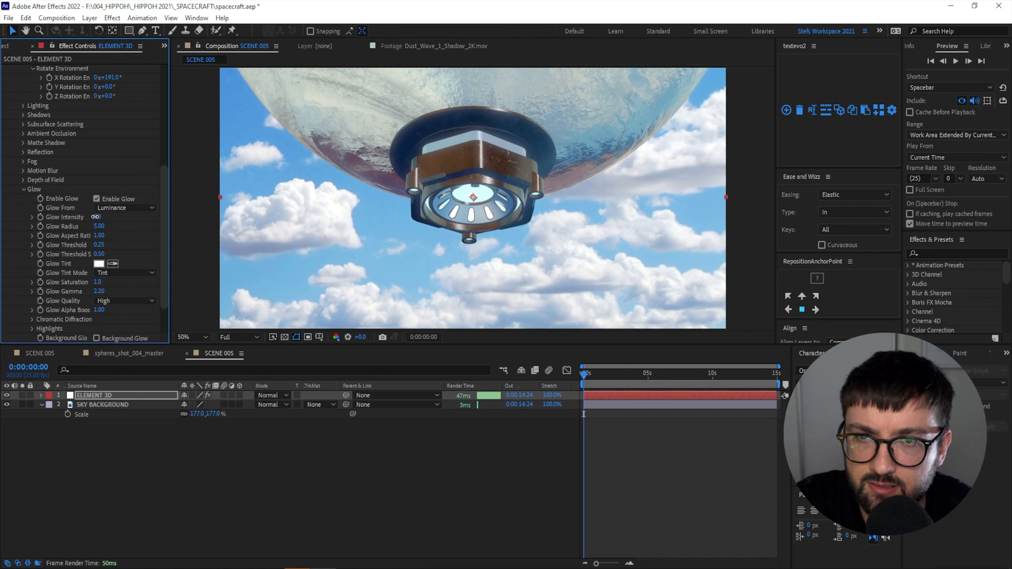
- Enable Ambient Occlusion in SSAO mode in Element's render settings, checking it on a close-up of the spacecraft's underside
{"action": "left_click", "coordinate": [23, 191]}
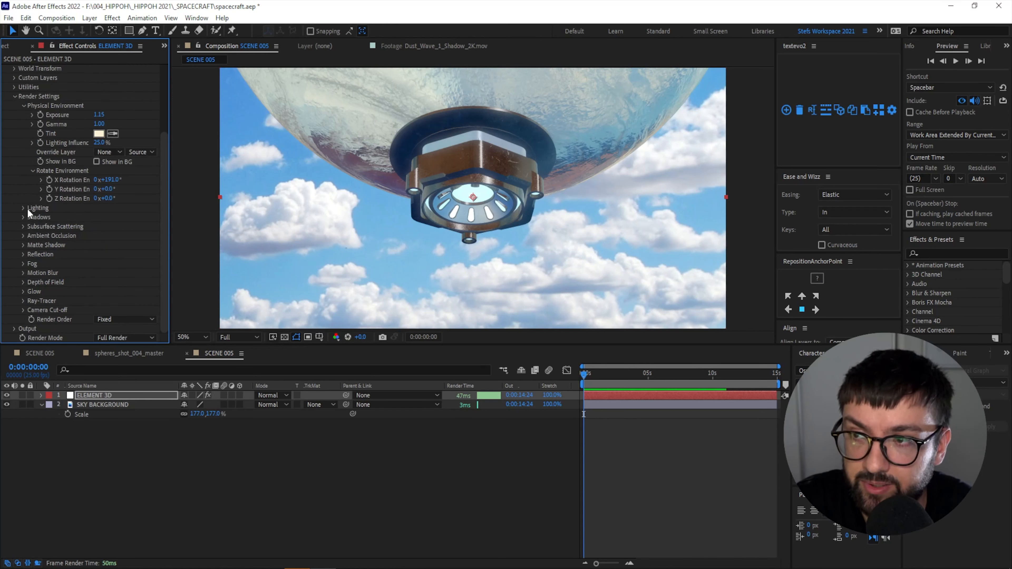
{"action": "left_click", "coordinate": [23, 106]}
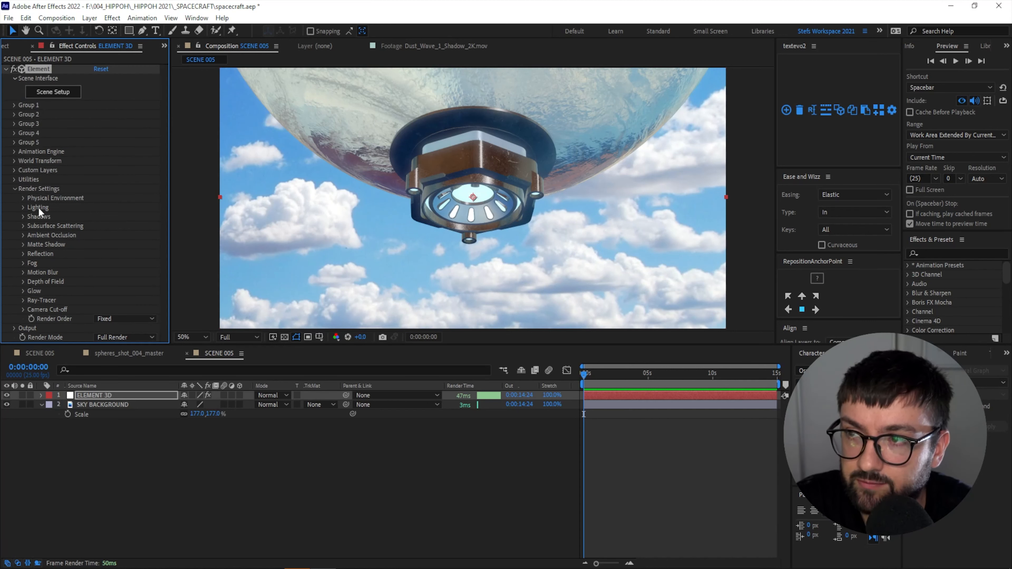
{"action": "left_click", "coordinate": [24, 235]}
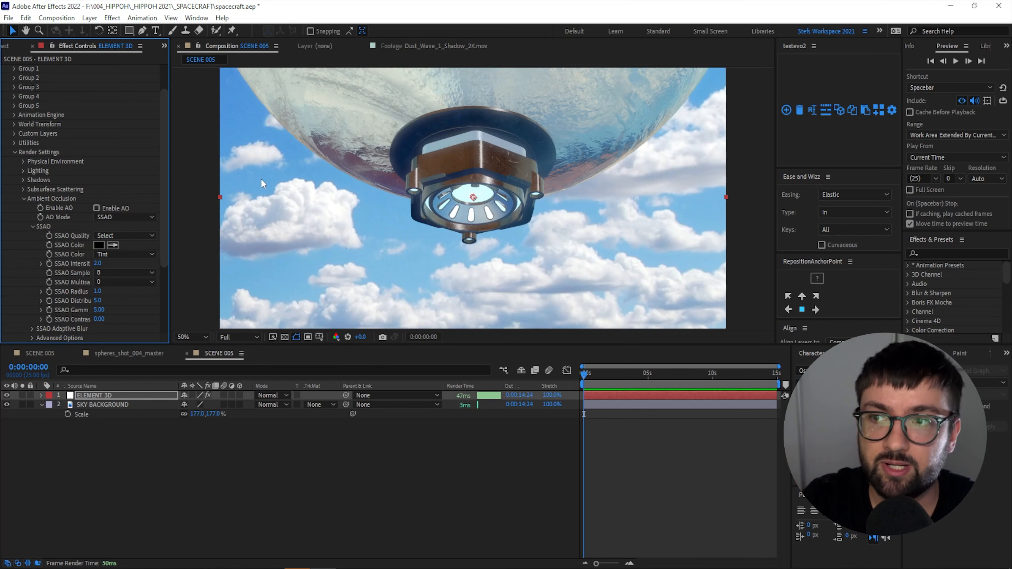
{"action": "scroll", "coordinate": [456, 100], "scroll_direction": "up", "scroll_amount": 1}
{"action": "left_click_drag", "start_coordinate": [551, 105], "coordinate": [546, 215]}
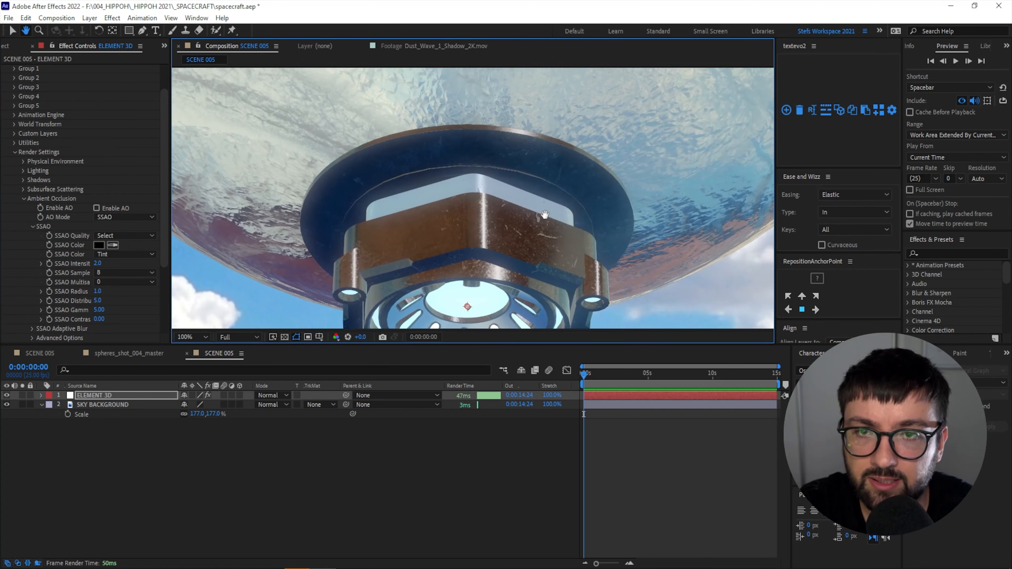
{"action": "key", "text": "v"}
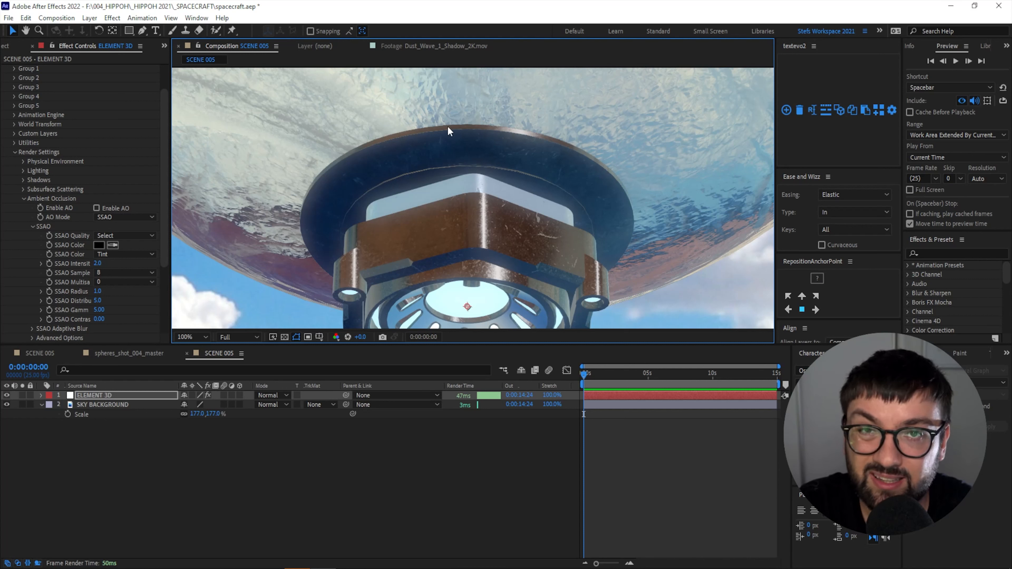
{"action": "left_click", "coordinate": [97, 207]}
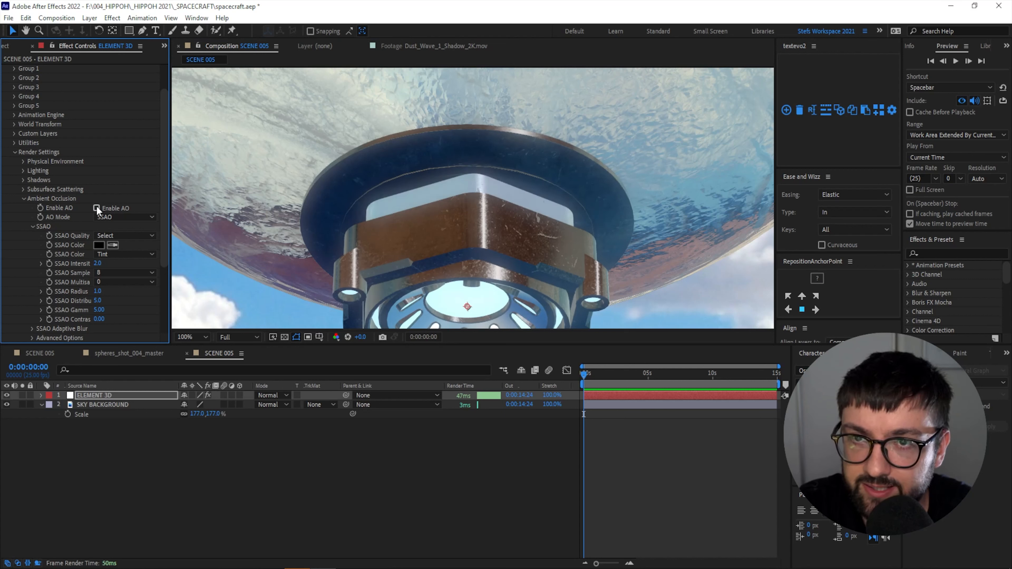
{"action": "left_click", "coordinate": [96, 207]}
{"action": "left_click", "coordinate": [97, 207]}
{"action": "left_click", "coordinate": [96, 207]}
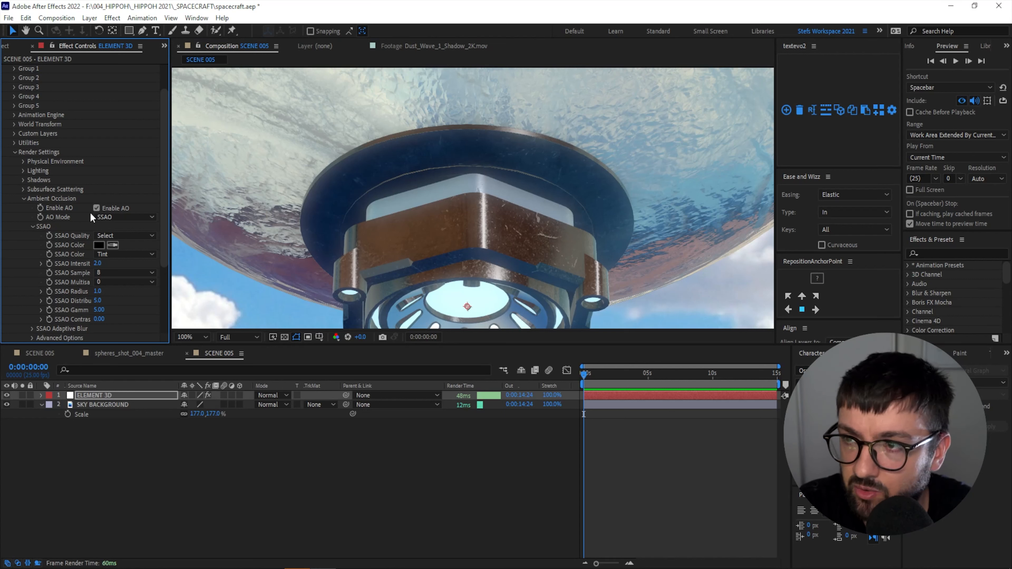
- Set the SSAO Intensity to 11.7 and the SSAO Radius to 0.2
{"action": "left_click_drag", "start_coordinate": [97, 263], "coordinate": [181, 266]}
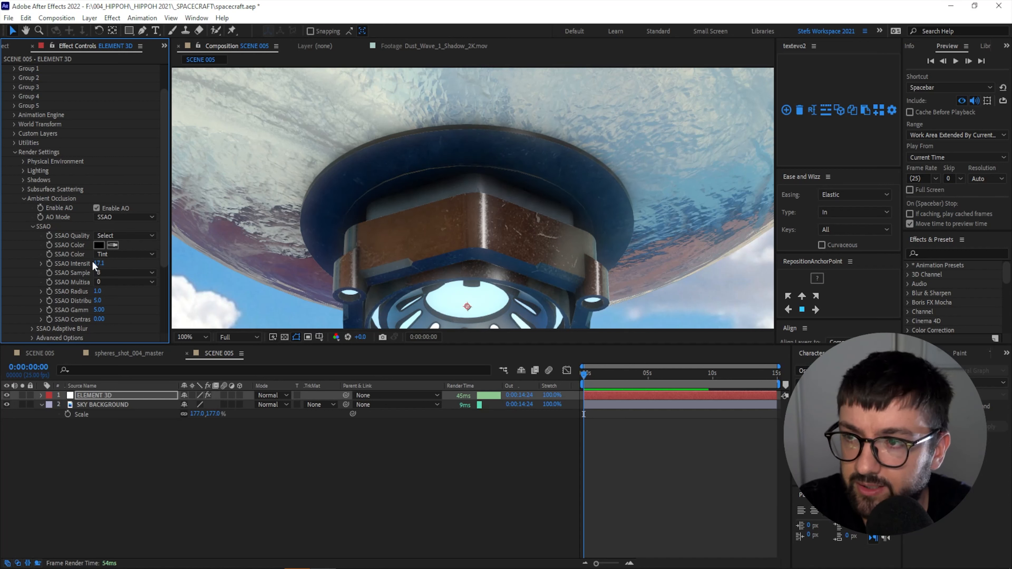
{"action": "left_click_drag", "start_coordinate": [98, 292], "coordinate": [77, 308]}
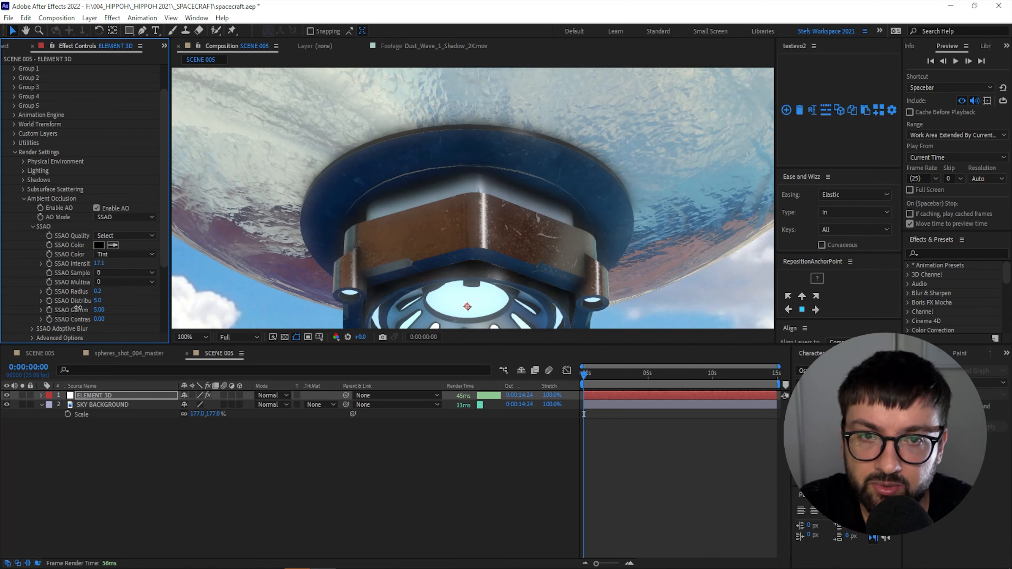
{"action": "left_click_drag", "start_coordinate": [98, 264], "coordinate": [80, 273]}
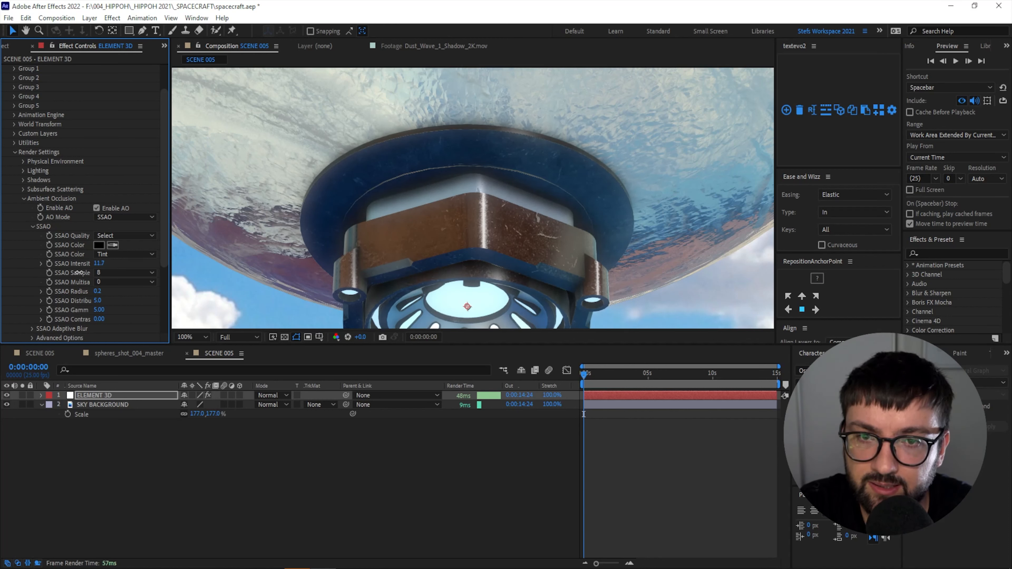
- Compare the spacecraft with ambient occlusion off and on, and examine its contact shadows up close and in the full frame
{"action": "left_click", "coordinate": [97, 208]}
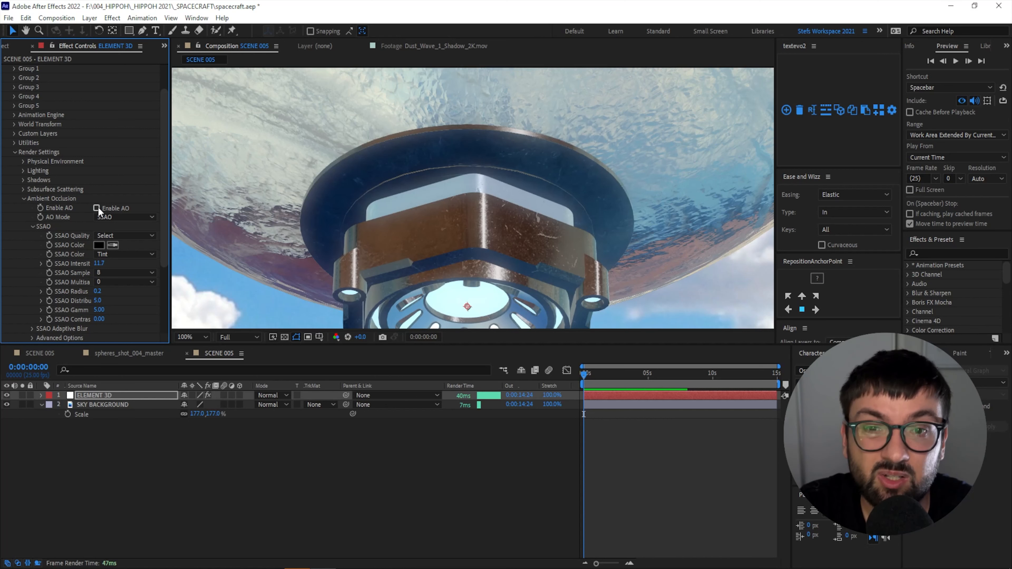
{"action": "left_click", "coordinate": [96, 208]}
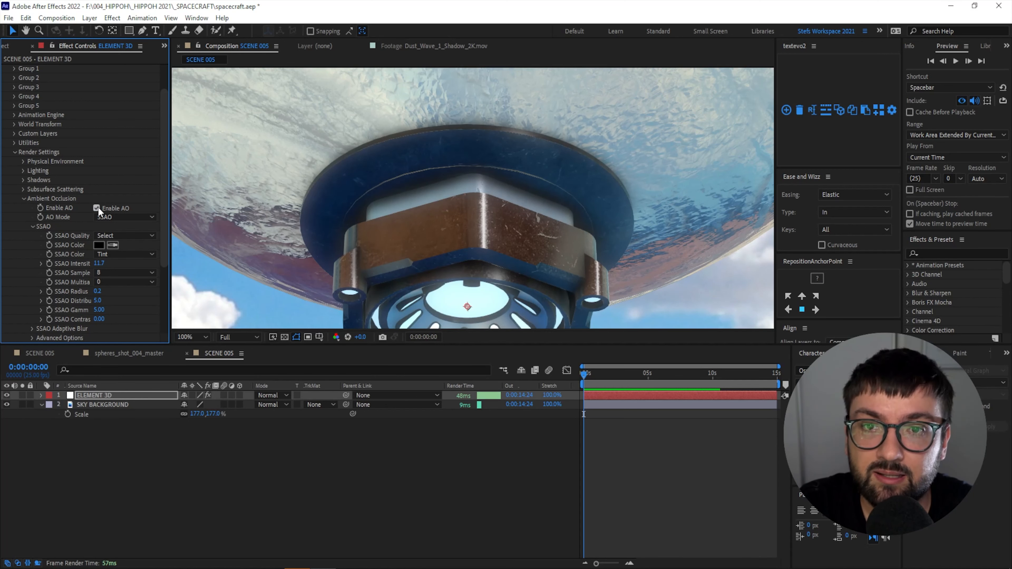
{"action": "scroll", "coordinate": [362, 138], "scroll_direction": "down", "scroll_amount": 2}
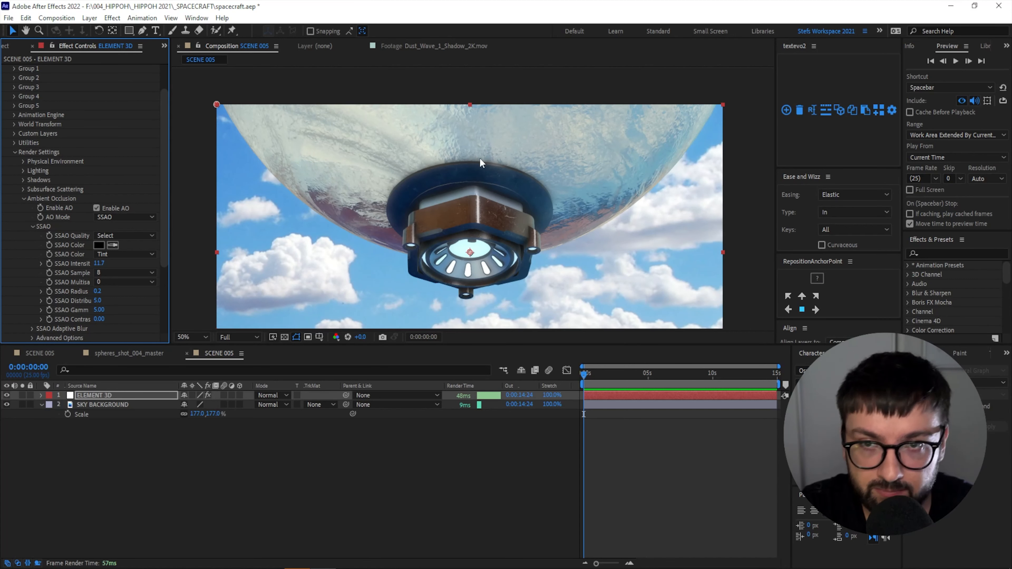
{"action": "scroll", "coordinate": [480, 157], "scroll_direction": "up", "scroll_amount": 2}
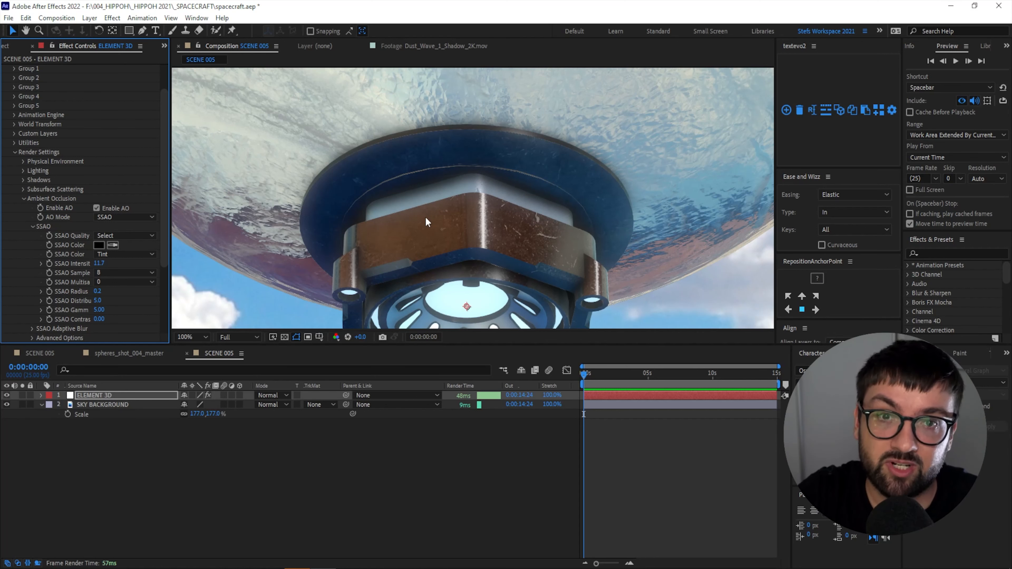
{"action": "key", "text": "shift+slash"}
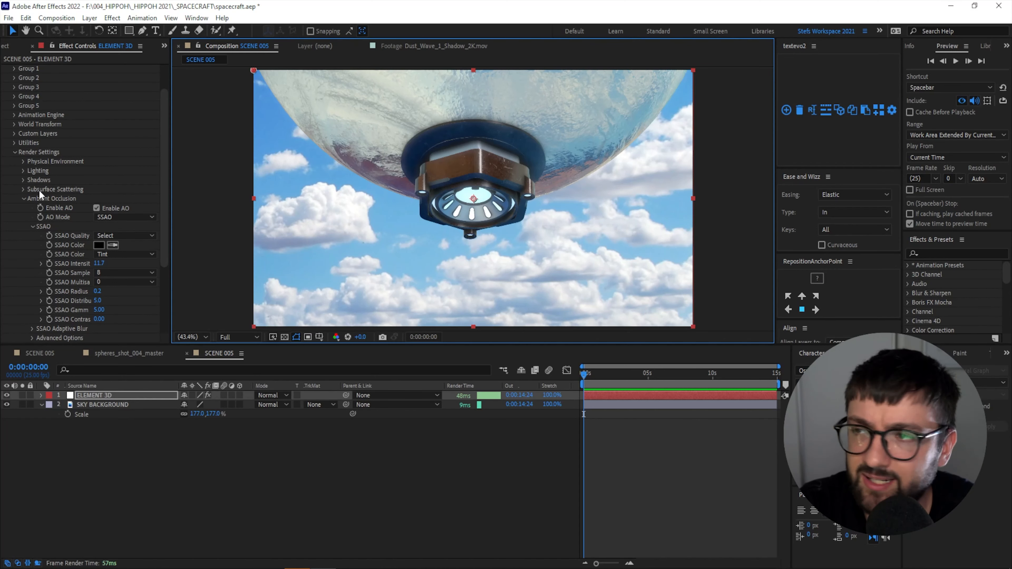
- Readjust the physical environment's Exposure to brighten the reflections on the spacecraft
{"action": "left_click", "coordinate": [23, 198]}
{"action": "left_click", "coordinate": [22, 198]}
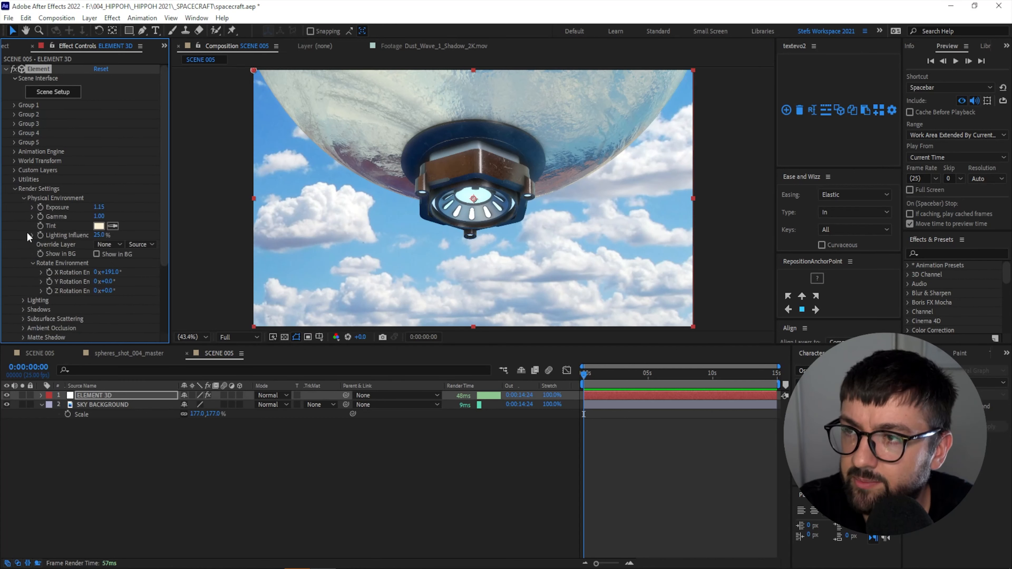
{"action": "mouse_move", "coordinate": [99, 207]}
{"action": "left_mouse_down"}
{"action": "mouse_move", "coordinate": [106, 205]}
{"action": "mouse_move", "coordinate": [83, 219]}
{"action": "left_mouse_up"}
{"action": "left_click", "coordinate": [24, 198]}
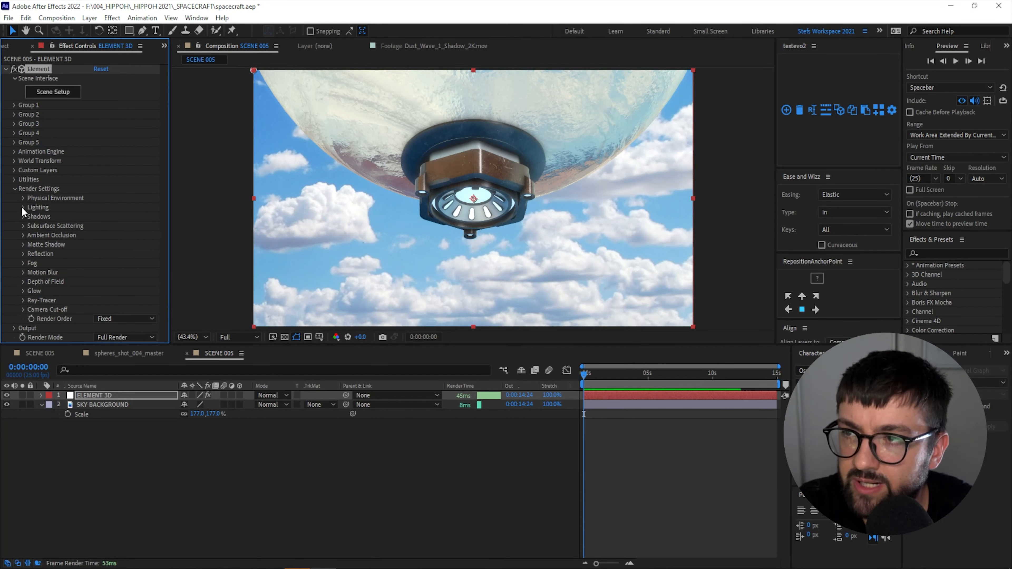
- Add Sun lighting to the spacecraft in Element's render settings
{"action": "left_click", "coordinate": [23, 207]}
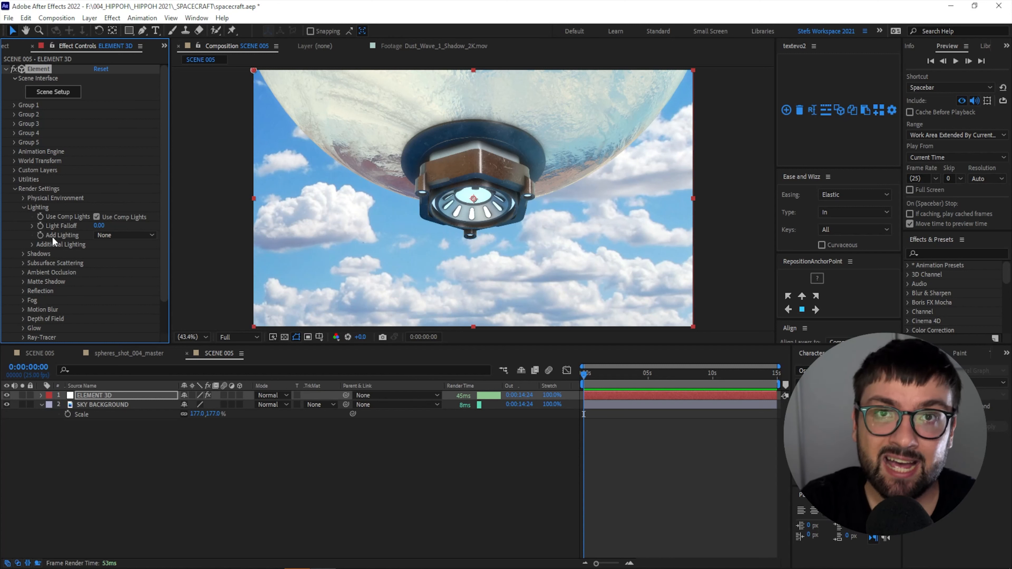
{"action": "left_click", "coordinate": [114, 235]}
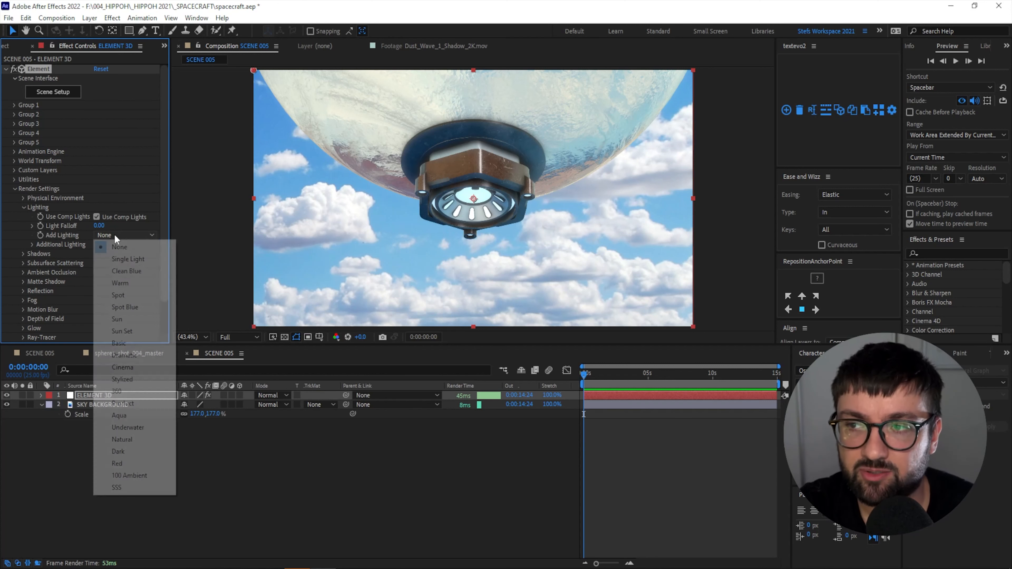
{"action": "left_click", "coordinate": [125, 319]}
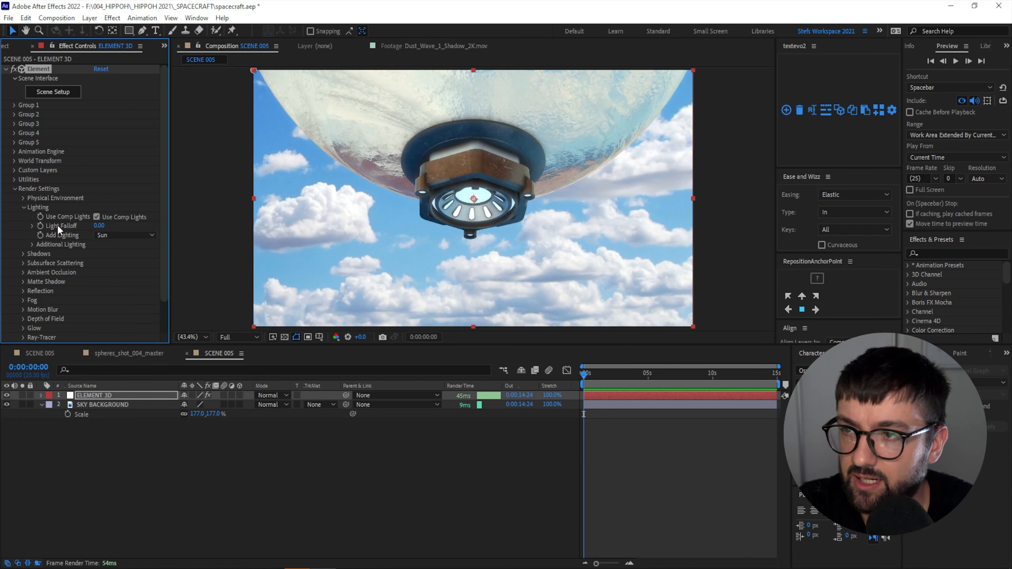
- Set the additional lighting's brightness to 162% and its rotation to X 21°, Y -40° and Z 41°
{"action": "left_click", "coordinate": [32, 245]}
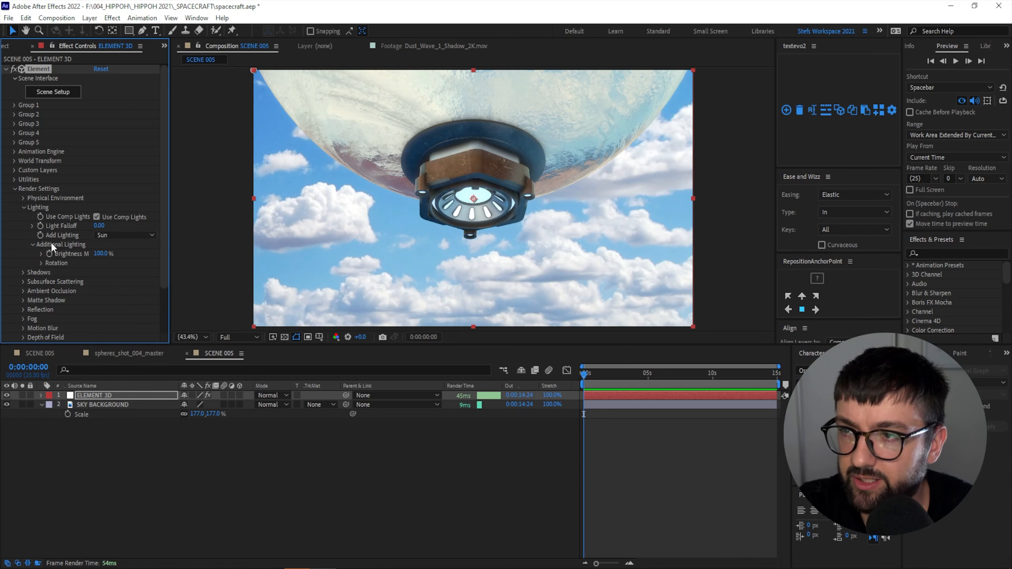
{"action": "left_click", "coordinate": [41, 263]}
{"action": "left_click_drag", "start_coordinate": [102, 272], "coordinate": [160, 252]}
{"action": "left_click_drag", "start_coordinate": [144, 253], "coordinate": [91, 290]}
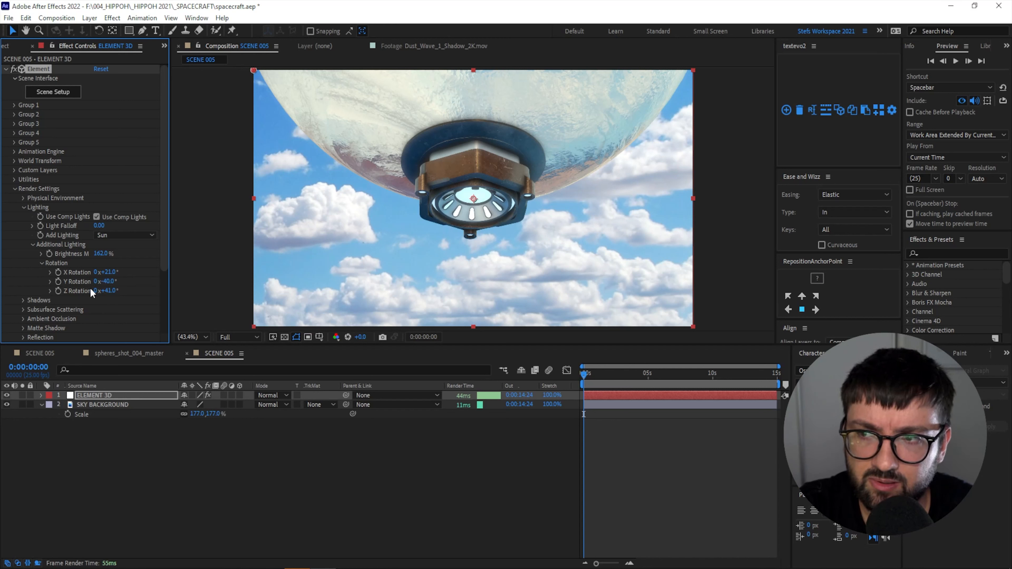
{"action": "left_click", "coordinate": [38, 208]}
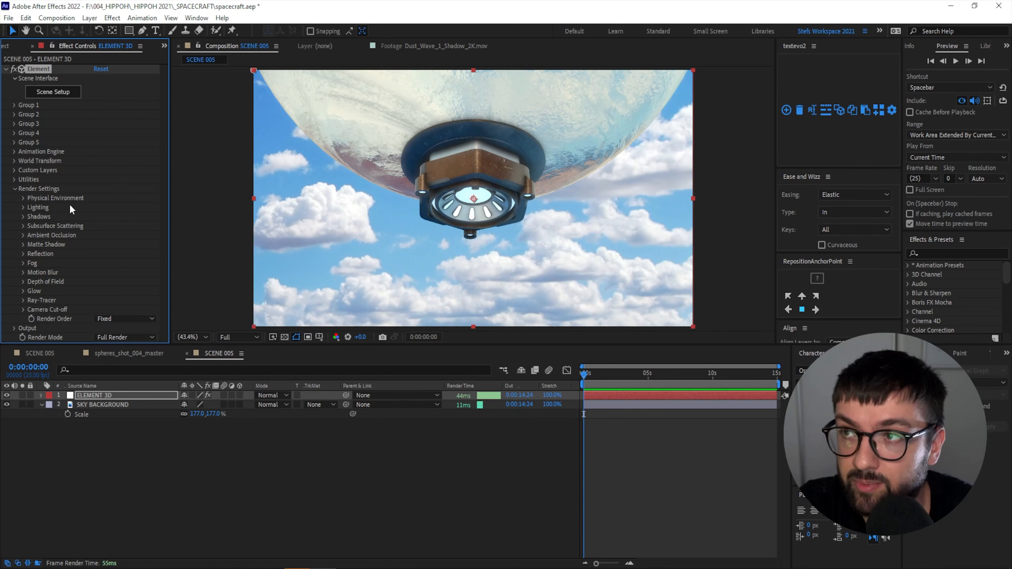
- Review the beam and smoke in the finished SCENE 005 composition as reference, and return to the rebuilt one
{"action": "left_click", "coordinate": [385, 482]}
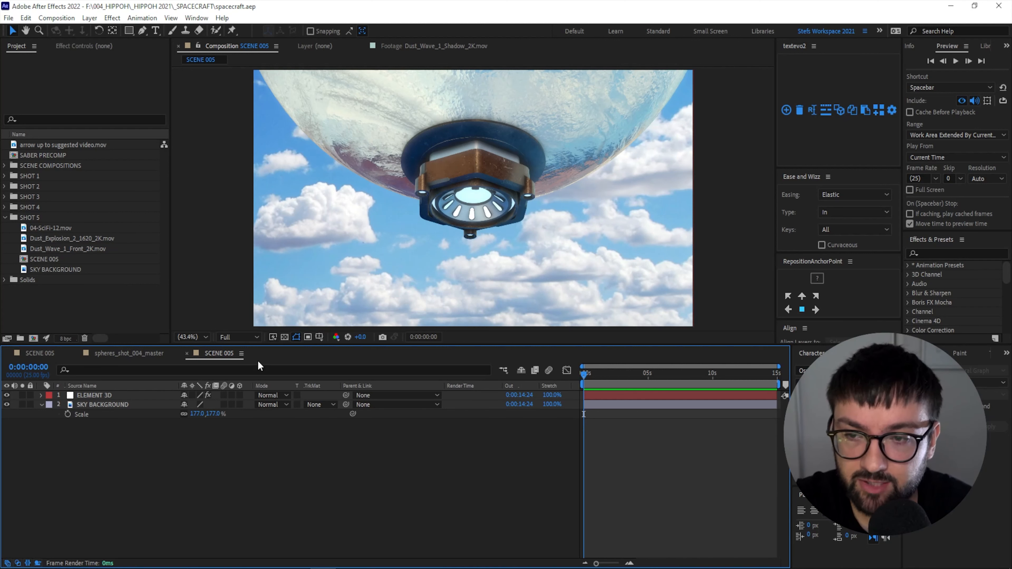
{"action": "left_click", "coordinate": [127, 355]}
{"action": "left_click", "coordinate": [26, 353]}
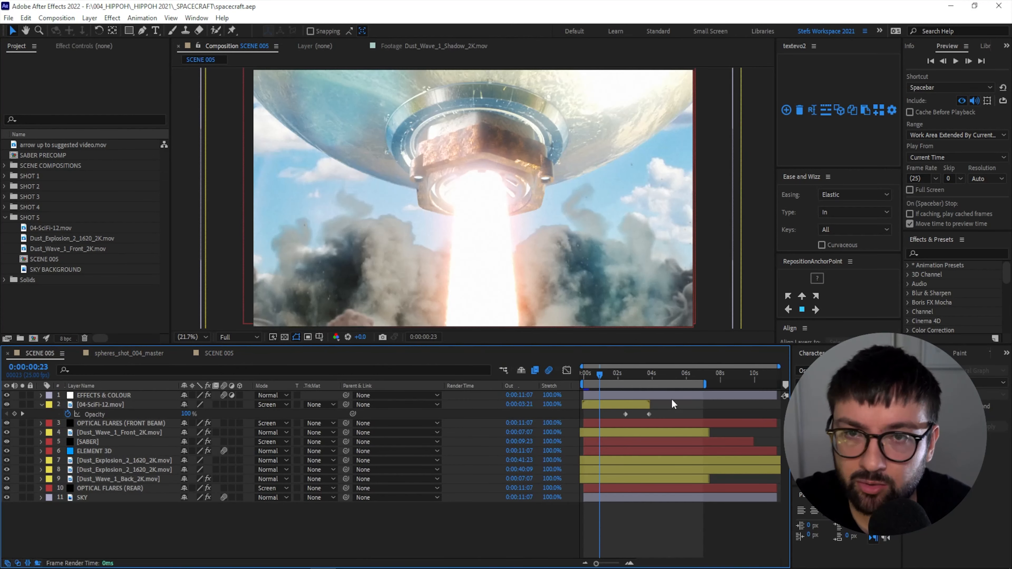
{"action": "mouse_move", "coordinate": [604, 376]}
{"action": "left_mouse_down"}
{"action": "mouse_move", "coordinate": [683, 374]}
{"action": "mouse_move", "coordinate": [619, 375]}
{"action": "left_mouse_up"}
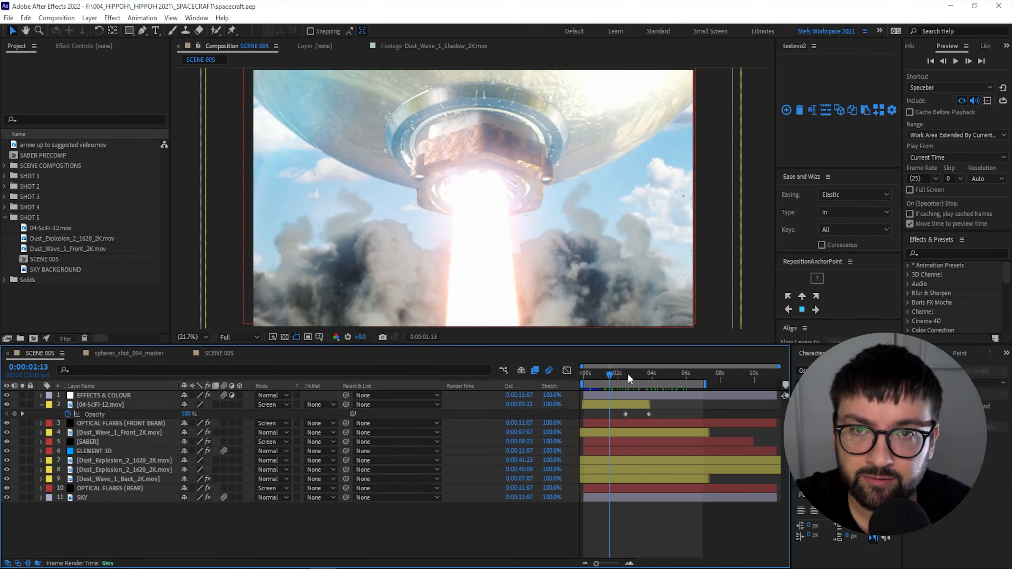
{"action": "left_click", "coordinate": [226, 353]}
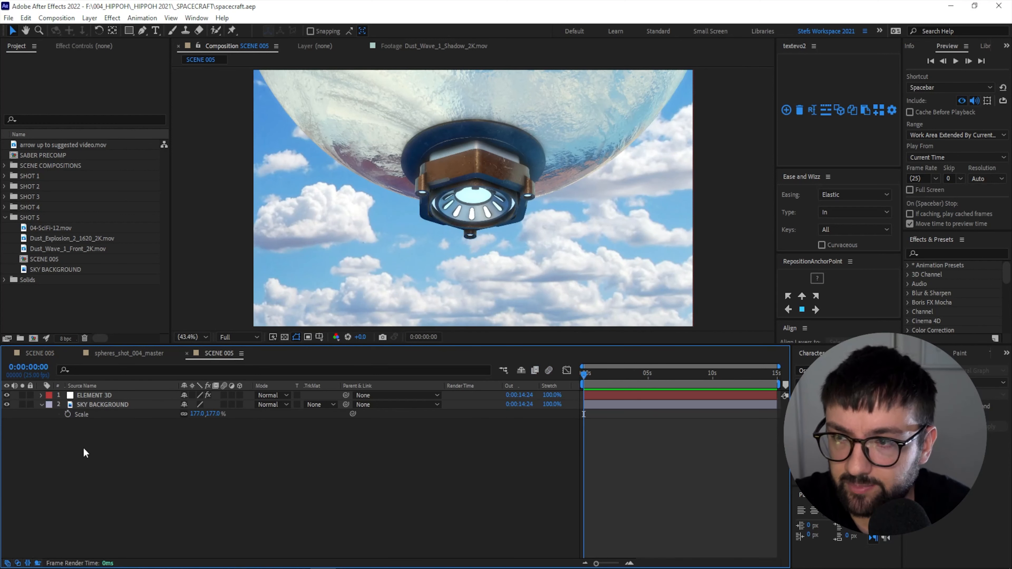
- Keyframe the Y Rotation of Element's Group 1 at 0° on the first frame of the ELEMENT 3D layer
{"action": "left_click", "coordinate": [92, 397]}
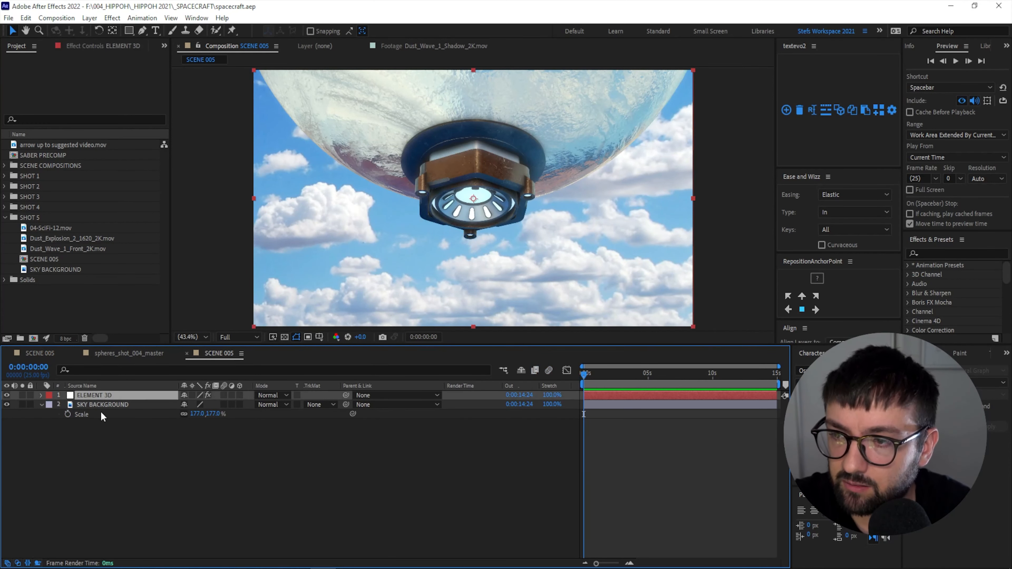
{"action": "left_click", "coordinate": [90, 45]}
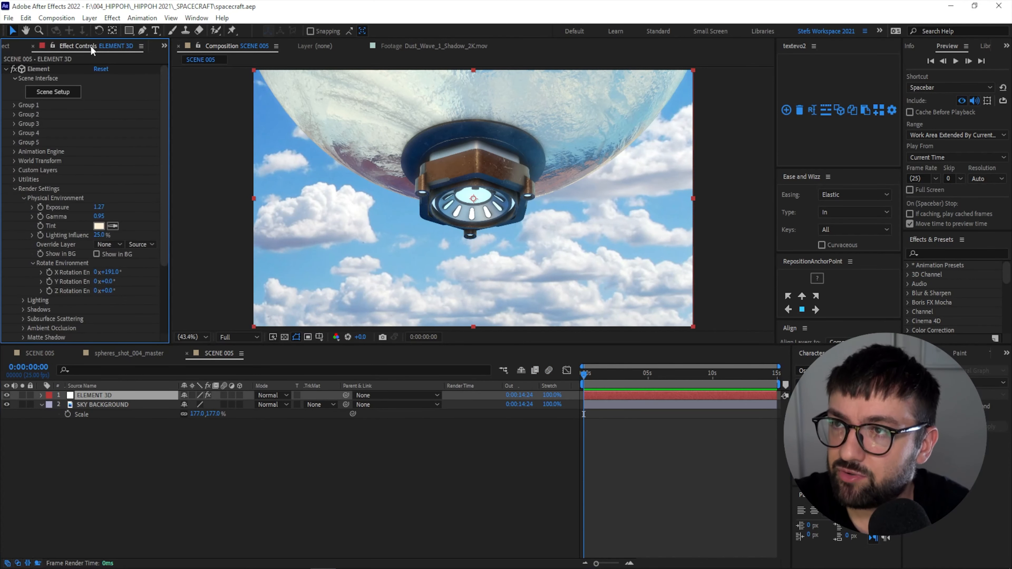
{"action": "left_click", "coordinate": [14, 105]}
{"action": "scroll", "coordinate": [16, 107], "scroll_direction": "down", "scroll_amount": 1}
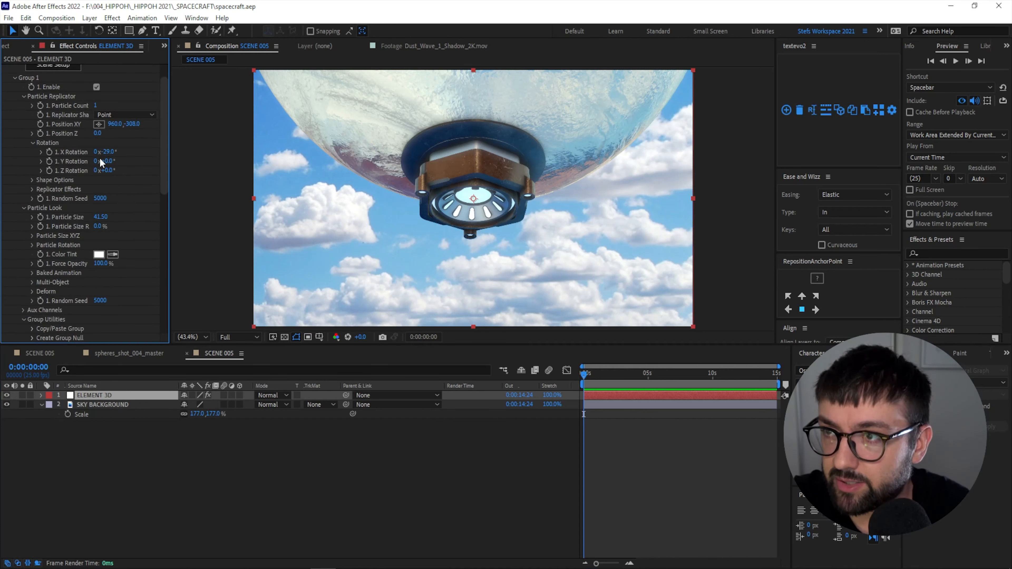
{"action": "mouse_move", "coordinate": [104, 152]}
{"action": "left_mouse_down"}
{"action": "mouse_move", "coordinate": [118, 152]}
{"action": "mouse_move", "coordinate": [104, 151]}
{"action": "mouse_move", "coordinate": [115, 161]}
{"action": "mouse_move", "coordinate": [106, 162]}
{"action": "left_mouse_up"}
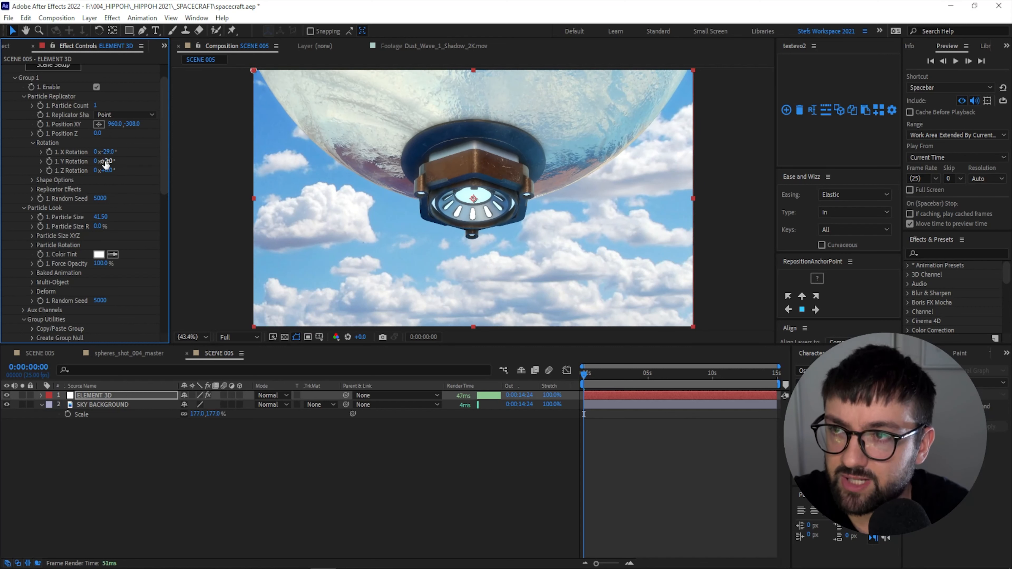
{"action": "left_click", "coordinate": [106, 161]}
{"action": "type", "text": "0"}
{"action": "key", "text": "Return"}
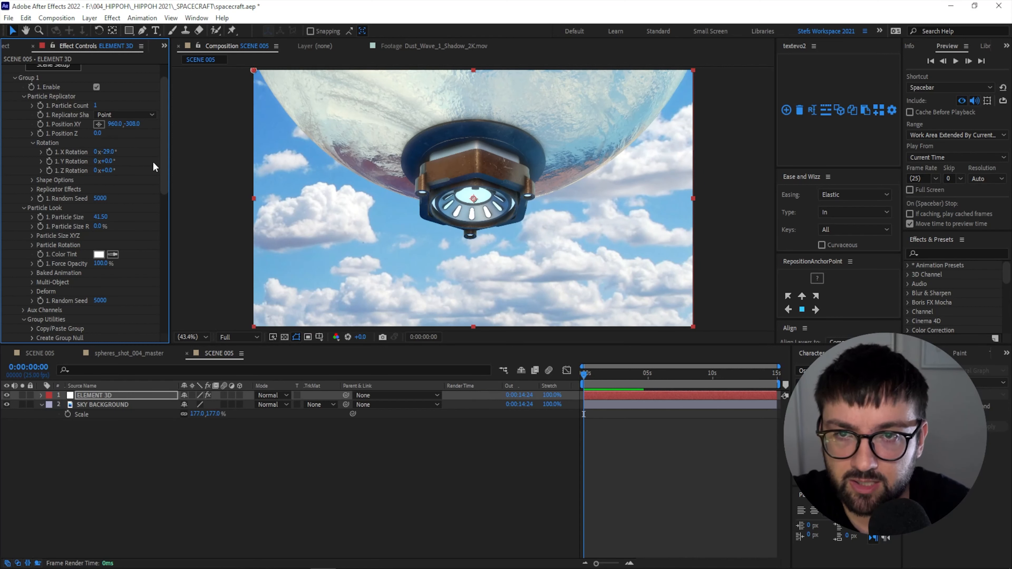
{"action": "left_click", "coordinate": [49, 161]}
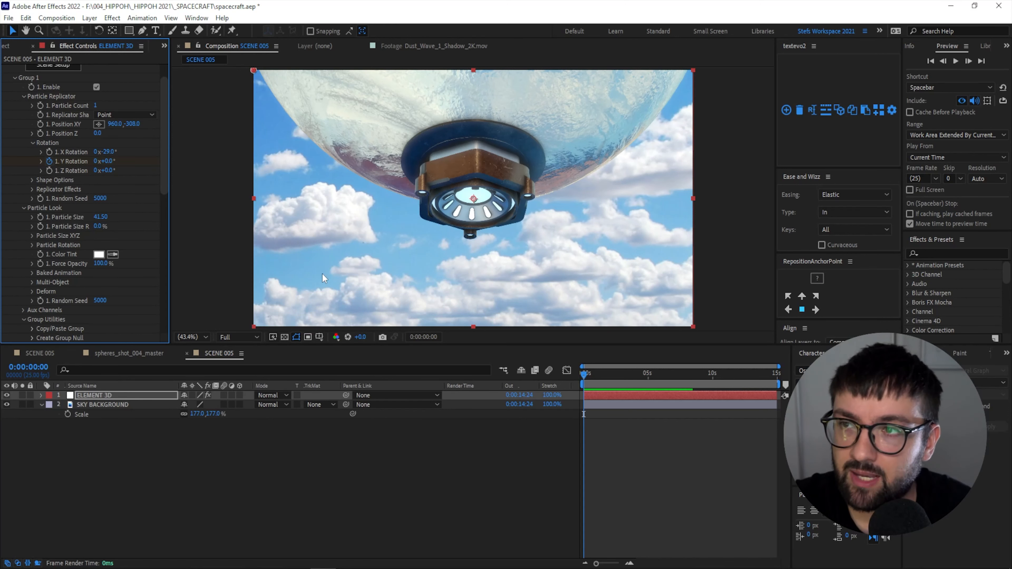
- Set the Group 1 Y Rotation to 50° on the last frame, 0:00:14:24, and preview the spacecraft's turn
{"action": "left_click_drag", "start_coordinate": [588, 374], "coordinate": [778, 373]}
{"action": "left_click", "coordinate": [108, 161]}
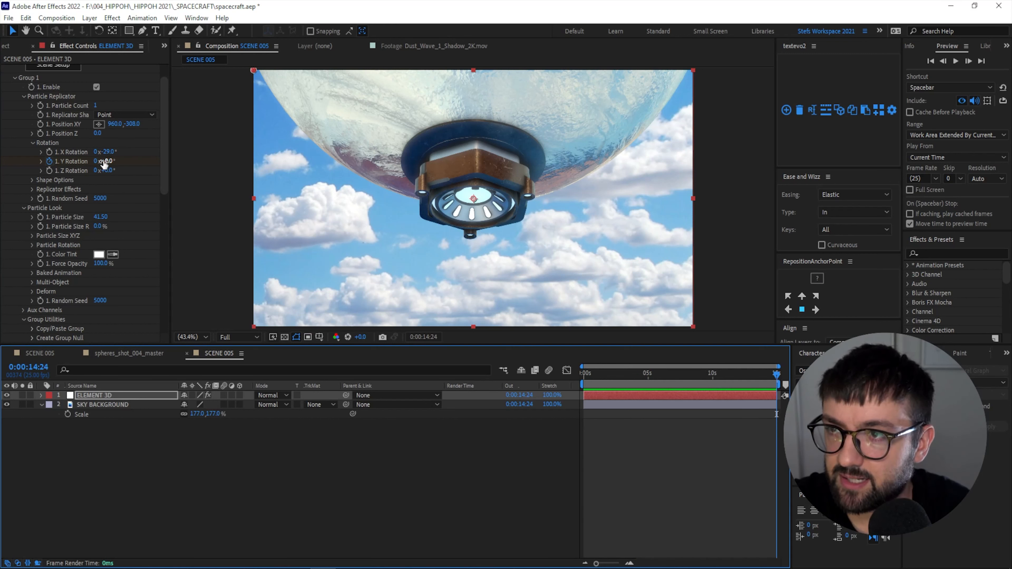
{"action": "type", "text": "50"}
{"action": "key", "text": "Return"}
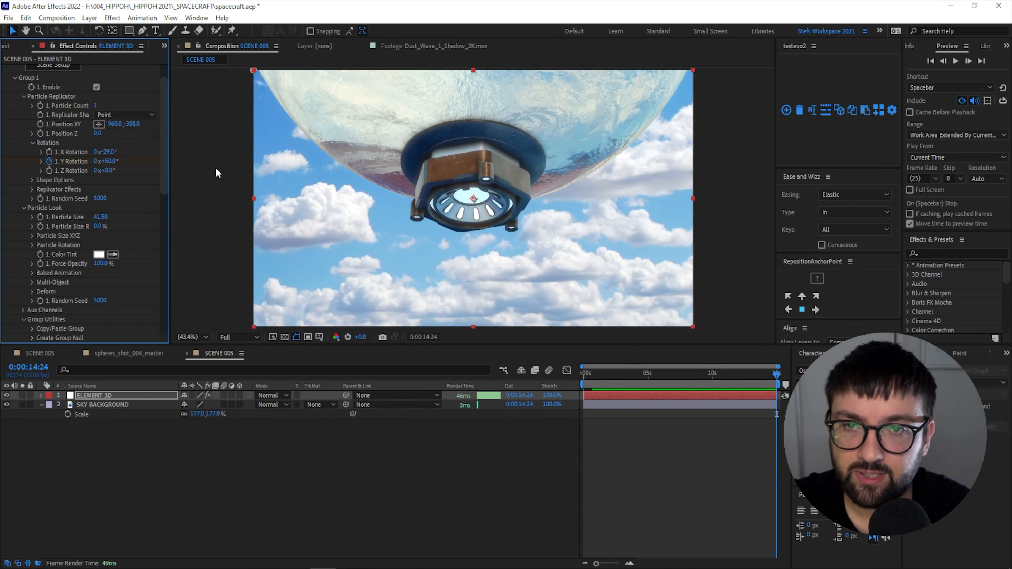
{"action": "left_click_drag", "start_coordinate": [606, 374], "coordinate": [566, 379]}
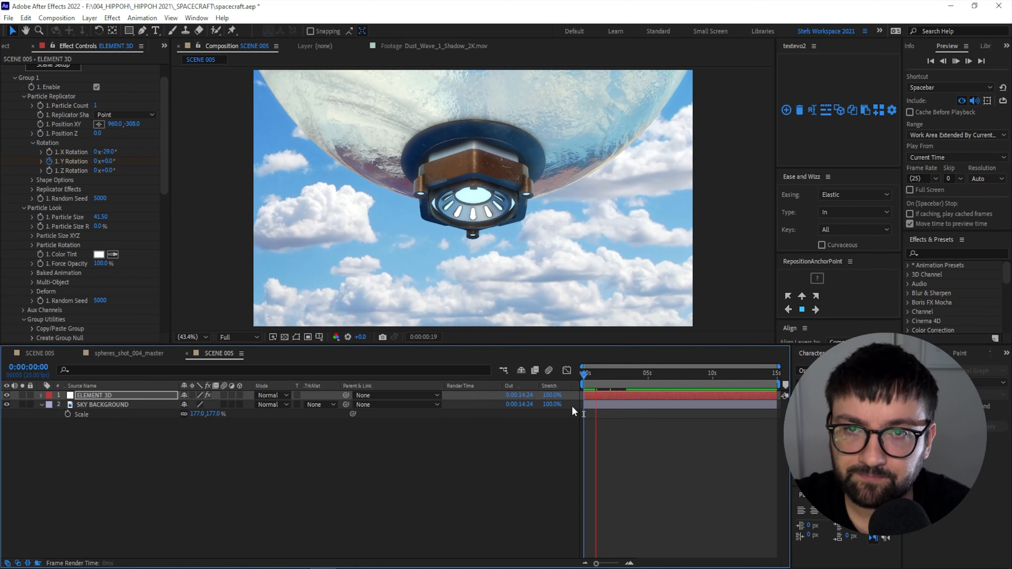
{"action": "left_click_drag", "start_coordinate": [623, 380], "coordinate": [774, 379]}
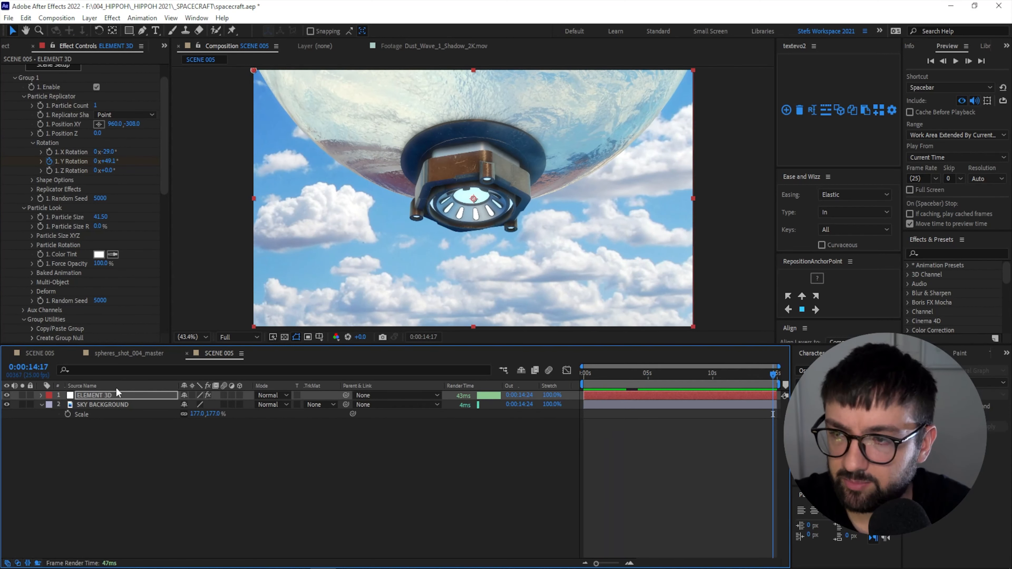
- Set the Group 1 Y Rotation to 35° at 0:00:14:24 and play back the slower turn from the start
{"action": "key", "text": "u"}
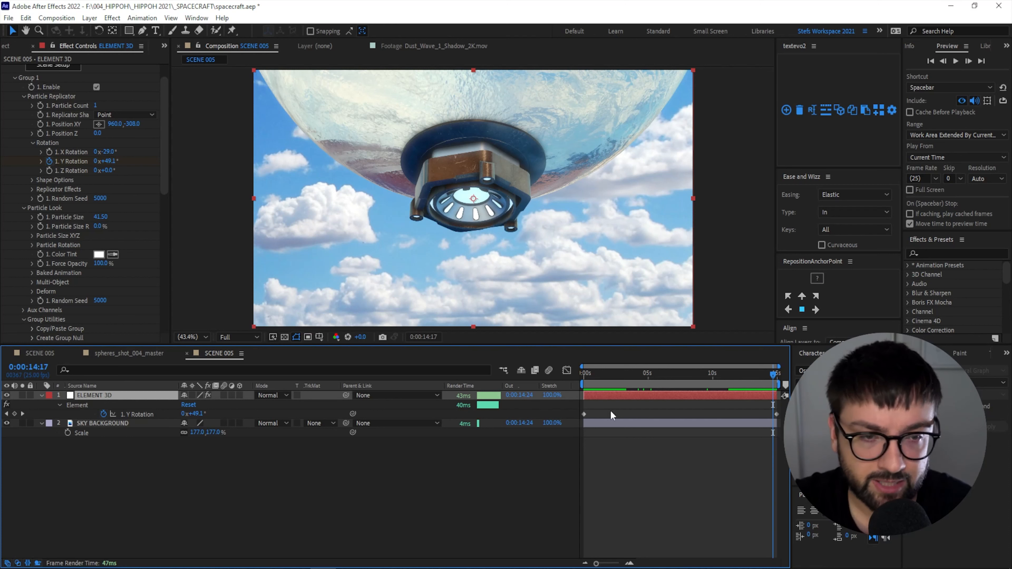
{"action": "left_click_drag", "start_coordinate": [772, 378], "coordinate": [777, 377]}
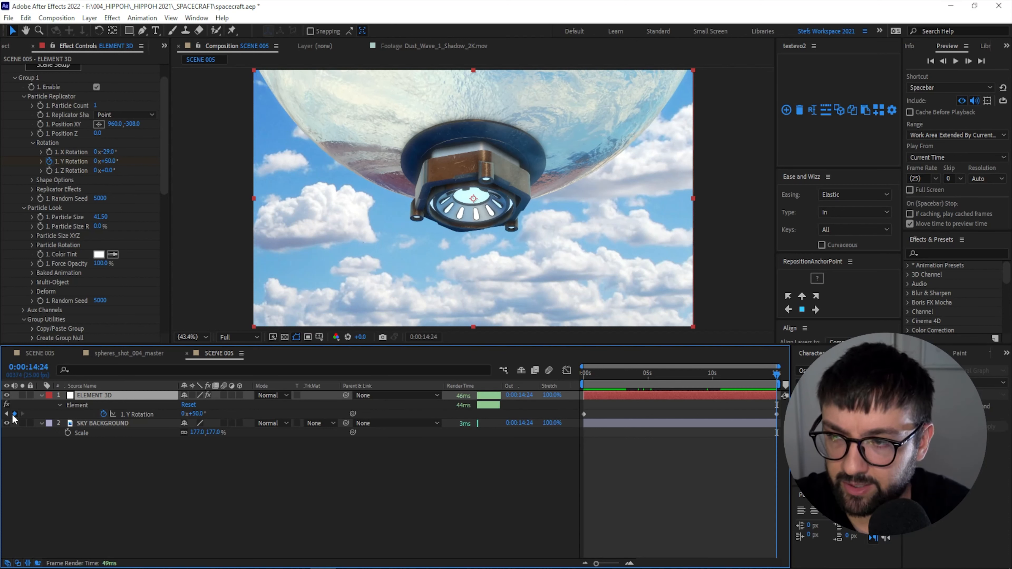
{"action": "left_click", "coordinate": [195, 414]}
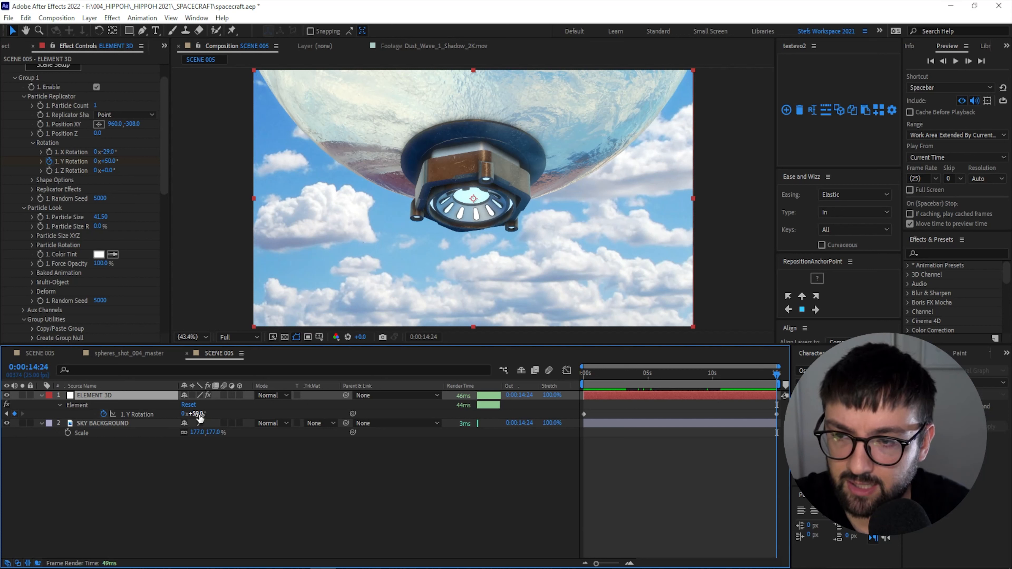
{"action": "type", "text": "35"}
{"action": "key", "text": "Return"}
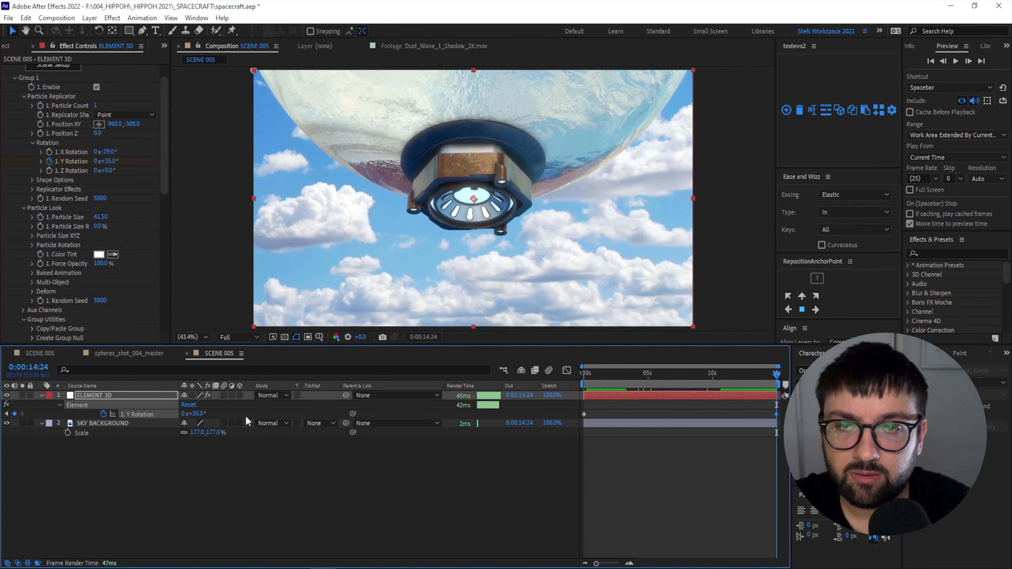
{"action": "left_click", "coordinate": [584, 372]}
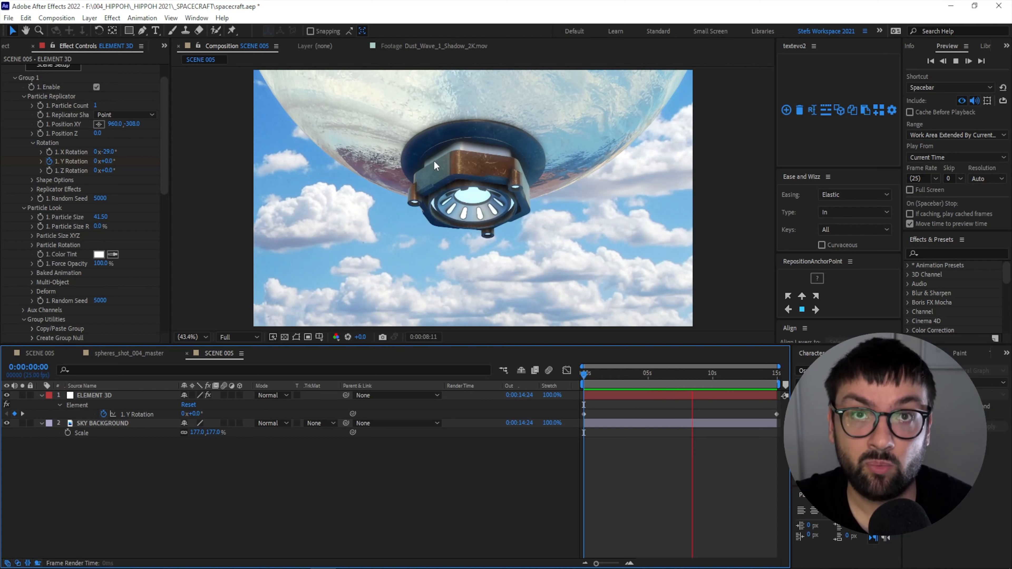
{"action": "key", "text": "space"}
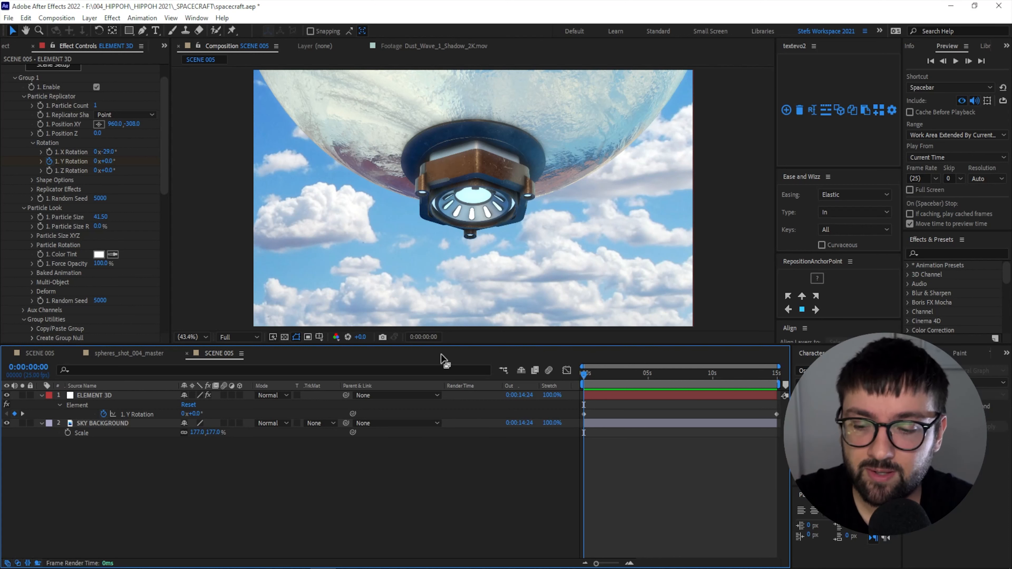
- Copy the SABER layer from the finished SCENE 005 into the rebuilt composition, scaled to 81% with its beam under the thruster
{"action": "left_click", "coordinate": [40, 353]}
{"action": "left_click", "coordinate": [93, 437]}
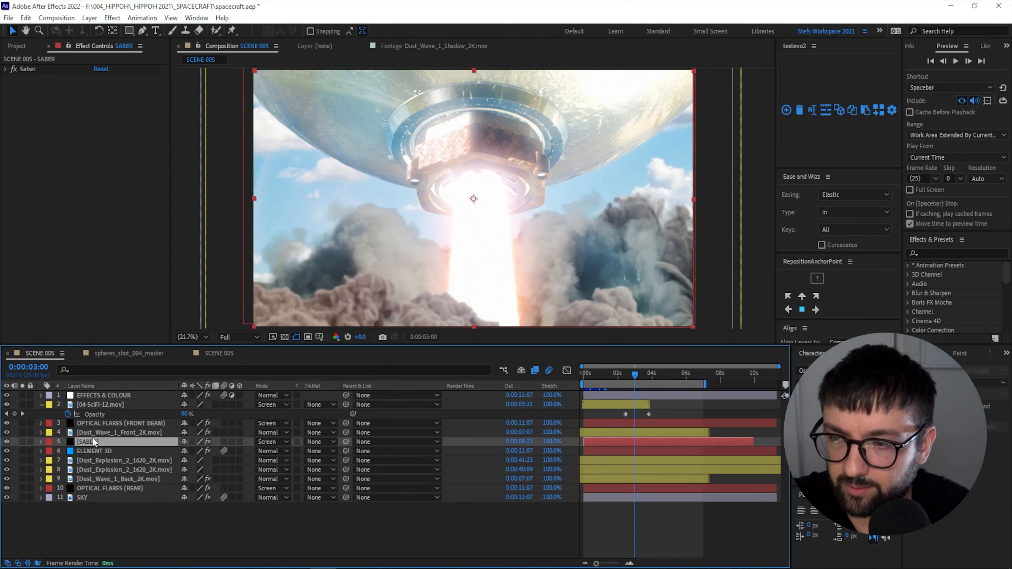
{"action": "left_click", "coordinate": [228, 353]}
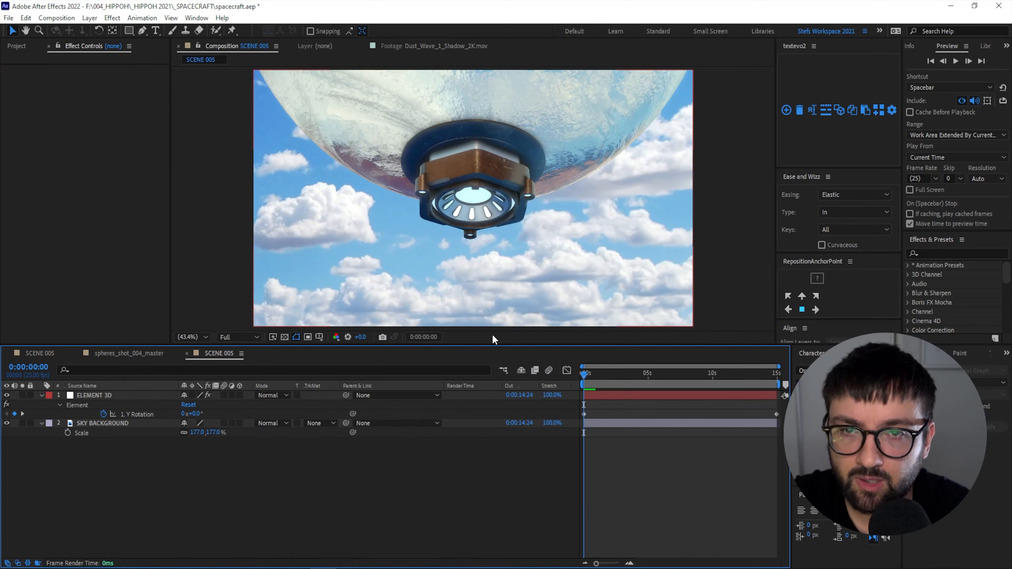
{"action": "key", "text": "ctrl+v"}
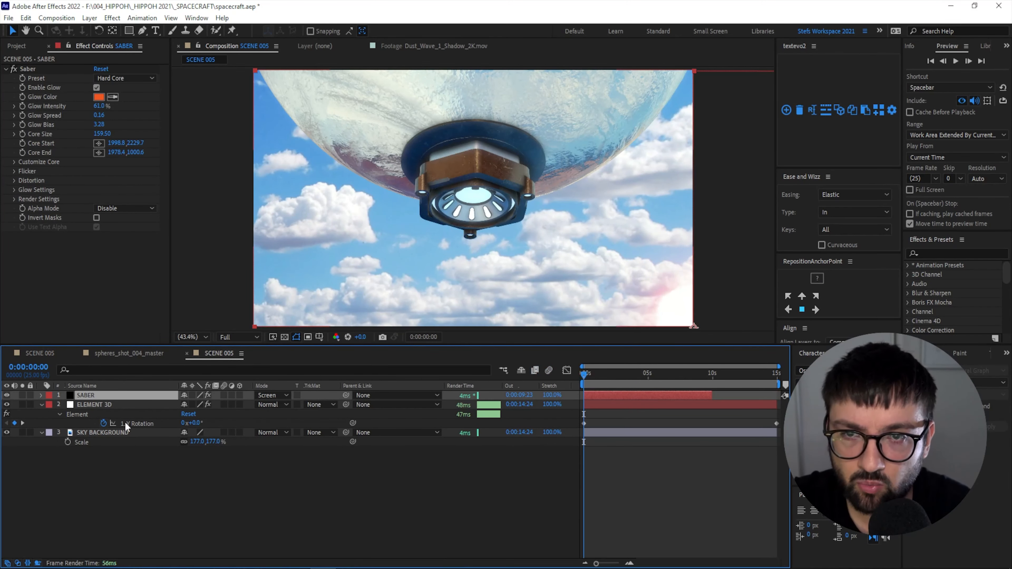
{"action": "left_click", "coordinate": [592, 375]}
{"action": "left_click_drag", "start_coordinate": [594, 376], "coordinate": [591, 379]}
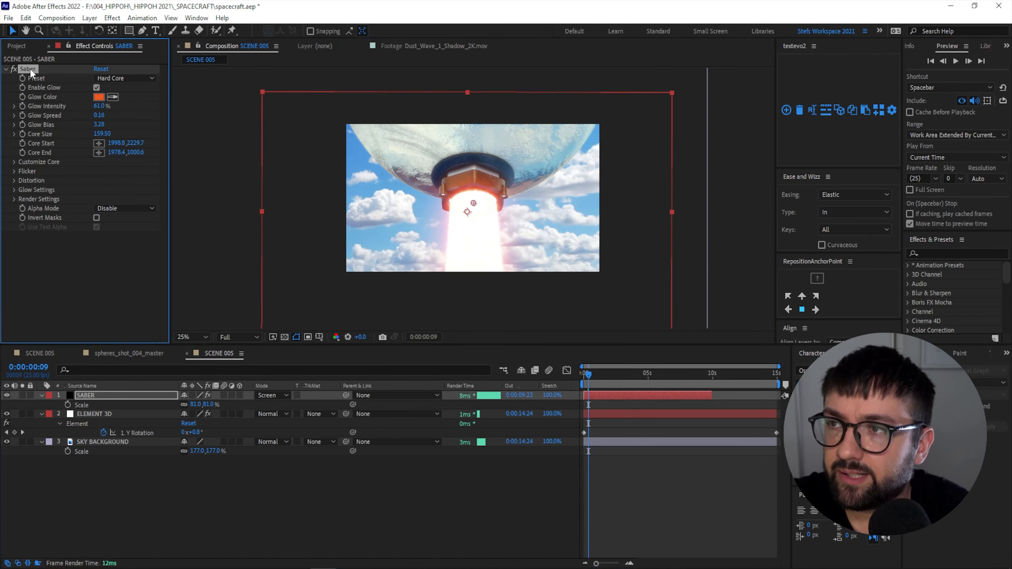
{"action": "right_click", "coordinate": [89, 394]}
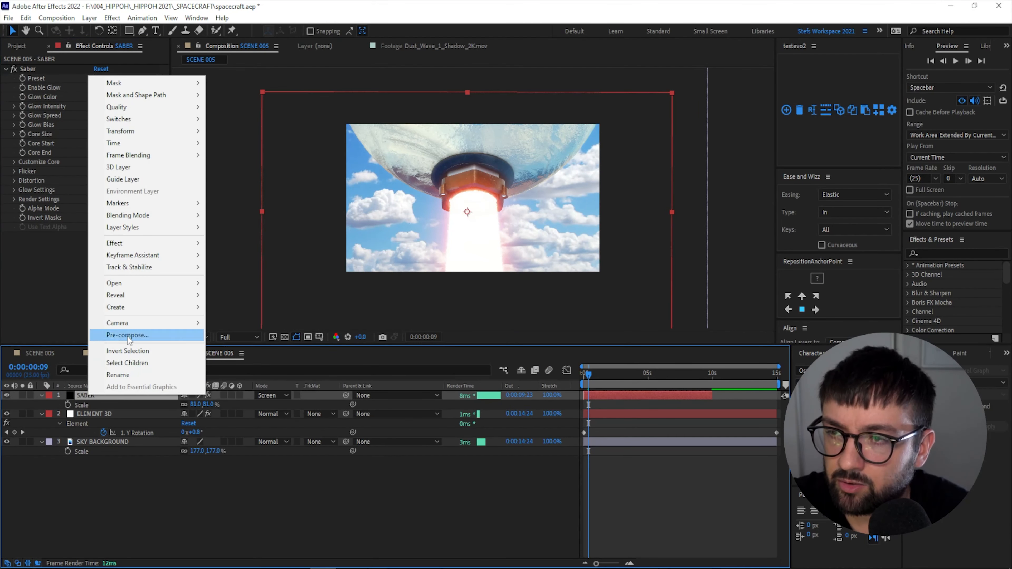
{"action": "mouse_move", "coordinate": [160, 243]}
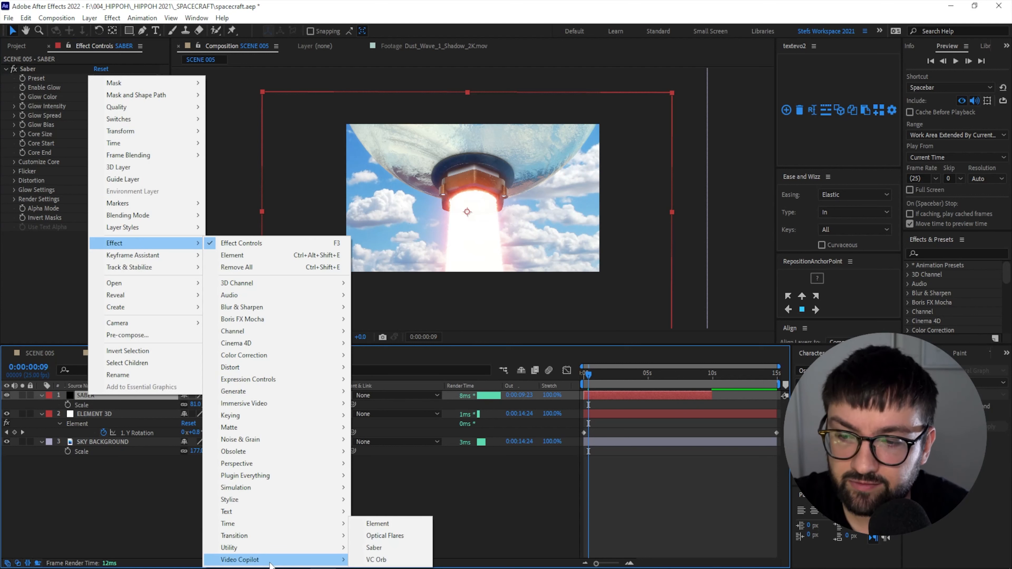
{"action": "left_click", "coordinate": [41, 294]}
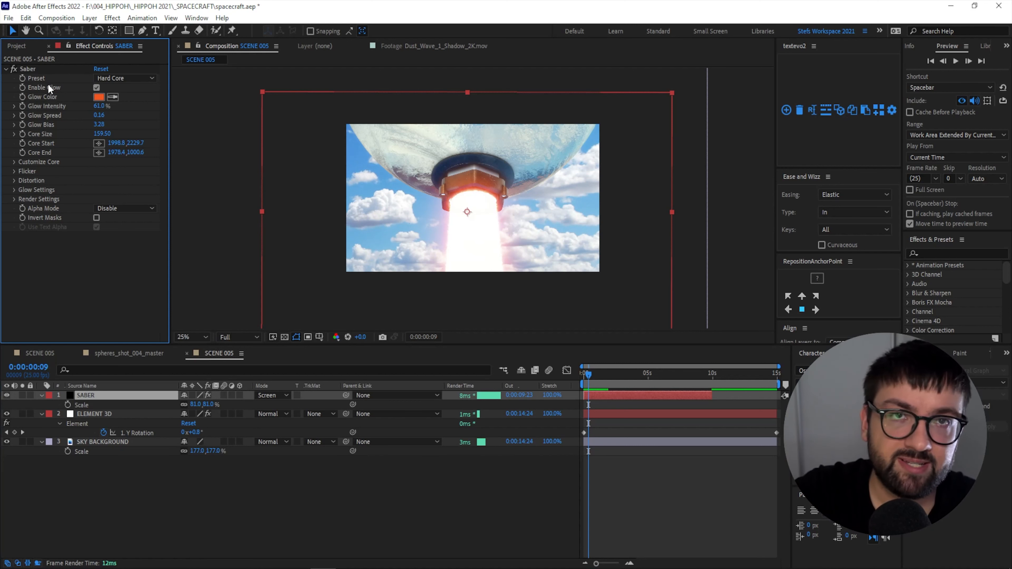
- Switch the SABER layer's Saber effect to the Ghost preset
{"action": "left_click", "coordinate": [120, 78]}
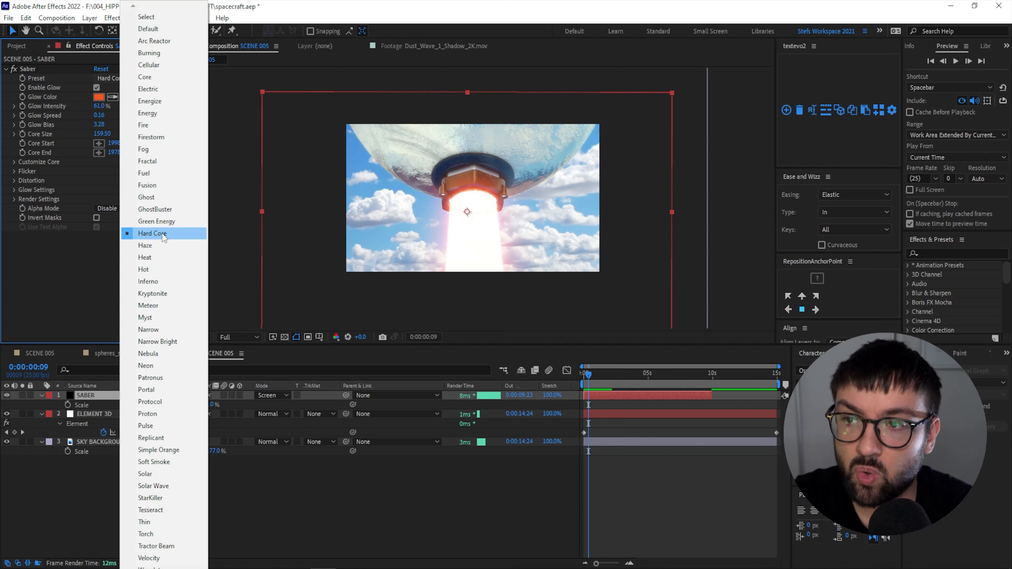
{"action": "left_click", "coordinate": [160, 197]}
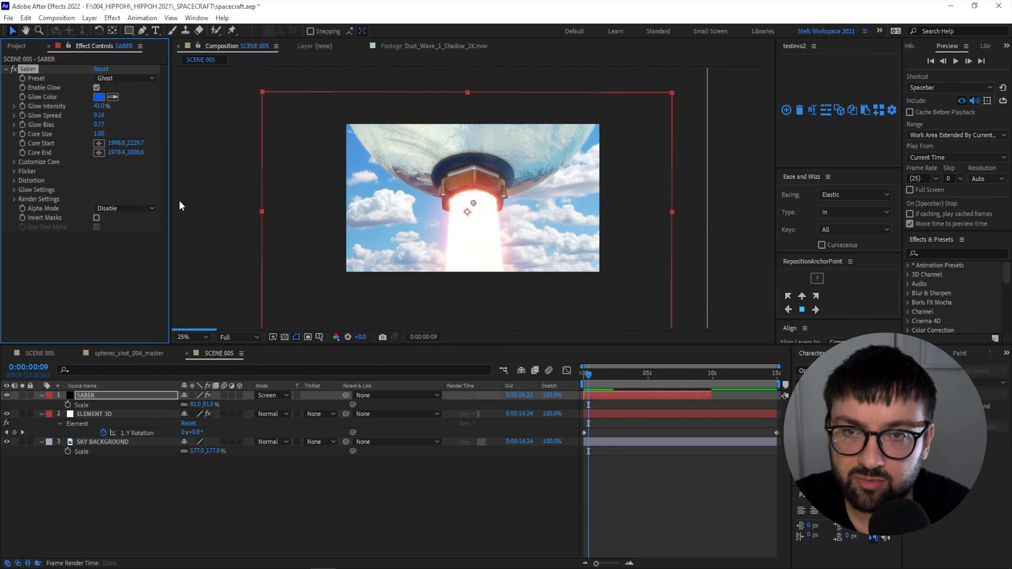
- Try the Fog preset on the Saber effect, and undo the preset changes back to Hard Core
{"action": "left_click", "coordinate": [120, 80]}
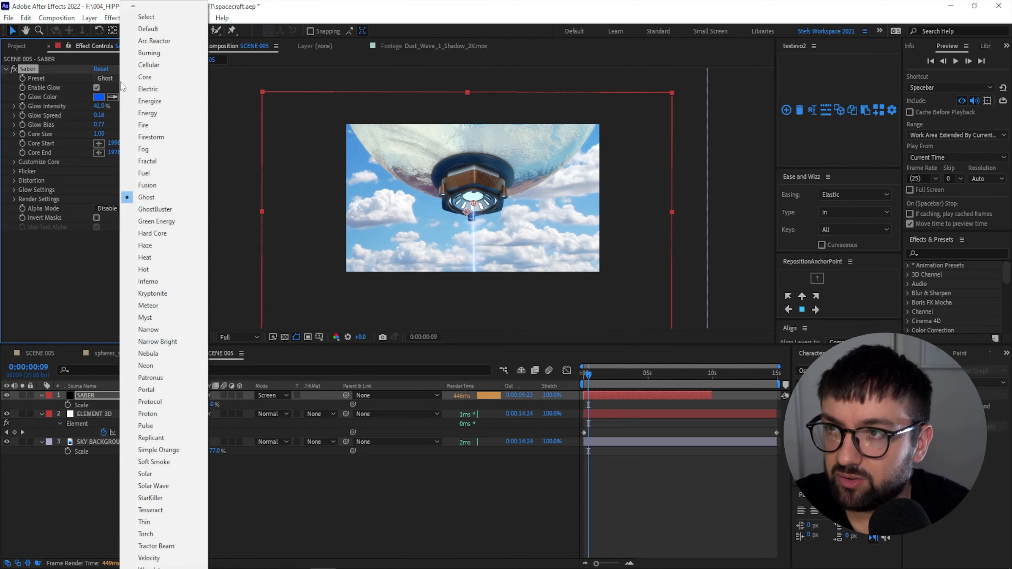
{"action": "left_click", "coordinate": [151, 146]}
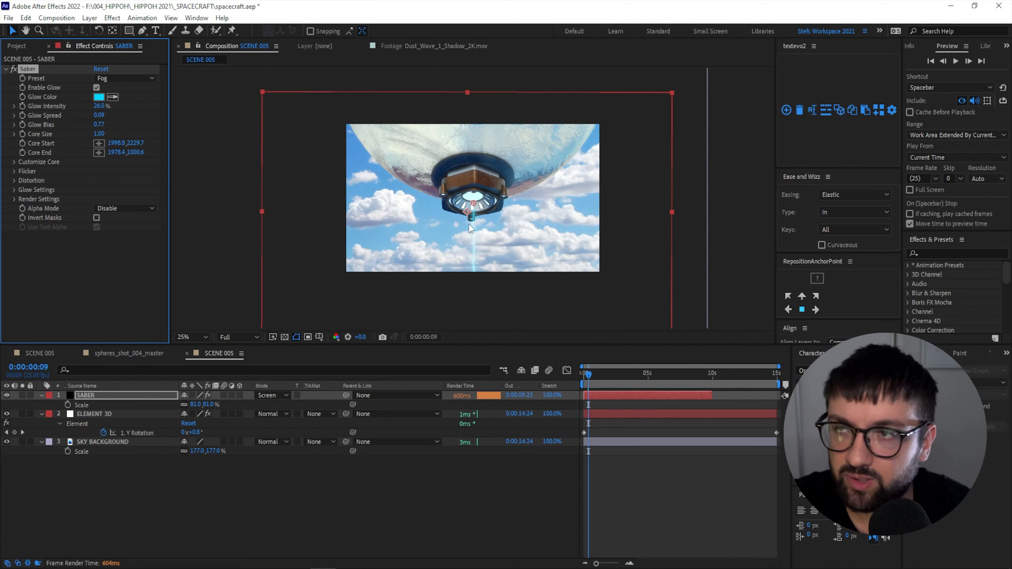
{"action": "key", "text": "ctrl+z"}
{"action": "key", "text": "ctrl+z"}
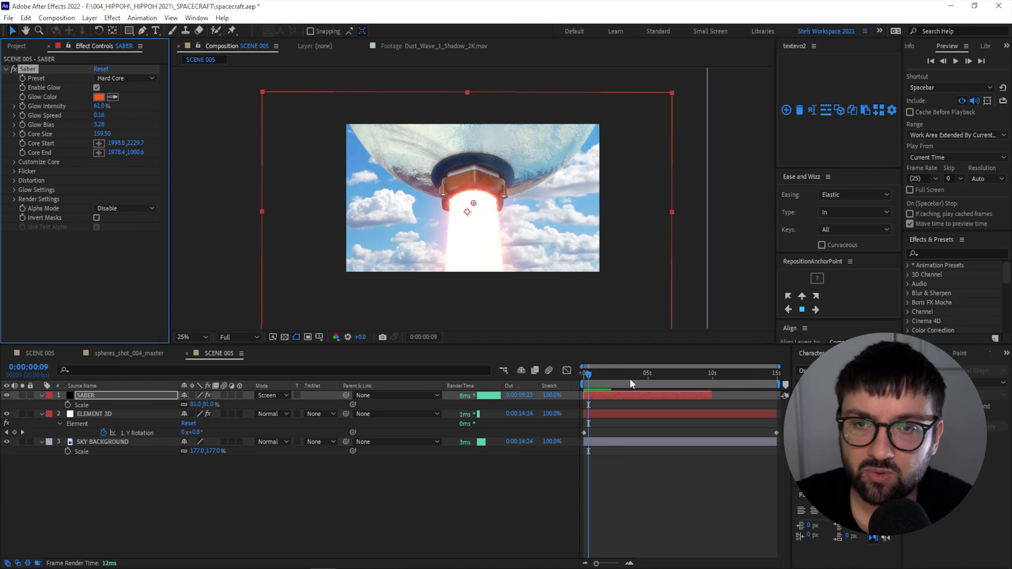
- Play the composition from the first frame to examine the Hard Core beam beneath the spacecraft's thruster up close
{"action": "key", "text": "period"}
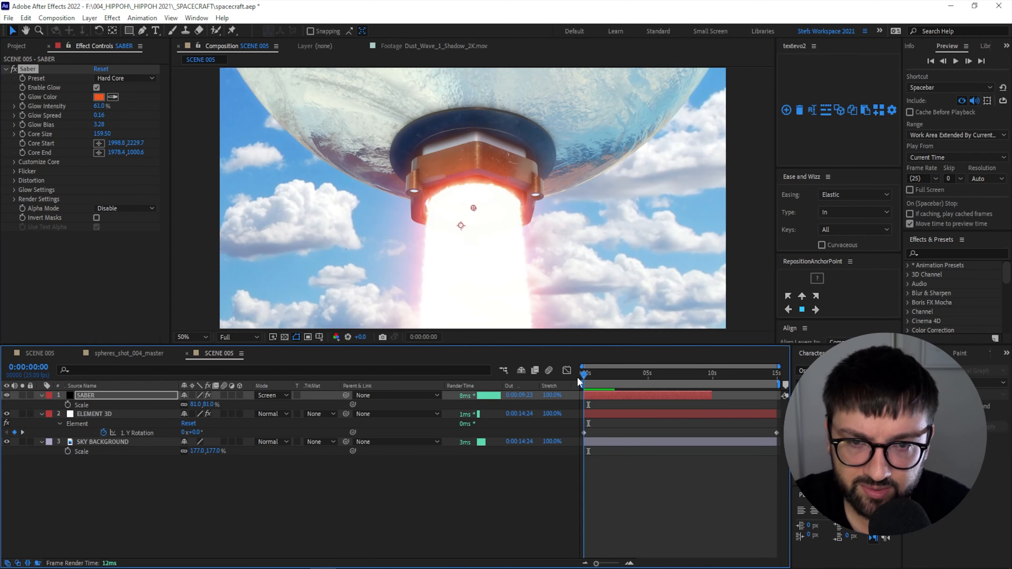
{"action": "left_click", "coordinate": [578, 377]}
{"action": "key", "text": "space"}
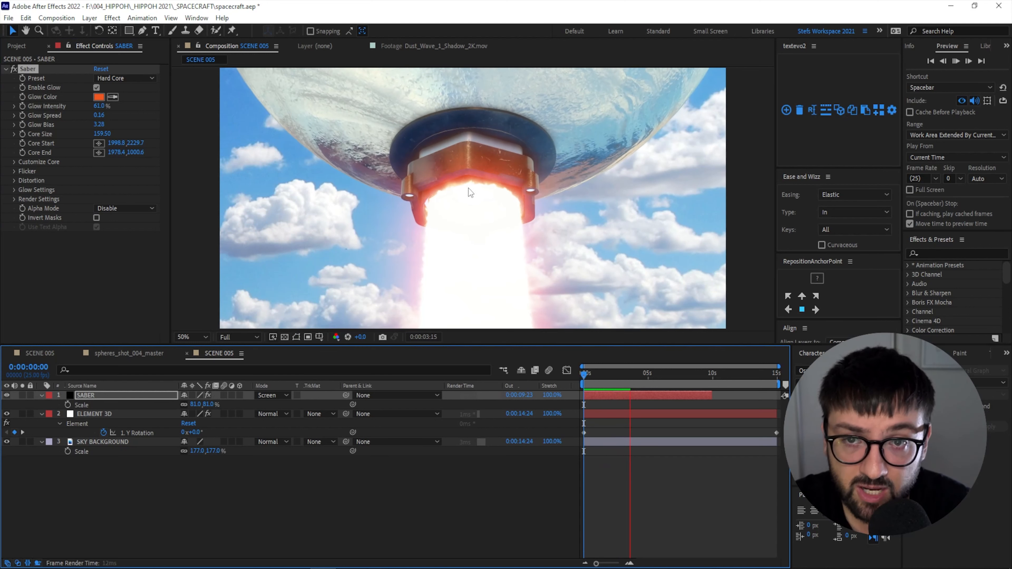
{"action": "key", "text": "space"}
{"action": "left_click_drag", "start_coordinate": [614, 379], "coordinate": [539, 393]}
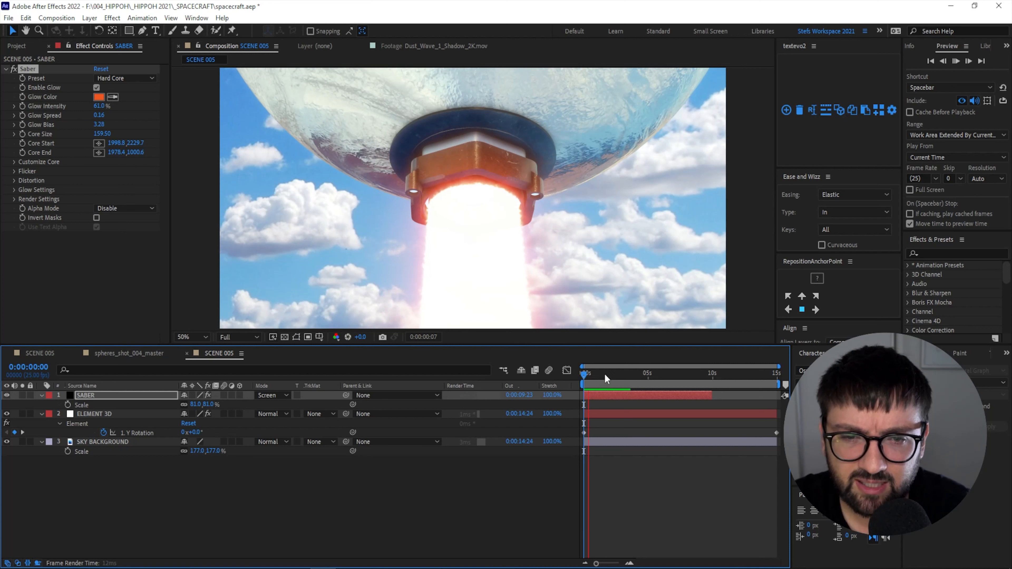
{"action": "left_click_drag", "start_coordinate": [604, 374], "coordinate": [577, 379]}
{"action": "key", "text": "space"}
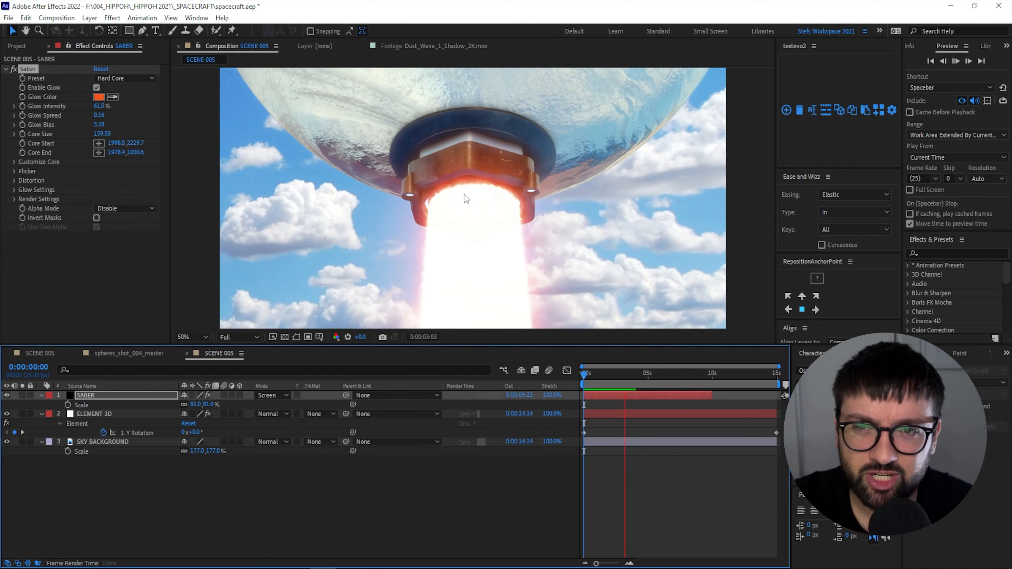
{"action": "left_click", "coordinate": [585, 375]}
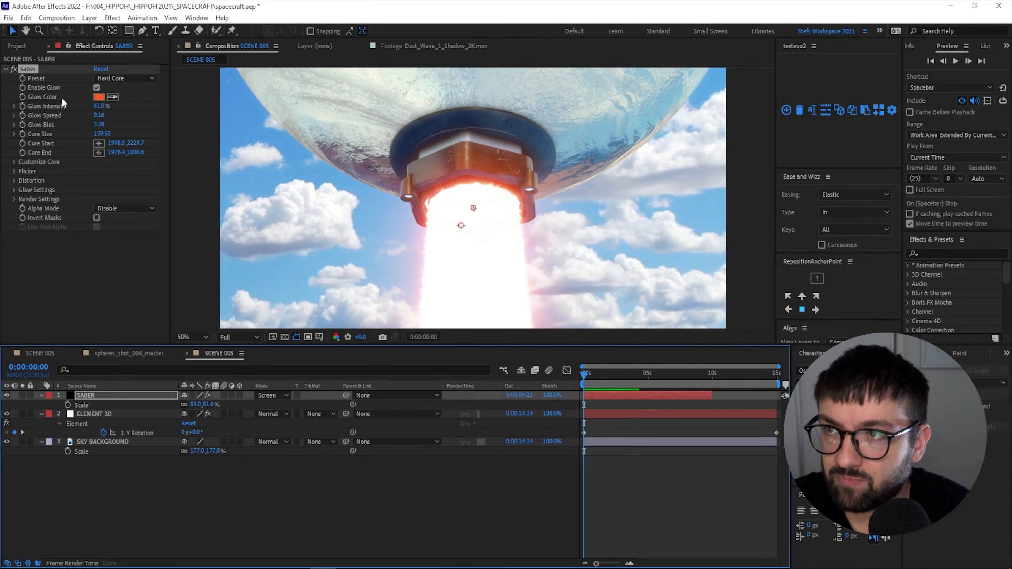
- Try a Saber Glow Intensity of 0% at 0:00:01:13, and restore it to 61%
{"action": "left_click", "coordinate": [604, 374]}
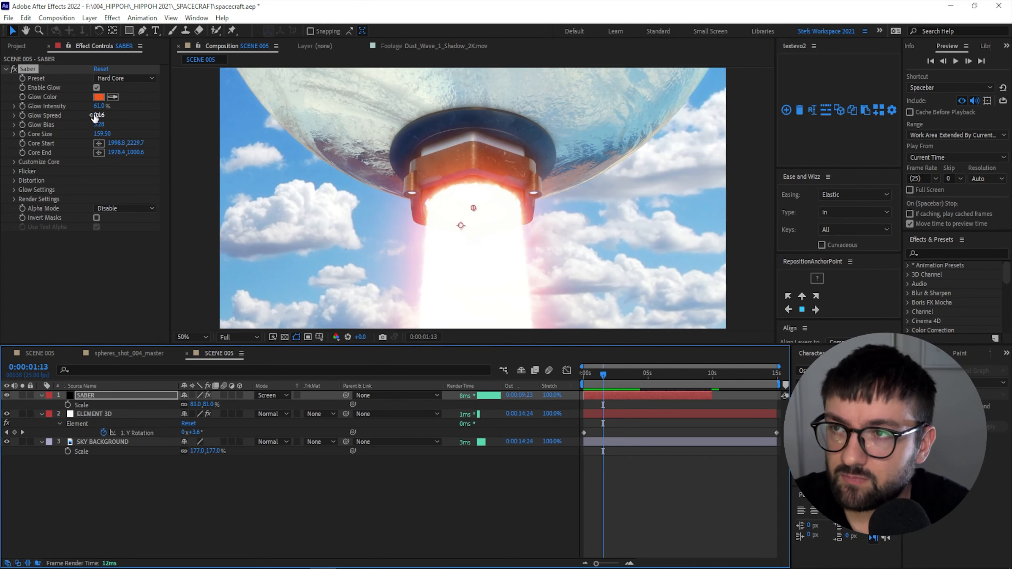
{"action": "left_click", "coordinate": [102, 106]}
{"action": "type", "text": "0"}
{"action": "key", "text": "Return"}
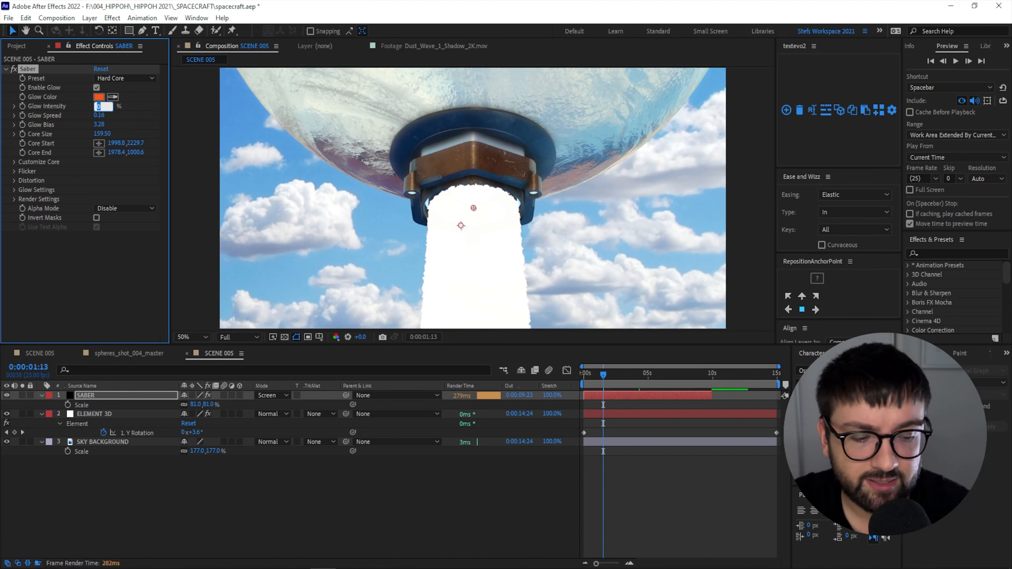
{"action": "type", "text": "61"}
{"action": "key", "text": "Return"}
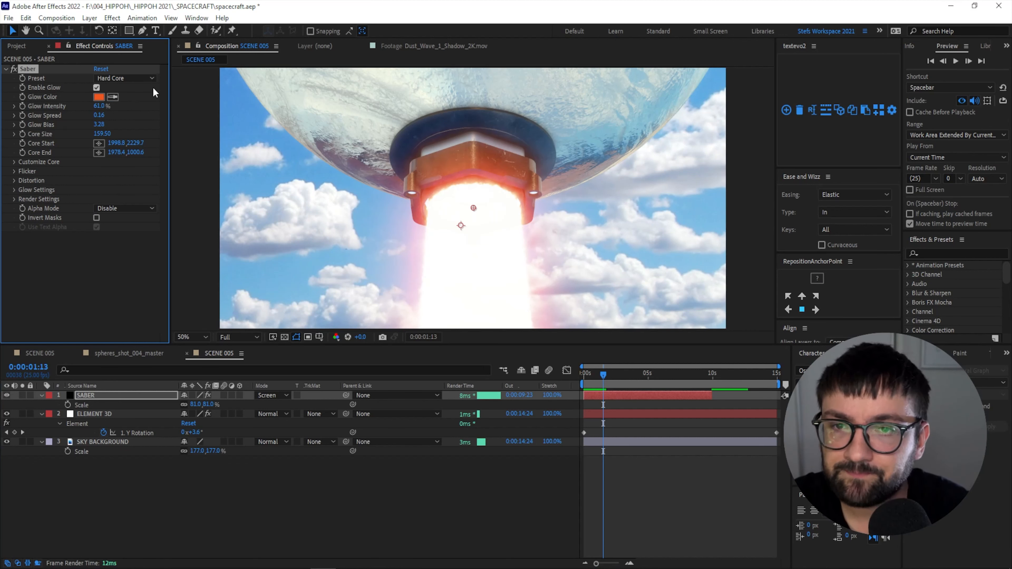
- Try a blue Glow Color on the Saber beam, and undo the colour change
{"action": "left_click", "coordinate": [99, 97]}
{"action": "left_click_drag", "start_coordinate": [343, 290], "coordinate": [341, 258]}
{"action": "left_click", "coordinate": [328, 219]}
{"action": "left_click", "coordinate": [433, 215]}
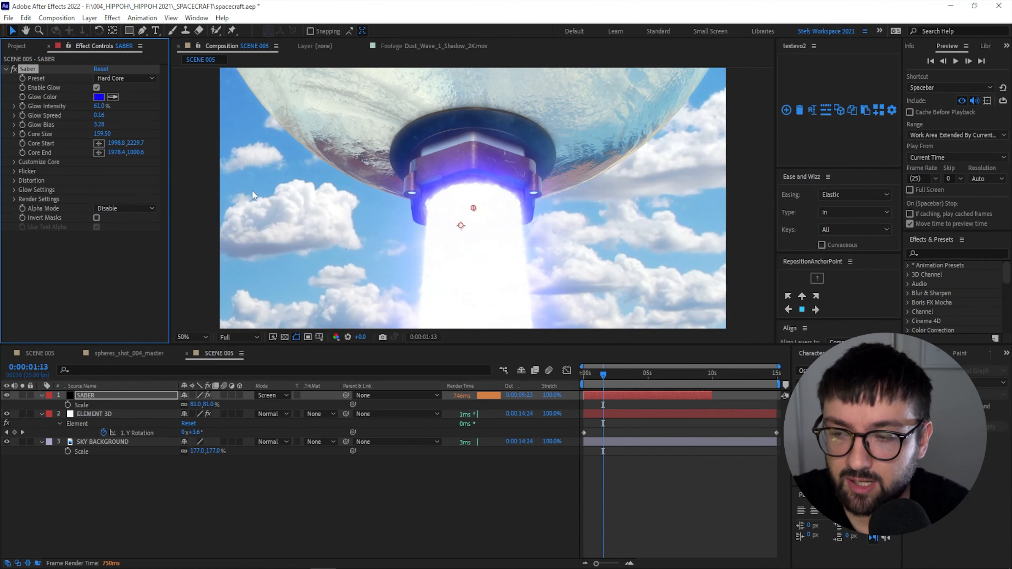
{"action": "key", "text": "ctrl+z"}
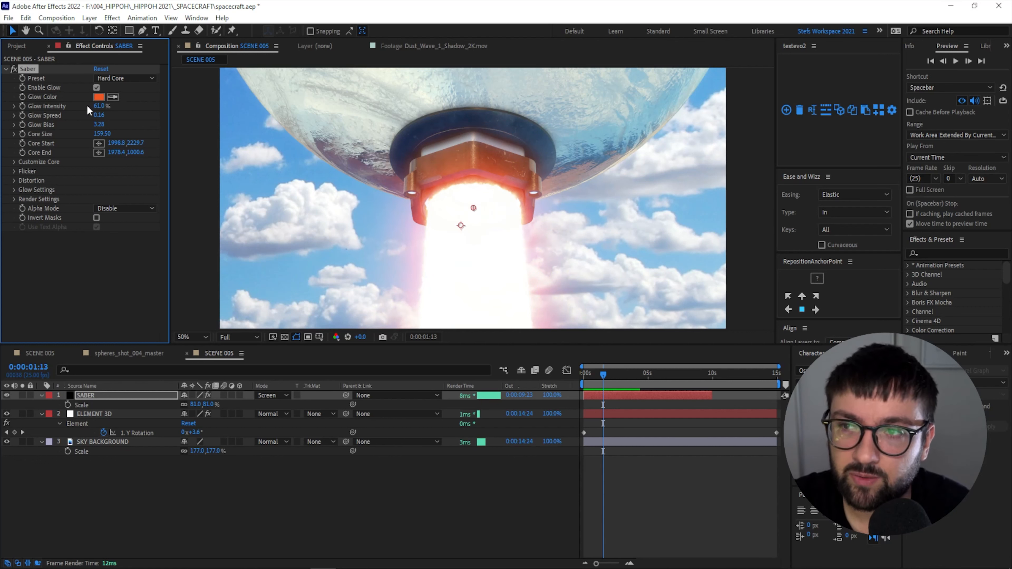
- Try a Saber Glow Spread of 0, and settle on 0.25
{"action": "left_click", "coordinate": [99, 116]}
{"action": "type", "text": "0"}
{"action": "key", "text": "Return"}
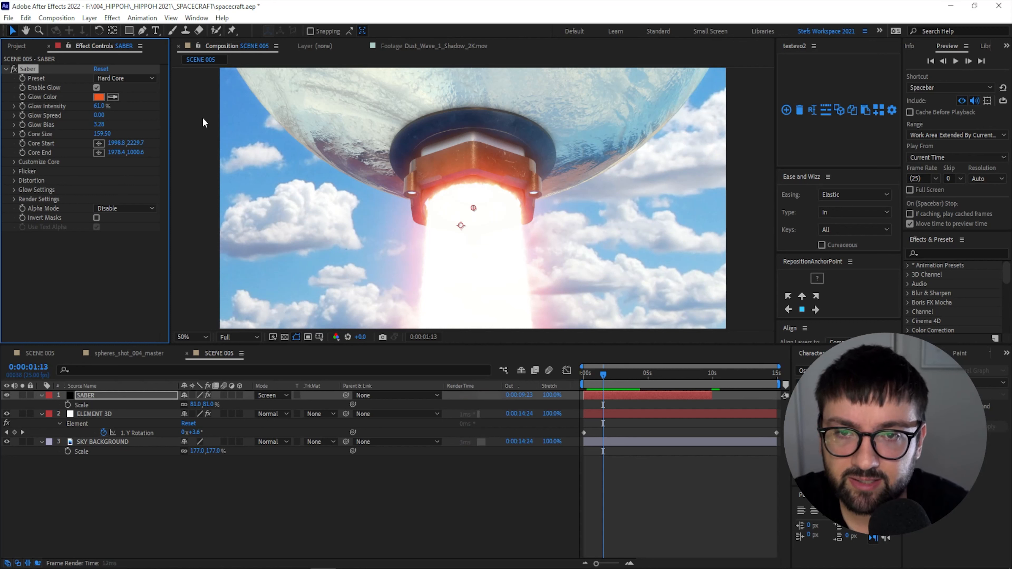
{"action": "left_click_drag", "start_coordinate": [105, 115], "coordinate": [114, 115]}
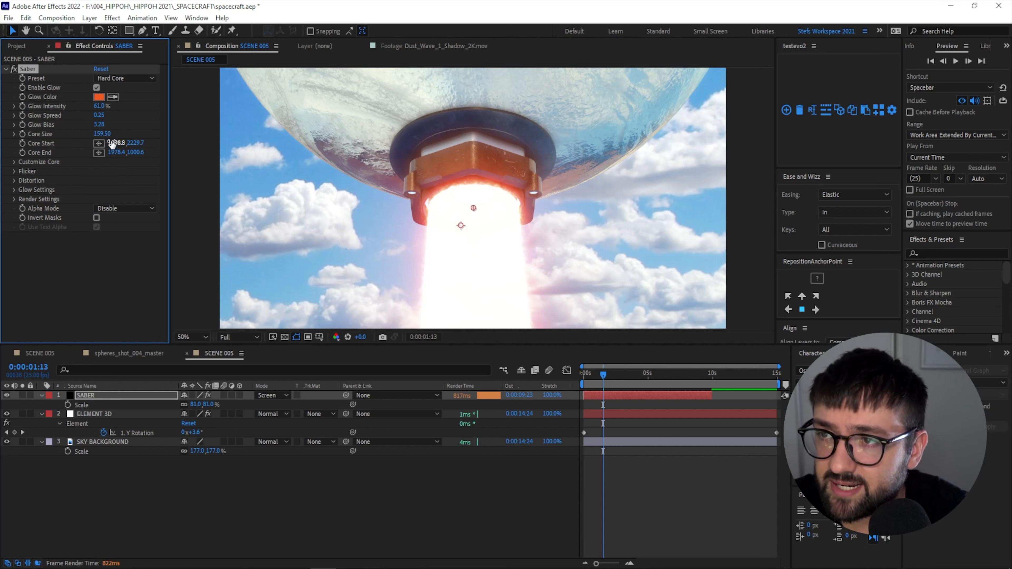
- Try thin Saber Core Sizes of 15 and 10, and set the Core Size to 200
{"action": "left_click_drag", "start_coordinate": [100, 137], "coordinate": [101, 137]}
{"action": "type", "text": "15"}
{"action": "key", "text": "Return"}
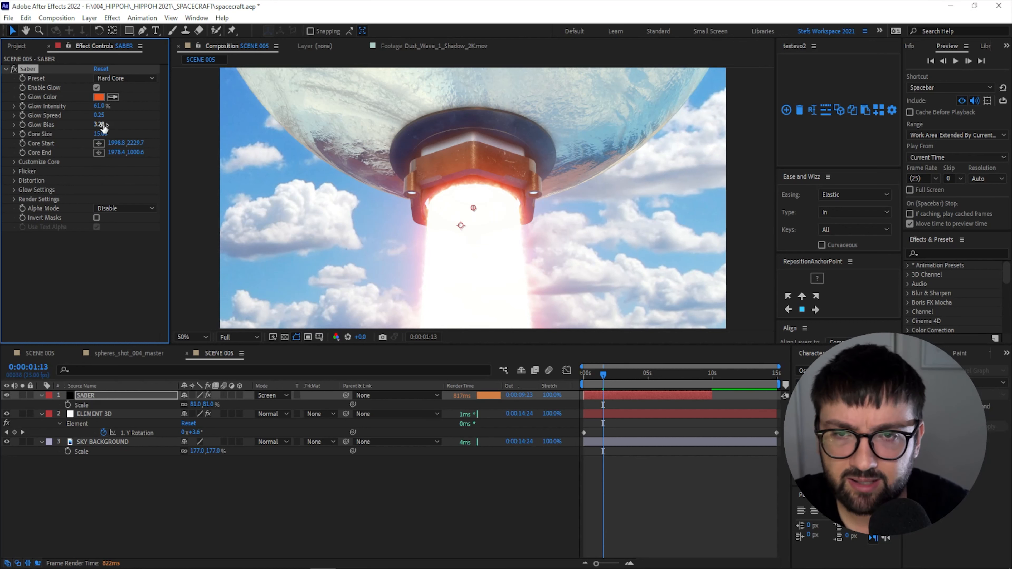
{"action": "left_click", "coordinate": [100, 133]}
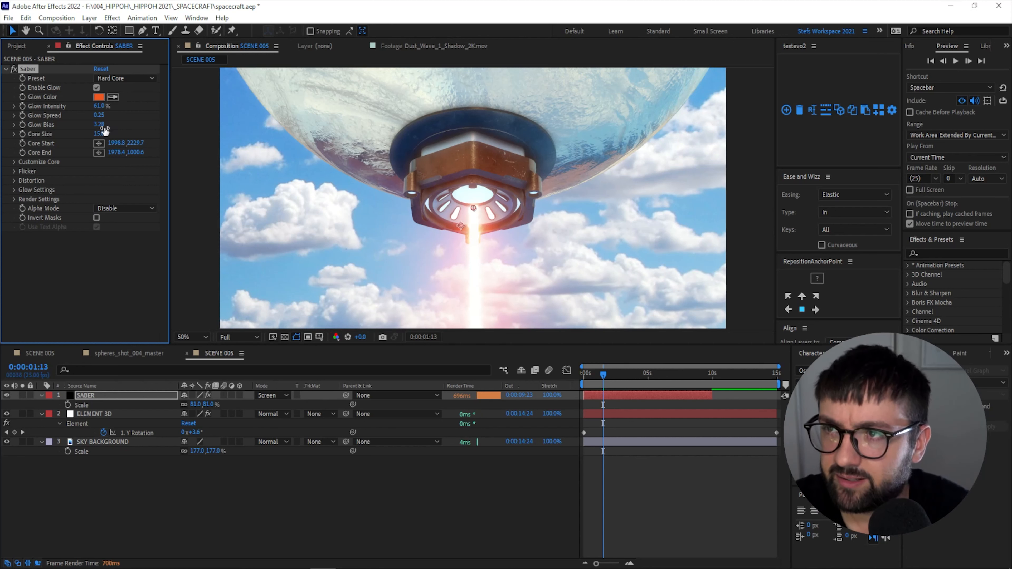
{"action": "type", "text": "10"}
{"action": "key", "text": "Return"}
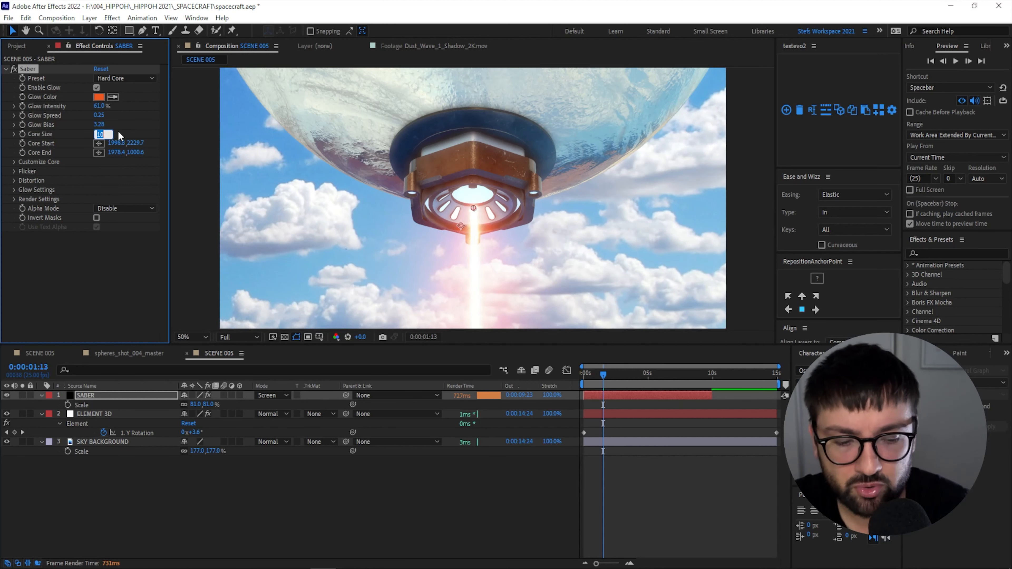
{"action": "type", "text": "200"}
{"action": "key", "text": "Return"}
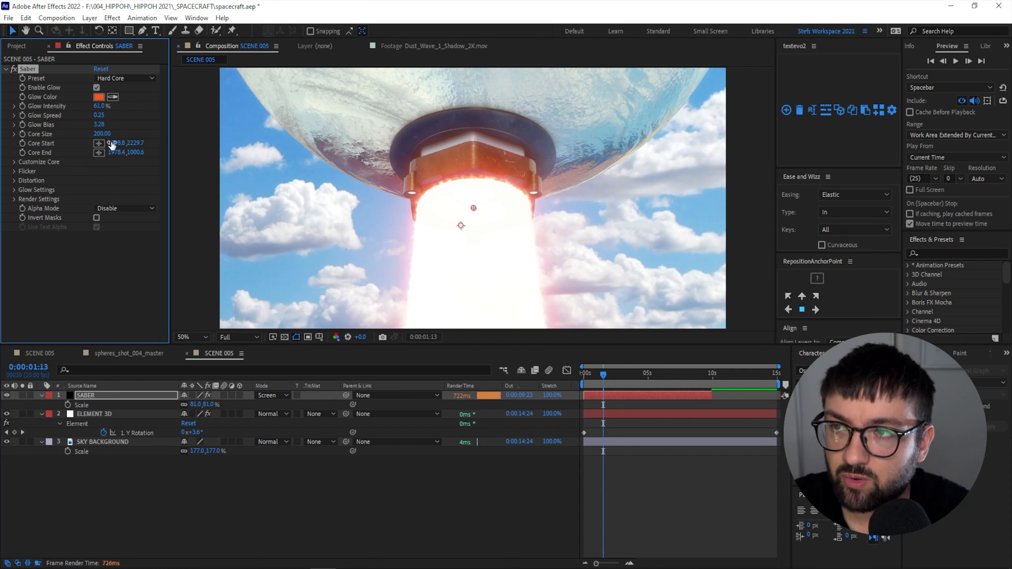
- Reposition the Saber beam's Core Start straight below the thruster and beneath the frame, at about 1989.5, 1773.6
{"action": "left_click", "coordinate": [98, 143]}
{"action": "left_click", "coordinate": [515, 220]}
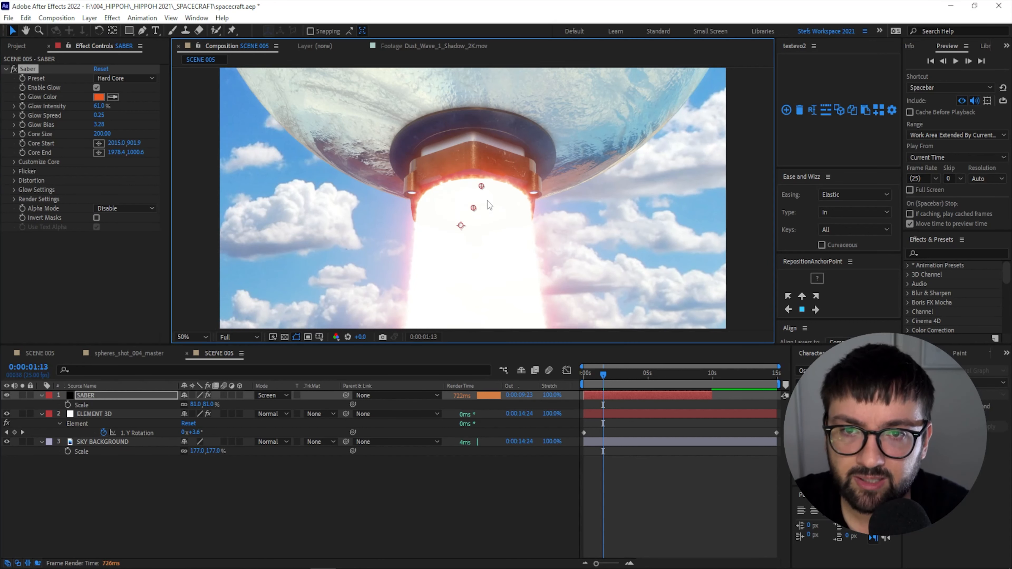
{"action": "left_click", "coordinate": [474, 191]}
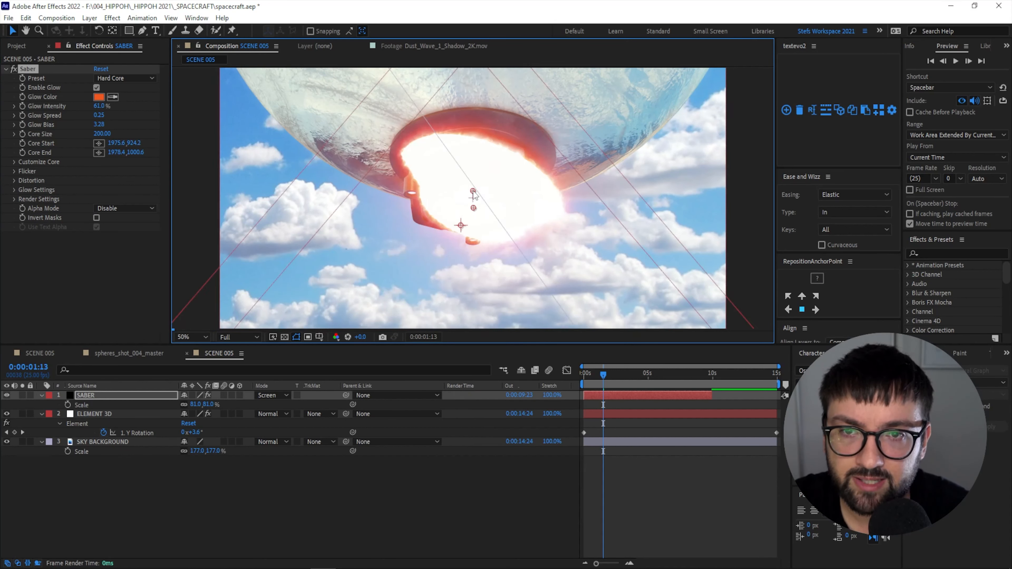
{"action": "left_click_drag", "start_coordinate": [474, 192], "coordinate": [474, 328]}
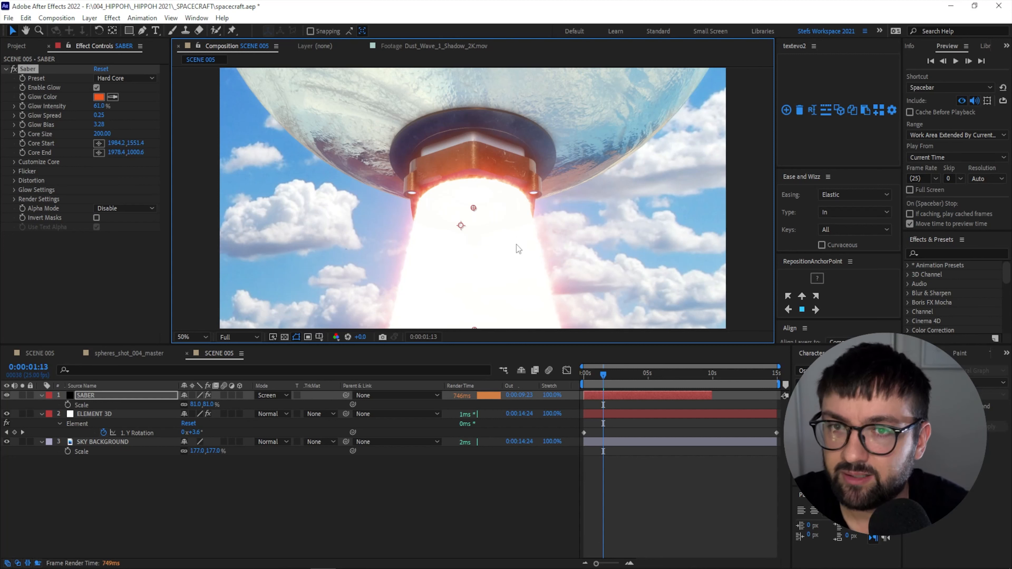
{"action": "key", "text": "comma"}
{"action": "key", "text": "comma"}
{"action": "left_click_drag", "start_coordinate": [473, 265], "coordinate": [474, 290]}
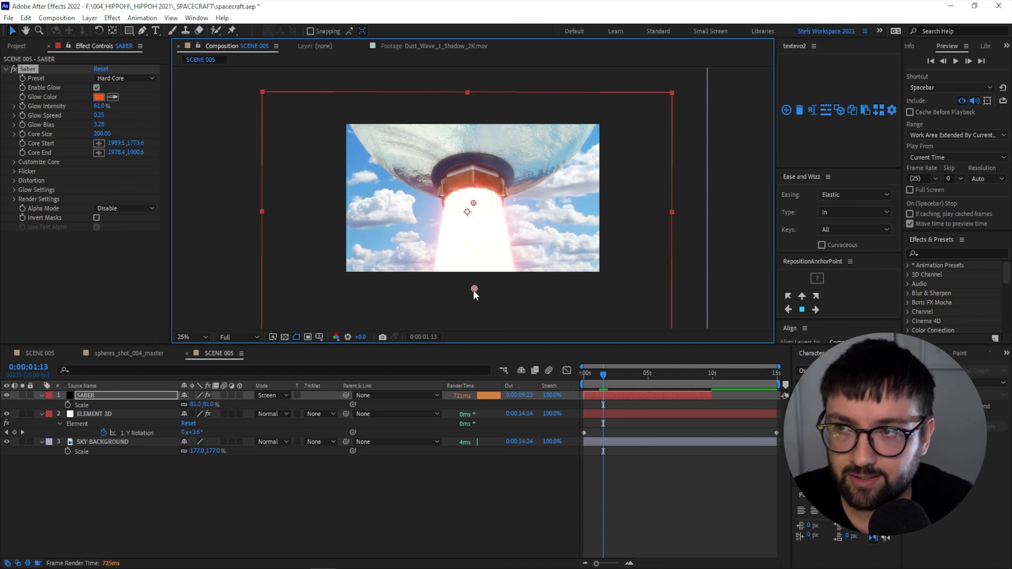
- Try a Start Size of 90% in the Saber effect's core customization, and return it to 200%
{"action": "left_click", "coordinate": [14, 162]}
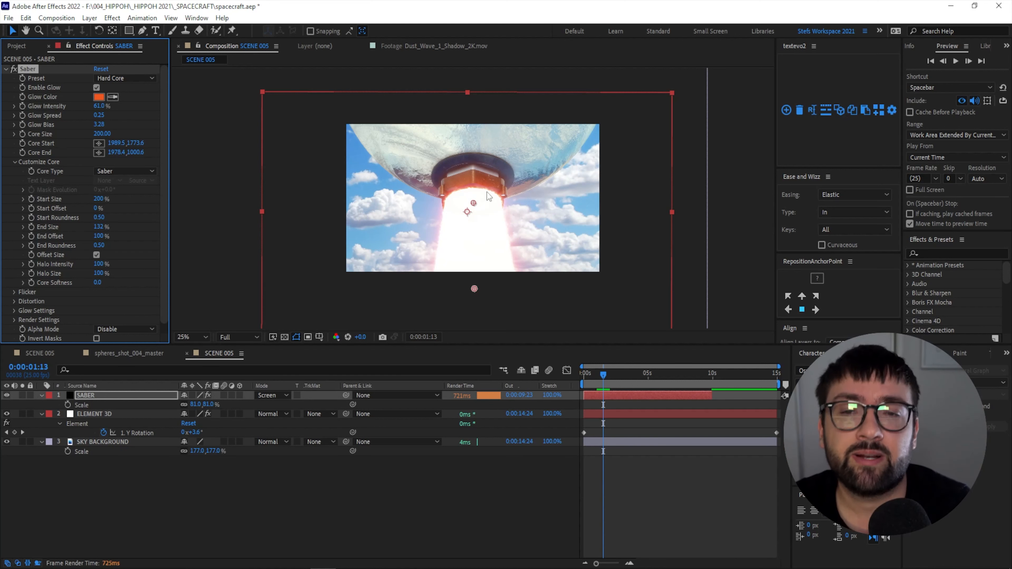
{"action": "mouse_move", "coordinate": [98, 199]}
{"action": "left_mouse_down"}
{"action": "mouse_move", "coordinate": [105, 206]}
{"action": "mouse_move", "coordinate": [84, 207]}
{"action": "left_mouse_up"}
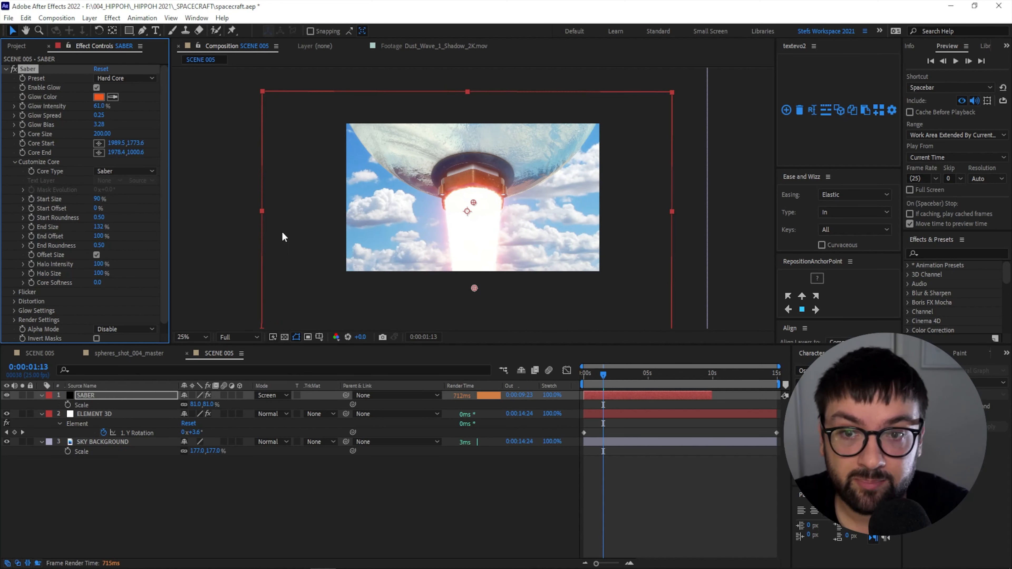
{"action": "left_click_drag", "start_coordinate": [98, 199], "coordinate": [312, 215]}
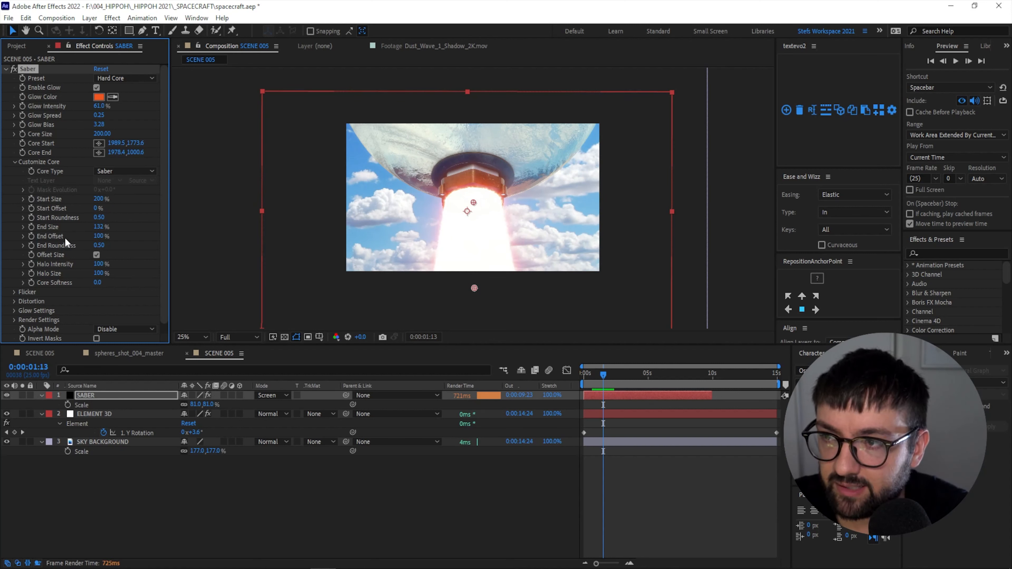
- Set the End Size of the Saber core to 125%
{"action": "left_click", "coordinate": [102, 227]}
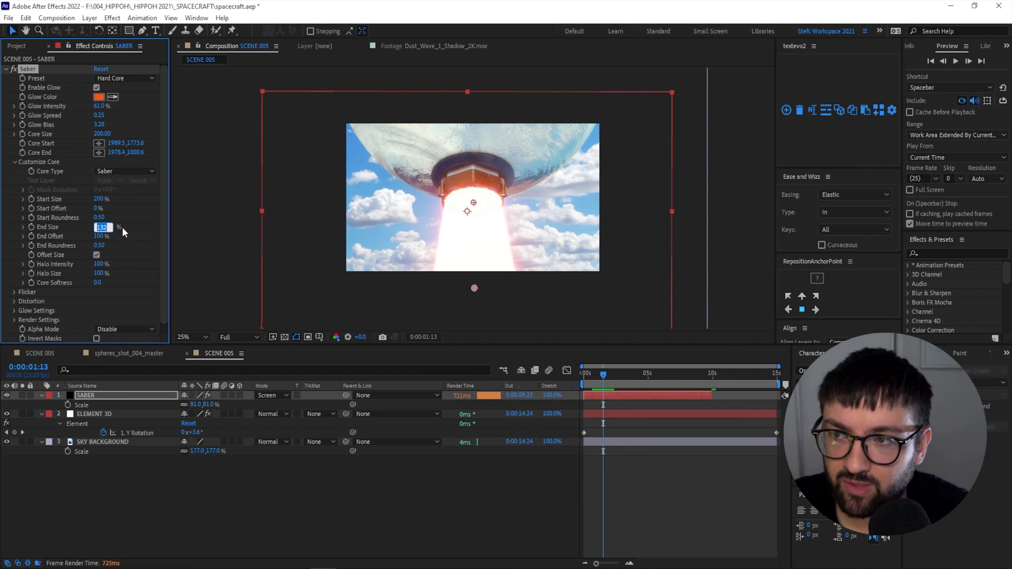
{"action": "type", "text": "125"}
{"action": "key", "text": "Return"}
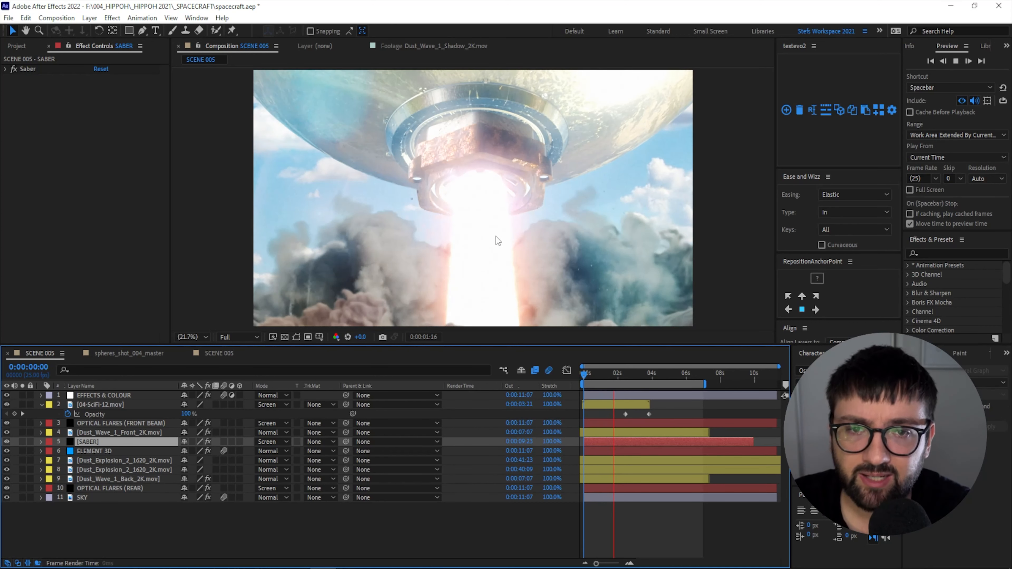
- Return to the rebuilt SCENE 005 composition and set the Saber effect's Flicker Intensity to 115%
{"action": "left_click", "coordinate": [209, 352]}
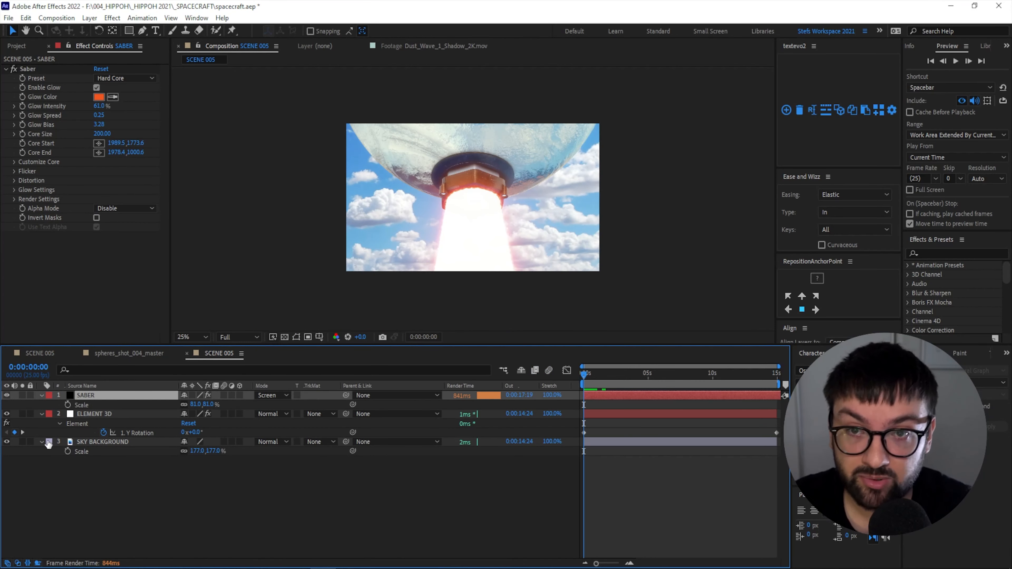
{"action": "left_click", "coordinate": [15, 171]}
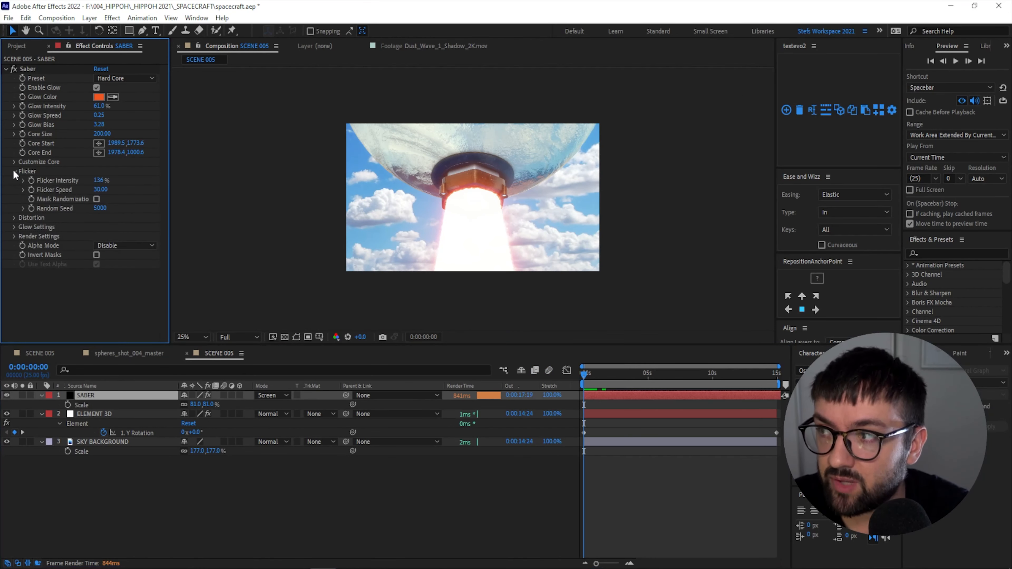
{"action": "left_click", "coordinate": [98, 181]}
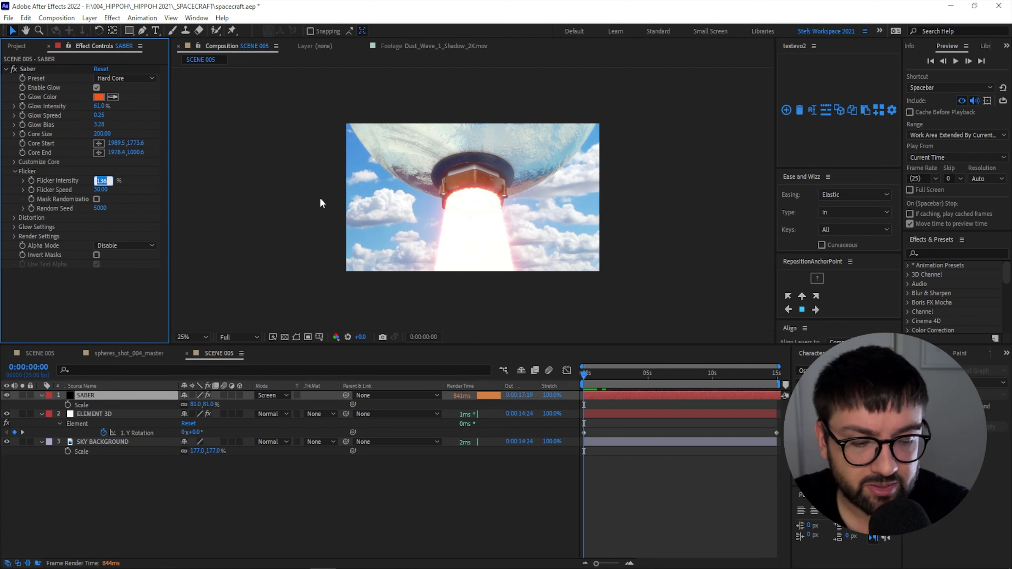
{"action": "type", "text": "115"}
{"action": "key", "text": "Return"}
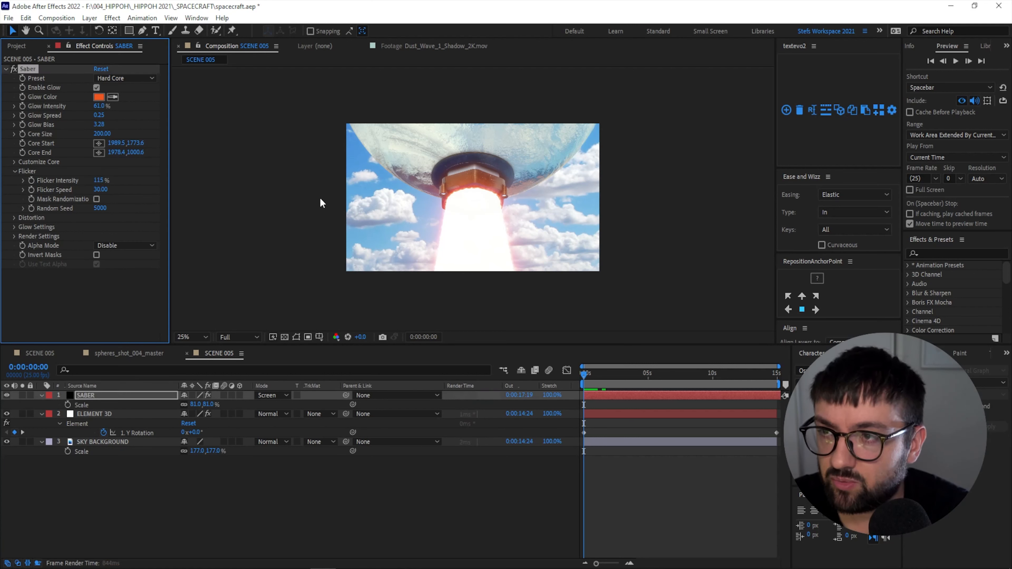
- Set the Saber Flicker Speed to 25 and preview the flickering beam from the start
{"action": "left_click", "coordinate": [99, 190]}
{"action": "type", "text": "25"}
{"action": "key", "text": "Return"}
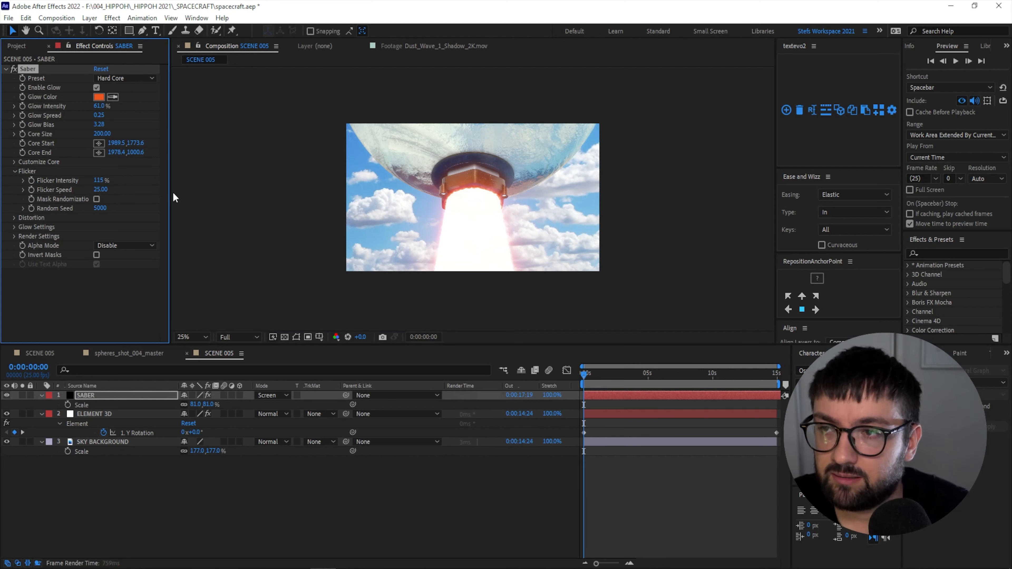
{"action": "key", "text": "space"}
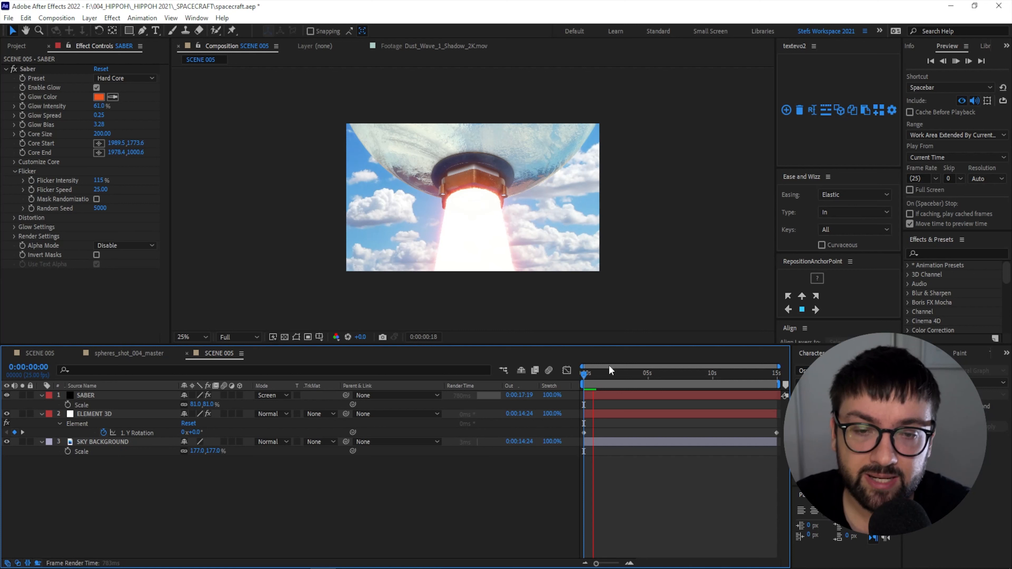
{"action": "left_click_drag", "start_coordinate": [596, 375], "coordinate": [595, 381]}
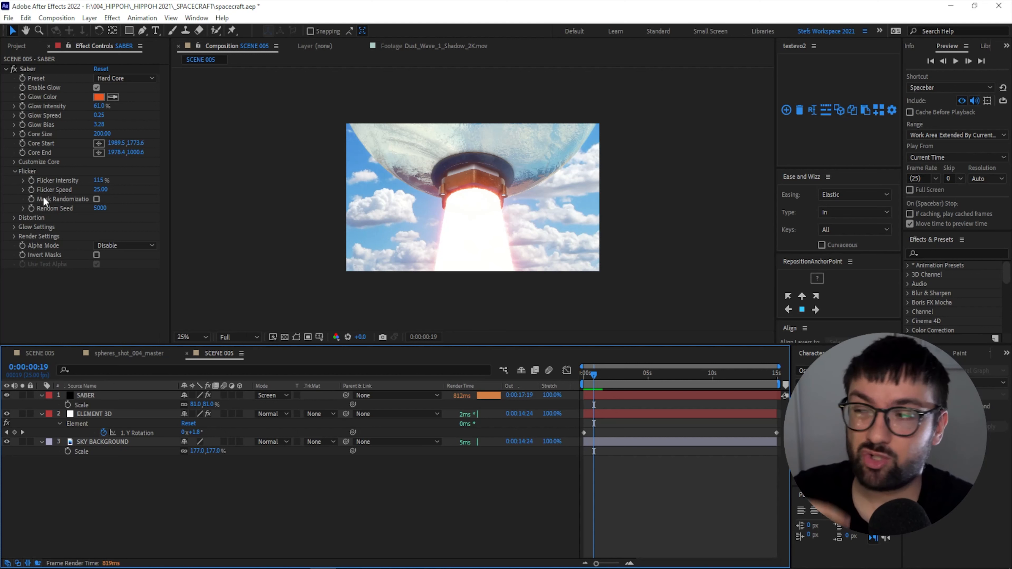
- Play back the soloed SABER beam from the start of the composition to examine its flicker and edge distortion
{"action": "key", "text": "space"}
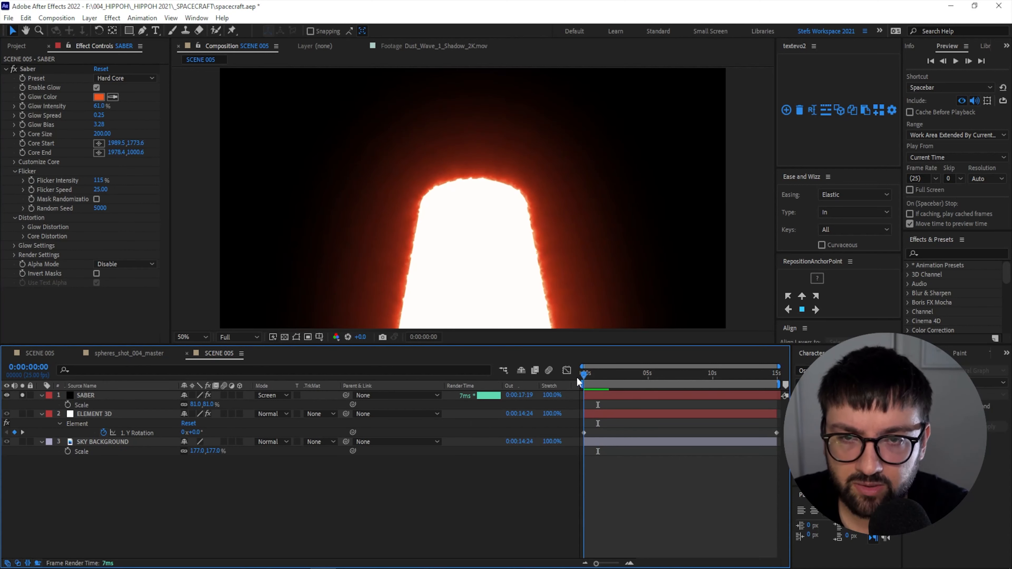
{"action": "mouse_move", "coordinate": [584, 378]}
{"action": "left_mouse_down"}
{"action": "mouse_move", "coordinate": [597, 378]}
{"action": "mouse_move", "coordinate": [568, 377]}
{"action": "mouse_move", "coordinate": [580, 376]}
{"action": "left_mouse_up"}
{"action": "key", "text": "space"}
{"action": "key", "text": "space"}
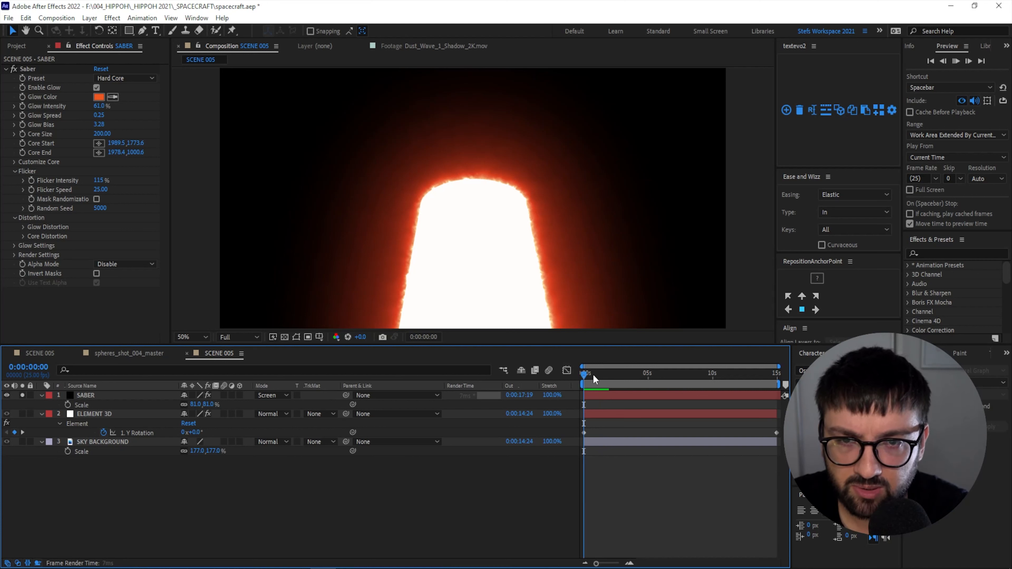
{"action": "key", "text": "space"}
{"action": "key", "text": "space"}
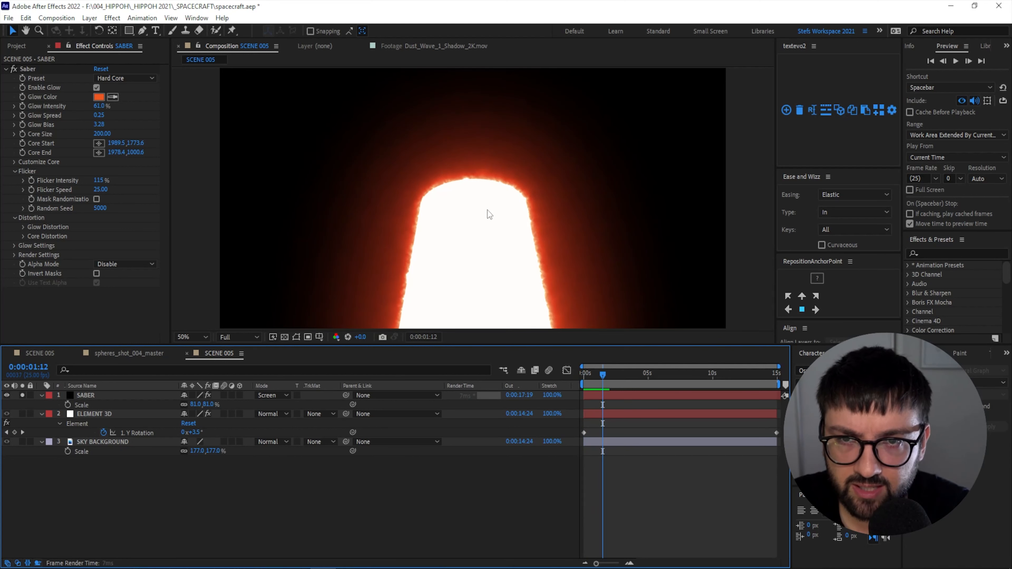
- Set the Saber effect's Core Distortion amount to 4
{"action": "left_click", "coordinate": [15, 218]}
{"action": "left_click", "coordinate": [15, 218]}
{"action": "left_click", "coordinate": [23, 236]}
{"action": "scroll", "coordinate": [113, 217], "scroll_direction": "down", "scroll_amount": 1}
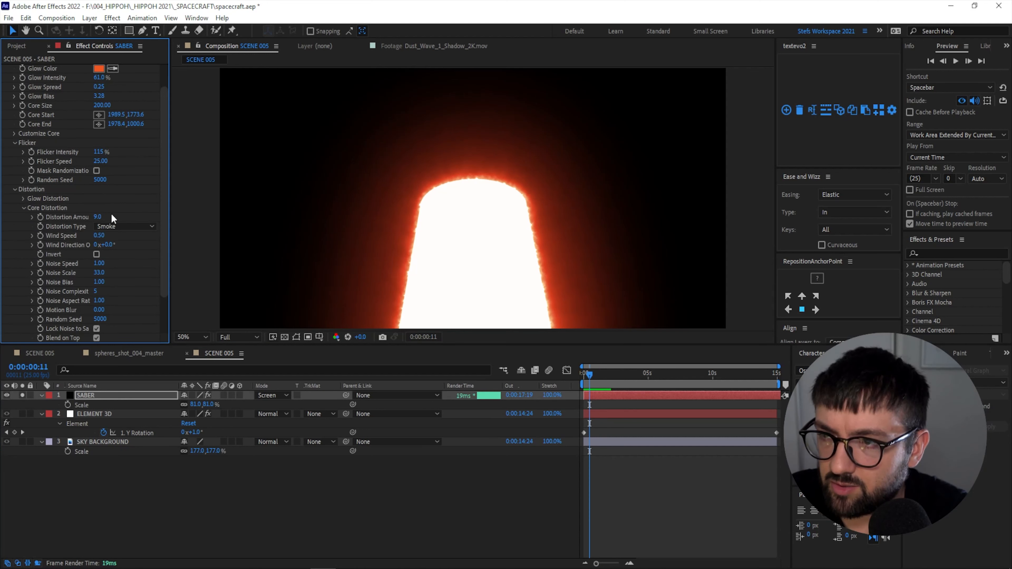
{"action": "left_click", "coordinate": [97, 218]}
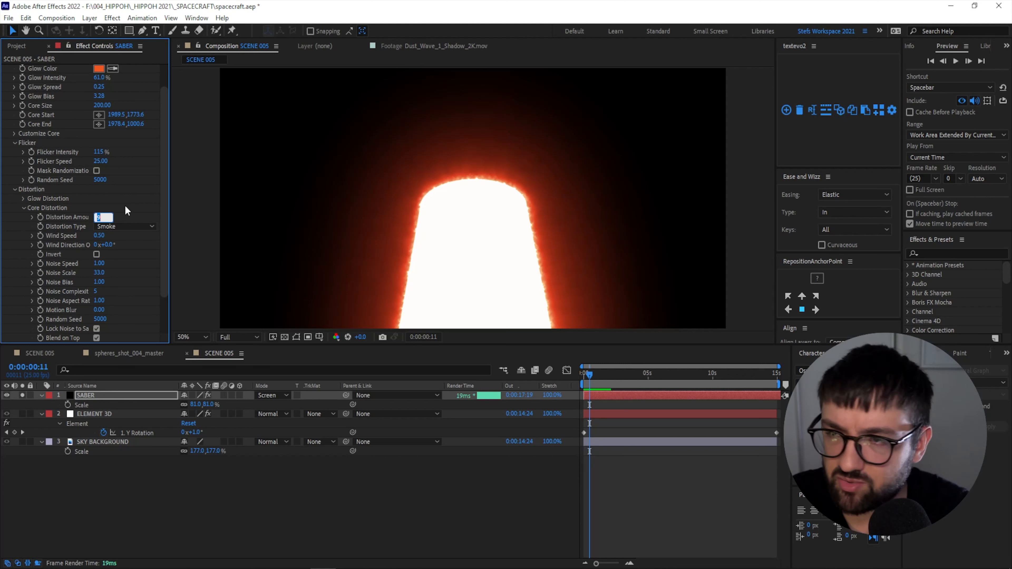
{"action": "key", "text": "Return"}
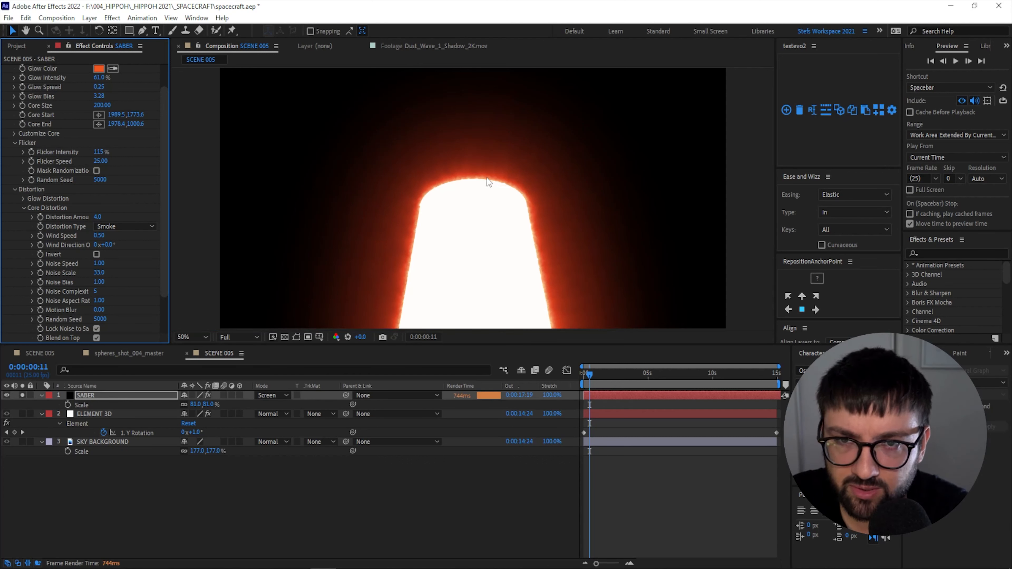
- Set the Core Distortion's Noise Speed to 0.30 and Wind Speed to 0.35, and return to the first frame
{"action": "left_click", "coordinate": [98, 263]}
{"action": "type", "text": "0.3"}
{"action": "key", "text": "Return"}
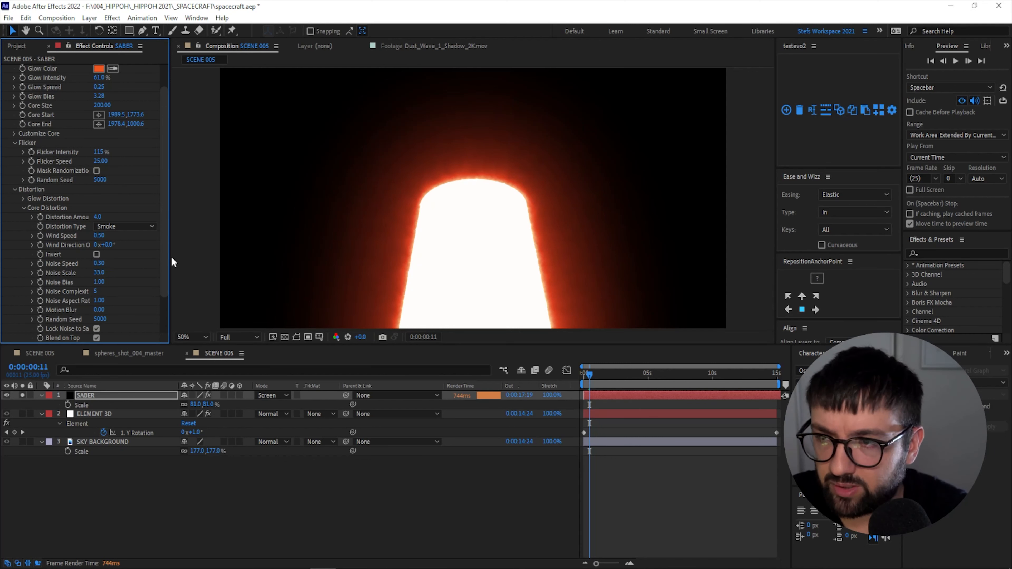
{"action": "left_click", "coordinate": [99, 235]}
{"action": "type", "text": "35"}
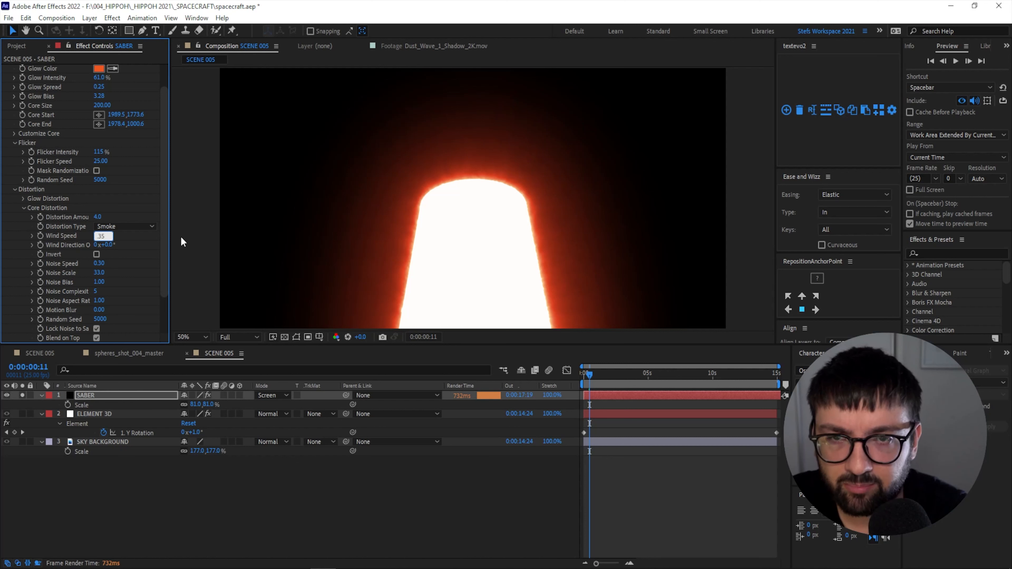
{"action": "key", "text": "Return"}
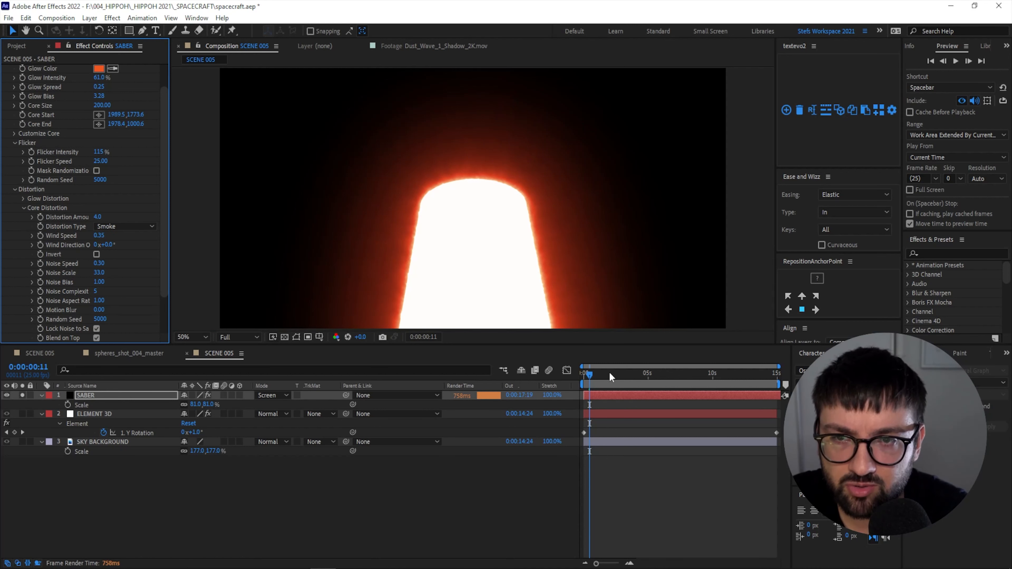
{"action": "left_click_drag", "start_coordinate": [589, 374], "coordinate": [583, 375]}
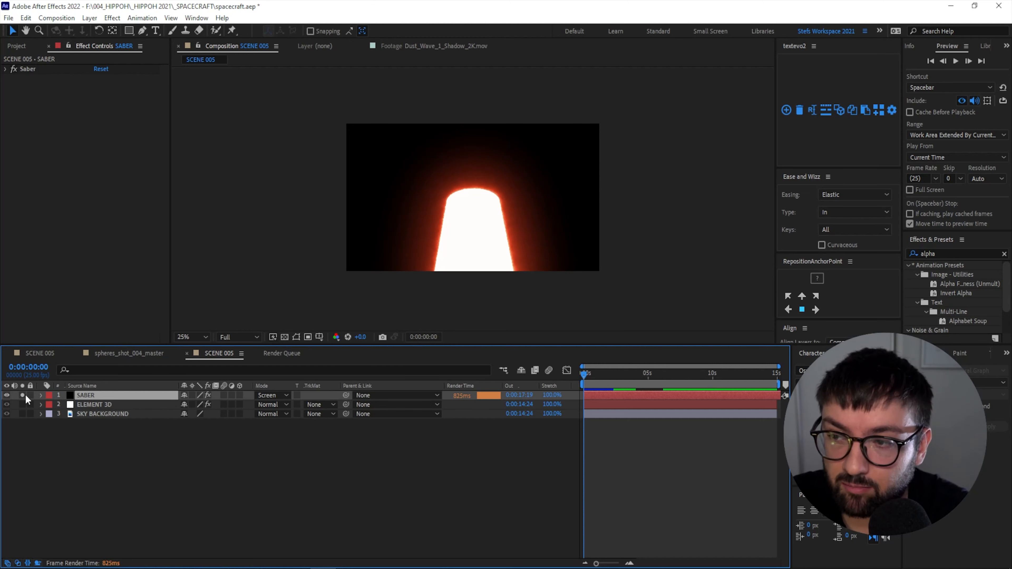
- Add the SCENE 005 composition with the soloed SABER layer to the render queue
{"action": "left_click", "coordinate": [56, 17]}
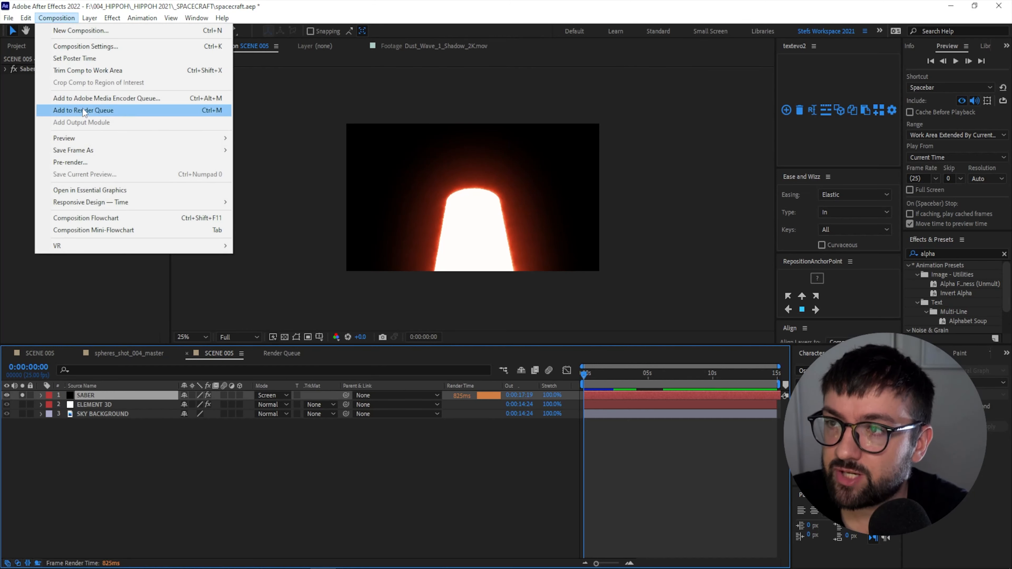
{"action": "left_click", "coordinate": [100, 111]}
{"action": "left_click", "coordinate": [89, 400]}
{"action": "key", "text": "Delete"}
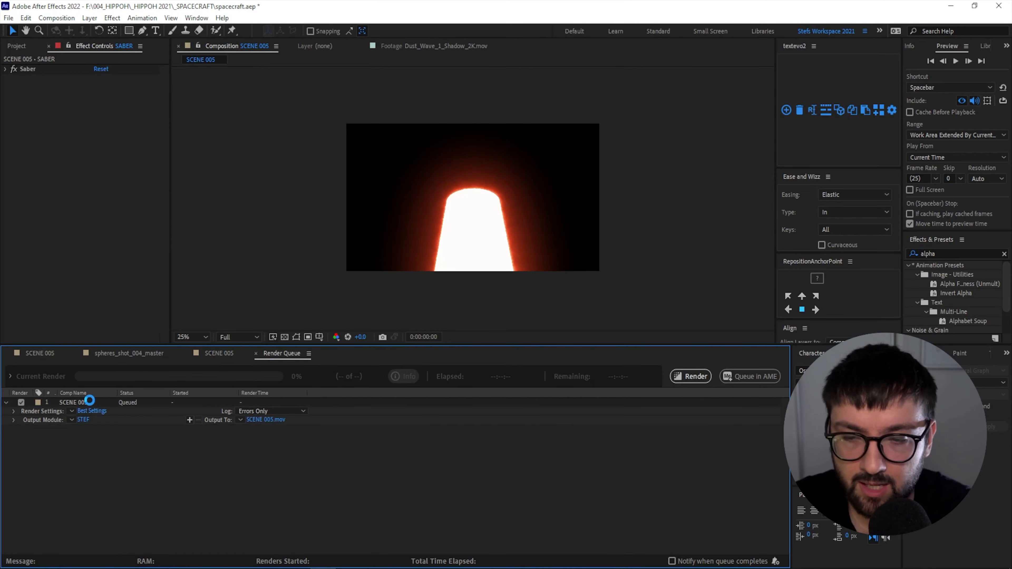
- Set the queued item's QuickTime output to the Animation video codec
{"action": "left_click", "coordinate": [85, 420]}
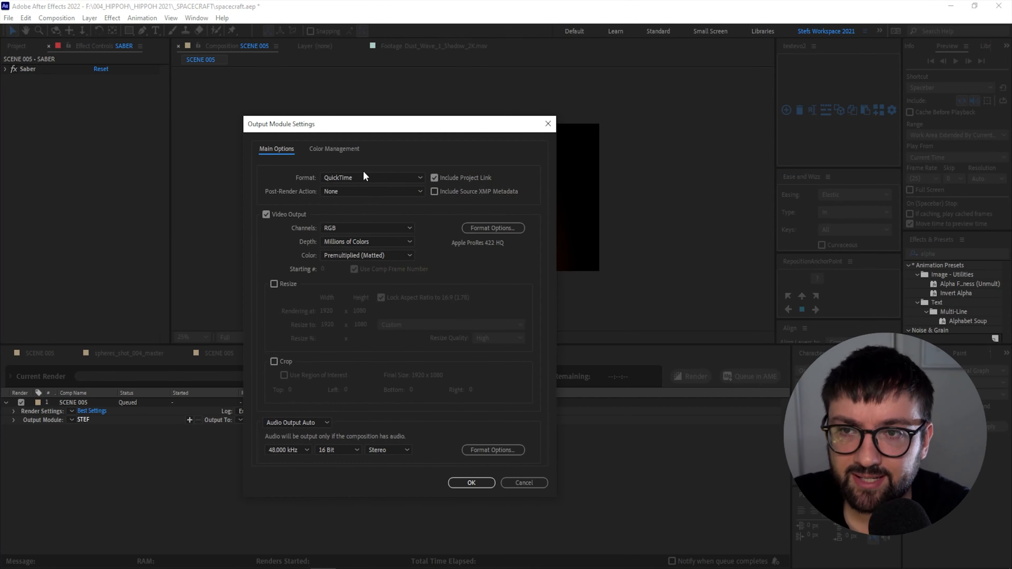
{"action": "left_click", "coordinate": [487, 230]}
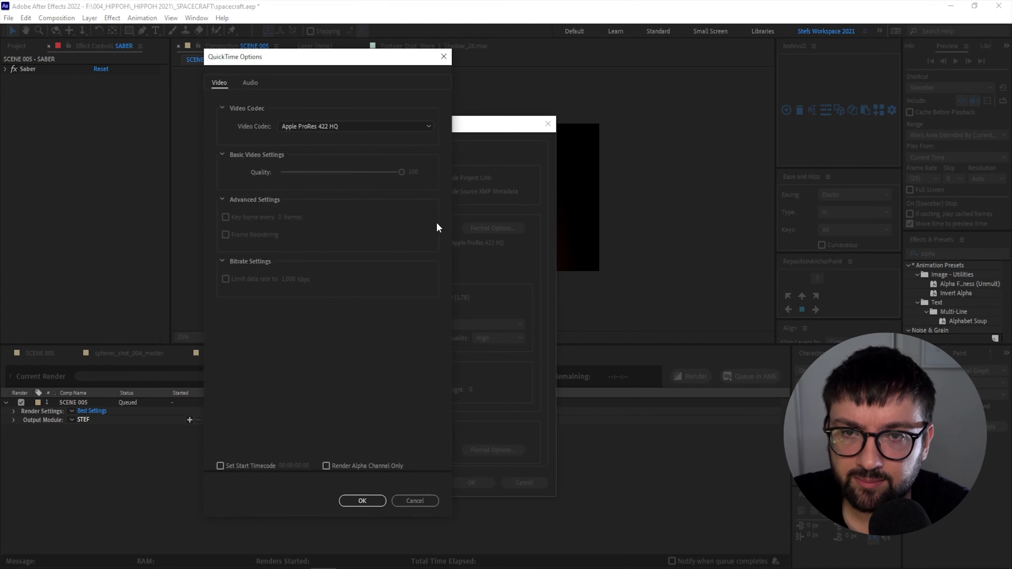
{"action": "left_click", "coordinate": [317, 136]}
{"action": "left_click", "coordinate": [316, 138]}
{"action": "left_click", "coordinate": [362, 501]}
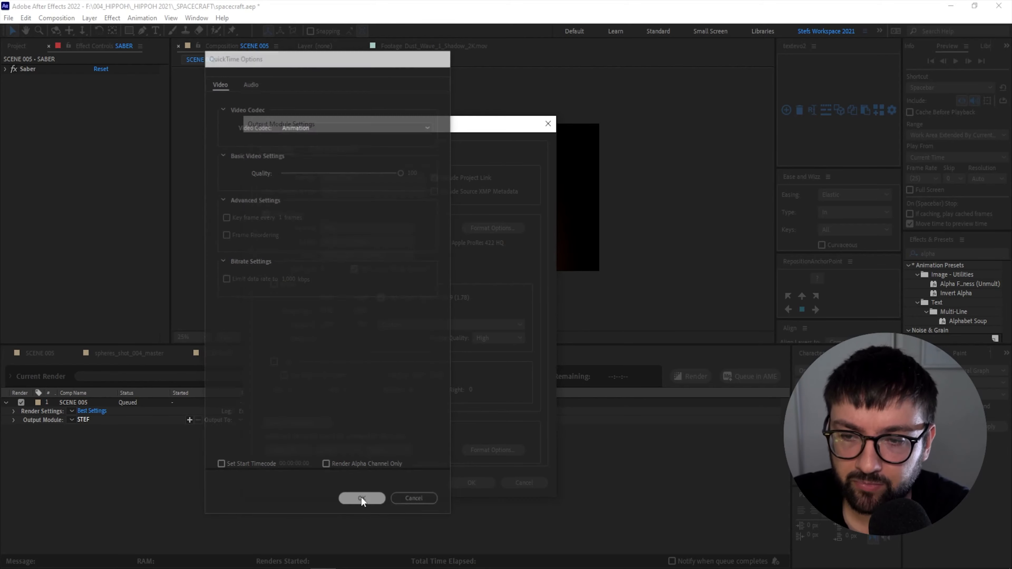
{"action": "left_click", "coordinate": [477, 486]}
- Set the output file to SABER_pre-render.mov and render it, overwriting the existing file
{"action": "left_click", "coordinate": [267, 413]}
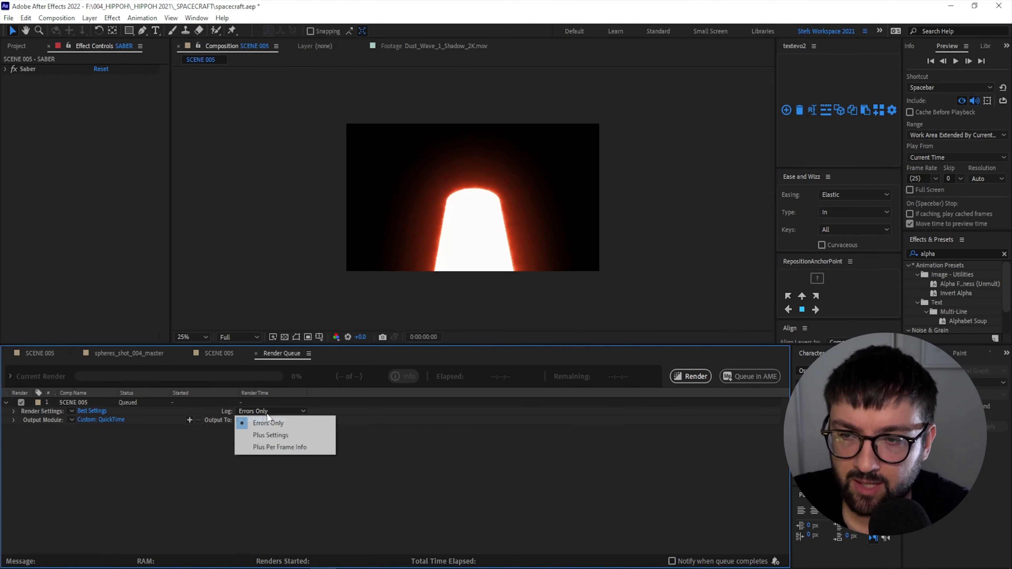
{"action": "left_click", "coordinate": [268, 422]}
{"action": "left_click", "coordinate": [686, 377]}
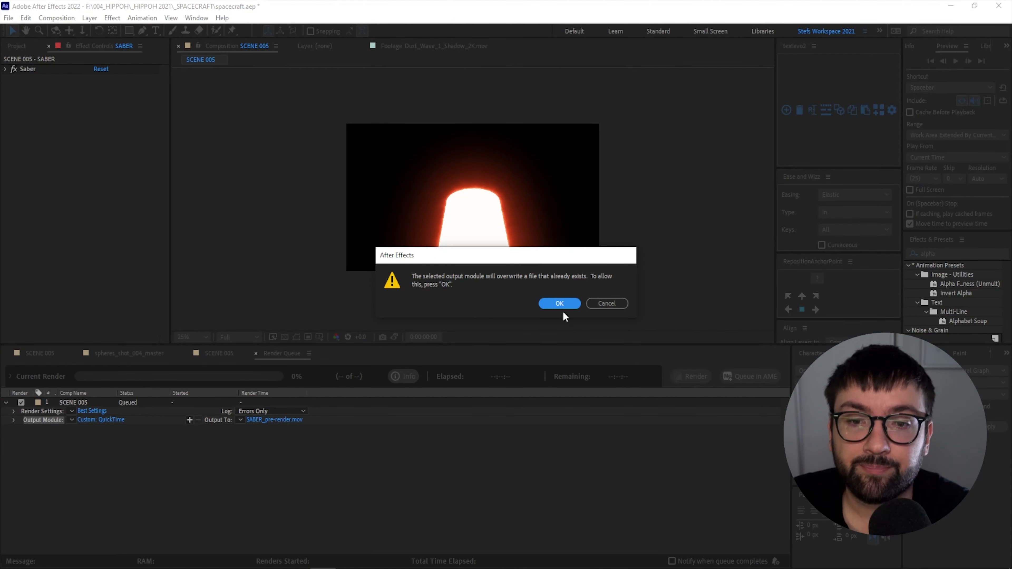
{"action": "left_click", "coordinate": [561, 303]}
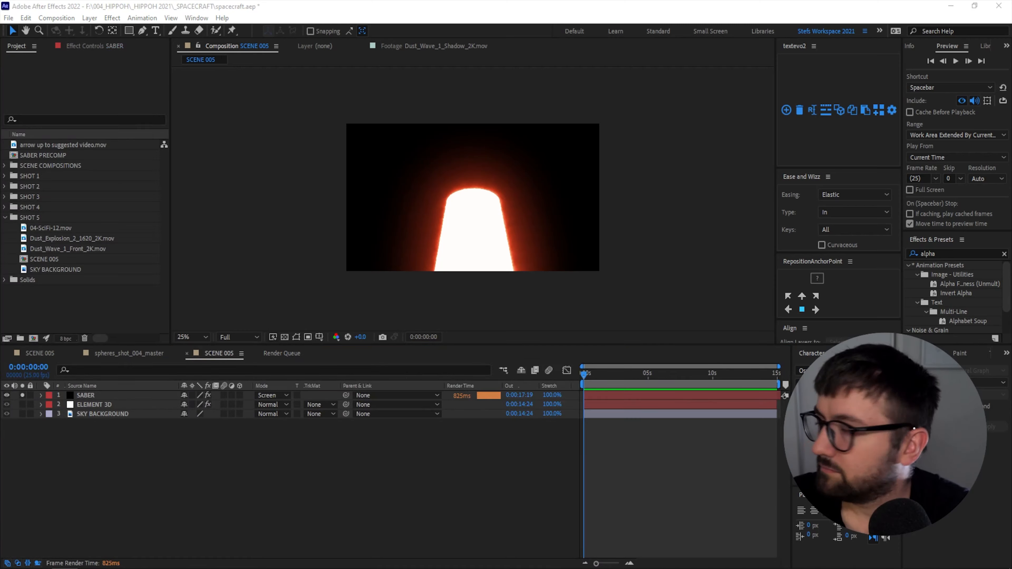
- Import SABER_pre-render.mov into the SHOT 5 folder and place it above the SABER layer in SCENE 005
{"action": "left_click_drag", "start_coordinate": [1, 420], "coordinate": [35, 218]}
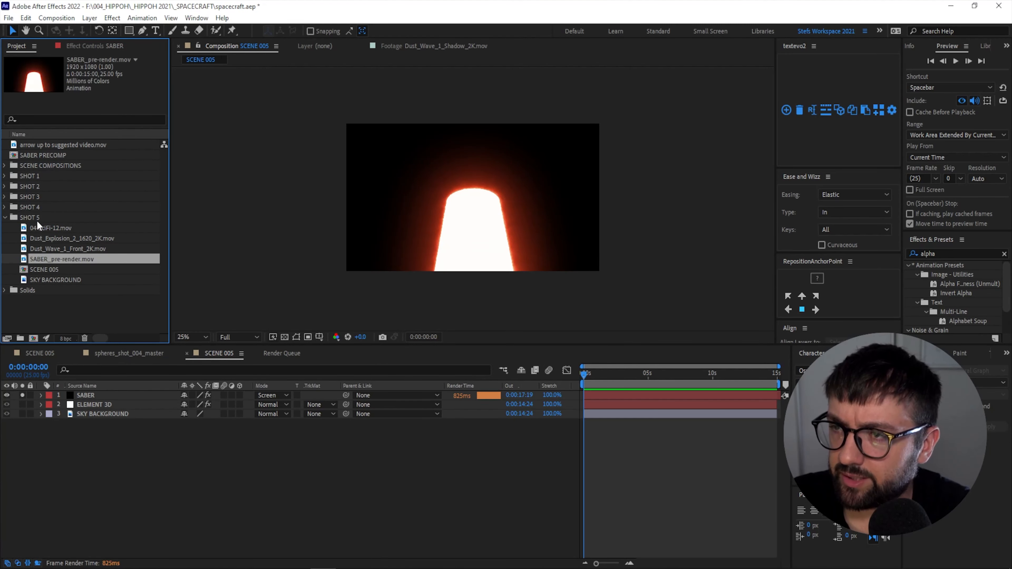
{"action": "left_click_drag", "start_coordinate": [48, 267], "coordinate": [117, 392]}
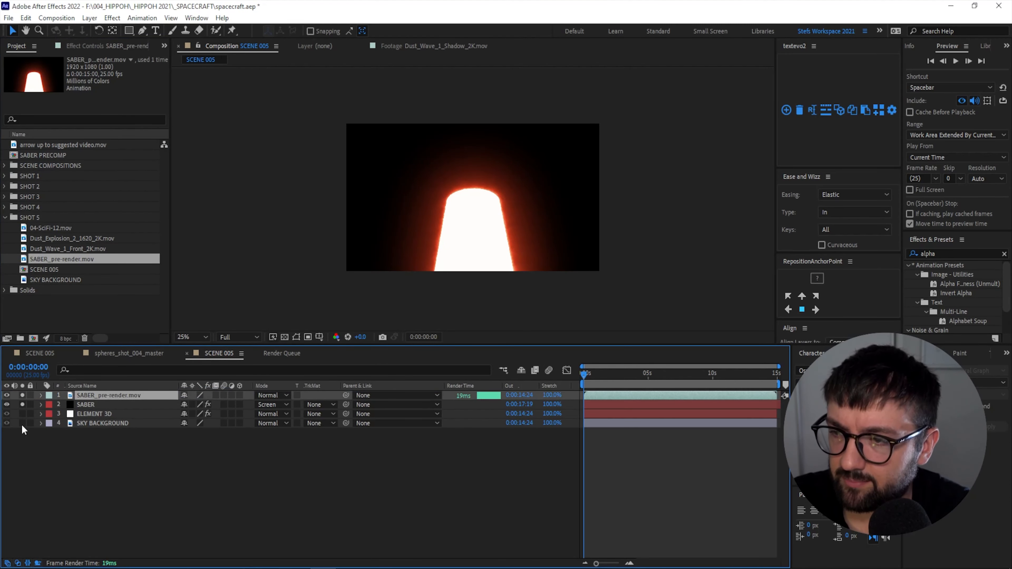
- Turn off layer soloing and hide the original SABER layer
{"action": "left_click", "coordinate": [22, 405]}
{"action": "left_click", "coordinate": [5, 405]}
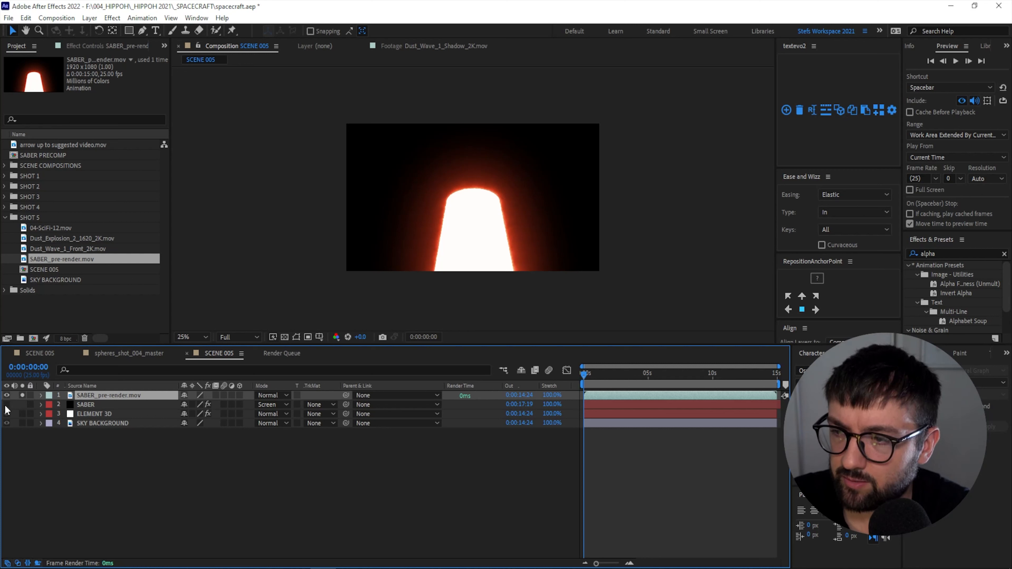
{"action": "left_click", "coordinate": [156, 476]}
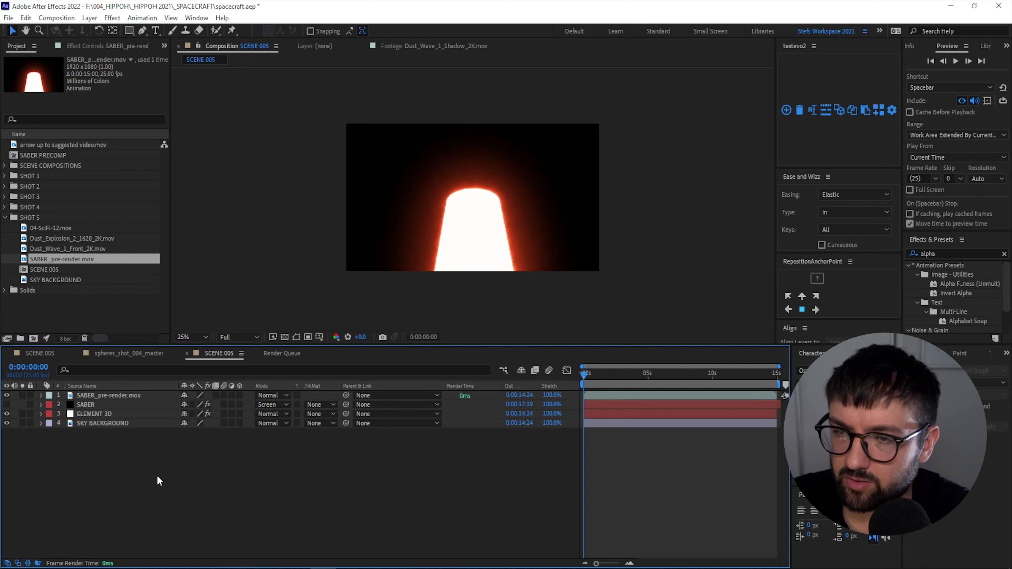
- Set the SABER_pre-render.mov layer's blending mode to Screen and preview the composite
{"action": "left_click", "coordinate": [105, 396]}
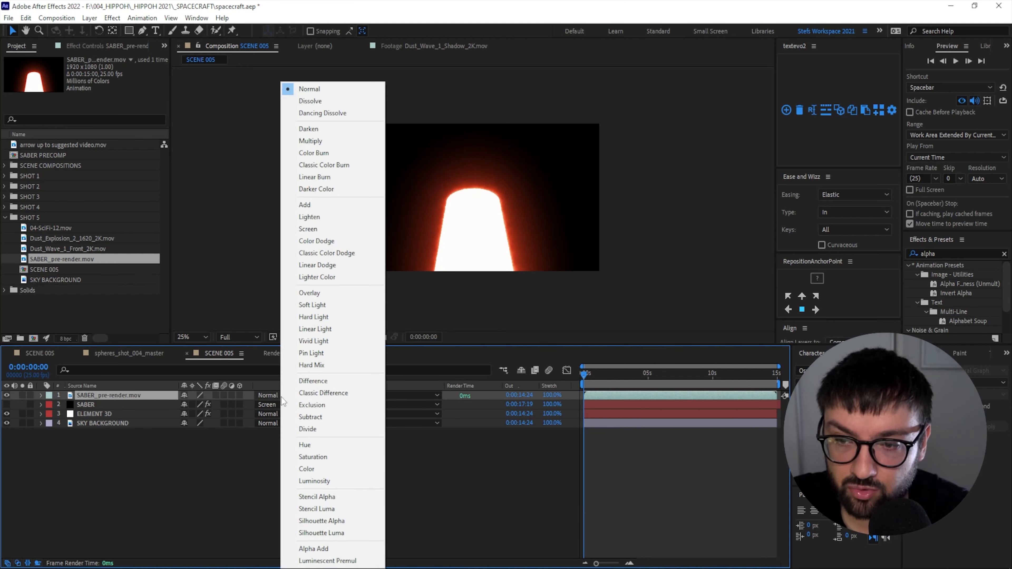
{"action": "left_click", "coordinate": [318, 230]}
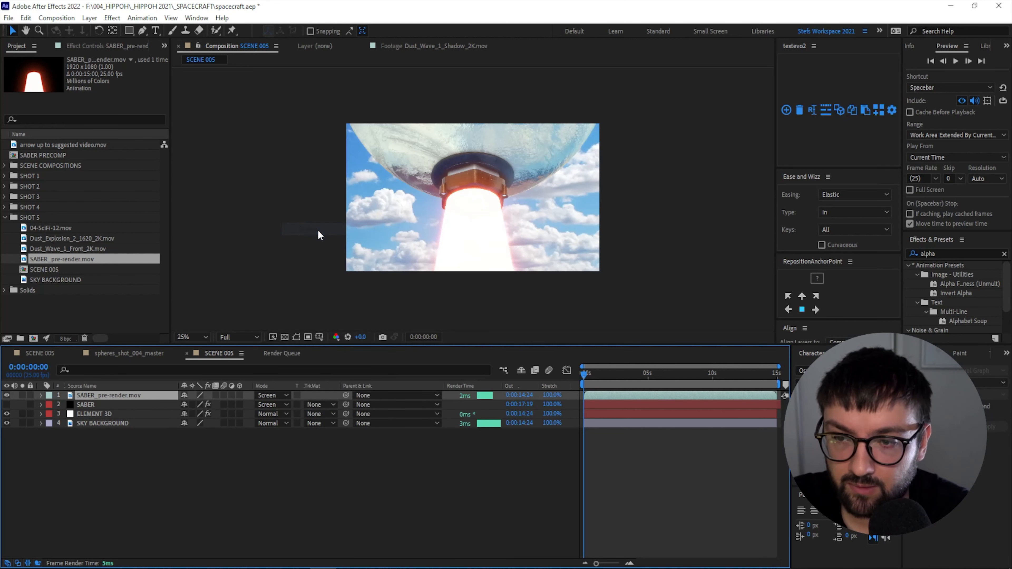
{"action": "left_click", "coordinate": [209, 486]}
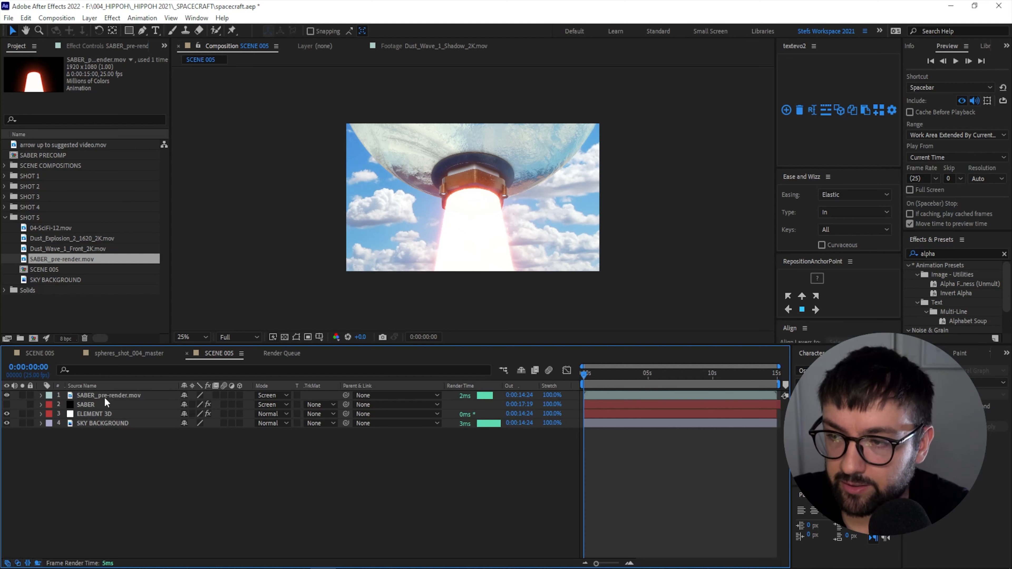
{"action": "key", "text": "space"}
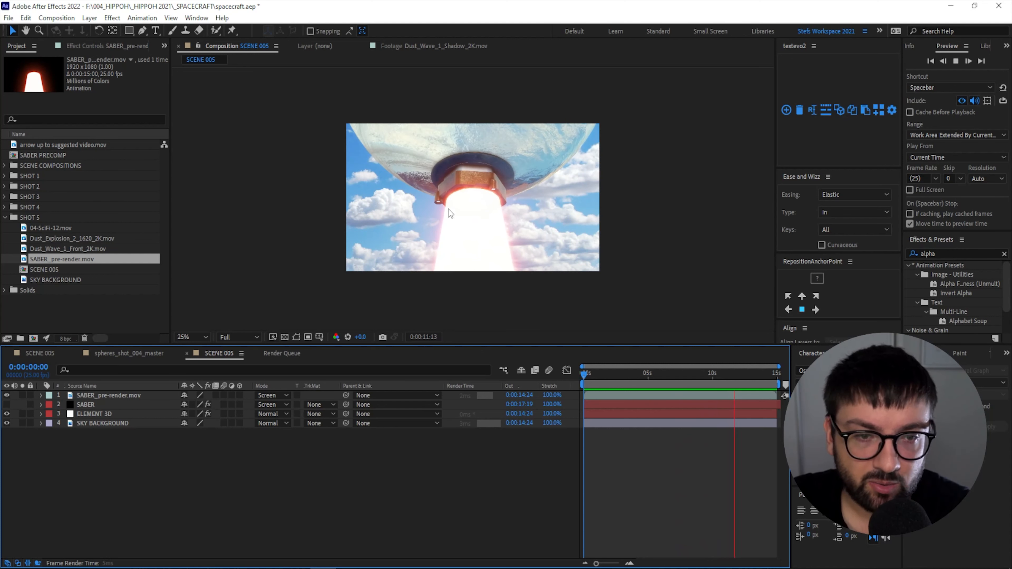
{"action": "left_click_drag", "start_coordinate": [745, 375], "coordinate": [743, 375]}
- In the ELEMENT 3D layer's Element output settings, set Supersampling to 2 and enable Enhanced Multisampling
{"action": "left_click", "coordinate": [88, 414]}
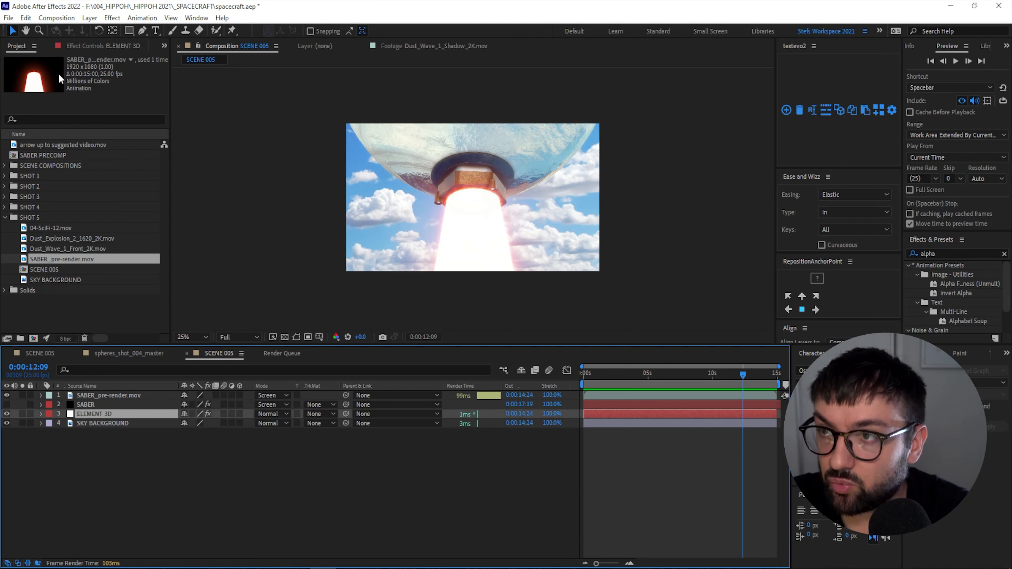
{"action": "left_click", "coordinate": [81, 46]}
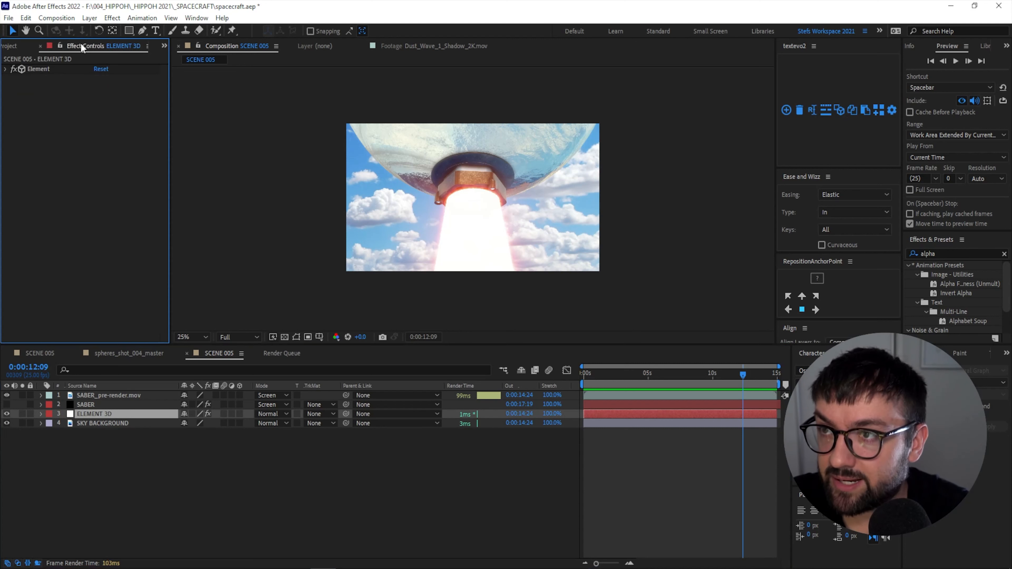
{"action": "left_click", "coordinate": [6, 69]}
{"action": "left_click", "coordinate": [15, 105]}
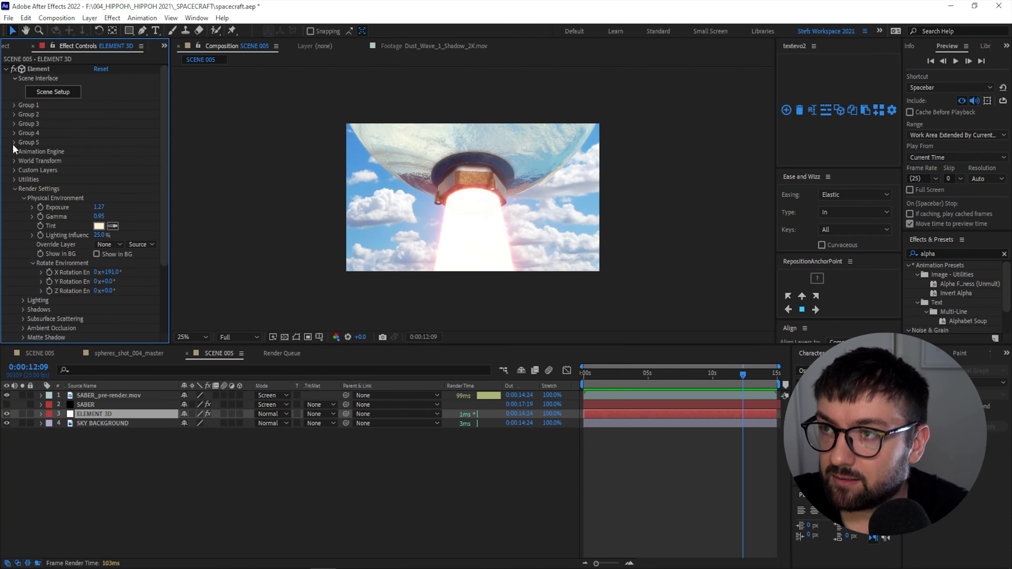
{"action": "left_click", "coordinate": [14, 189]}
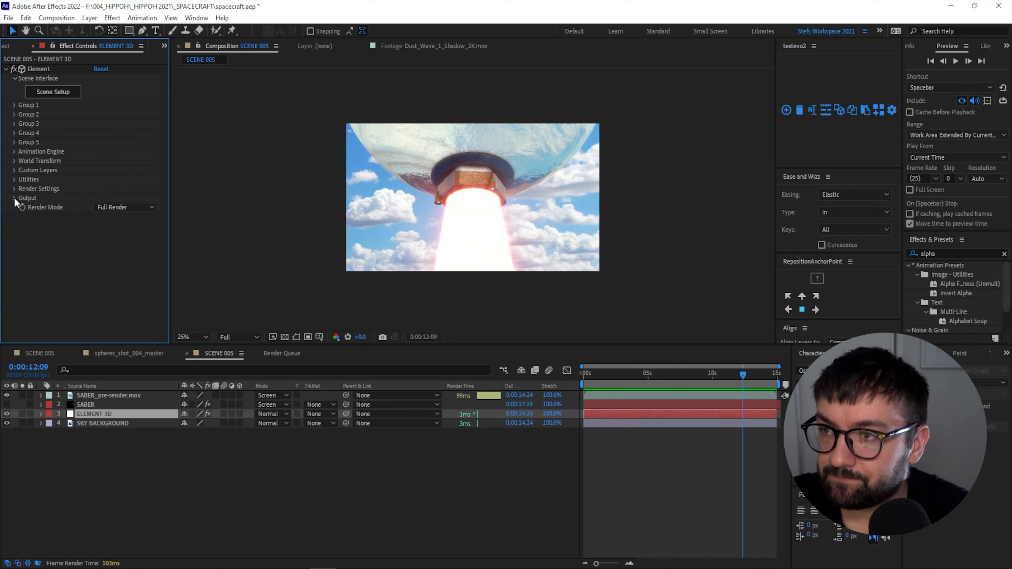
{"action": "left_click", "coordinate": [15, 198]}
{"action": "scroll", "coordinate": [15, 199], "scroll_direction": "down", "scroll_amount": 1}
{"action": "left_click", "coordinate": [119, 217]}
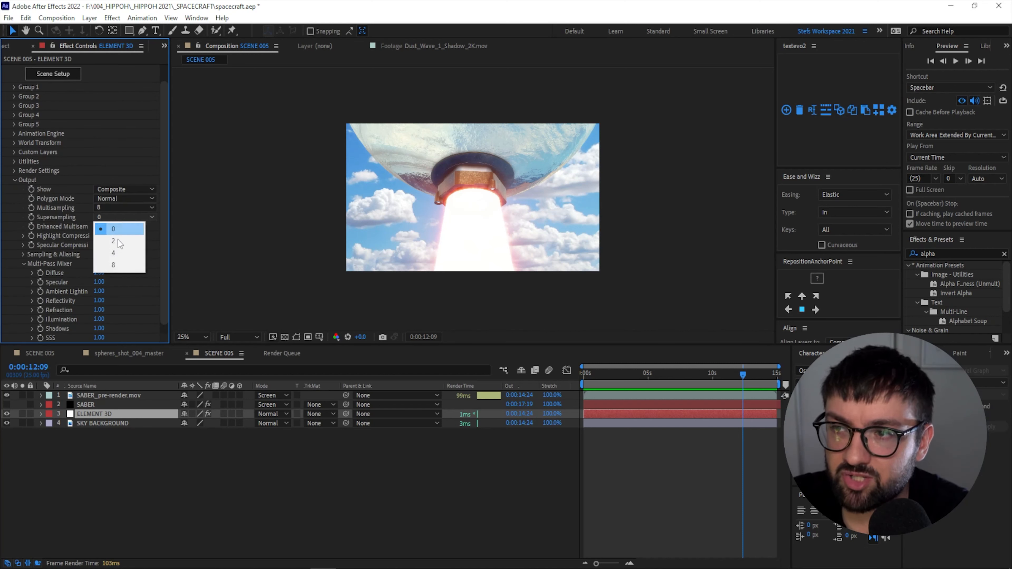
{"action": "left_click", "coordinate": [126, 242]}
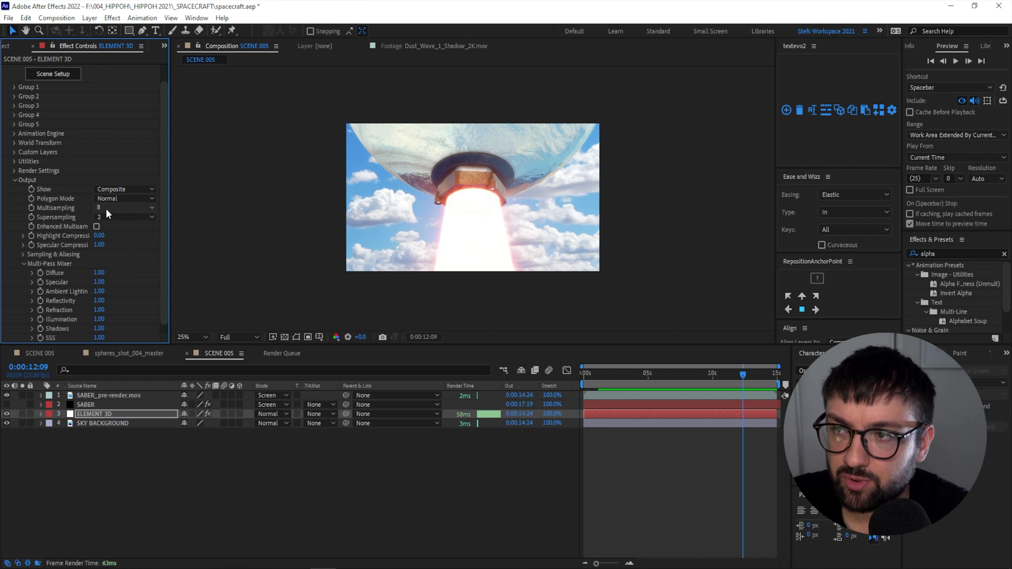
{"action": "left_click", "coordinate": [96, 226]}
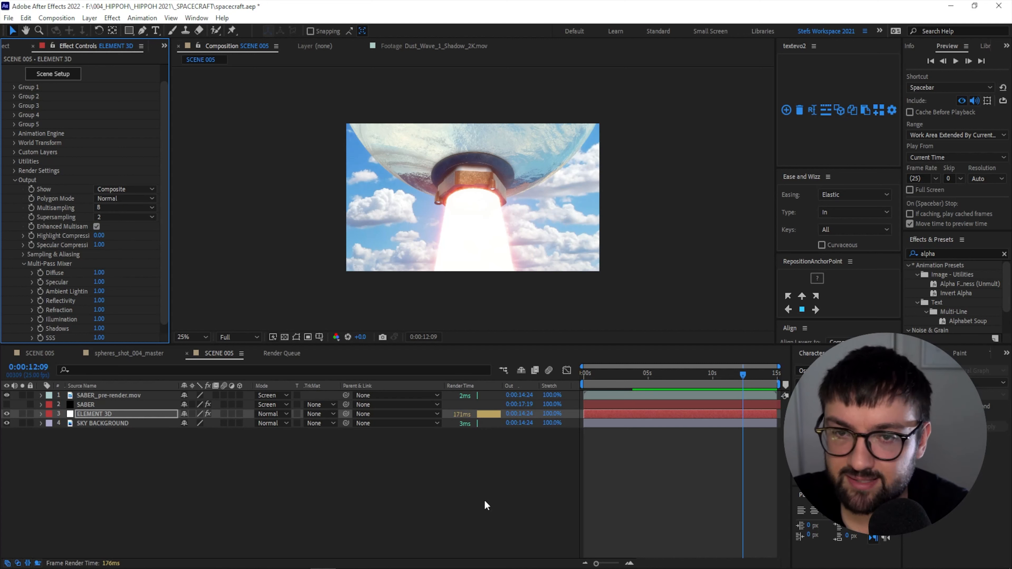
- Play back the composition from the start to examine the spacecraft and beam
{"action": "left_click", "coordinate": [734, 374]}
{"action": "left_click_drag", "start_coordinate": [729, 373], "coordinate": [561, 374]}
{"action": "key", "text": "space"}
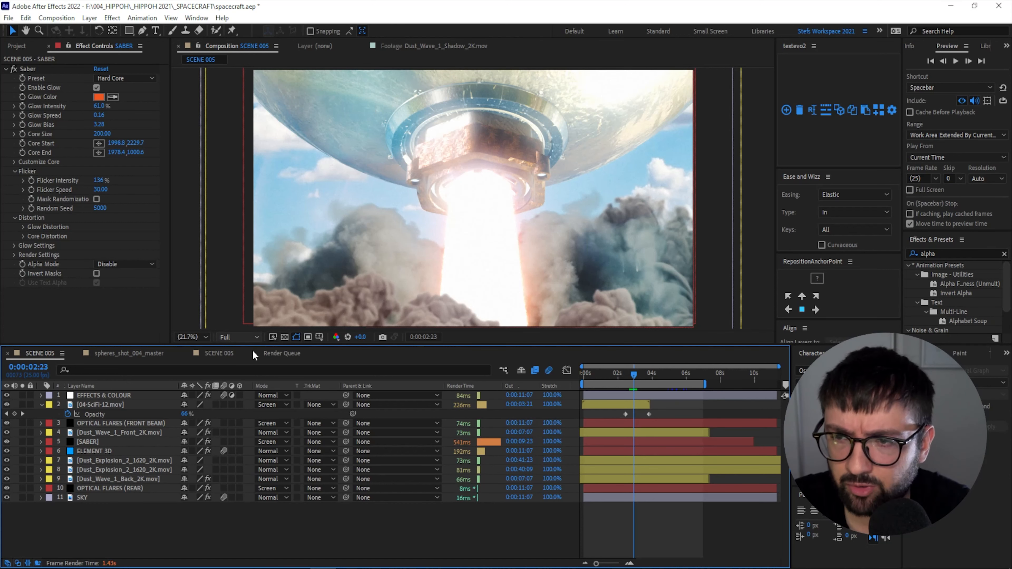
- In the rebuilt SCENE 005 composition, narrow the SABER_pre-render.mov layer horizontally so the beam fits inside the thruster opening
{"action": "left_click", "coordinate": [220, 354]}
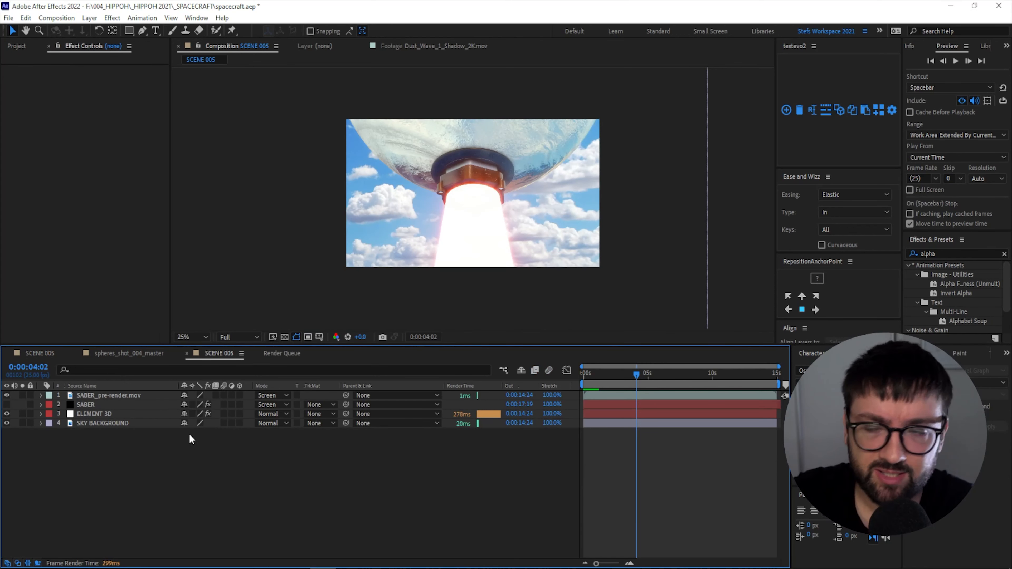
{"action": "left_click", "coordinate": [160, 395]}
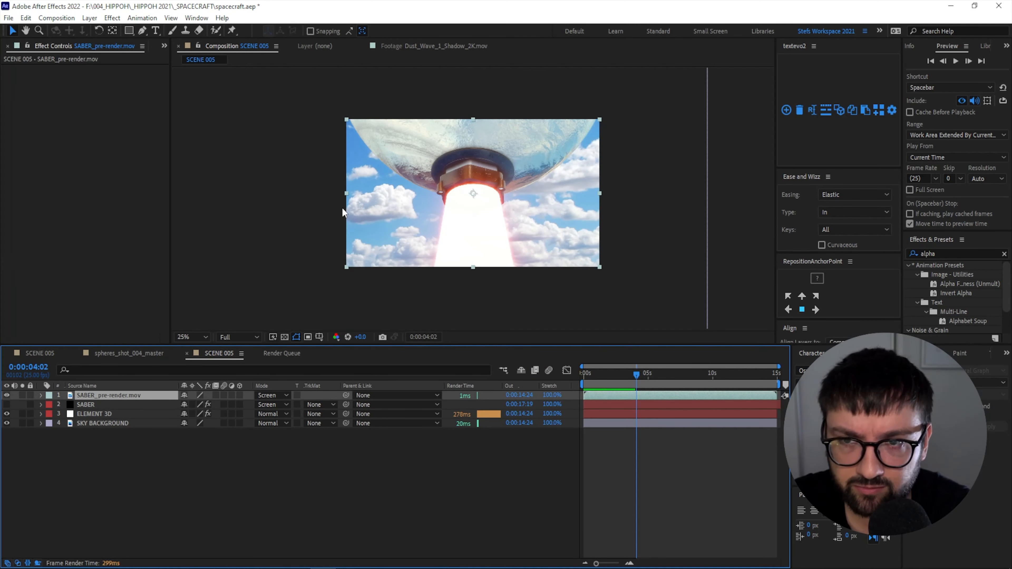
{"action": "left_click_drag", "start_coordinate": [347, 192], "coordinate": [356, 195]}
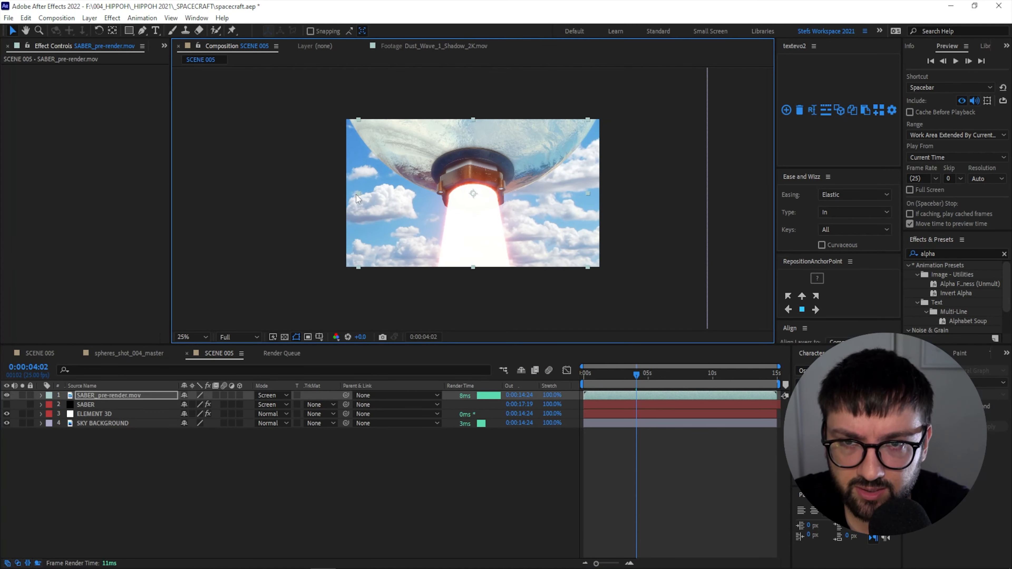
{"action": "scroll", "coordinate": [472, 185], "scroll_direction": "up", "scroll_amount": 2}
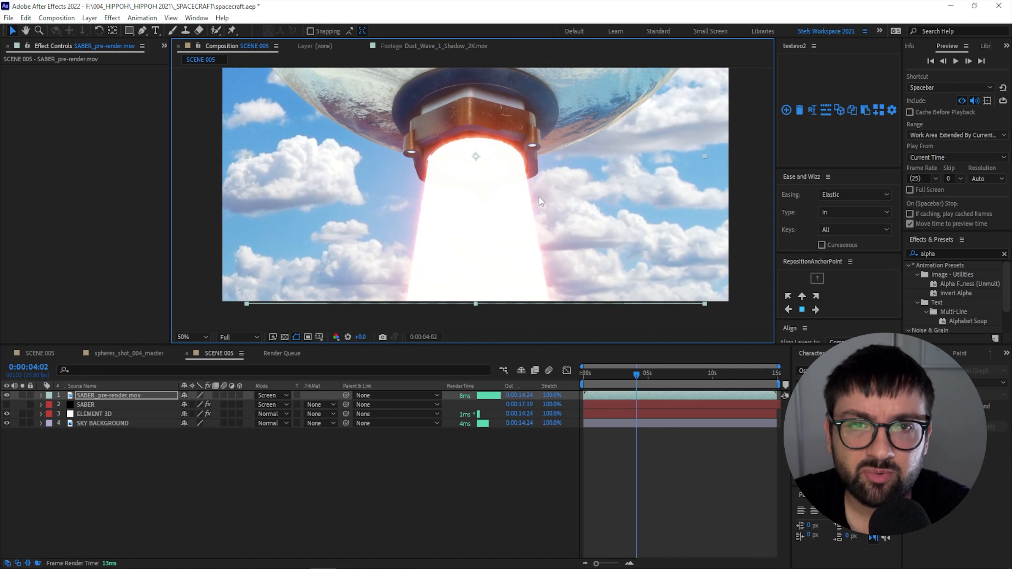
{"action": "left_click_drag", "start_coordinate": [704, 157], "coordinate": [700, 156]}
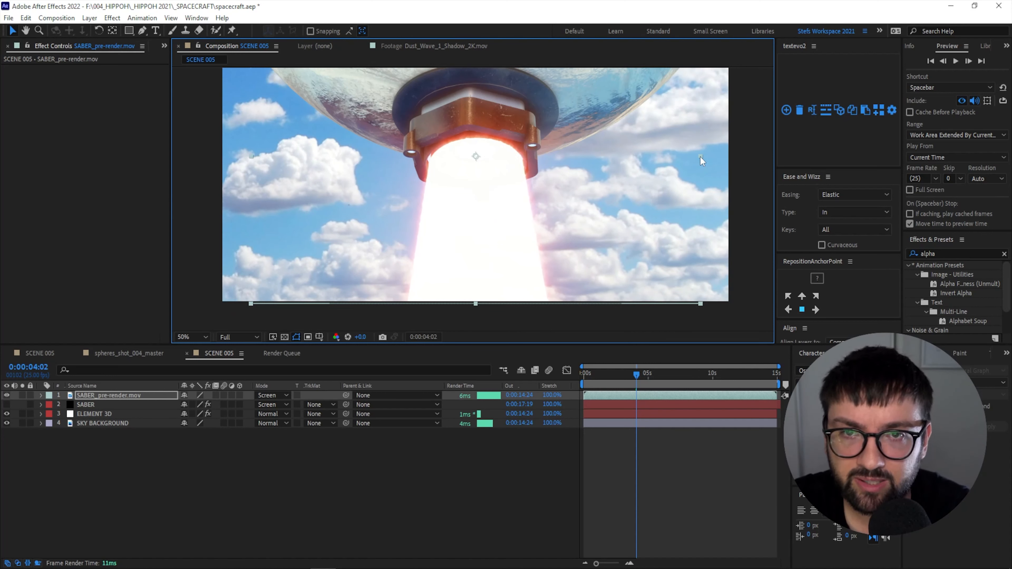
- Add a two-node camera with a 70 mm focal length and dolly it slightly closer to the spacecraft
{"action": "left_click_drag", "start_coordinate": [491, 171], "coordinate": [490, 170]}
{"action": "scroll", "coordinate": [490, 172], "scroll_direction": "down", "scroll_amount": 2}
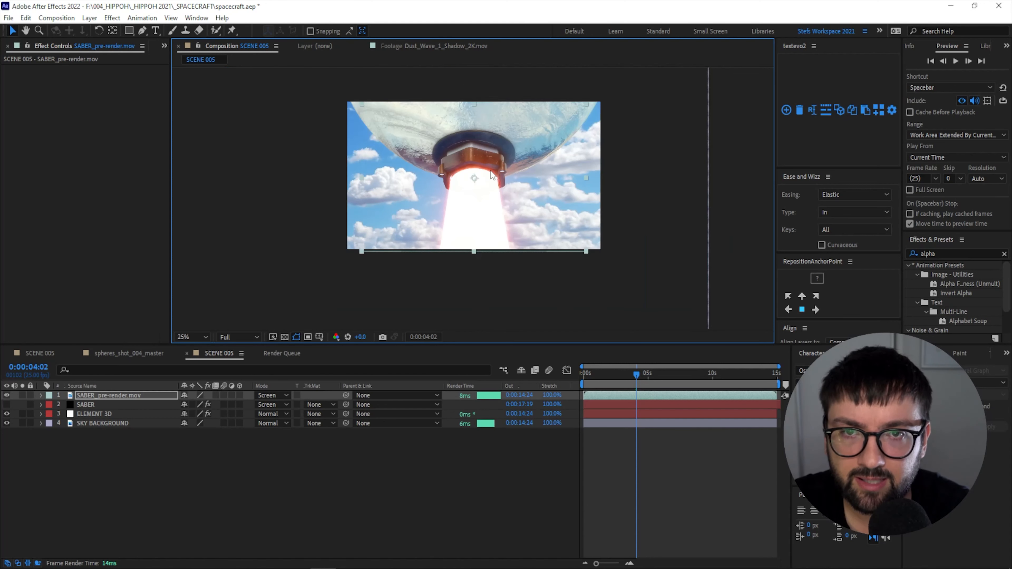
{"action": "left_click", "coordinate": [169, 493]}
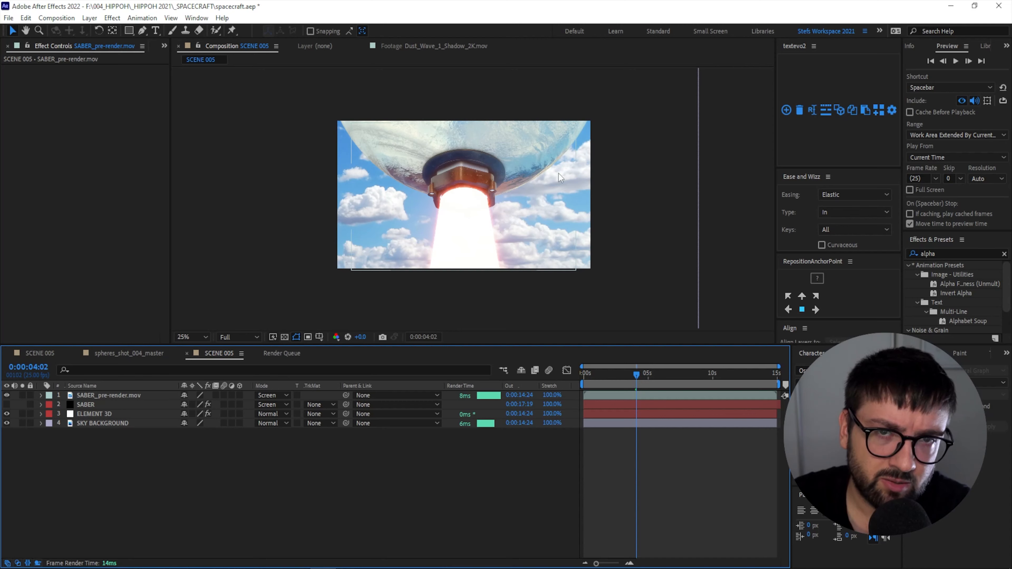
{"action": "left_click", "coordinate": [90, 17]}
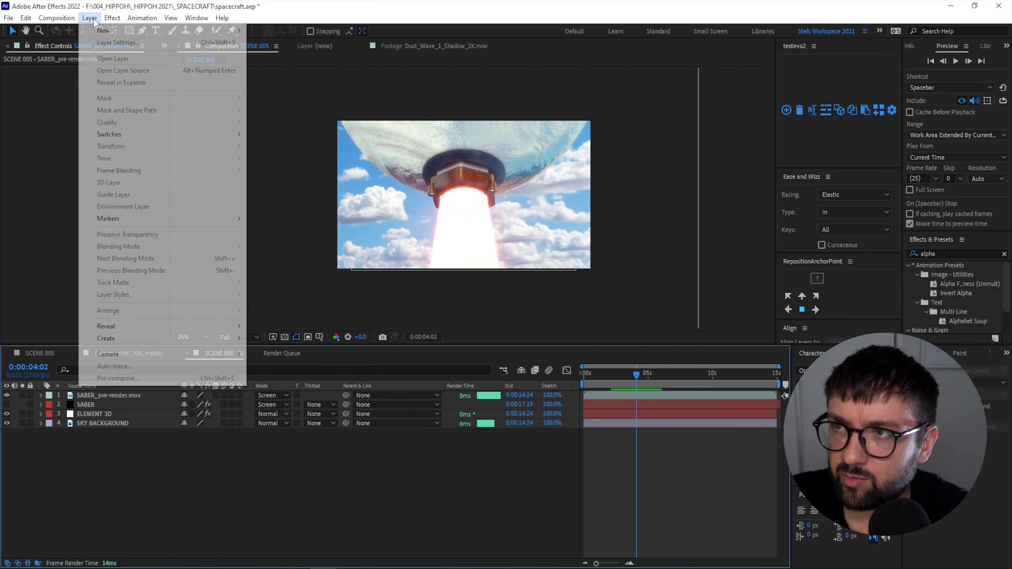
{"action": "mouse_move", "coordinate": [103, 30]}
{"action": "left_click", "coordinate": [271, 66]}
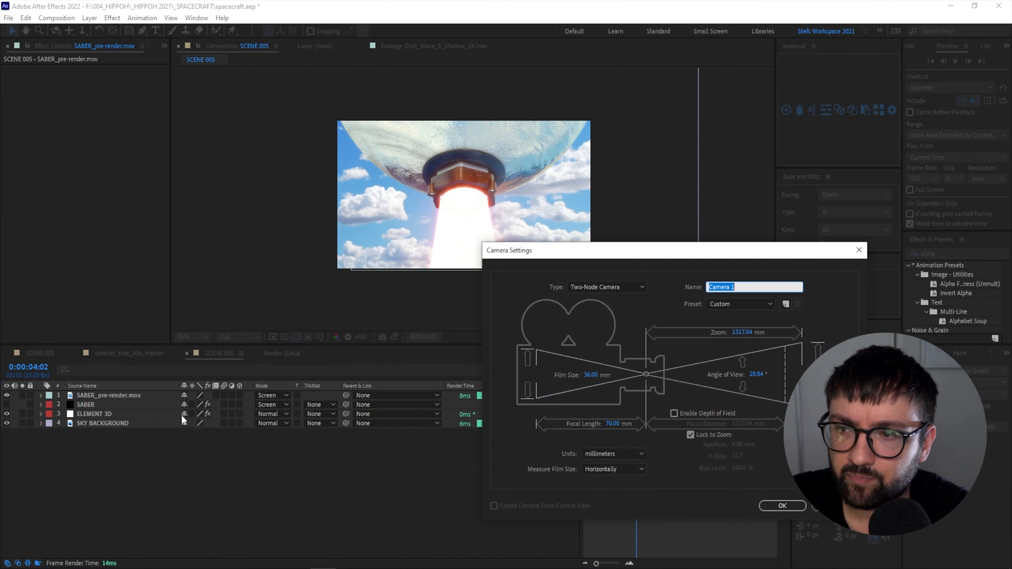
{"action": "left_click", "coordinate": [781, 506]}
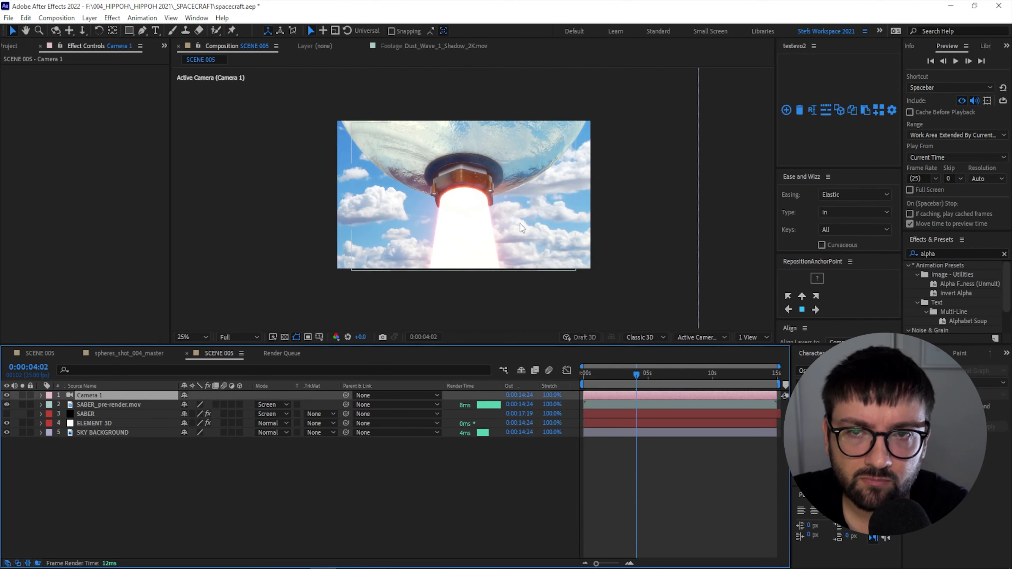
{"action": "key", "text": "c"}
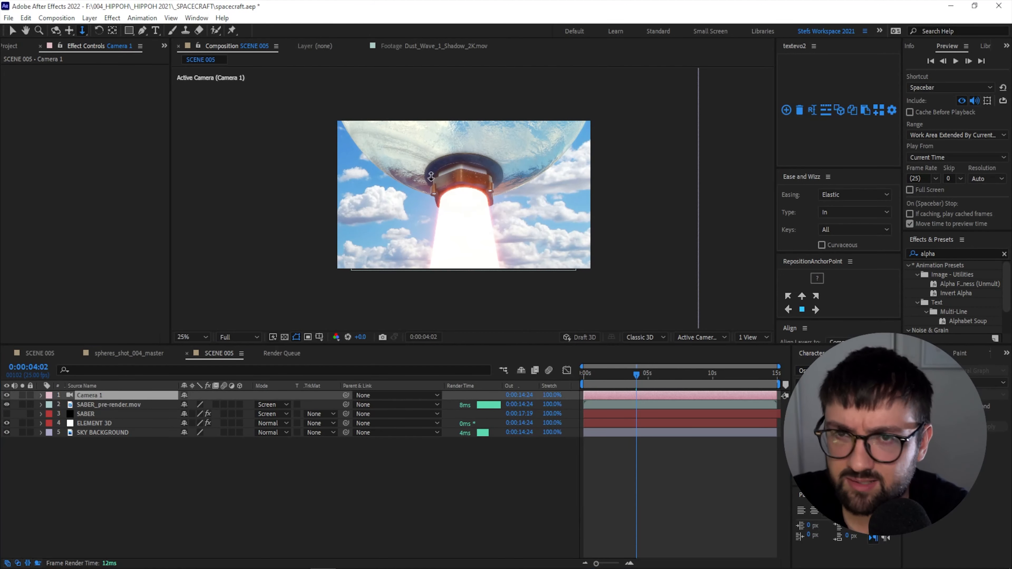
{"action": "left_click_drag", "start_coordinate": [432, 177], "coordinate": [490, 197]}
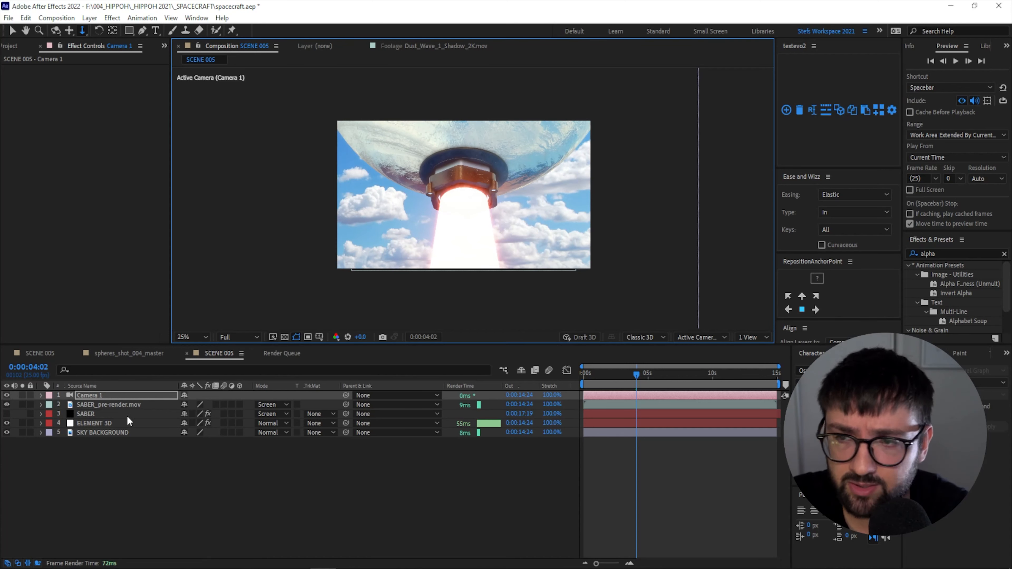
- Add a white point light with 100% intensity, no falloff and shadow casting enabled
{"action": "left_click", "coordinate": [89, 17]}
{"action": "mouse_move", "coordinate": [223, 31]}
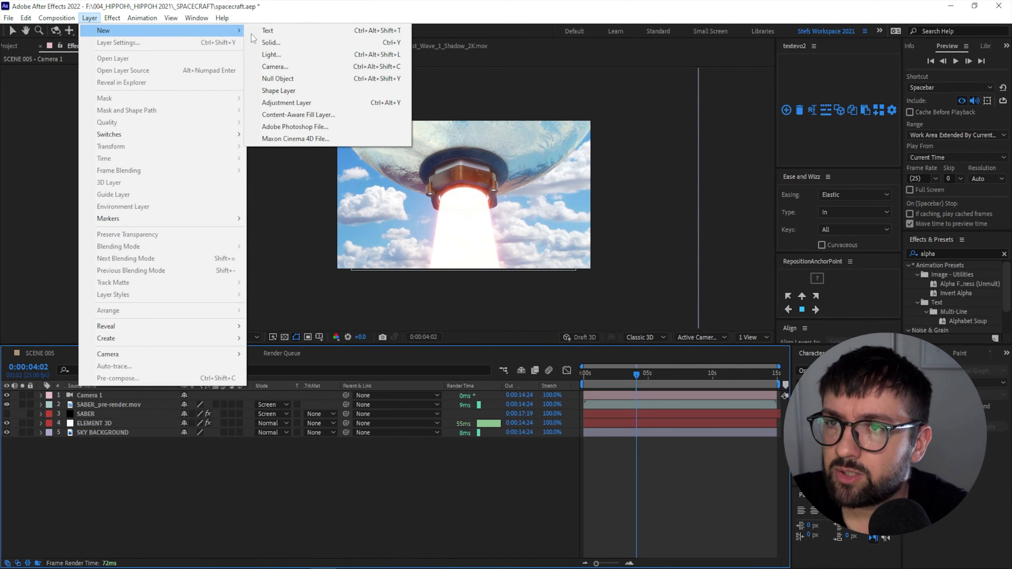
{"action": "left_click", "coordinate": [272, 54]}
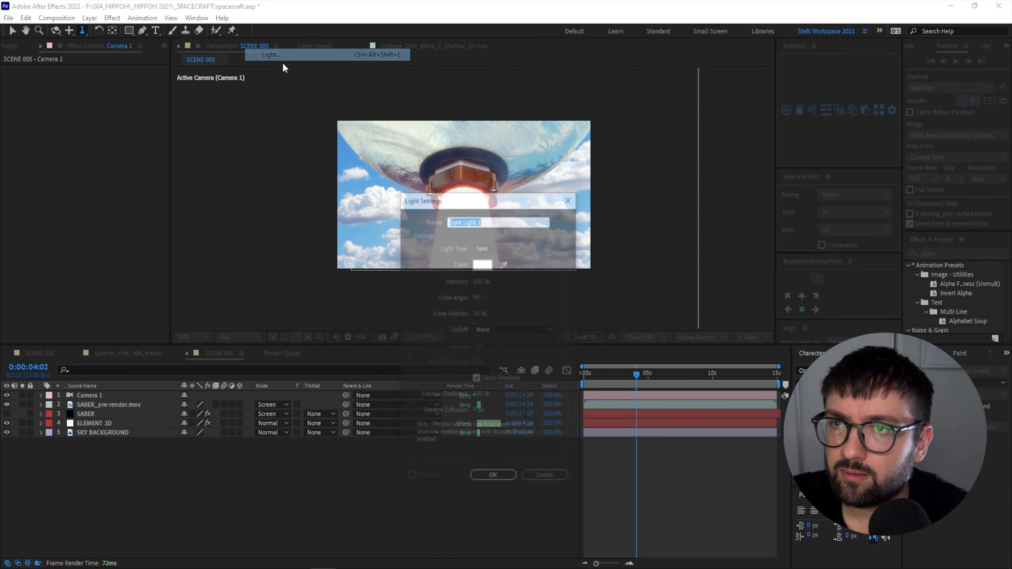
{"action": "left_click", "coordinate": [499, 248]}
{"action": "left_click", "coordinate": [499, 275]}
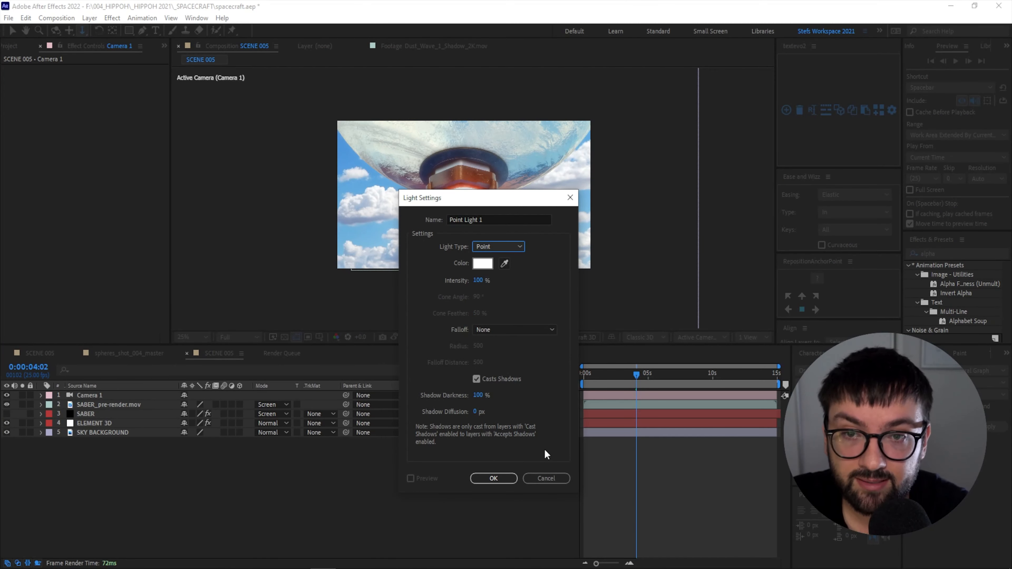
{"action": "left_click", "coordinate": [494, 479]}
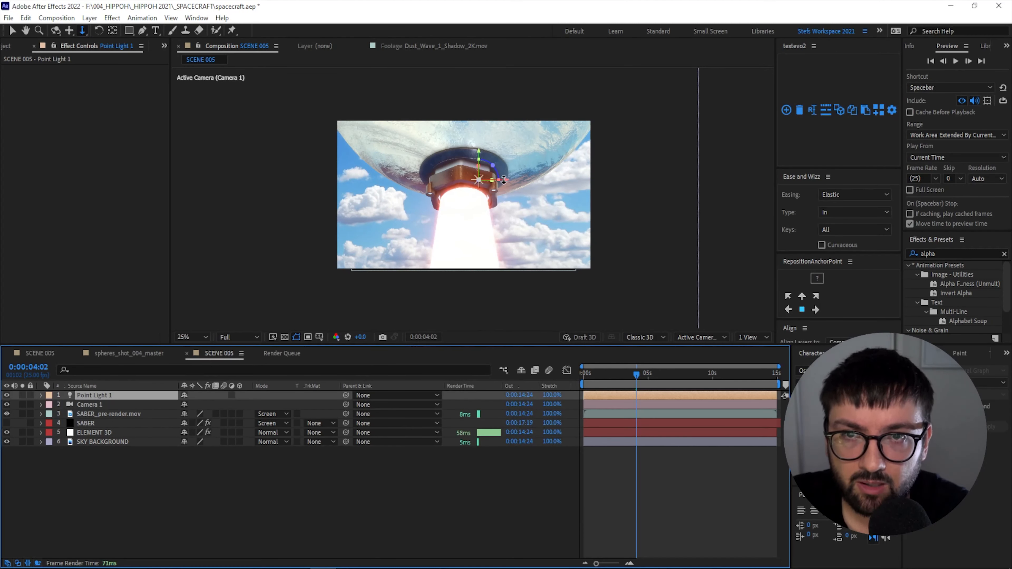
- Move the point light horizontally along its X axis to the right side of the spacecraft
{"action": "key", "text": "v"}
{"action": "scroll", "coordinate": [498, 181], "scroll_direction": "up", "scroll_amount": 2}
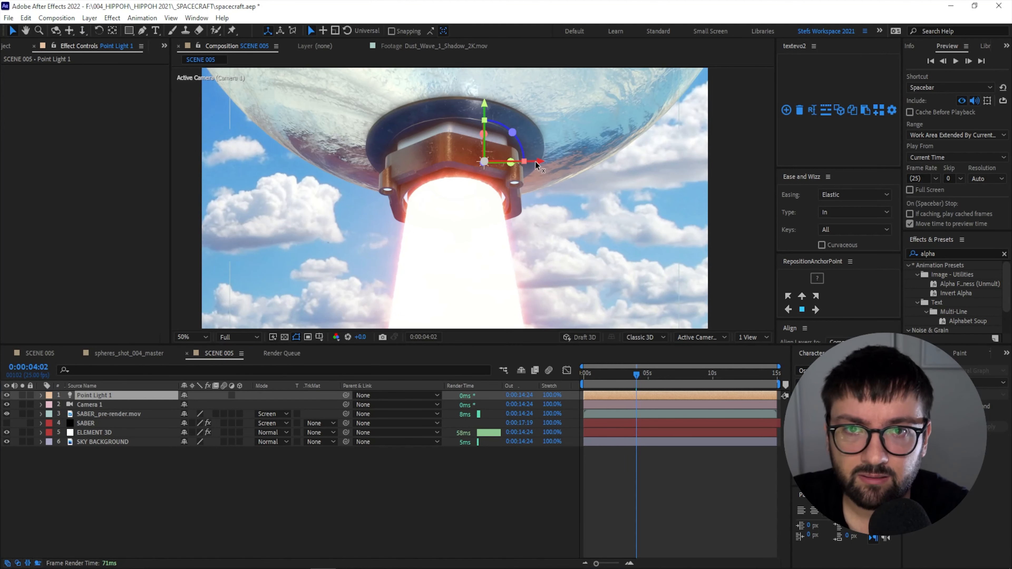
{"action": "left_click_drag", "start_coordinate": [538, 166], "coordinate": [685, 178]}
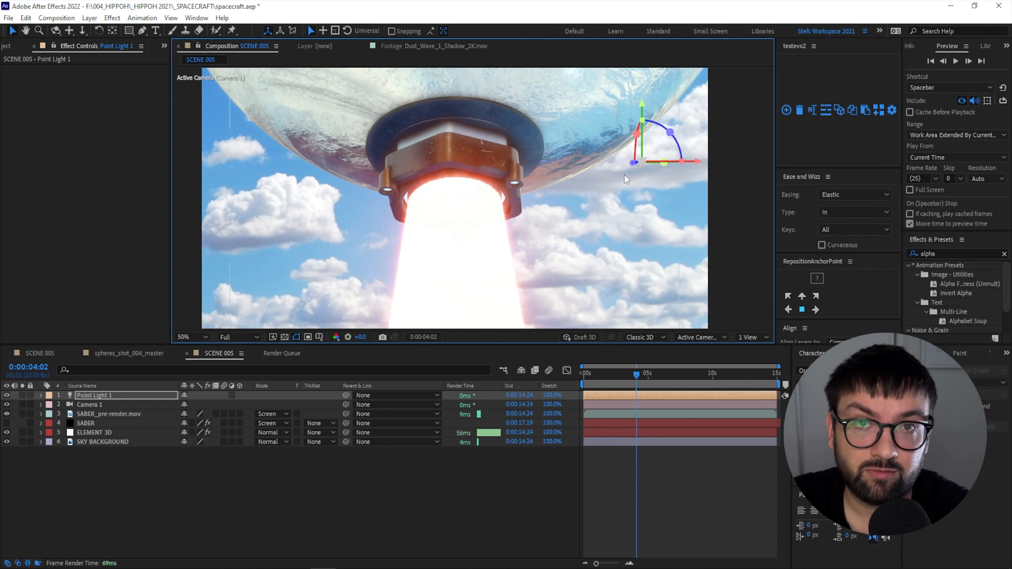
{"action": "scroll", "coordinate": [625, 175], "scroll_direction": "down", "scroll_amount": 2}
{"action": "left_click", "coordinate": [112, 452]}
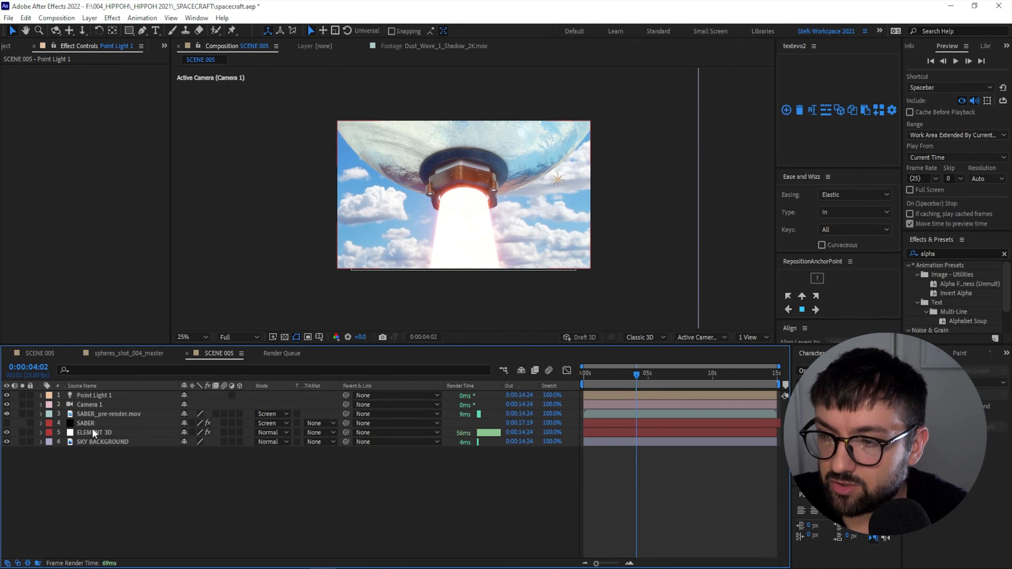
- Turn on Use Comp Lights in the Lighting render settings of the ELEMENT 3D layer's Element effect
{"action": "left_click", "coordinate": [94, 434]}
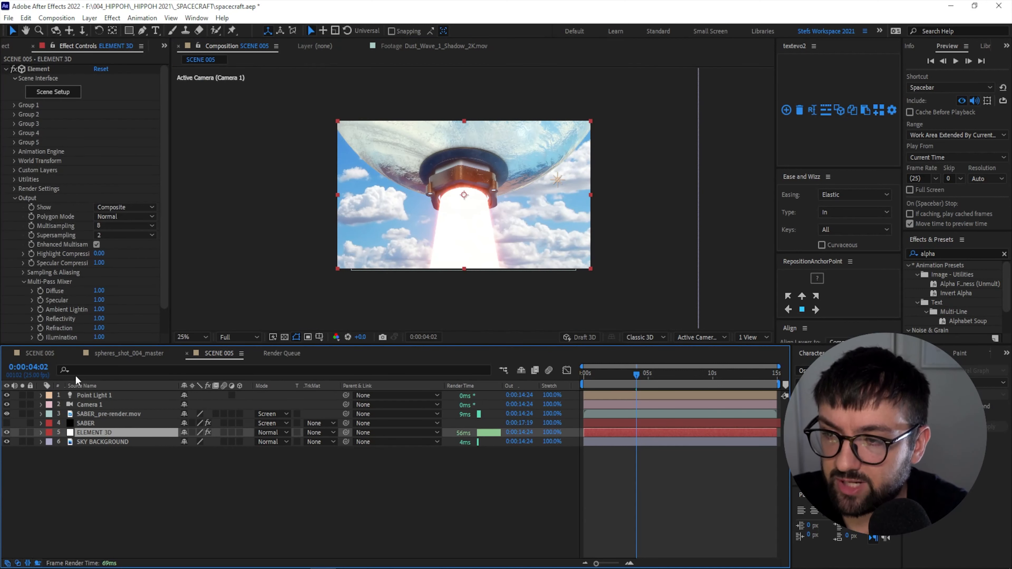
{"action": "left_click", "coordinate": [15, 197]}
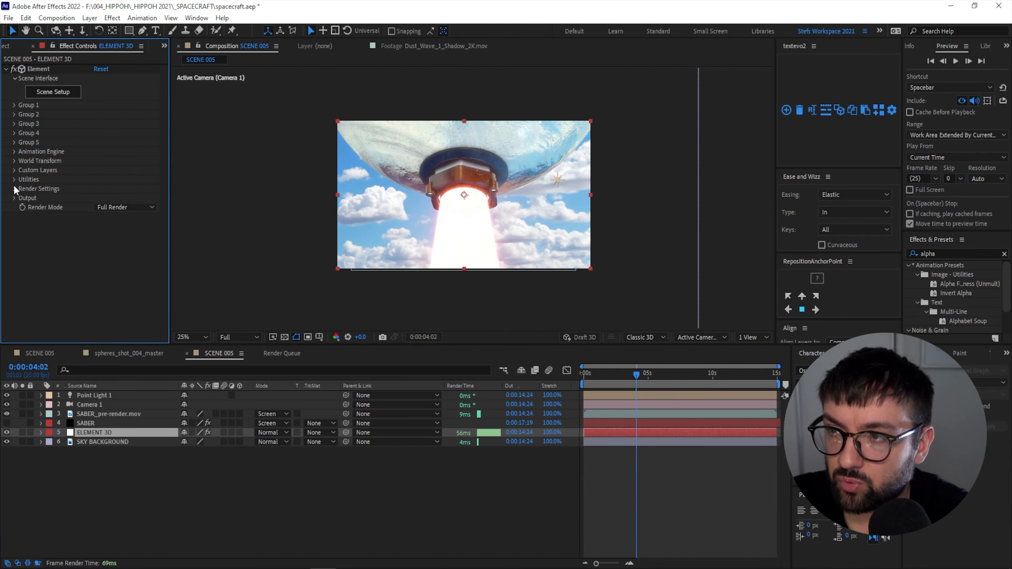
{"action": "left_click", "coordinate": [14, 188]}
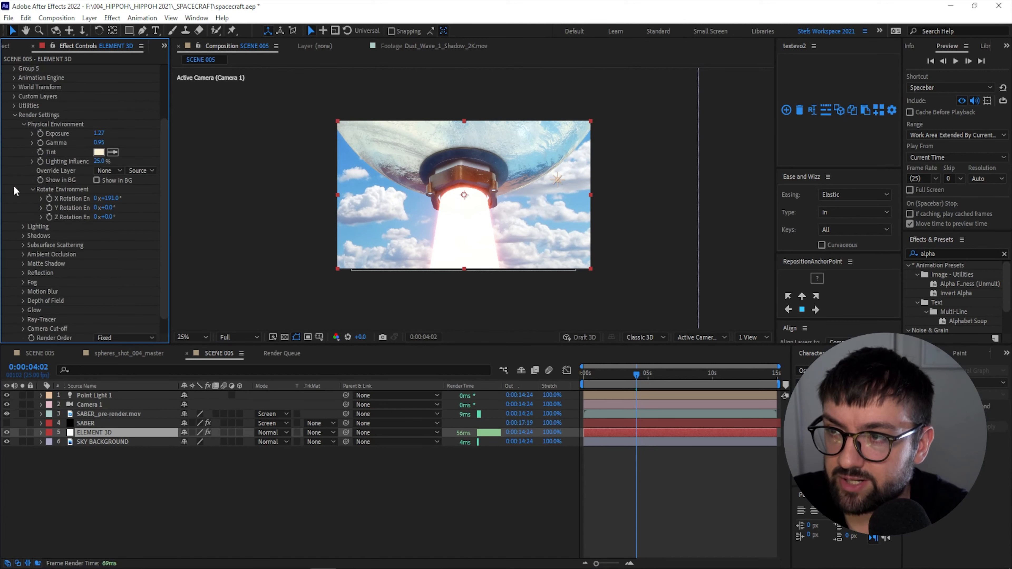
{"action": "left_click", "coordinate": [23, 227]}
{"action": "left_click", "coordinate": [97, 236]}
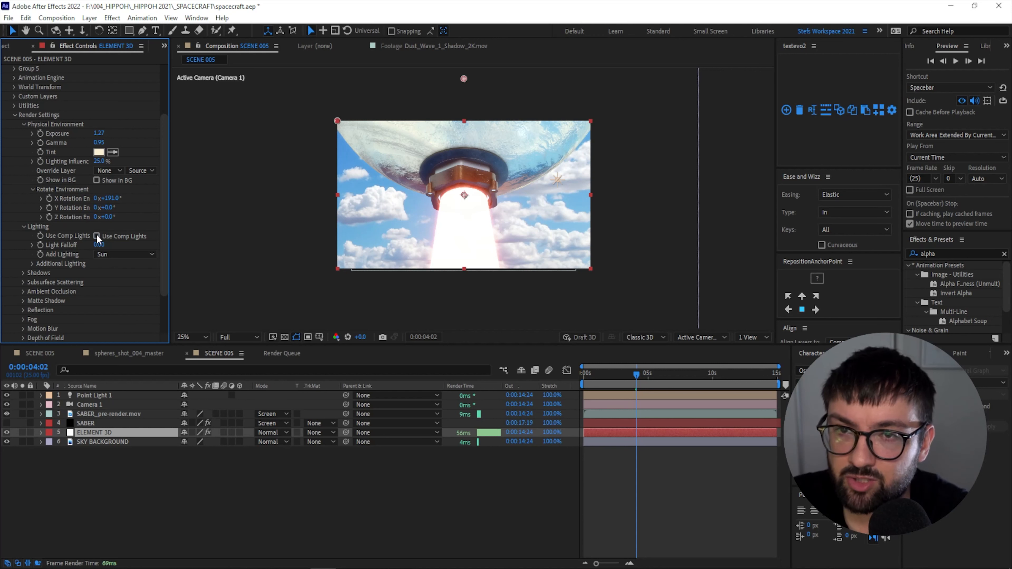
{"action": "left_click", "coordinate": [97, 236]}
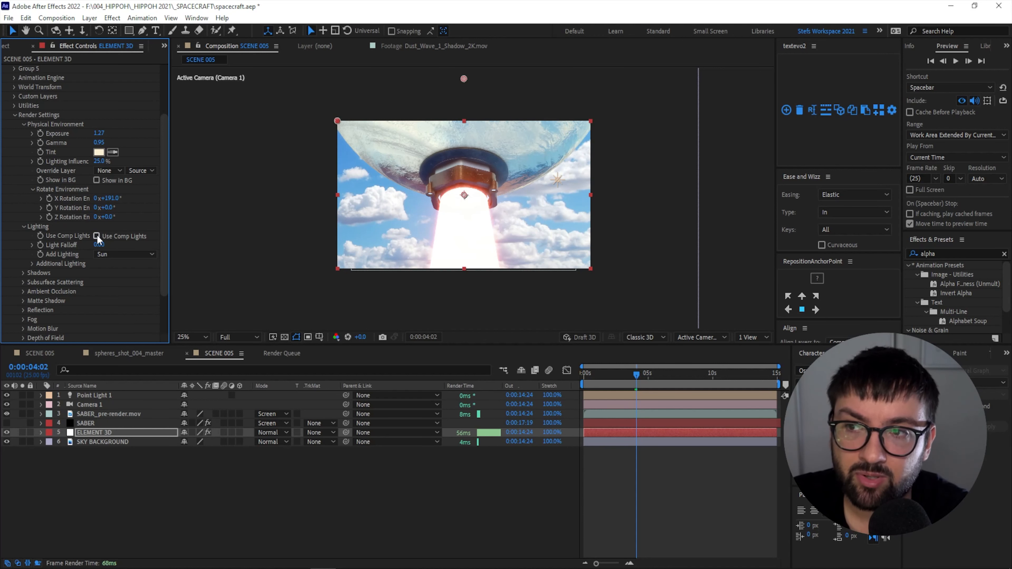
{"action": "left_click", "coordinate": [96, 236]}
- Set the point light's intensity to 3000% in its light options
{"action": "left_click", "coordinate": [557, 179]}
{"action": "left_click", "coordinate": [41, 396]}
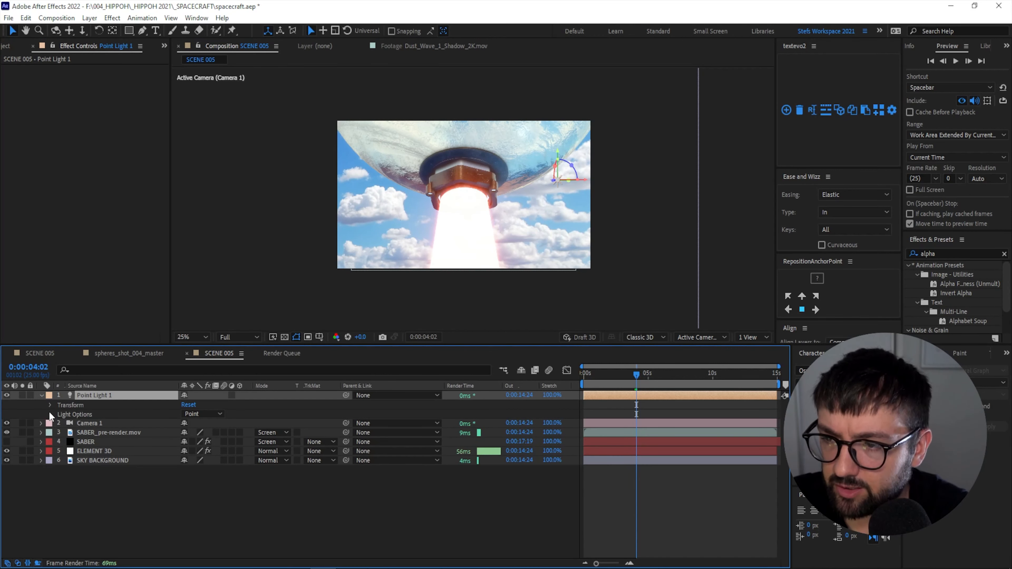
{"action": "left_click", "coordinate": [50, 415]}
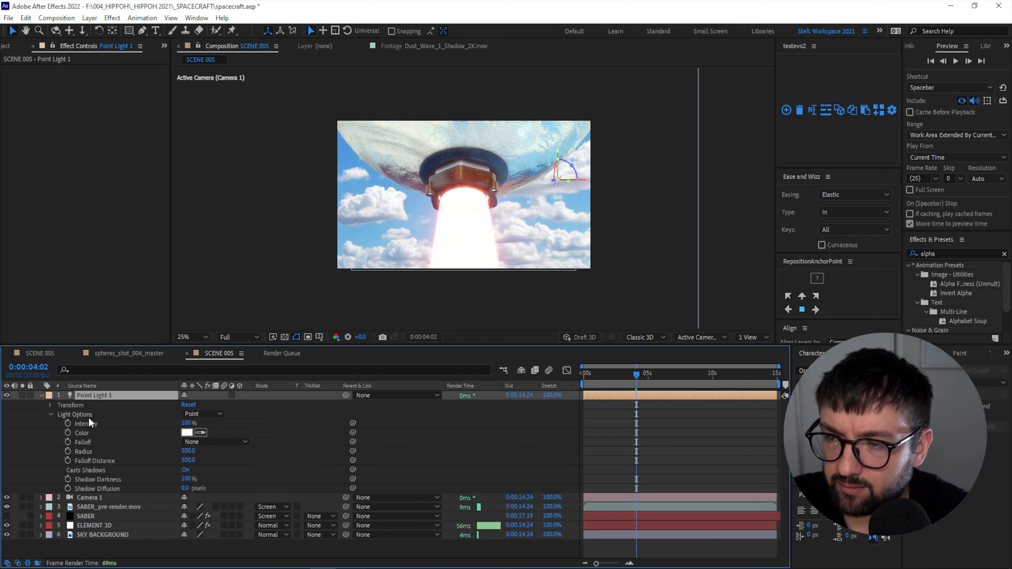
{"action": "left_click_drag", "start_coordinate": [184, 422], "coordinate": [1008, 434]}
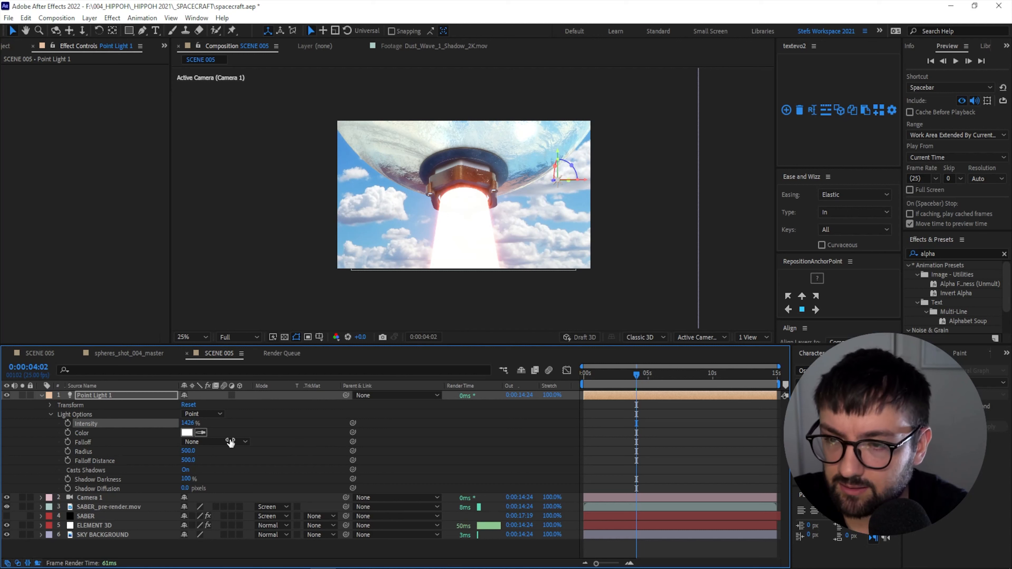
{"action": "left_click", "coordinate": [190, 423]}
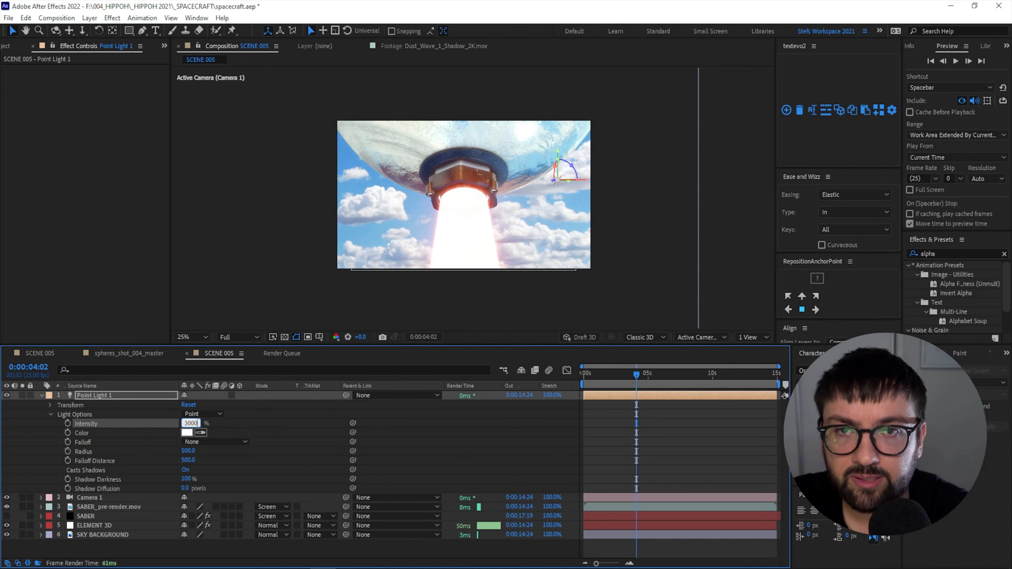
{"action": "key", "text": "Return"}
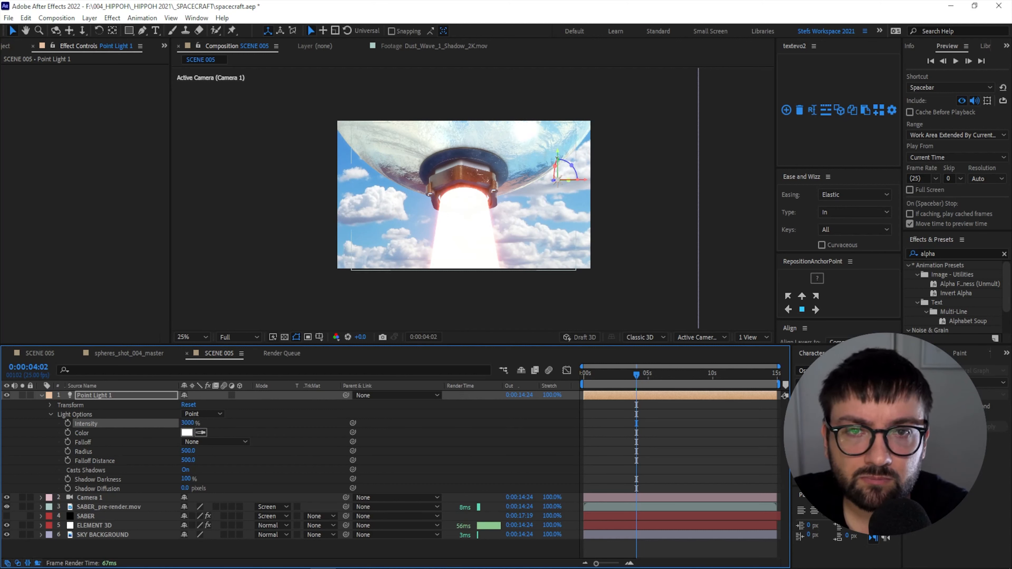
- Reposition the point light just outside the right edge of the frame and set its intensity to 5000%
{"action": "left_click_drag", "start_coordinate": [557, 156], "coordinate": [558, 458]}
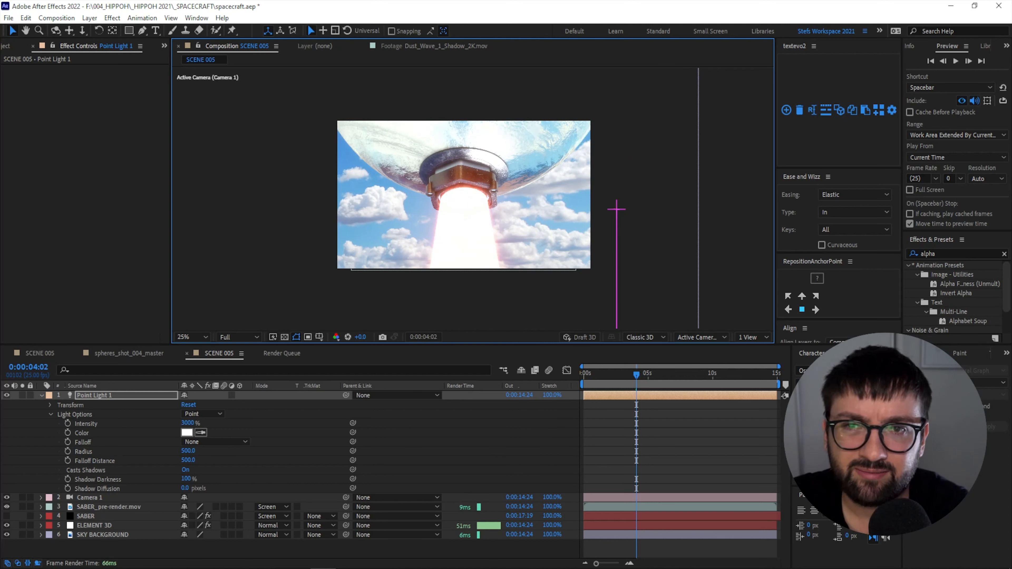
{"action": "left_click_drag", "start_coordinate": [517, 568], "coordinate": [603, 150]}
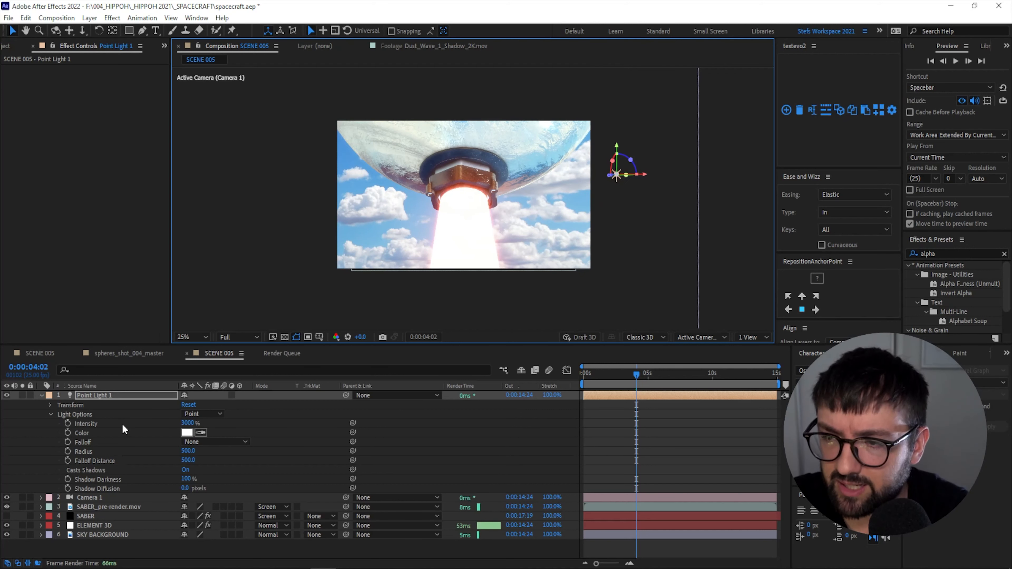
{"action": "left_click", "coordinate": [189, 423]}
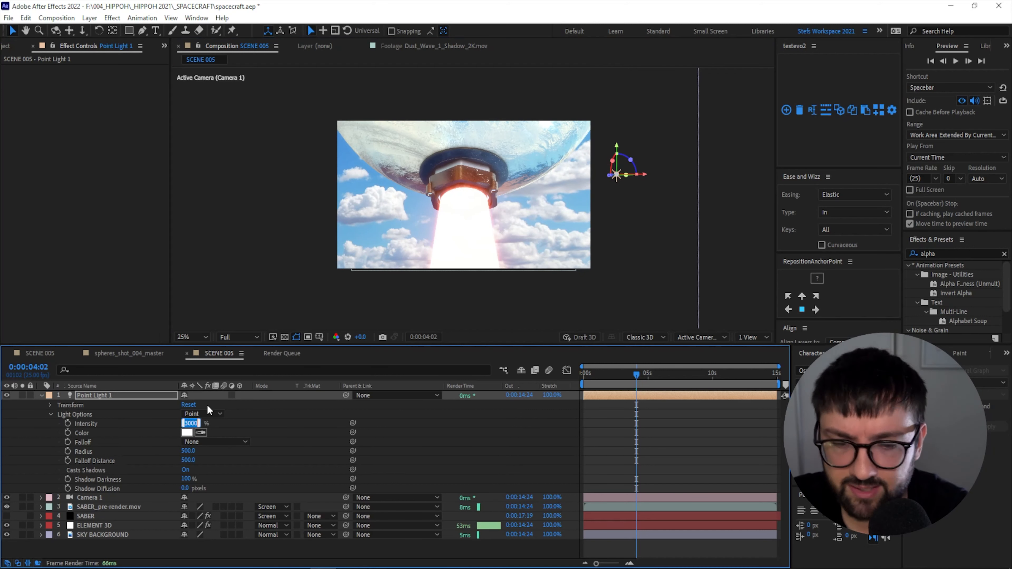
{"action": "type", "text": "5000"}
{"action": "key", "text": "Return"}
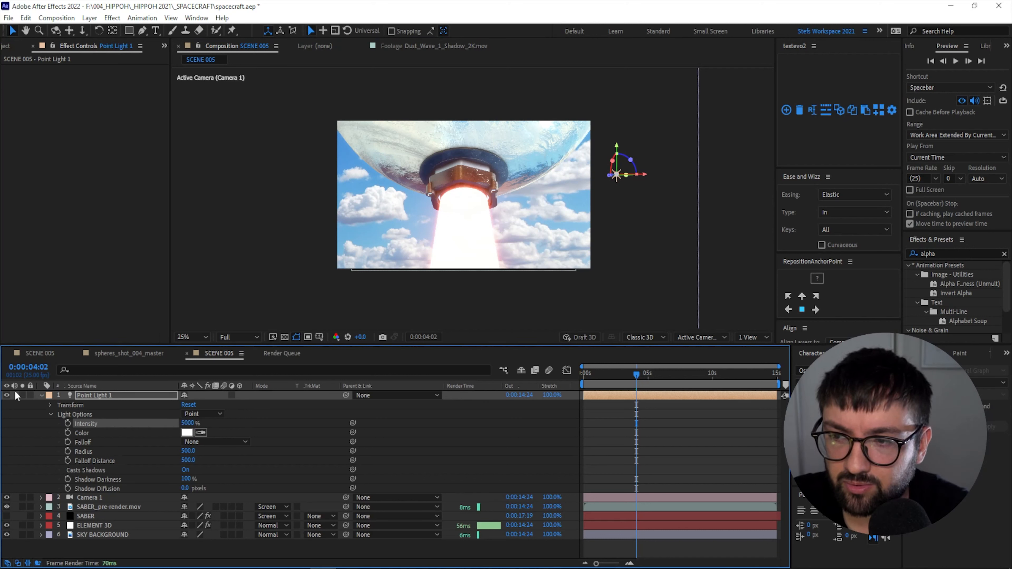
- Compare the shot with the point light hidden and shown, and move the light slightly lower beside the frame
{"action": "left_click", "coordinate": [7, 395]}
{"action": "left_click", "coordinate": [7, 395]}
{"action": "left_click", "coordinate": [7, 395]}
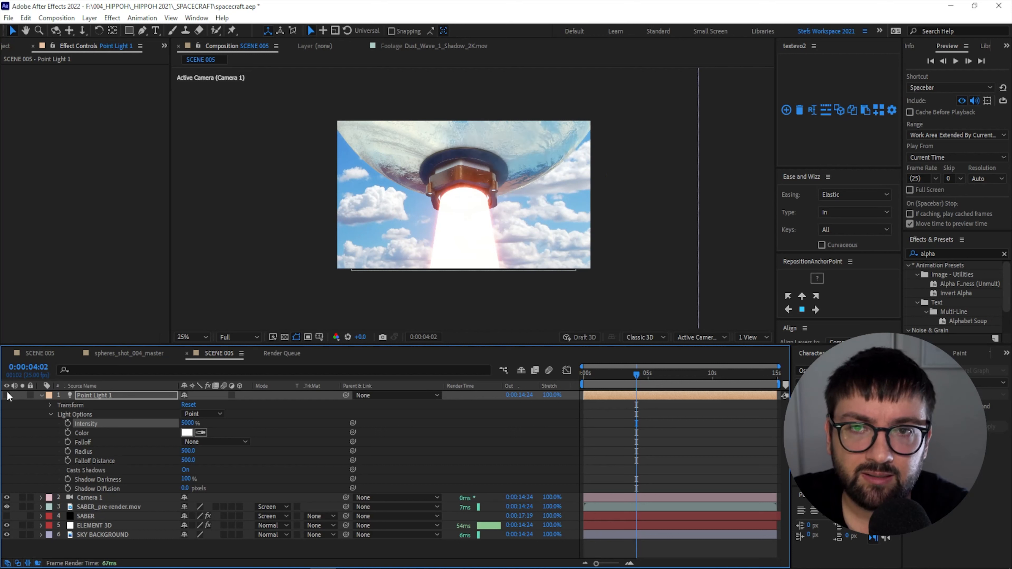
{"action": "left_click", "coordinate": [7, 396]}
{"action": "left_click_drag", "start_coordinate": [617, 149], "coordinate": [622, 176]}
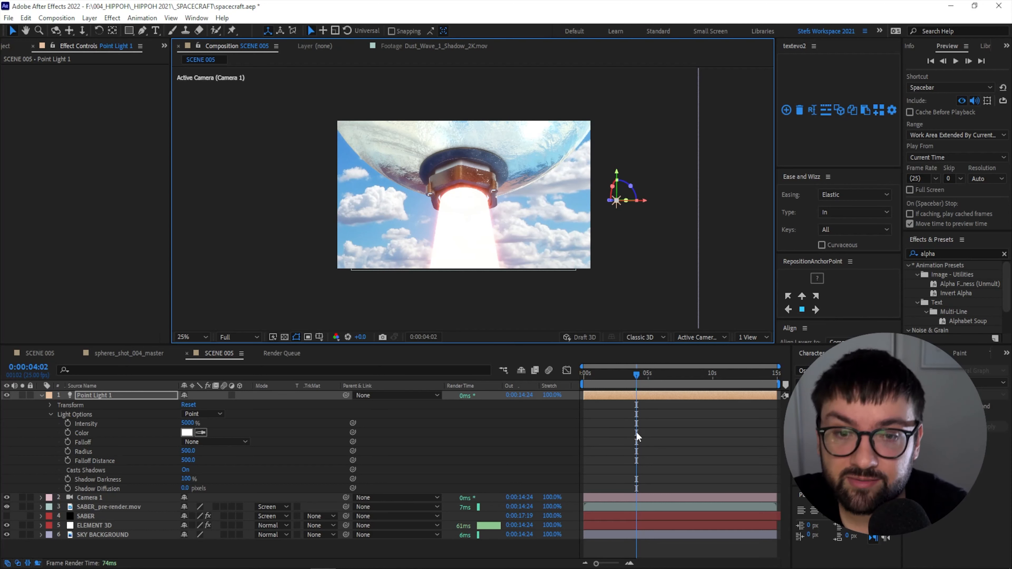
{"action": "key", "text": "ctrl+shift+a"}
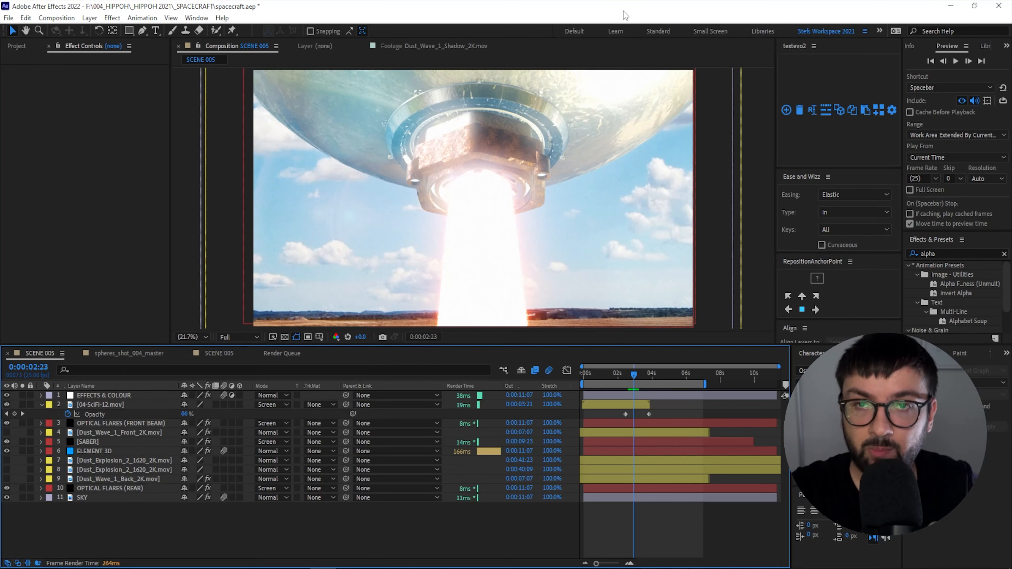
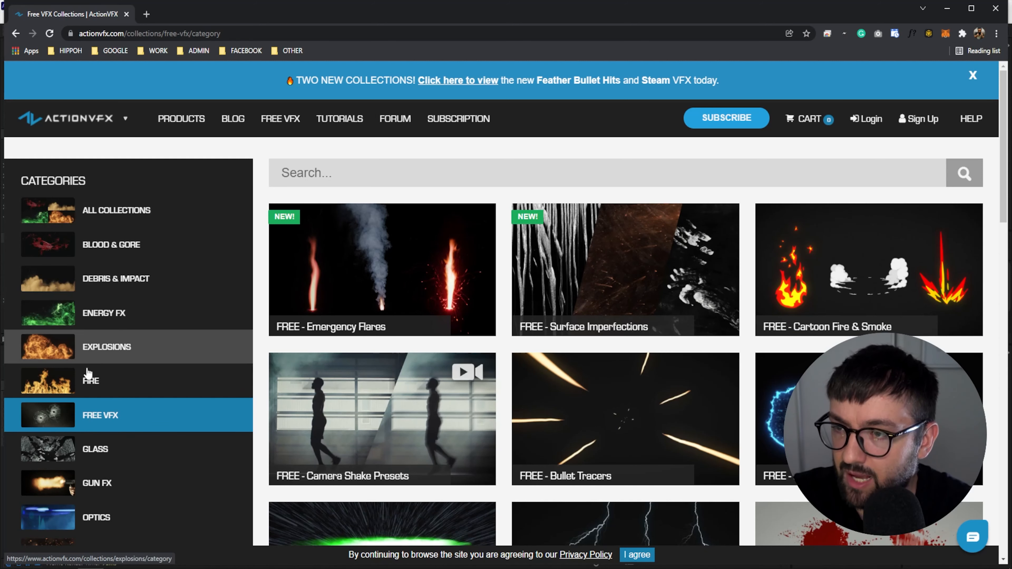
- Switch to the ActionVFX website and browse the Explosions category for stock footage such as dust explosions
{"action": "left_click", "coordinate": [68, 349]}
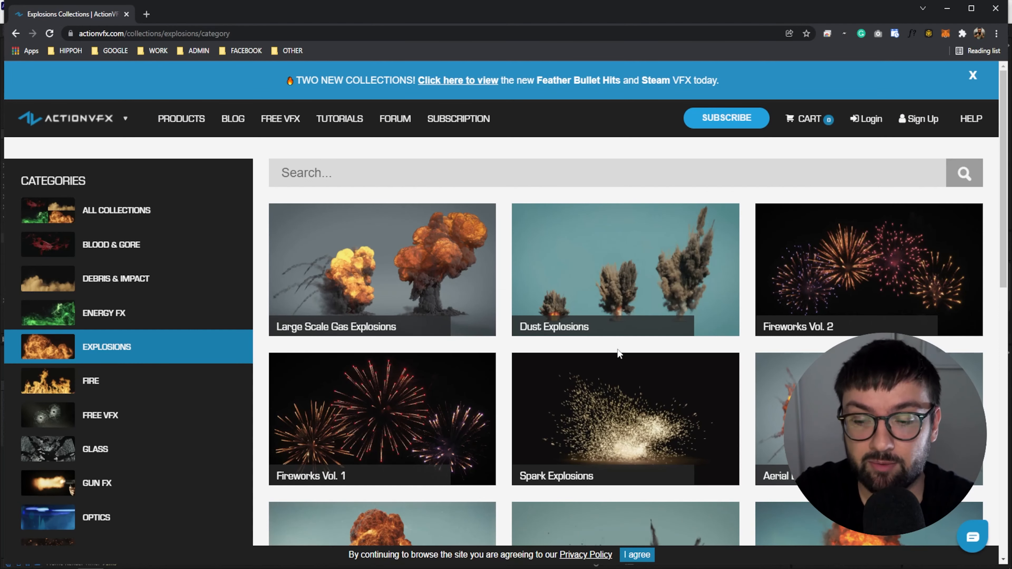
{"action": "scroll", "coordinate": [609, 360], "scroll_direction": "down", "scroll_amount": 6}
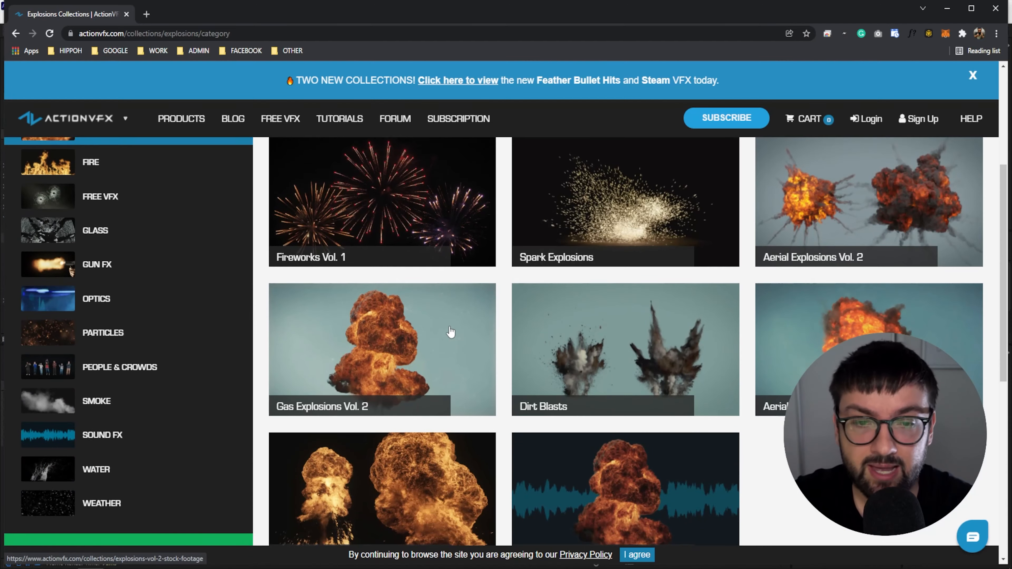
{"action": "scroll", "coordinate": [450, 334], "scroll_direction": "down", "scroll_amount": 4}
{"action": "scroll", "coordinate": [703, 425], "scroll_direction": "up", "scroll_amount": 8}
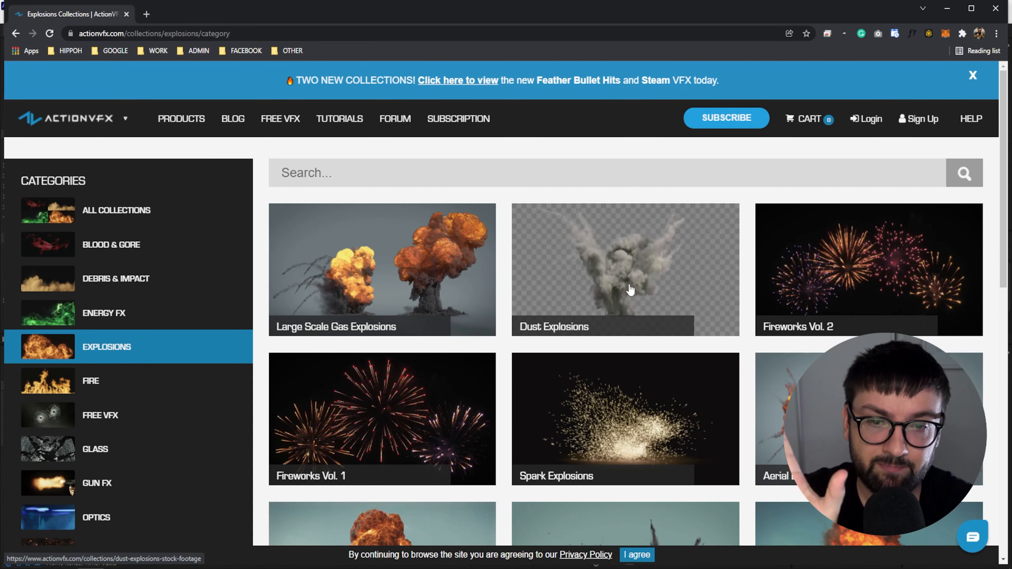
- Look through the rest of the Explosions collections and browse the Debris & Impact category for dust footage
{"action": "scroll", "coordinate": [630, 290], "scroll_direction": "down", "scroll_amount": 2}
{"action": "scroll", "coordinate": [630, 290], "scroll_direction": "down", "scroll_amount": 5}
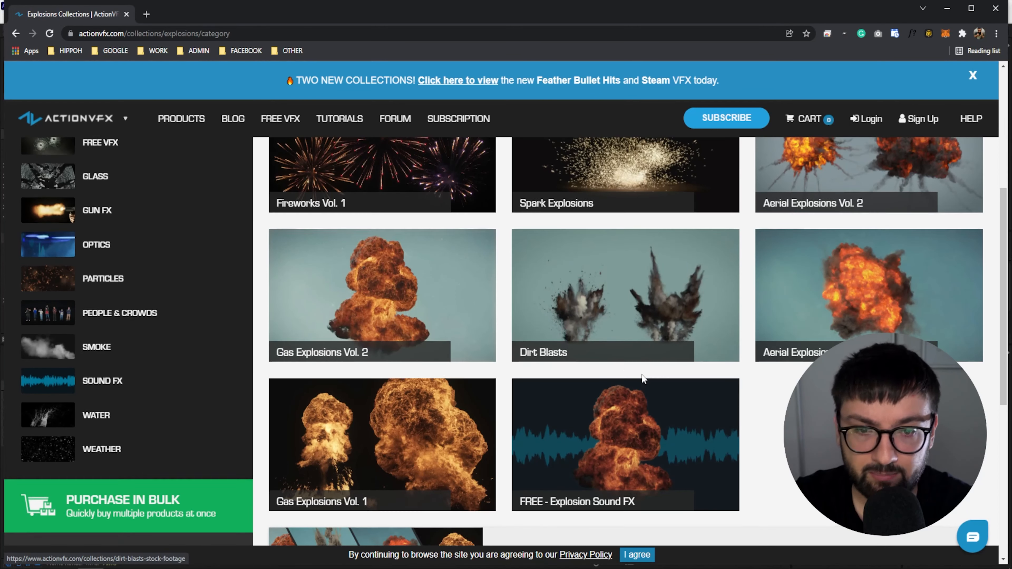
{"action": "scroll", "coordinate": [795, 365], "scroll_direction": "up", "scroll_amount": 5}
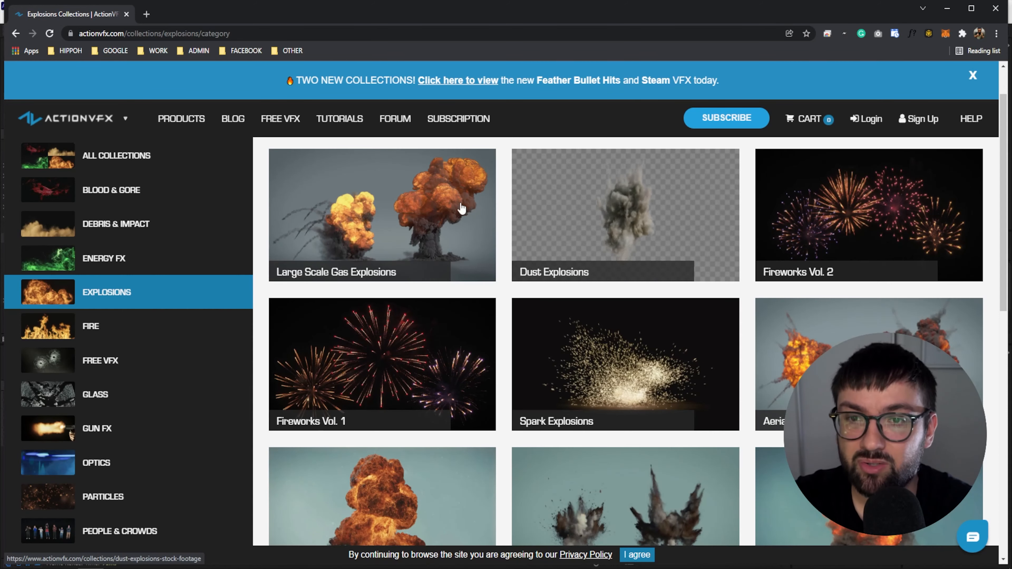
{"action": "left_click", "coordinate": [120, 224]}
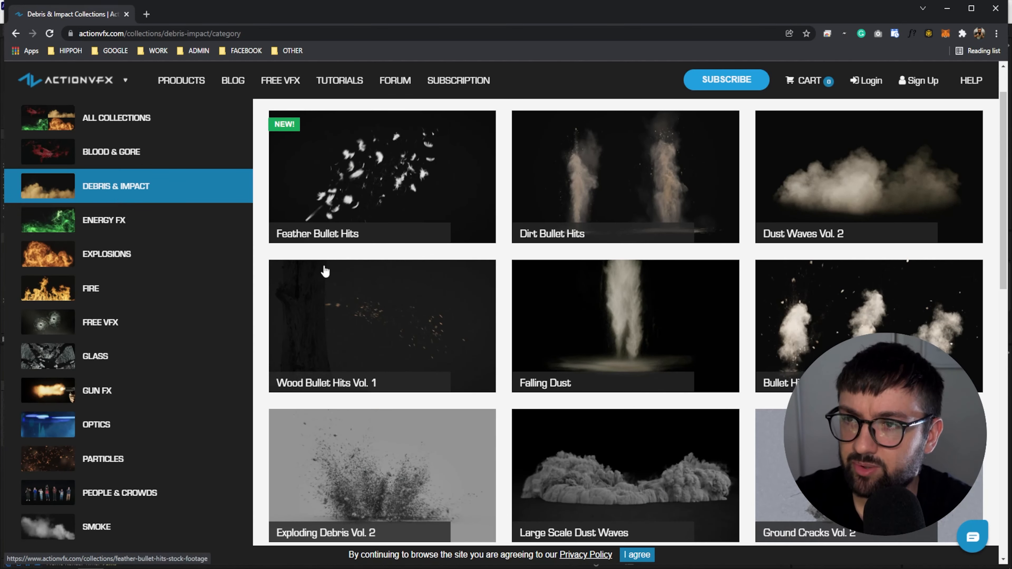
{"action": "scroll", "coordinate": [326, 271], "scroll_direction": "down", "scroll_amount": 3}
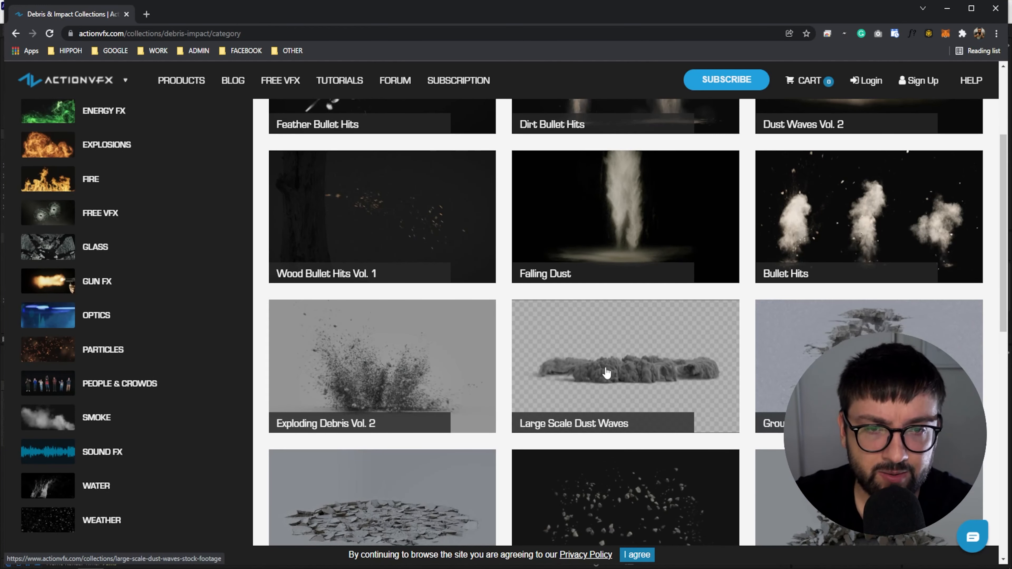
- Open the Large Scale Dust Waves collection and examine its dust wave previews, including the high-angle and top-angle clips
{"action": "left_click", "coordinate": [618, 363]}
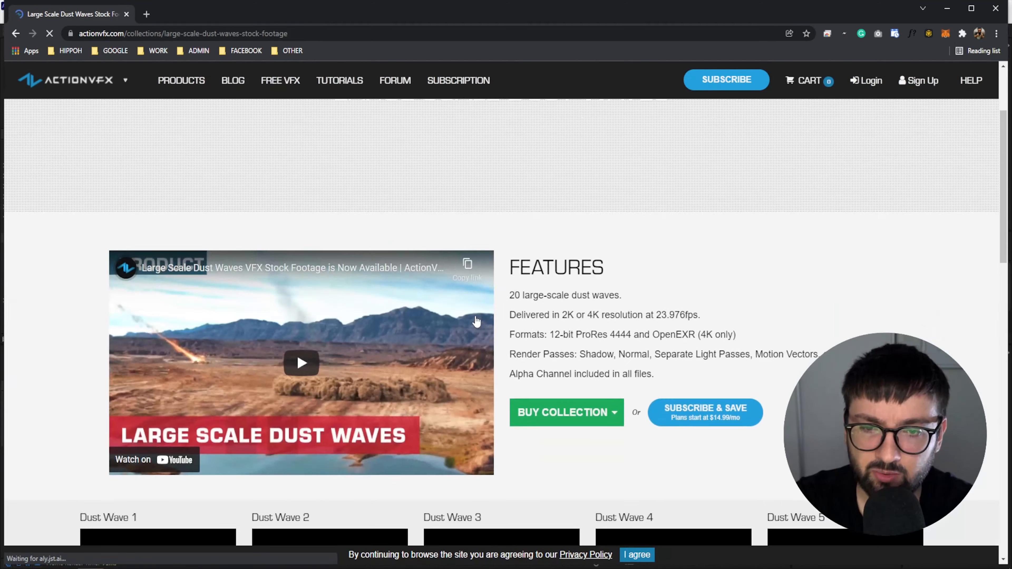
{"action": "scroll", "coordinate": [476, 321], "scroll_direction": "down", "scroll_amount": 10}
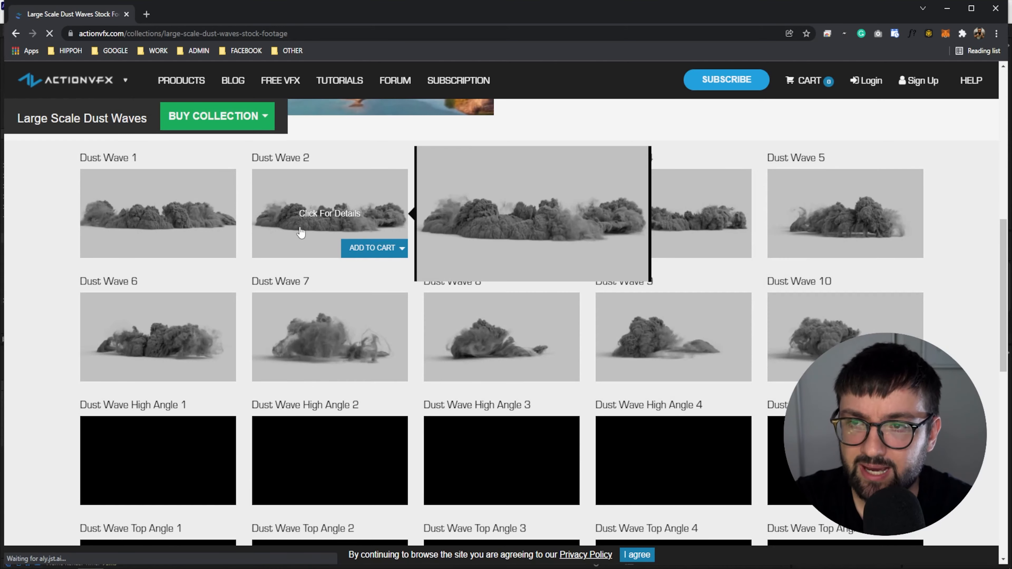
{"action": "scroll", "coordinate": [303, 223], "scroll_direction": "up", "scroll_amount": 3}
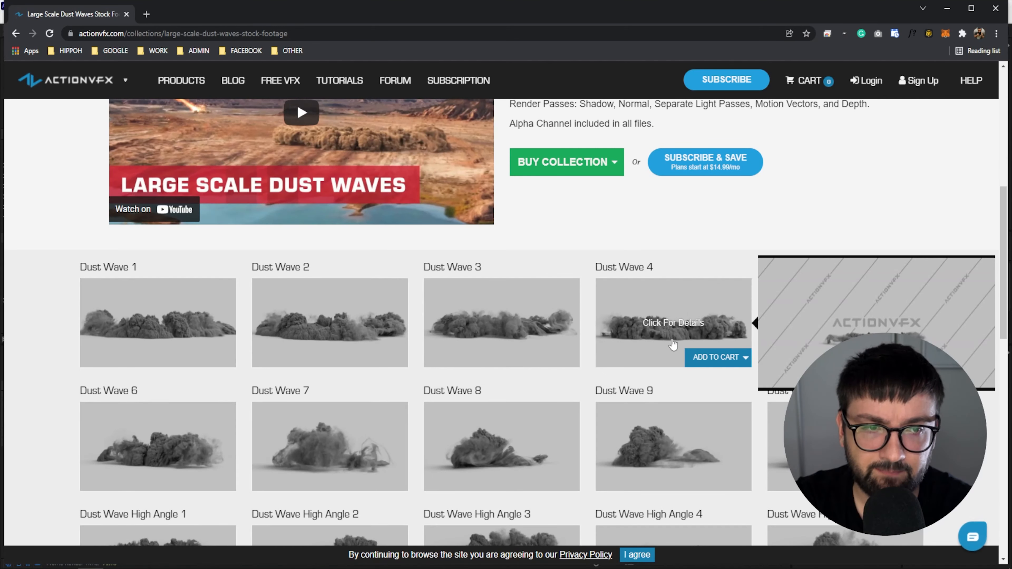
{"action": "scroll", "coordinate": [328, 337], "scroll_direction": "down", "scroll_amount": 8}
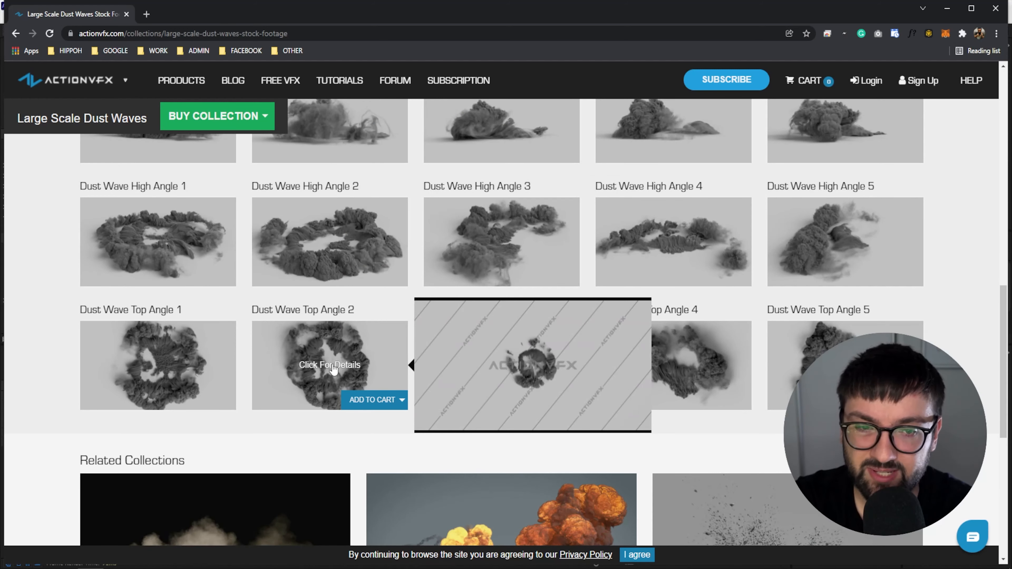
{"action": "mouse_move", "coordinate": [338, 261]}
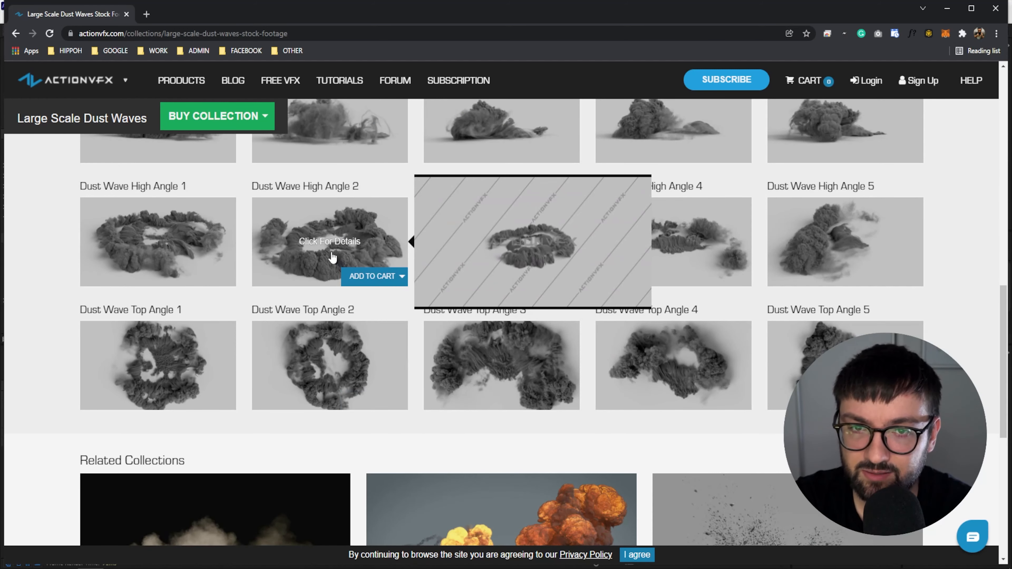
{"action": "scroll", "coordinate": [333, 258], "scroll_direction": "up", "scroll_amount": 8}
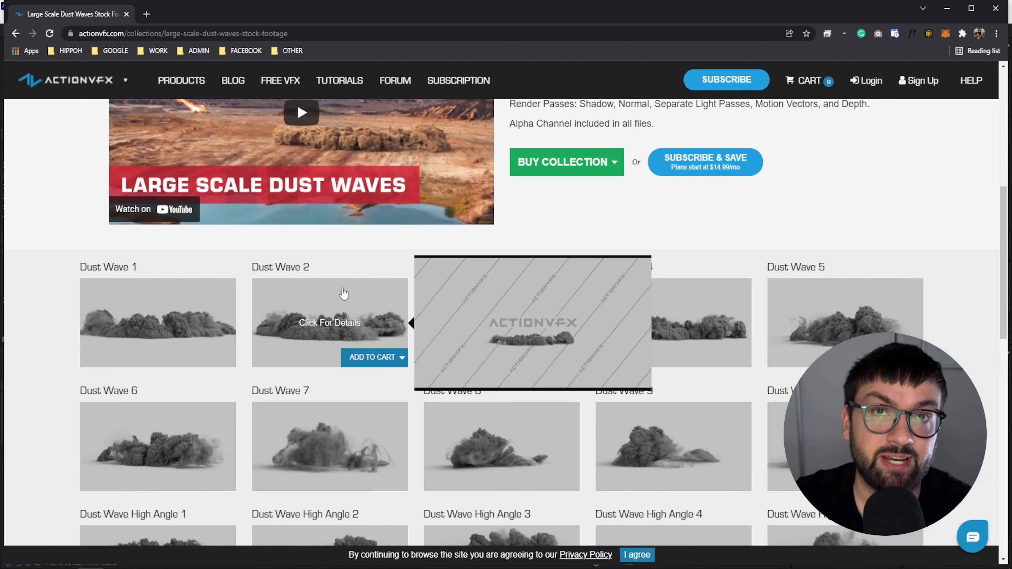
{"action": "scroll", "coordinate": [344, 294], "scroll_direction": "up", "scroll_amount": 5}
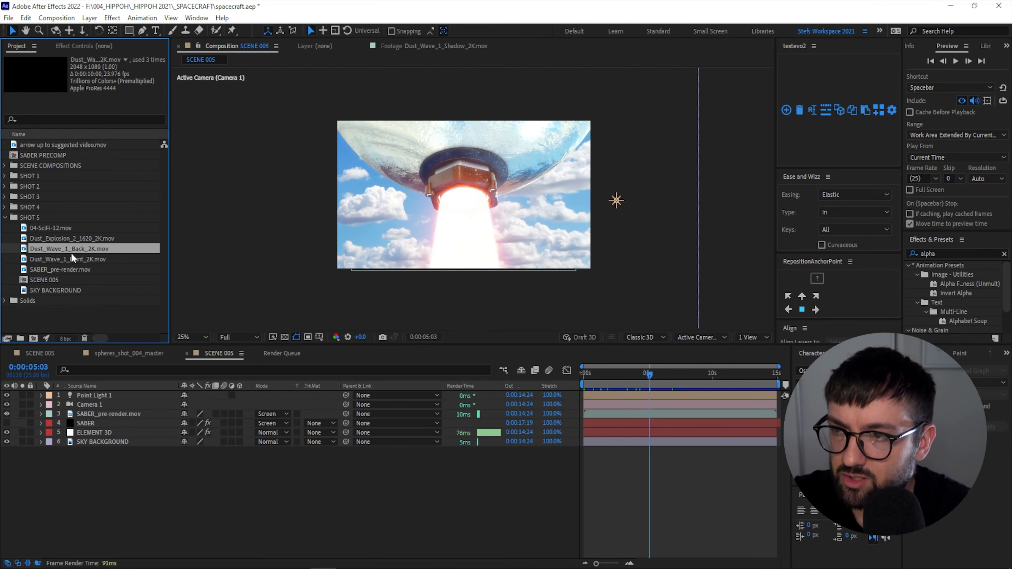
- Add Dust_Wave_1_Back_2K.mov to SCENE 005 beneath the ELEMENT 3D layer, scale it to 405%, and place it along the frame's bottom edge
{"action": "left_click_drag", "start_coordinate": [57, 246], "coordinate": [88, 437]}
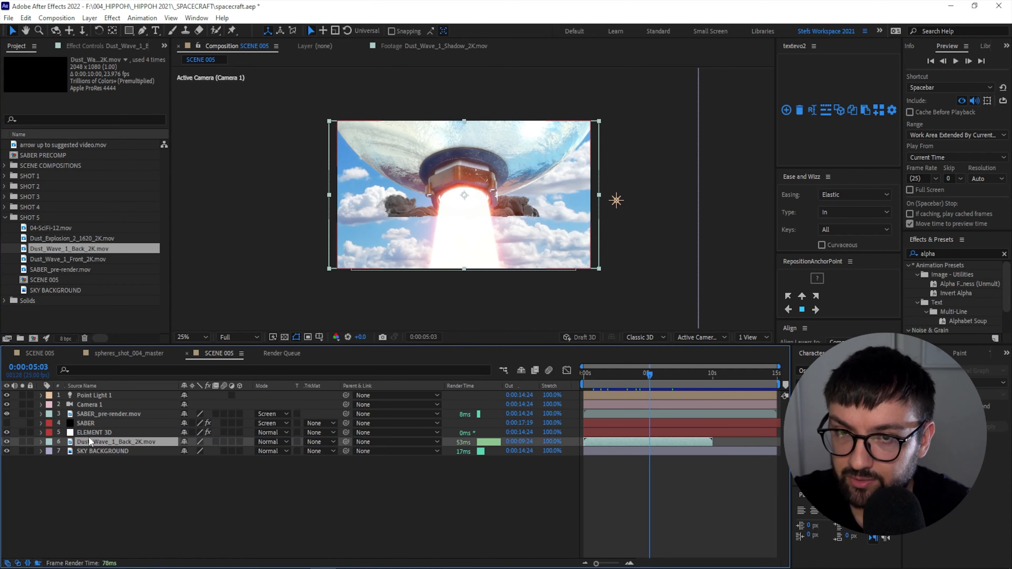
{"action": "key", "text": "s"}
{"action": "left_click_drag", "start_coordinate": [200, 451], "coordinate": [366, 460]}
{"action": "left_click_drag", "start_coordinate": [535, 275], "coordinate": [529, 344]}
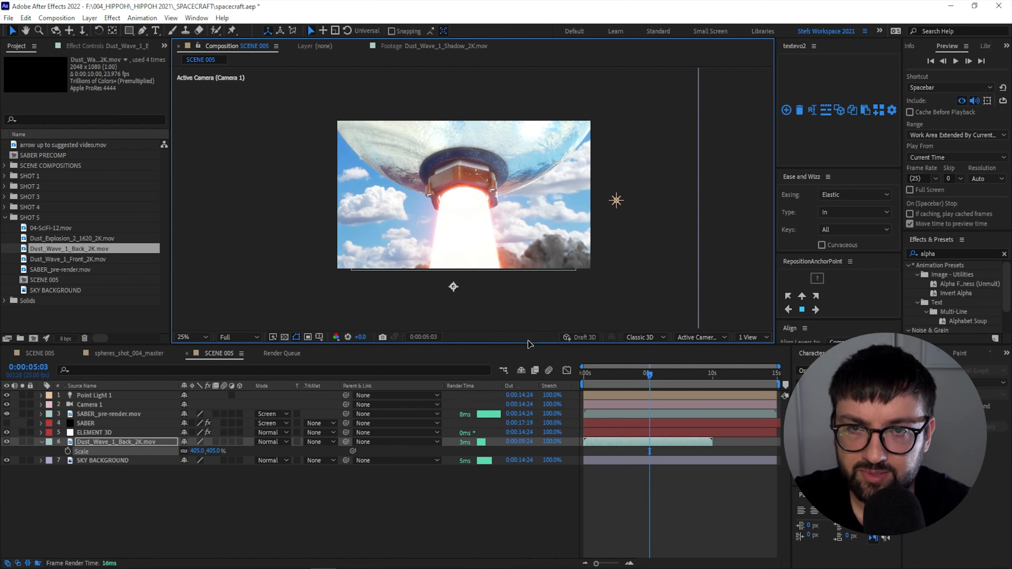
{"action": "left_click_drag", "start_coordinate": [535, 291], "coordinate": [532, 259]}
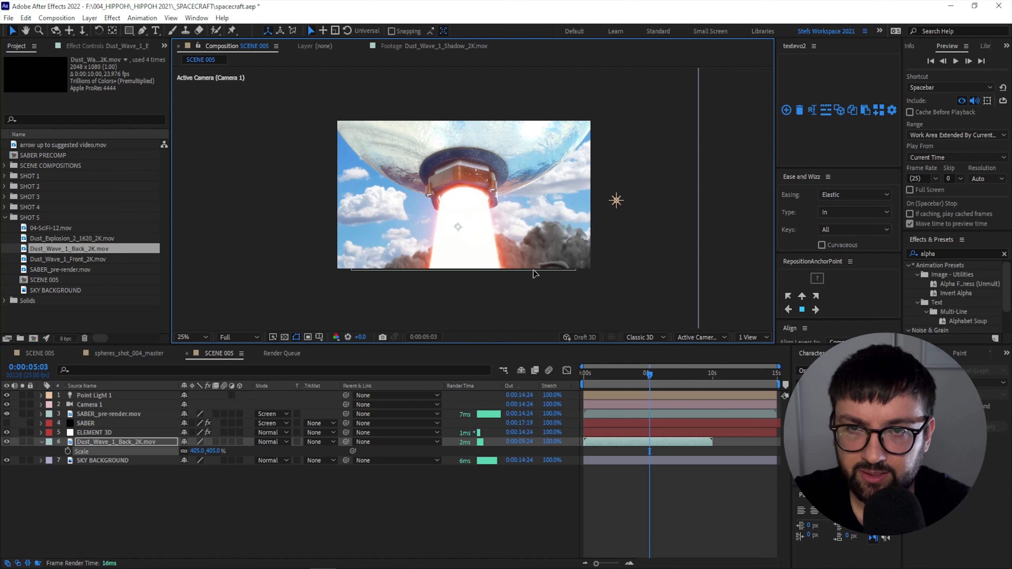
- Shift the dust wave clip earlier so it ends at 0:00:08:14, and preview the shot from the first frame
{"action": "left_click_drag", "start_coordinate": [650, 379], "coordinate": [576, 386]}
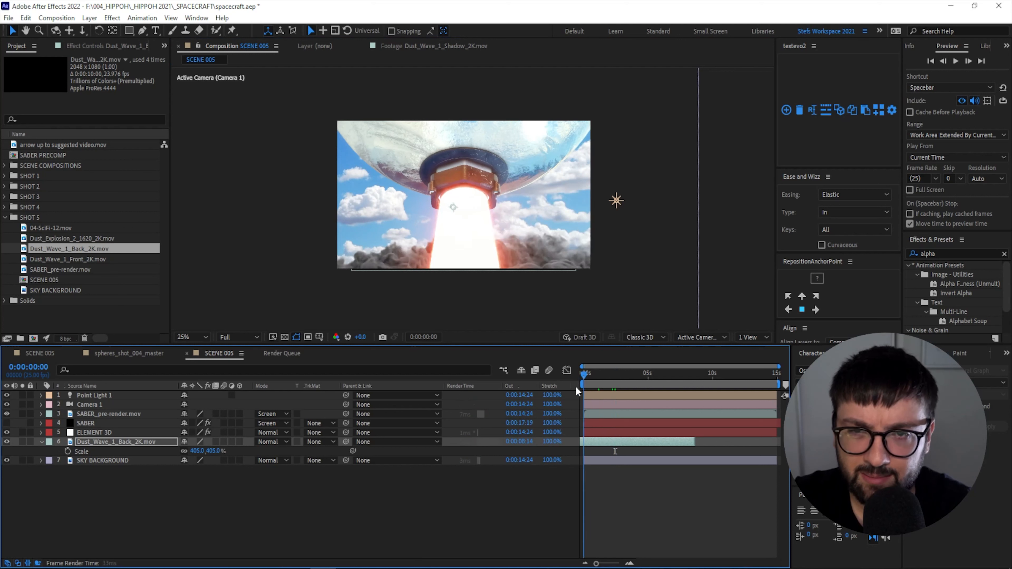
{"action": "key", "text": "space"}
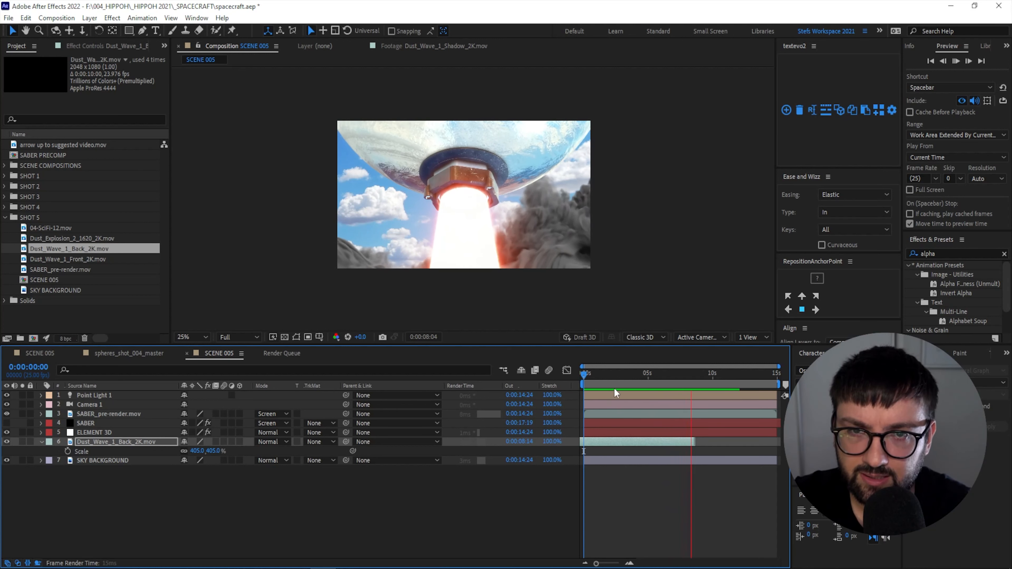
{"action": "key", "text": "space"}
- End the work area at 0:00:08:13, where the dust wave clip finishes, and trim the composition to it
{"action": "left_click_drag", "start_coordinate": [664, 373], "coordinate": [693, 382]}
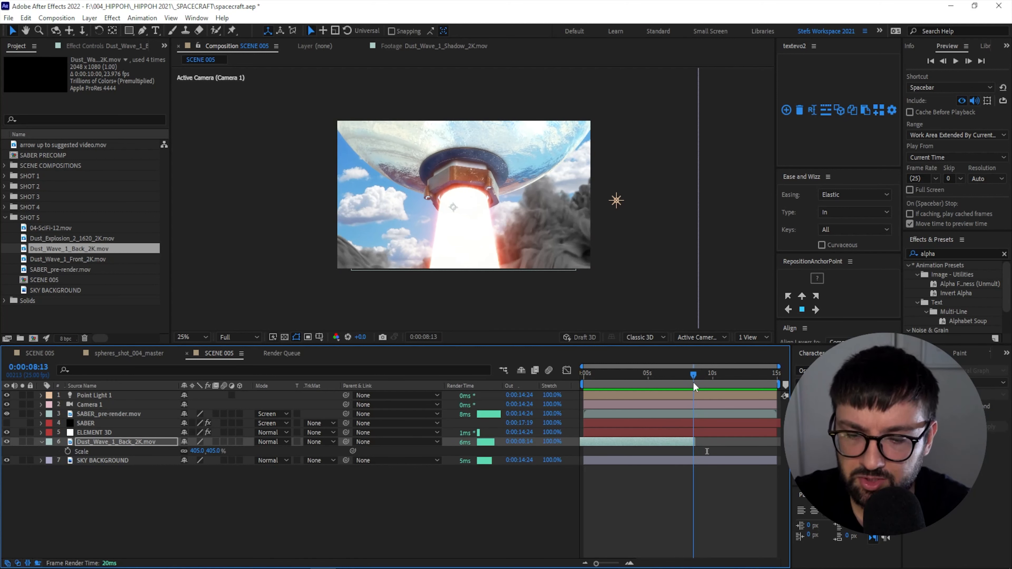
{"action": "key", "text": "n"}
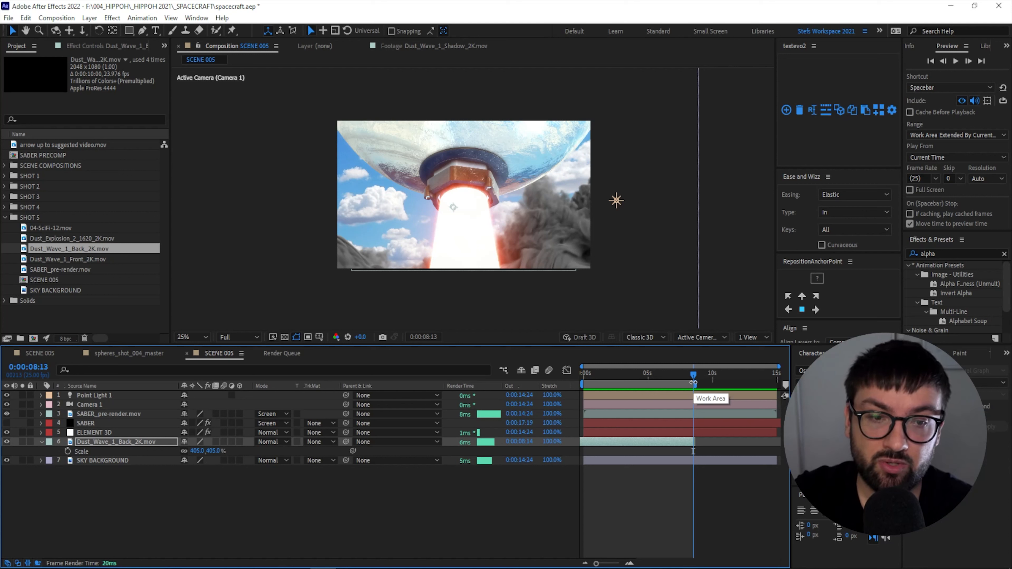
{"action": "left_click", "coordinate": [63, 19]}
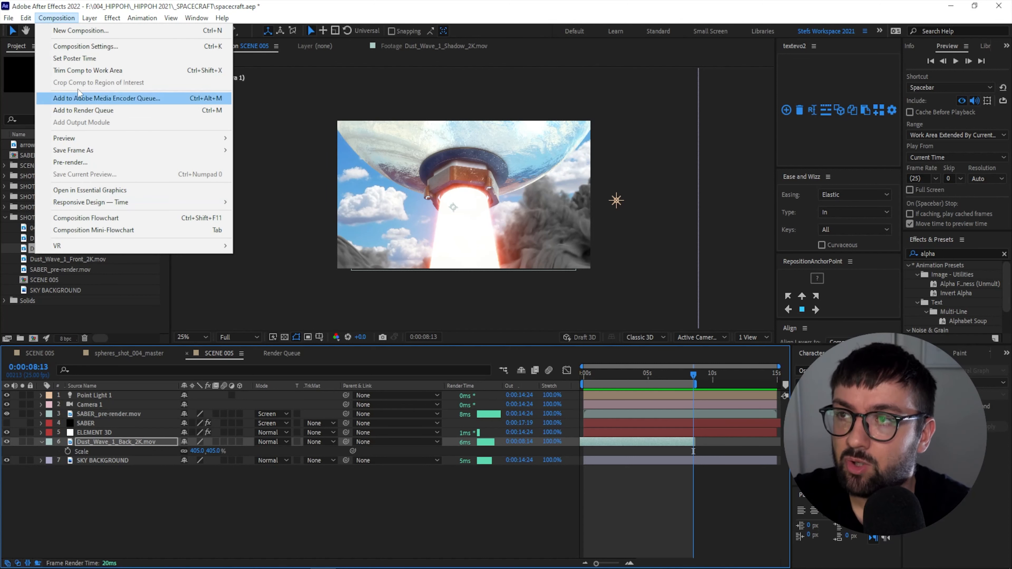
{"action": "left_click", "coordinate": [88, 70]}
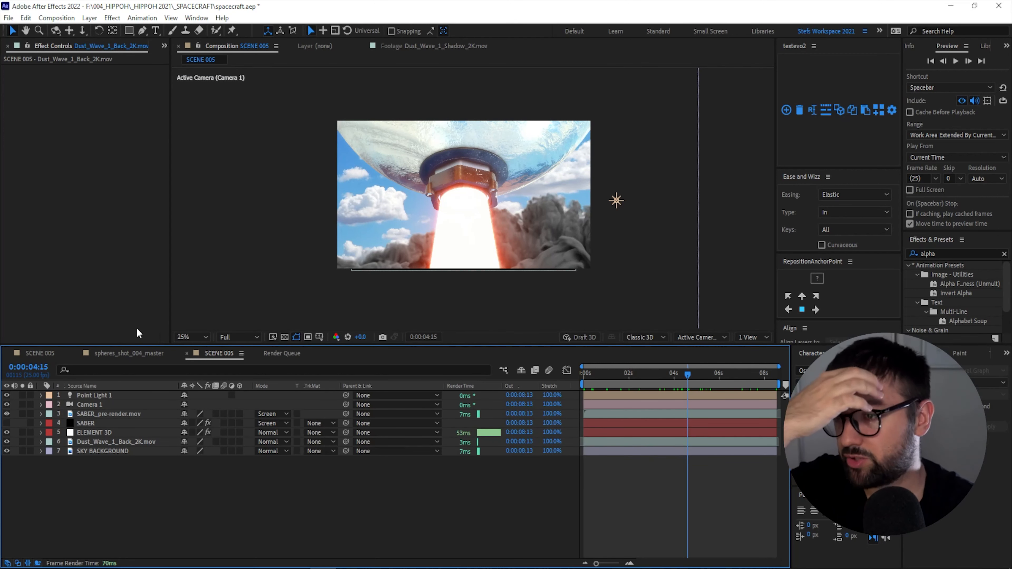
- Review the Dust_Explosion_2_1620_2K.mov footage and its use in the spheres_shot_004_master composition, and return to SCENE 005
{"action": "left_click", "coordinate": [164, 45]}
{"action": "left_click", "coordinate": [183, 59]}
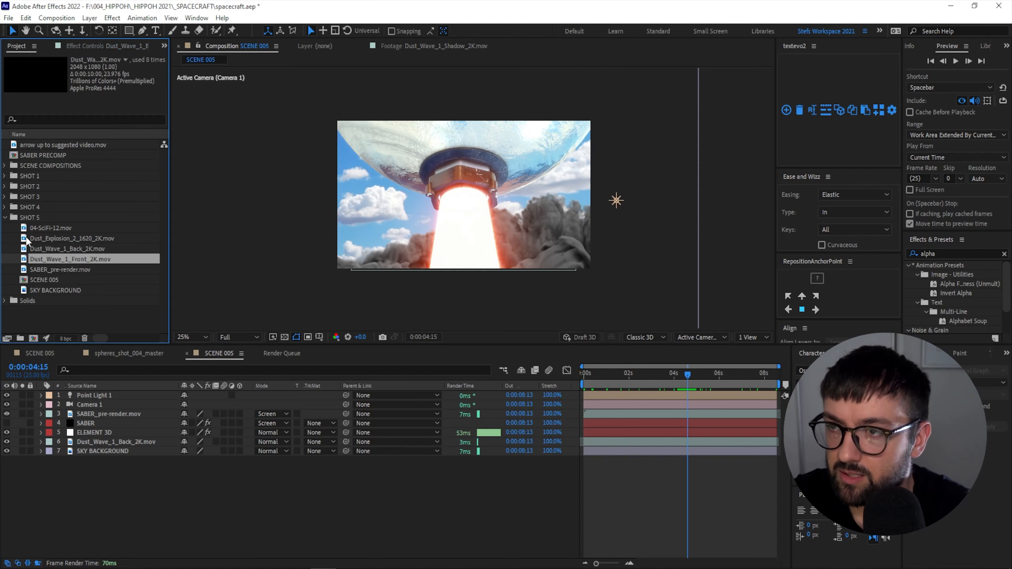
{"action": "double_click", "coordinate": [75, 238]}
{"action": "left_click_drag", "start_coordinate": [184, 312], "coordinate": [418, 318]}
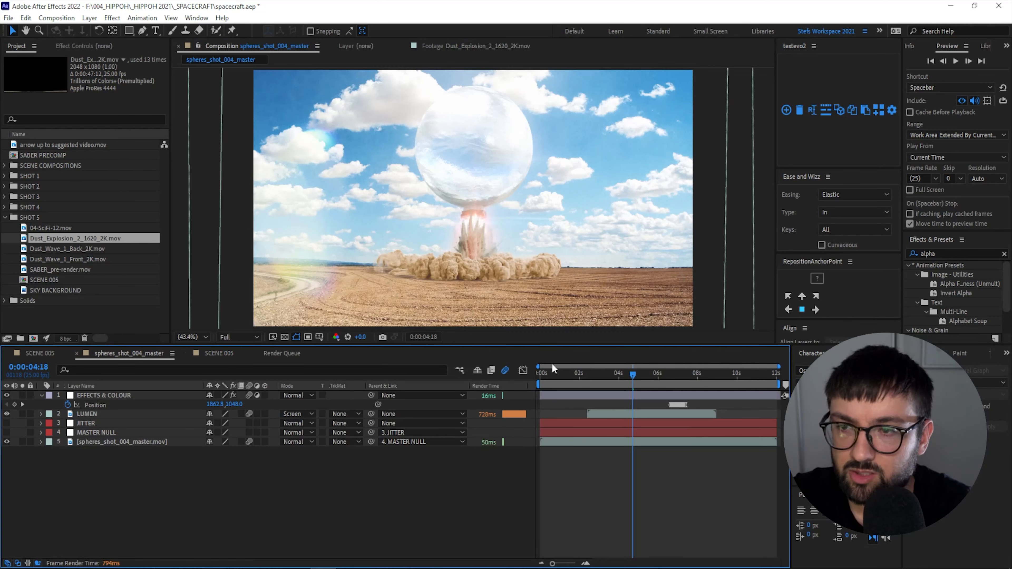
{"action": "left_click_drag", "start_coordinate": [552, 372], "coordinate": [639, 376]}
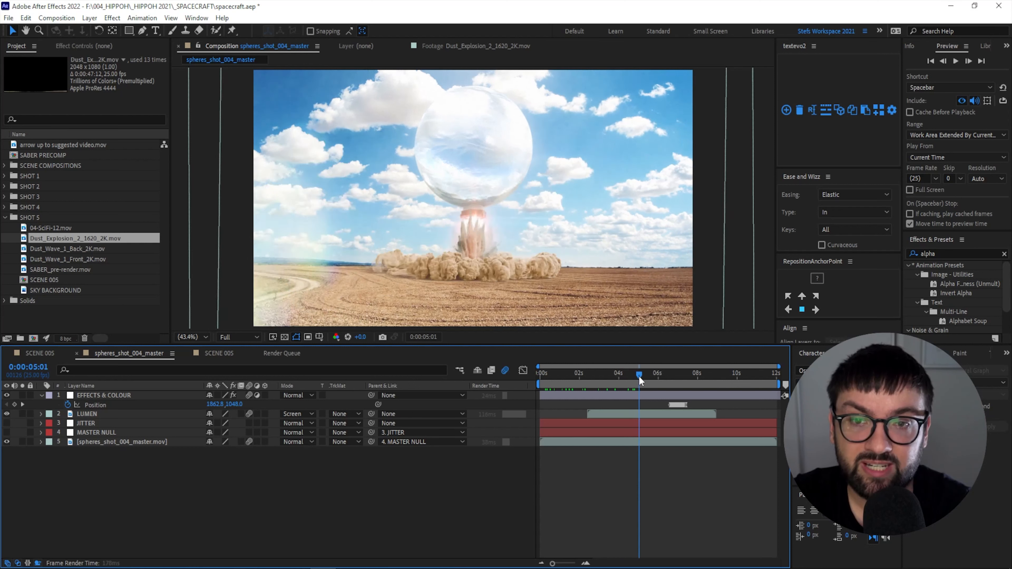
{"action": "left_click", "coordinate": [219, 353]}
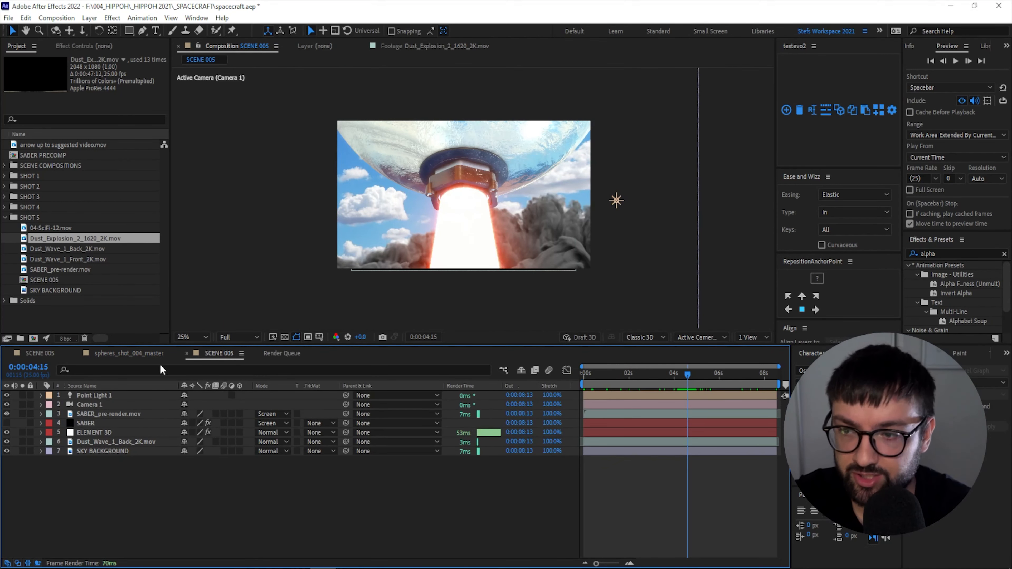
- Add Dust_Explosion_2_1620_2K.mov beneath the ELEMENT 3D layer, scale it to 234%, and position it on the left side of the beam
{"action": "left_click_drag", "start_coordinate": [60, 240], "coordinate": [118, 442]}
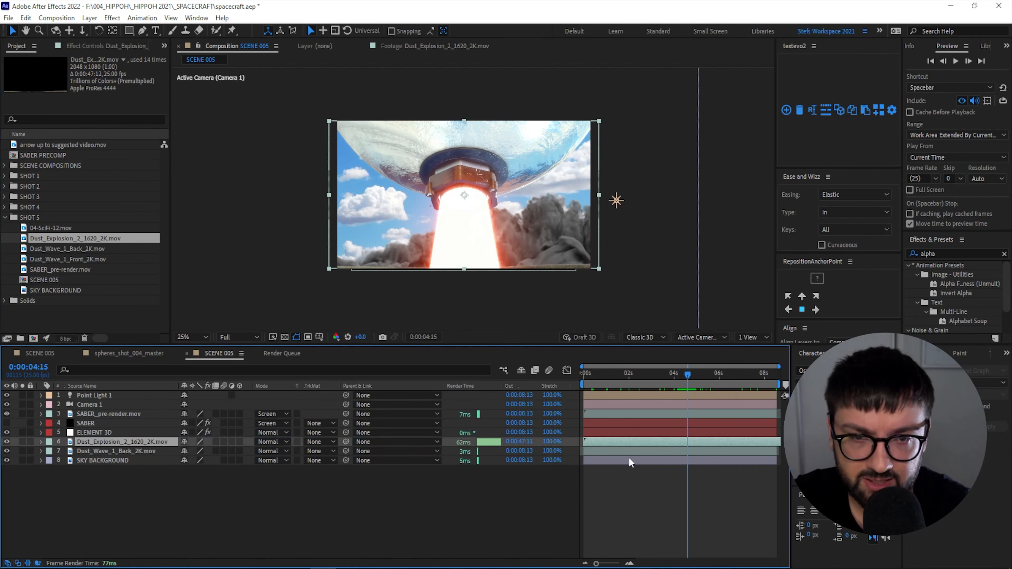
{"action": "key", "text": "s"}
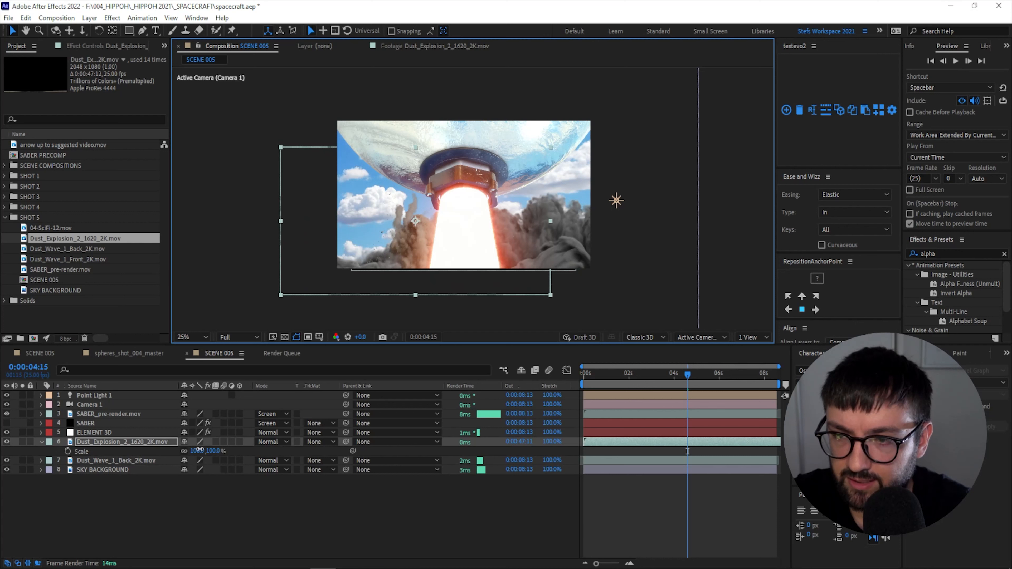
{"action": "left_click_drag", "start_coordinate": [200, 450], "coordinate": [265, 448]}
{"action": "left_click_drag", "start_coordinate": [408, 236], "coordinate": [391, 219]}
- Shift the dust explosion clip earlier so the plume is already developed at the shot's start, and lower it within the frame
{"action": "left_click_drag", "start_coordinate": [660, 375], "coordinate": [573, 378]}
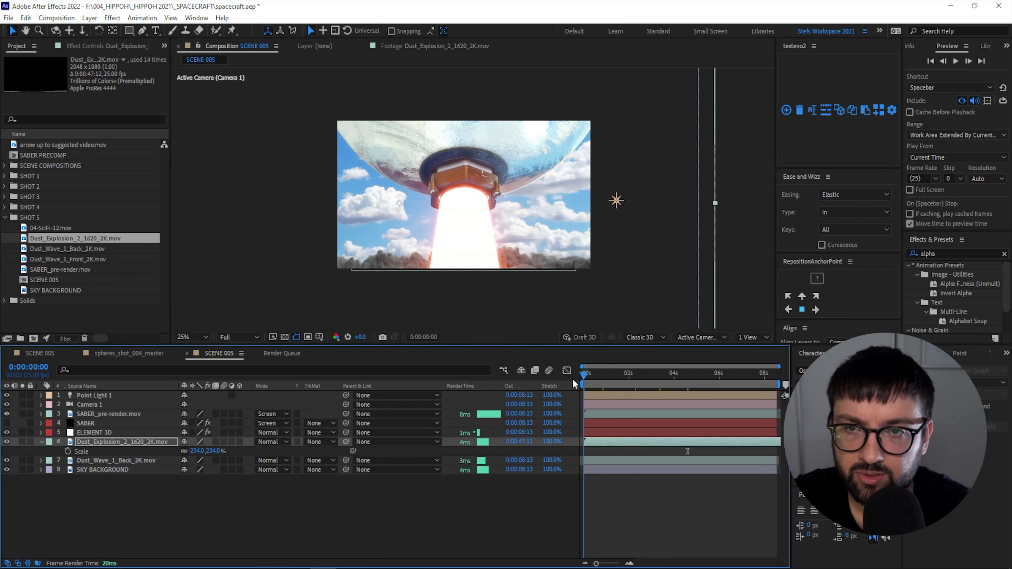
{"action": "left_click_drag", "start_coordinate": [625, 443], "coordinate": [451, 434]}
{"action": "left_click_drag", "start_coordinate": [409, 230], "coordinate": [396, 254]}
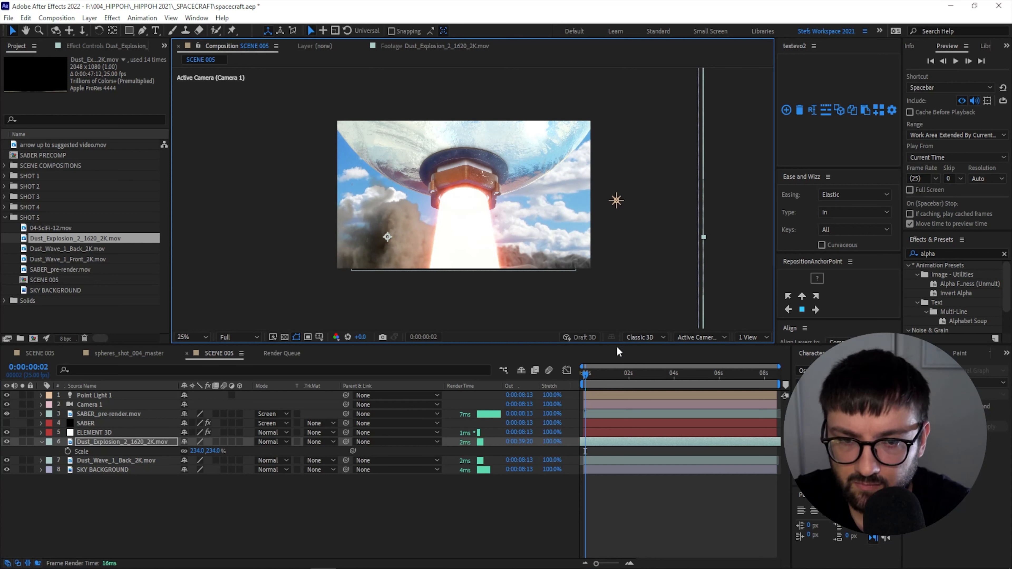
- Preview the shot, reduce the dust explosion's scale to 169%, and move it closer to the left side of the beam
{"action": "left_click_drag", "start_coordinate": [586, 375], "coordinate": [558, 389]}
{"action": "key", "text": "space"}
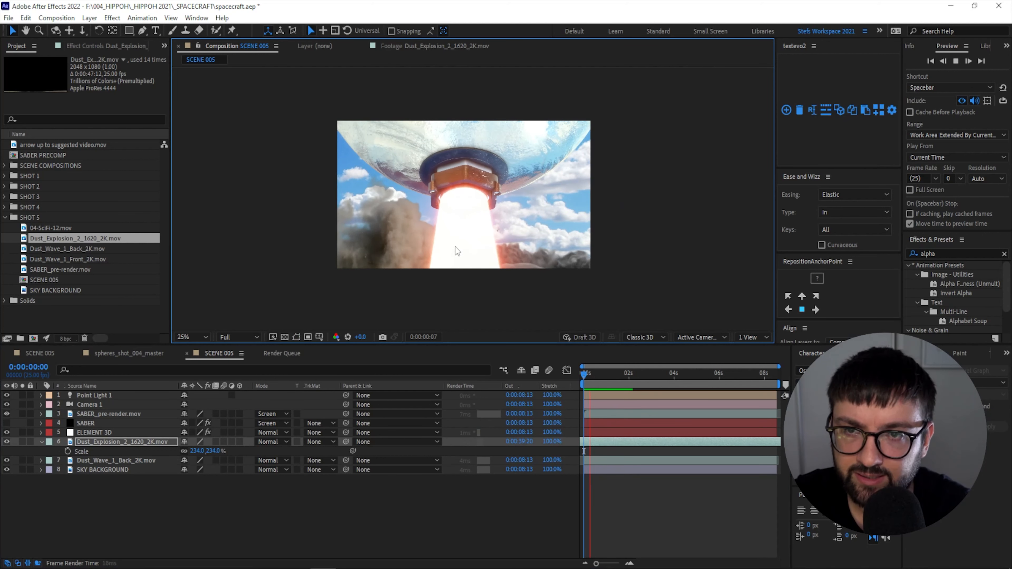
{"action": "key", "text": "space"}
{"action": "mouse_move", "coordinate": [427, 248]}
{"action": "left_mouse_down"}
{"action": "mouse_move", "coordinate": [511, 246]}
{"action": "mouse_move", "coordinate": [405, 250]}
{"action": "mouse_move", "coordinate": [428, 249]}
{"action": "left_mouse_up"}
{"action": "left_click_drag", "start_coordinate": [602, 375], "coordinate": [583, 375]}
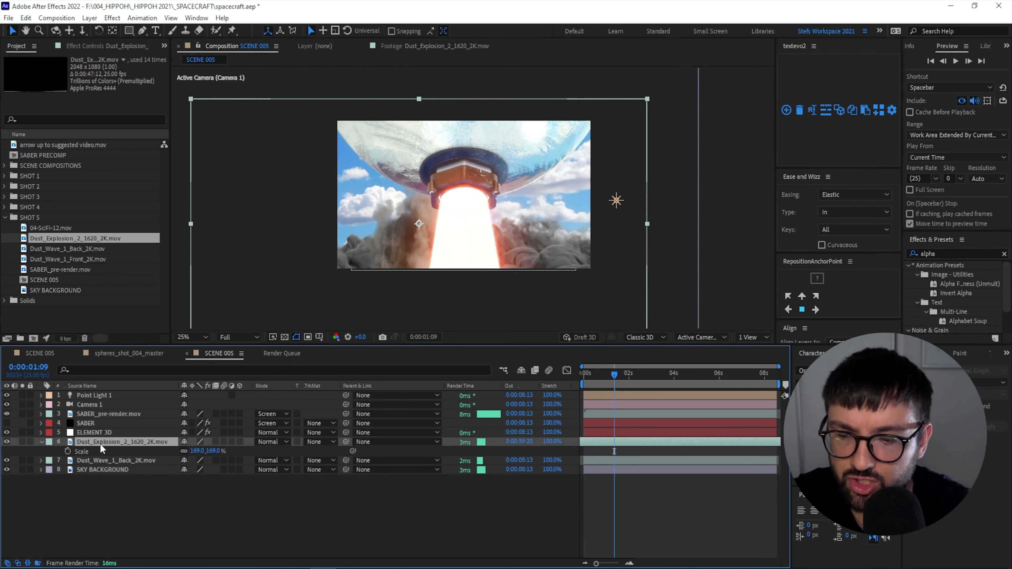
- Duplicate the dust explosion layer, flip the copy horizontally, and move it to the right side of the beam
{"action": "key", "text": "ctrl+d"}
{"action": "right_click", "coordinate": [98, 441]}
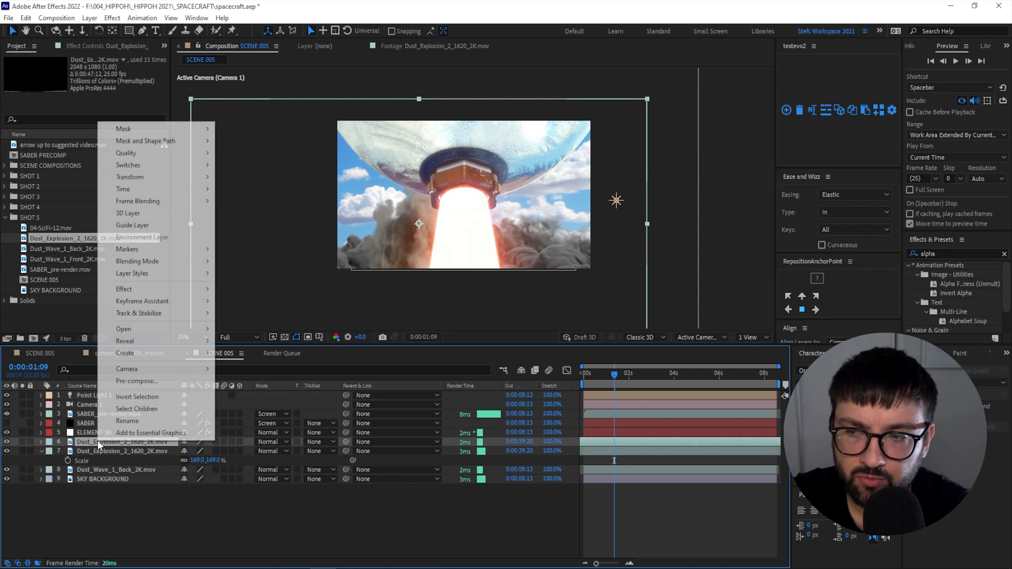
{"action": "mouse_move", "coordinate": [152, 179]}
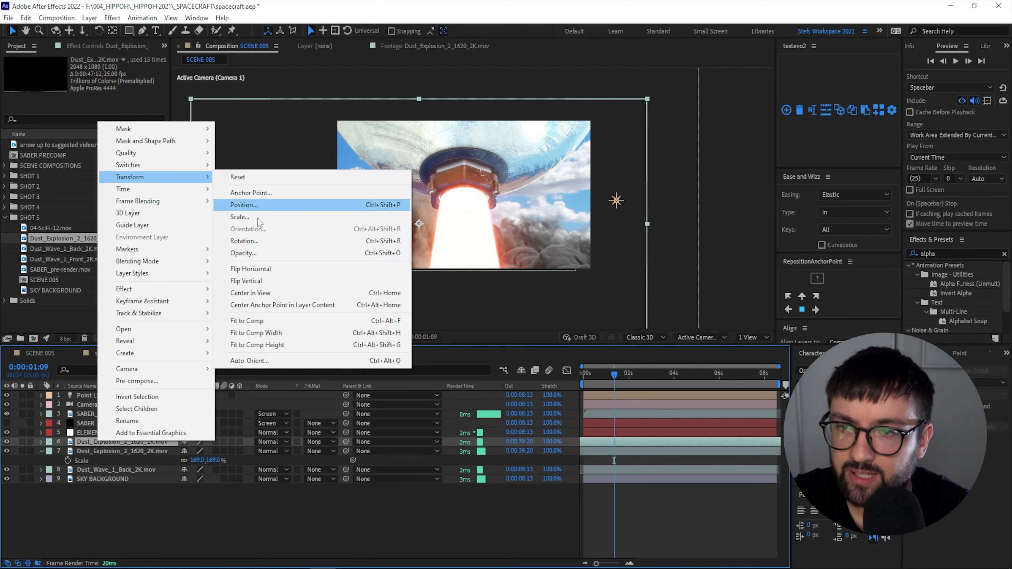
{"action": "left_click", "coordinate": [263, 269]}
{"action": "left_click_drag", "start_coordinate": [390, 241], "coordinate": [476, 249]}
- Rotate the flipped dust explosion copy to 12° and adjust its position beside the beam
{"action": "key", "text": "r"}
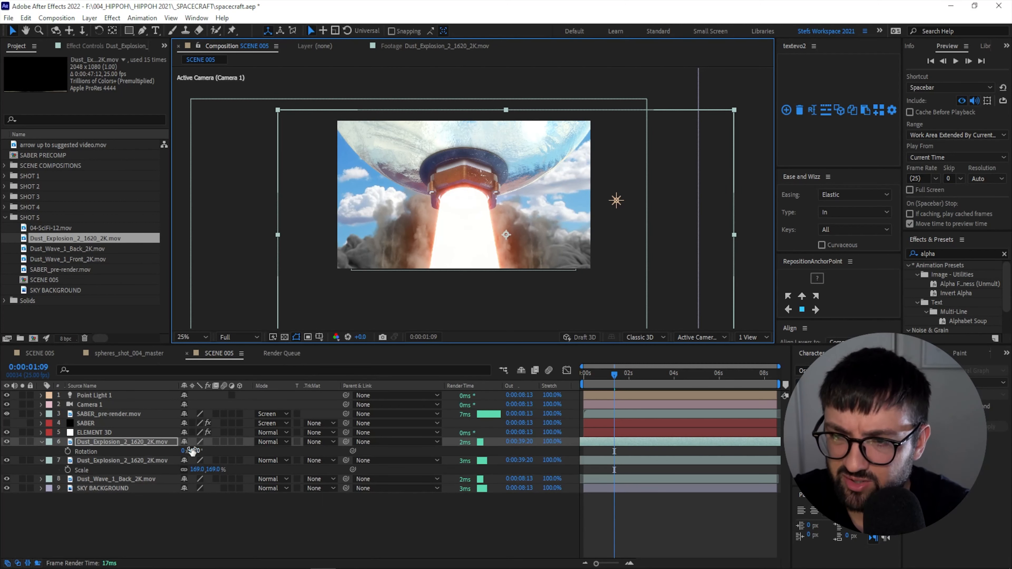
{"action": "left_click_drag", "start_coordinate": [192, 451], "coordinate": [198, 450]}
{"action": "mouse_move", "coordinate": [543, 232]}
{"action": "left_mouse_down"}
{"action": "mouse_move", "coordinate": [534, 189]}
{"action": "mouse_move", "coordinate": [567, 199]}
{"action": "mouse_move", "coordinate": [554, 199]}
{"action": "mouse_move", "coordinate": [551, 228]}
{"action": "left_mouse_up"}
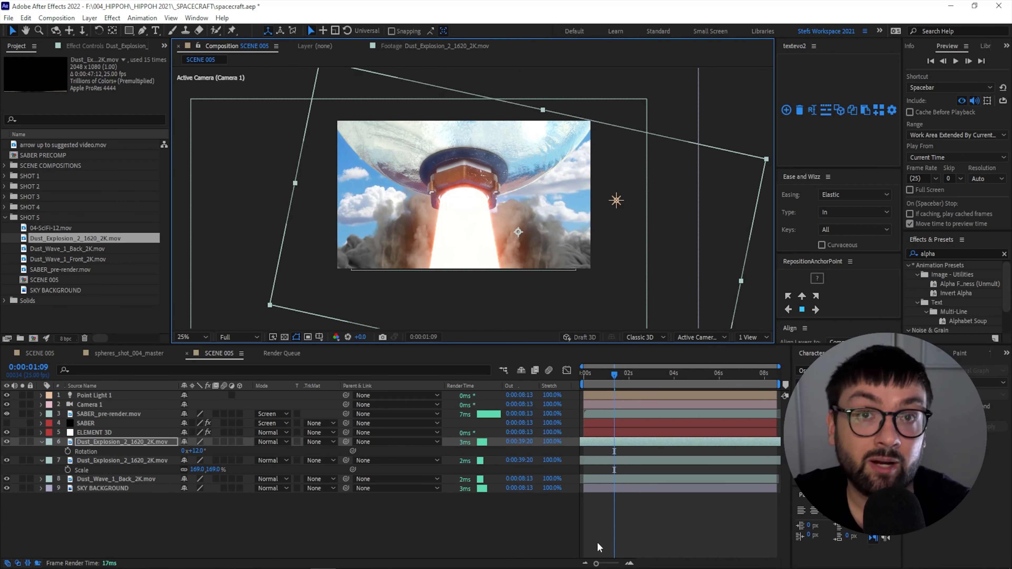
- Play the shot from the first frame to check the dust explosions on both sides of the beam
{"action": "left_click", "coordinate": [619, 506]}
{"action": "left_click_drag", "start_coordinate": [614, 374], "coordinate": [530, 376]}
{"action": "key", "text": "space"}
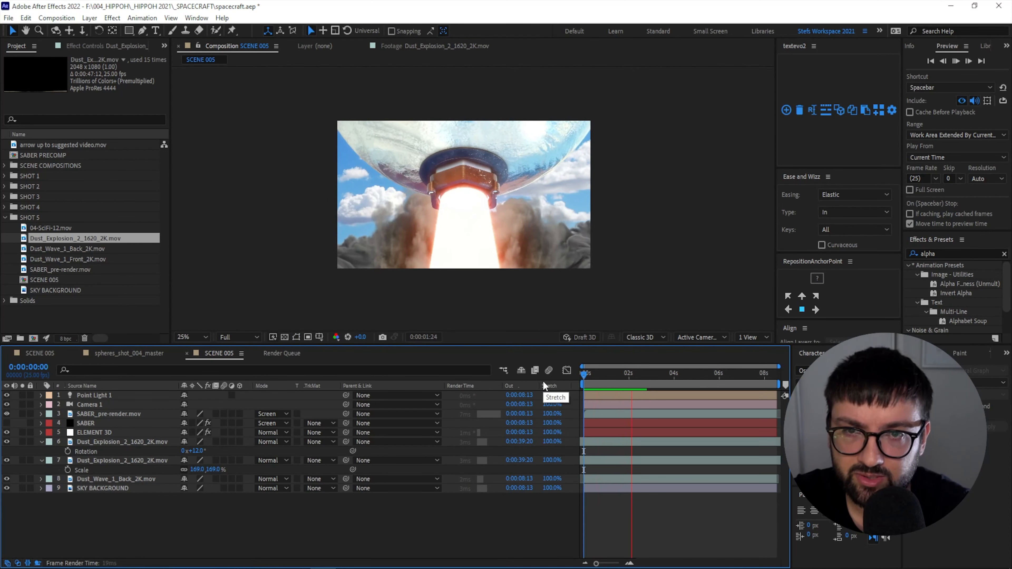
- Add the Dust_Wave_1_Front_2K.mov footage above the SABER pre-render layer and scale it to 546%
{"action": "left_click", "coordinate": [638, 379]}
{"action": "mouse_move", "coordinate": [640, 380]}
{"action": "left_mouse_down"}
{"action": "mouse_move", "coordinate": [668, 380]}
{"action": "mouse_move", "coordinate": [629, 384]}
{"action": "mouse_move", "coordinate": [639, 384]}
{"action": "left_mouse_up"}
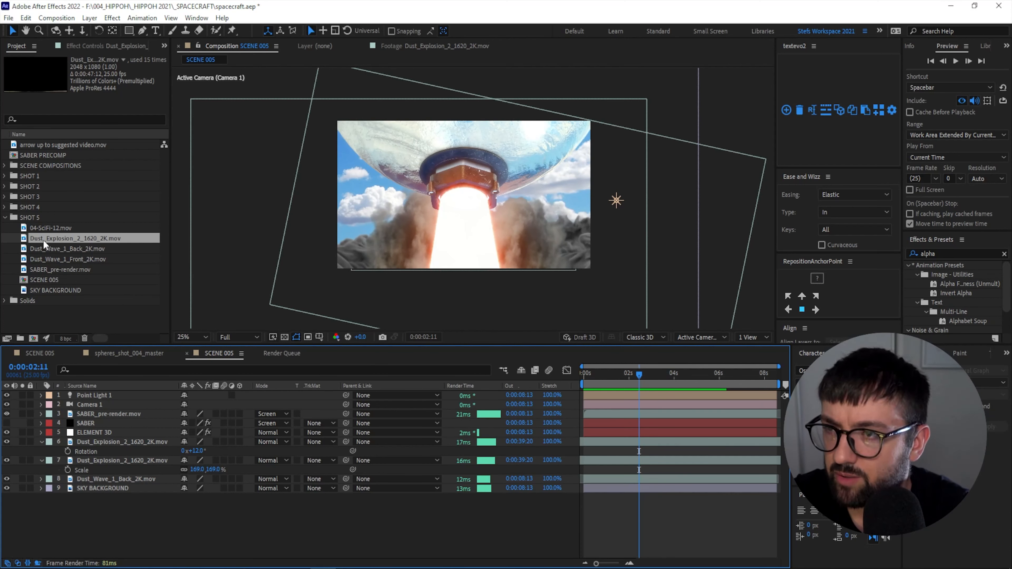
{"action": "left_click_drag", "start_coordinate": [64, 259], "coordinate": [127, 412]}
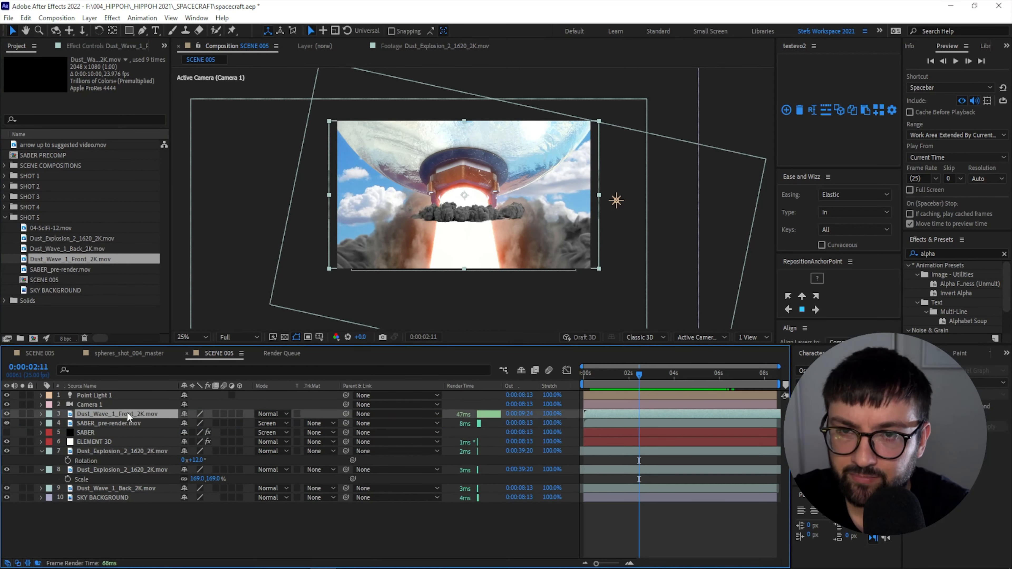
{"action": "key", "text": "s"}
{"action": "left_click_drag", "start_coordinate": [197, 423], "coordinate": [424, 417]}
{"action": "mouse_move", "coordinate": [385, 260]}
{"action": "left_mouse_down"}
{"action": "mouse_move", "coordinate": [396, 187]}
{"action": "mouse_move", "coordinate": [384, 256]}
{"action": "left_mouse_up"}
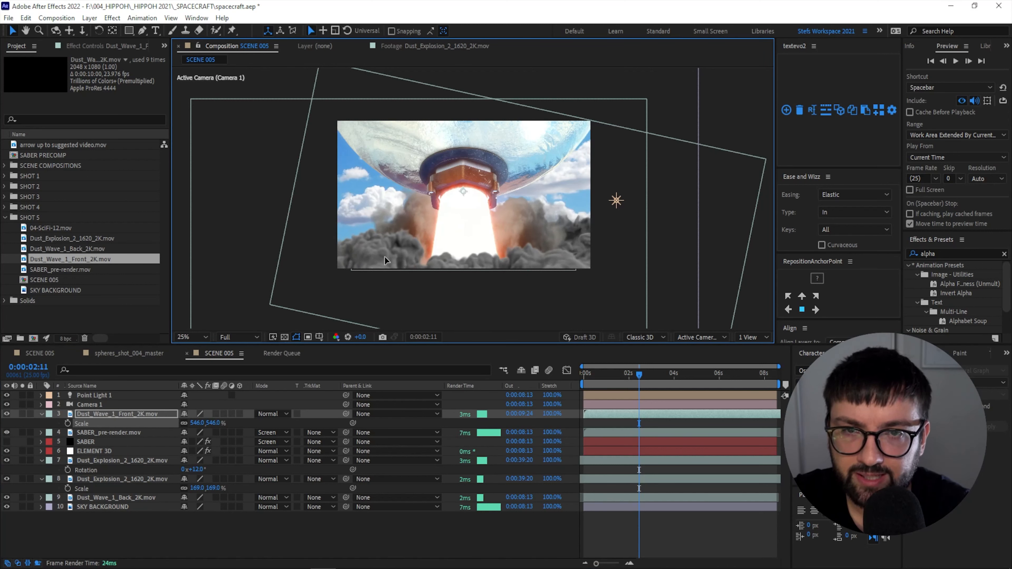
- Shift the front dust wave layer slightly earlier in time, preview it from the first frame, and lower it in the shot
{"action": "left_click_drag", "start_coordinate": [642, 377], "coordinate": [584, 375]}
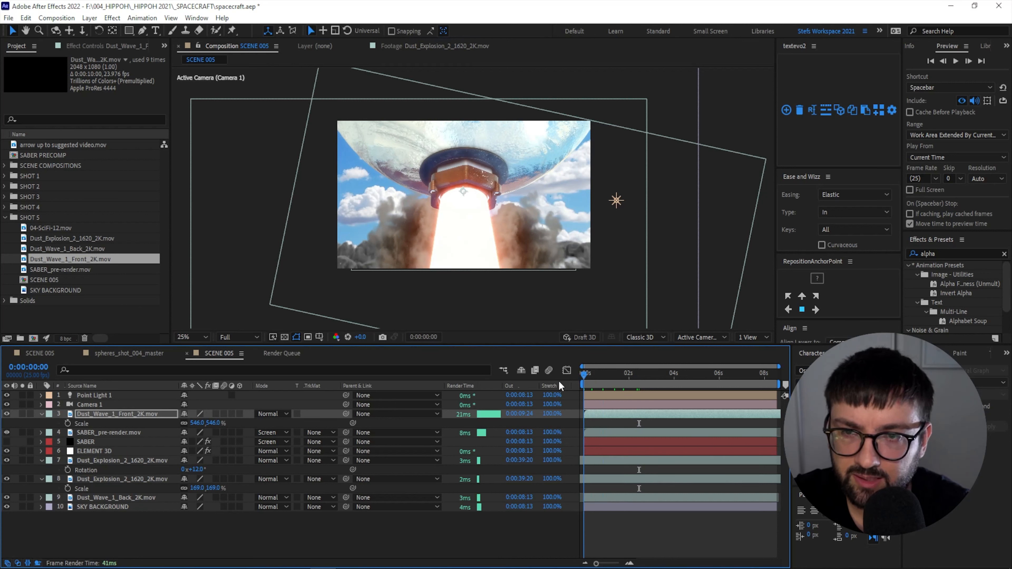
{"action": "left_click_drag", "start_coordinate": [603, 413], "coordinate": [577, 419]}
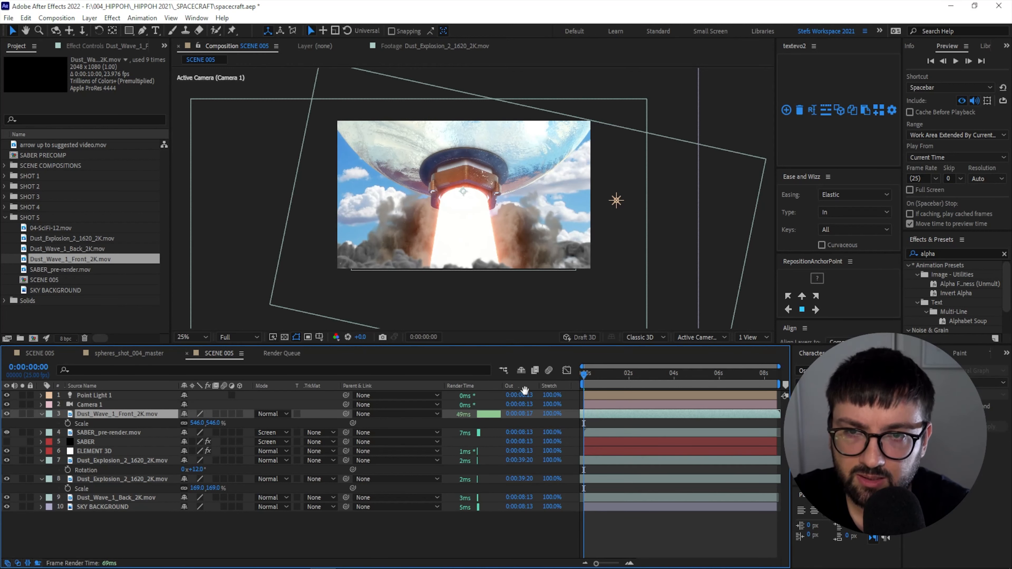
{"action": "key", "text": "space"}
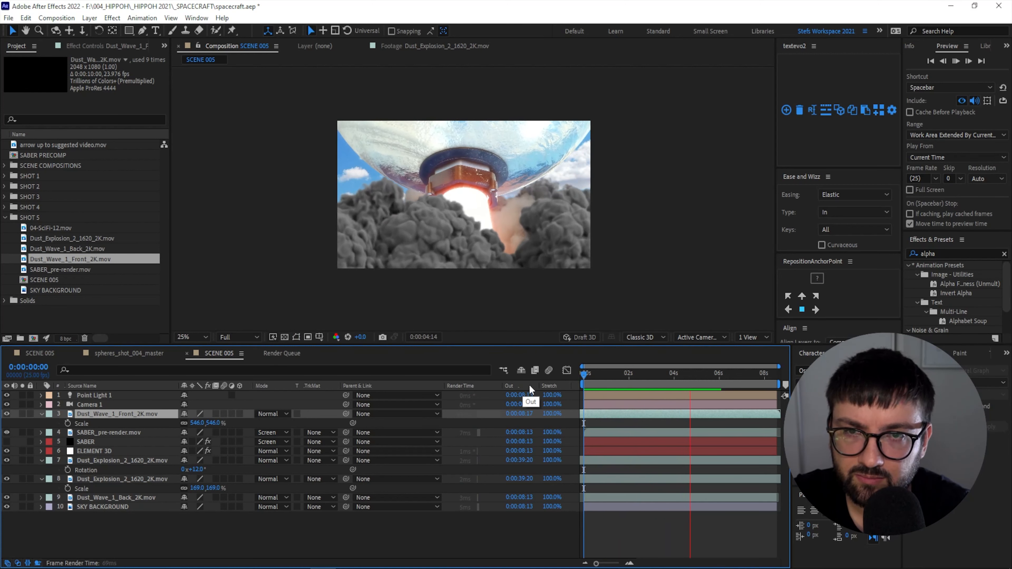
{"action": "key", "text": "space"}
{"action": "left_click_drag", "start_coordinate": [434, 229], "coordinate": [433, 261]}
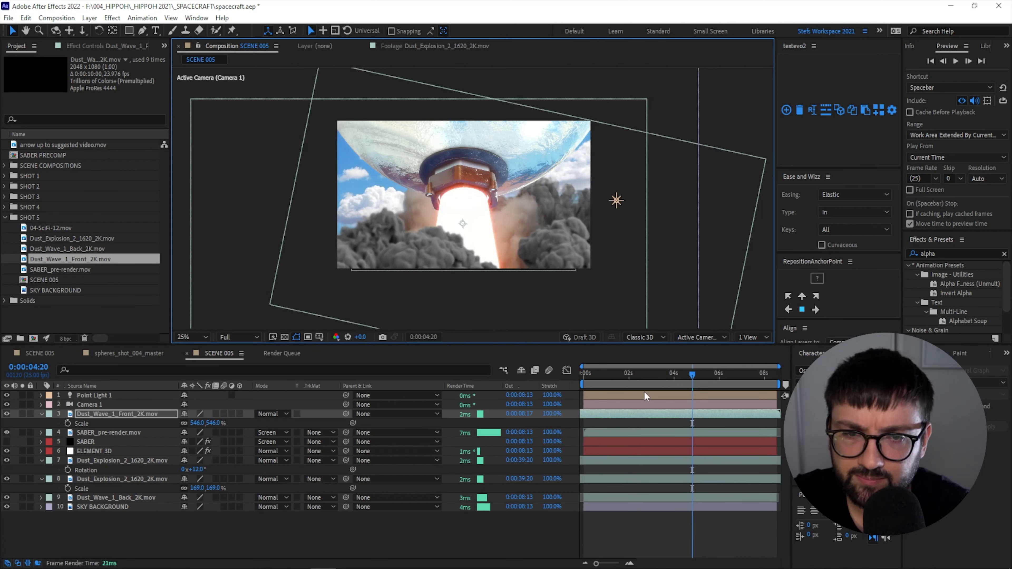
- Set the output Supersampling of the Element effect on the ELEMENT 3D layer to 4
{"action": "left_click", "coordinate": [637, 375]}
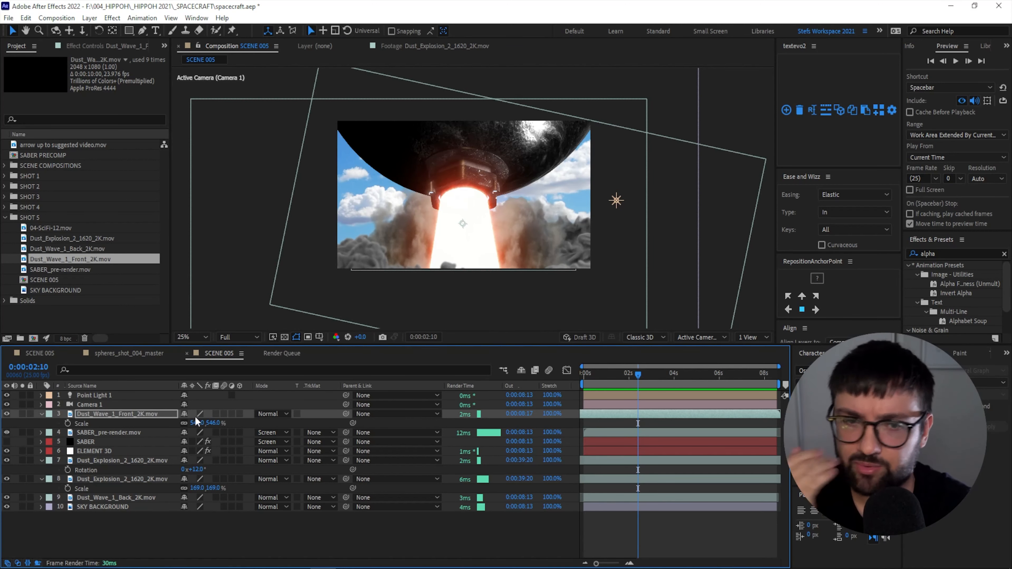
{"action": "left_click", "coordinate": [99, 453]}
{"action": "left_click", "coordinate": [87, 49]}
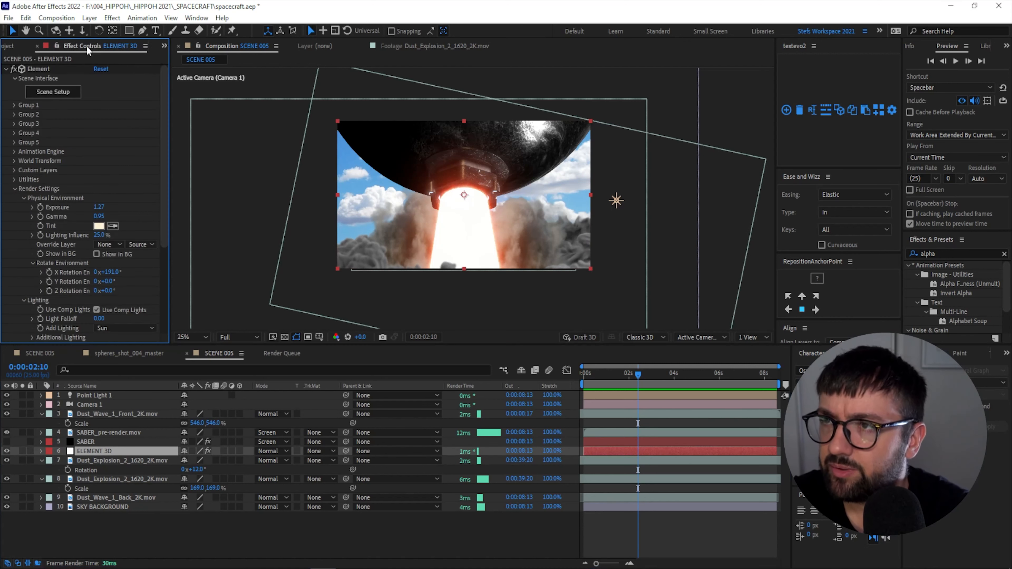
{"action": "left_click", "coordinate": [14, 189]}
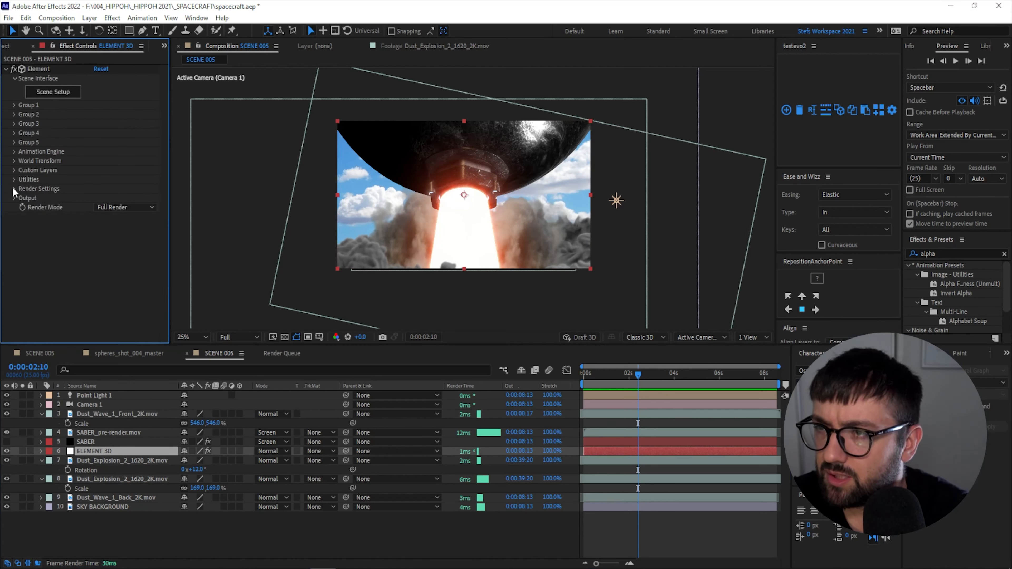
{"action": "left_click", "coordinate": [14, 198]}
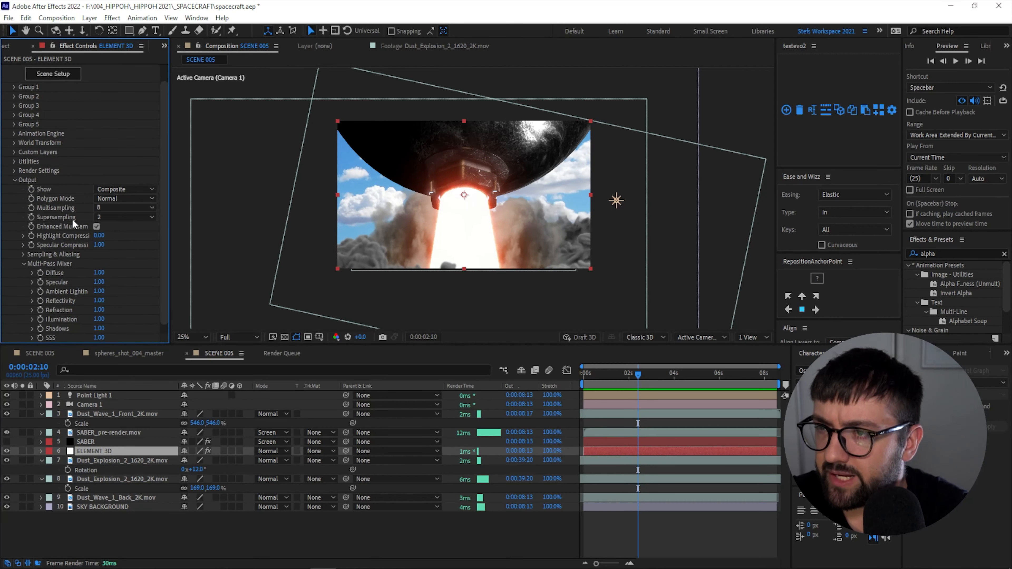
{"action": "left_click", "coordinate": [106, 216]}
{"action": "left_click", "coordinate": [117, 254]}
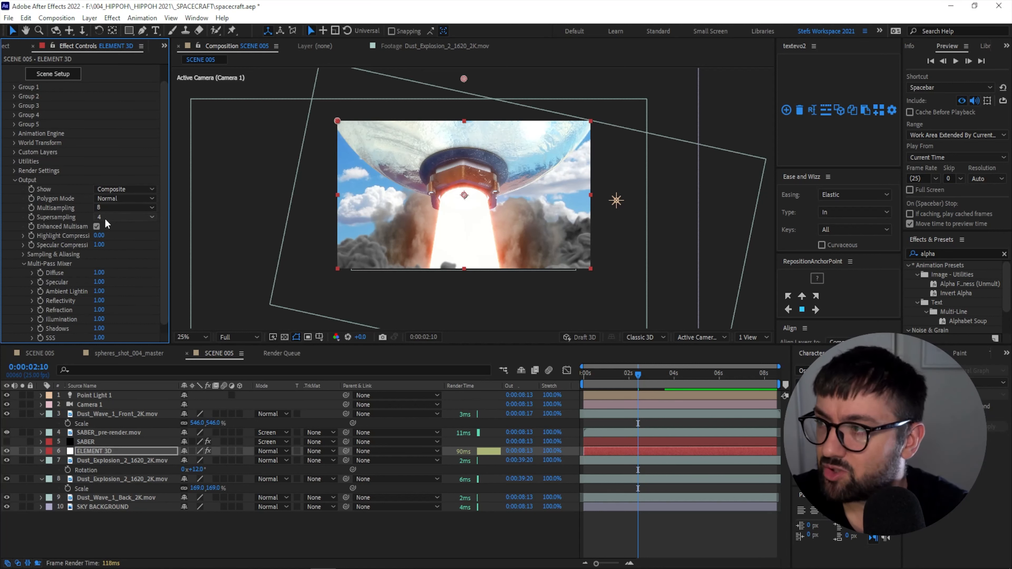
- Play the shot from the first frame and scrub to about five seconds to check the rising dust
{"action": "left_click", "coordinate": [627, 471]}
{"action": "key", "text": "Home"}
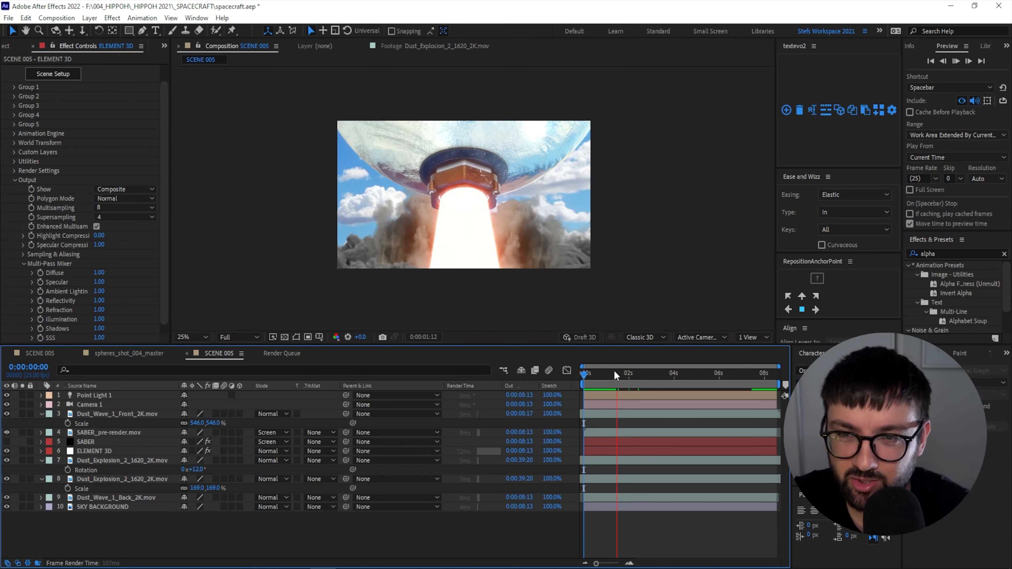
{"action": "left_click_drag", "start_coordinate": [613, 370], "coordinate": [694, 373]}
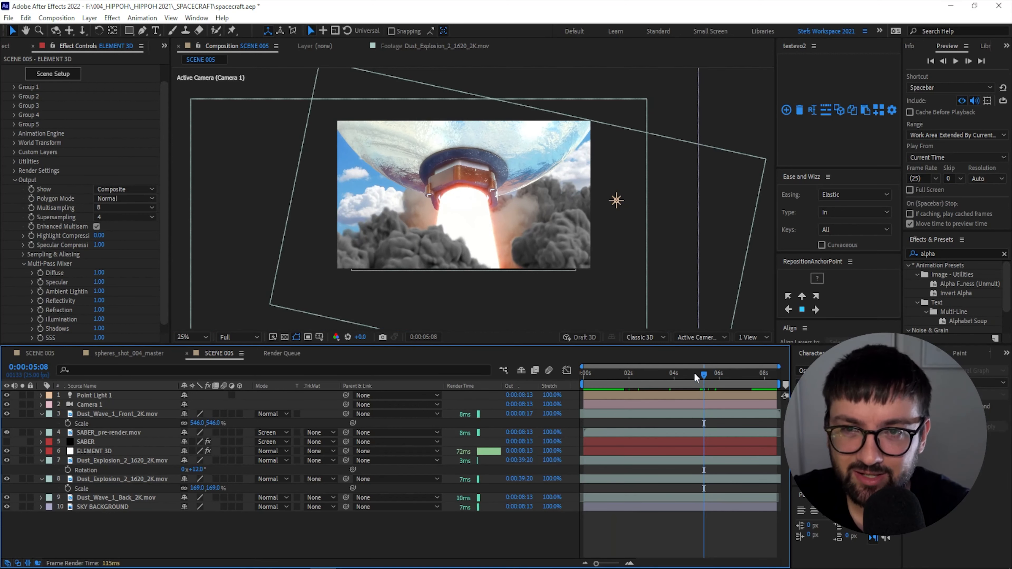
{"action": "left_click", "coordinate": [119, 353]}
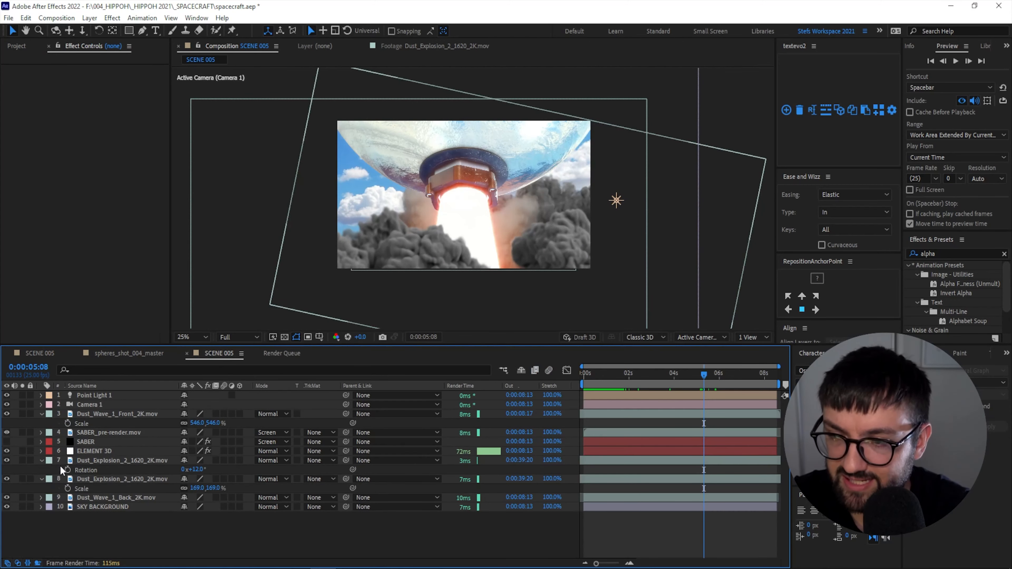
- Collapse the two dust explosion layers' properties and apply the Tint effect to the front dust wave layer
{"action": "left_click", "coordinate": [41, 460]}
{"action": "left_click", "coordinate": [40, 469]}
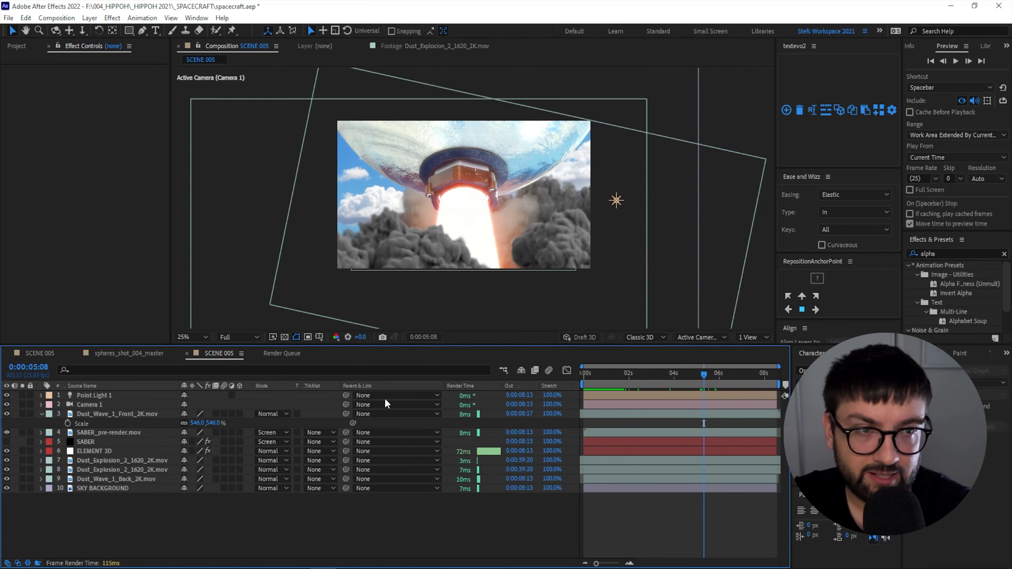
{"action": "left_click", "coordinate": [122, 413]}
{"action": "right_click", "coordinate": [122, 412]}
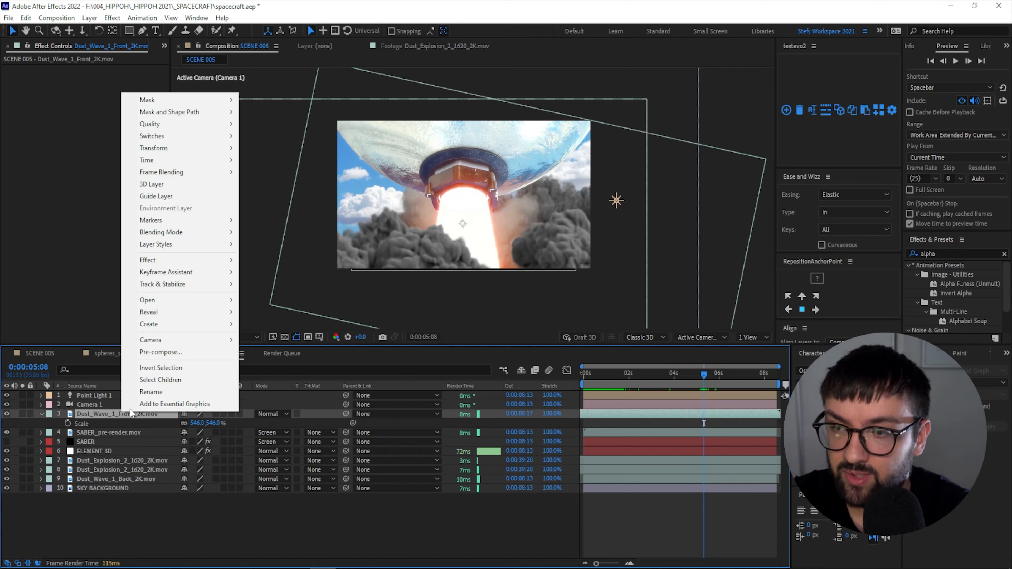
{"action": "mouse_move", "coordinate": [177, 261]}
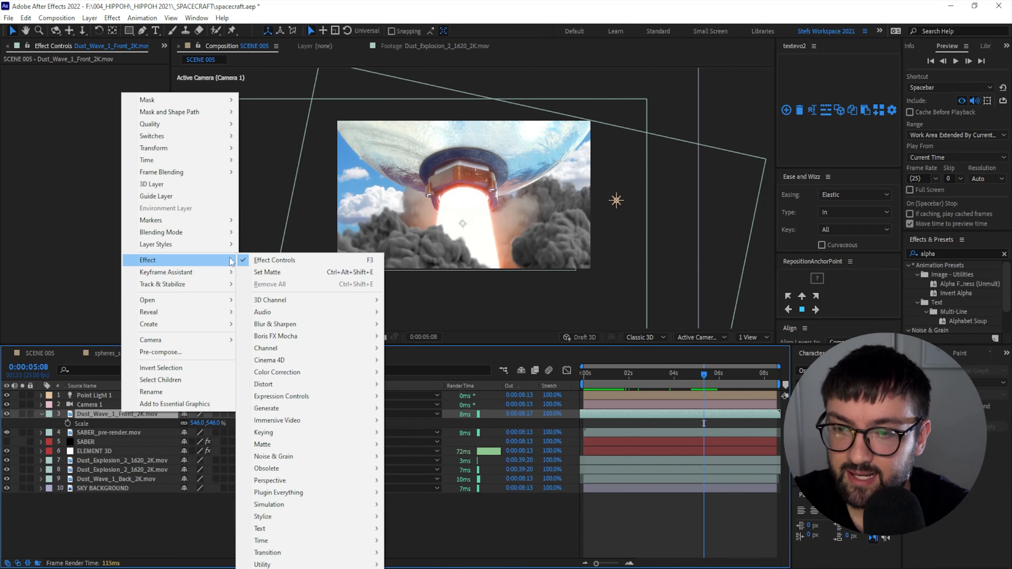
{"action": "mouse_move", "coordinate": [311, 375]}
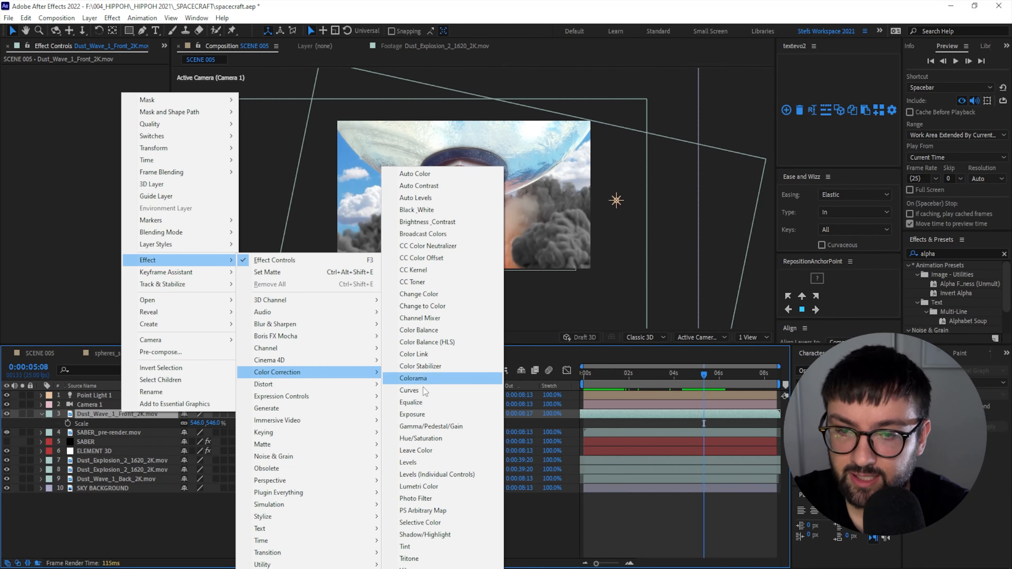
{"action": "left_click", "coordinate": [399, 546]}
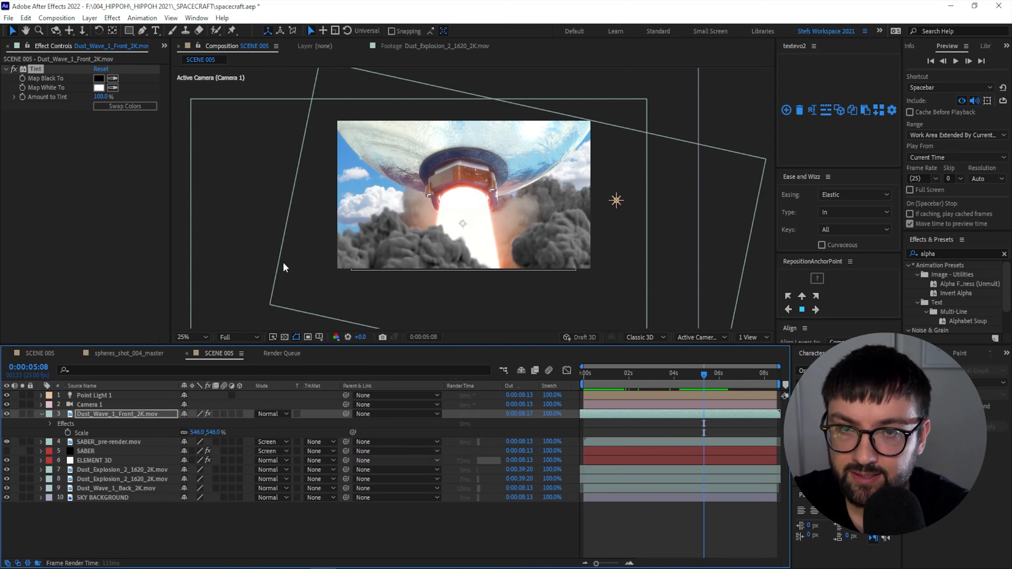
- Map black to a dark brown in the front dust wave's Tint effect and set Amount to Tint to 62%
{"action": "left_click", "coordinate": [99, 78]}
{"action": "left_click_drag", "start_coordinate": [342, 332], "coordinate": [342, 343]}
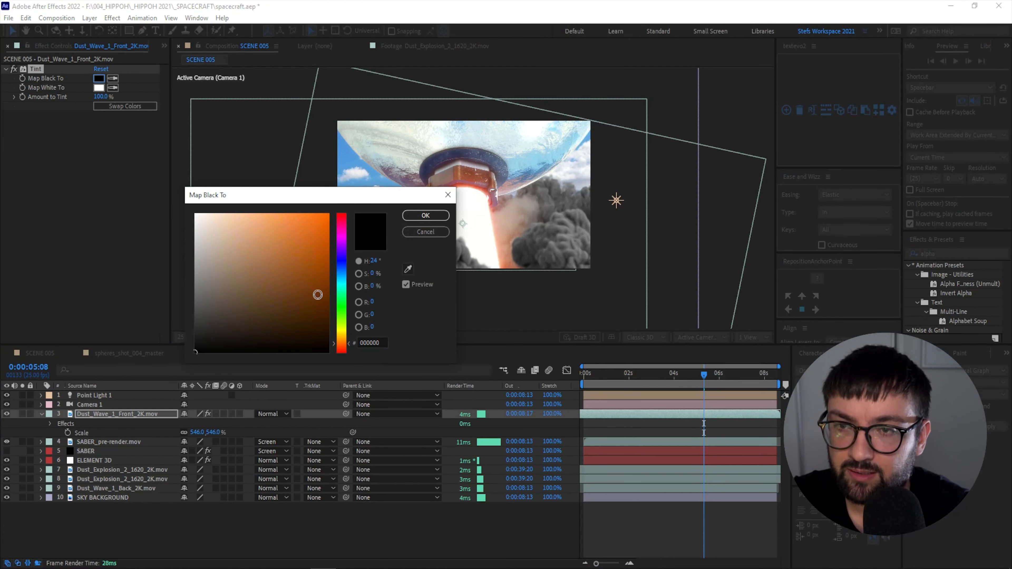
{"action": "mouse_move", "coordinate": [317, 294]}
{"action": "left_mouse_down"}
{"action": "mouse_move", "coordinate": [294, 287]}
{"action": "mouse_move", "coordinate": [288, 312]}
{"action": "mouse_move", "coordinate": [321, 298]}
{"action": "left_mouse_up"}
{"action": "left_click", "coordinate": [426, 216]}
{"action": "left_click", "coordinate": [99, 87]}
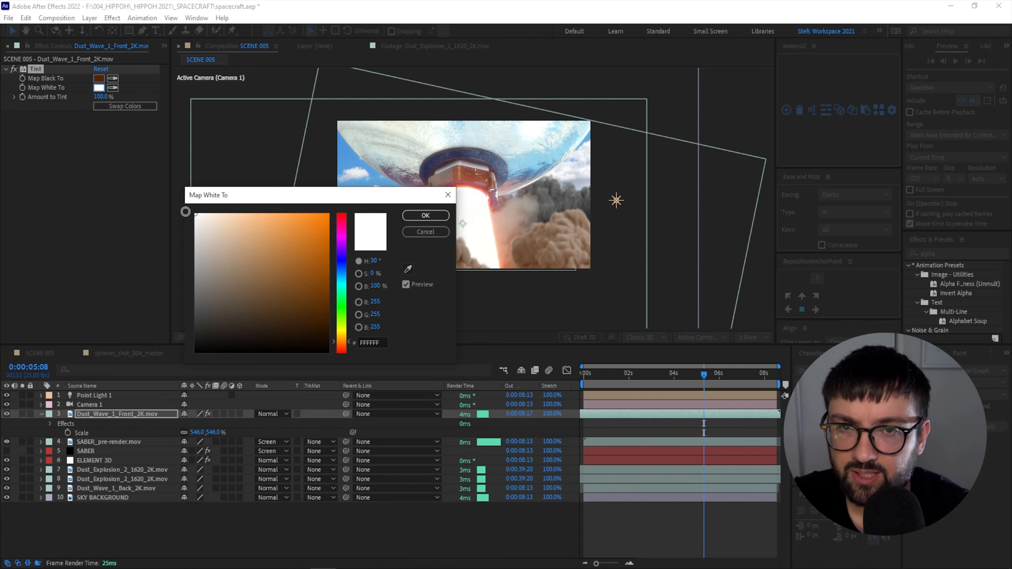
{"action": "left_click", "coordinate": [426, 216]}
{"action": "left_click", "coordinate": [99, 78]}
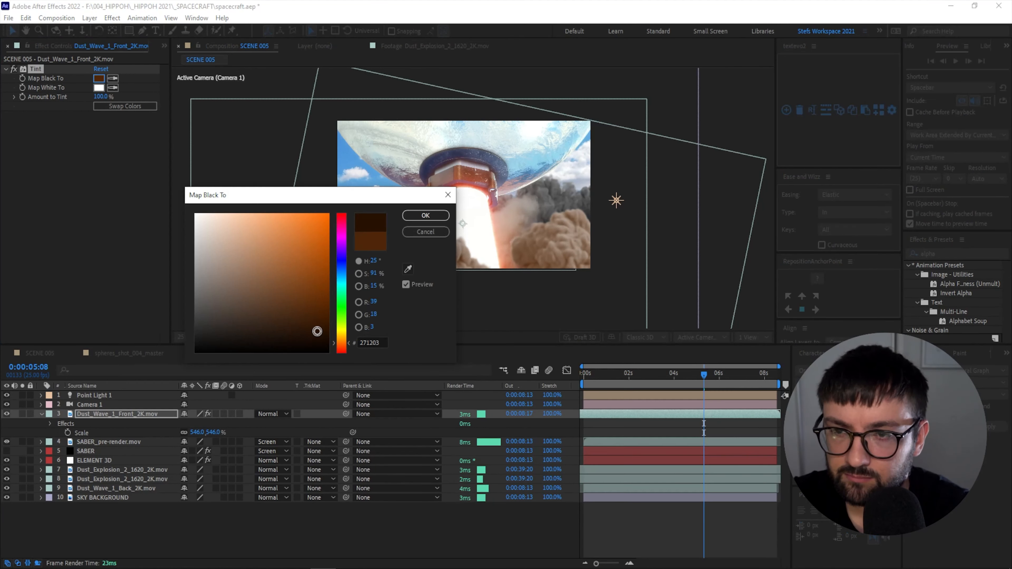
{"action": "left_click_drag", "start_coordinate": [317, 331], "coordinate": [319, 321]}
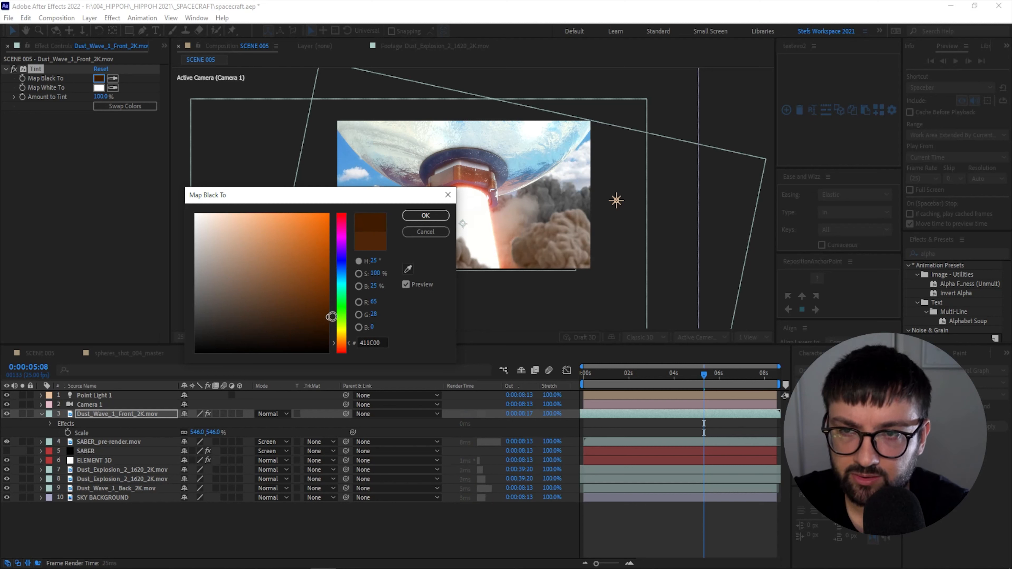
{"action": "key", "text": "Return"}
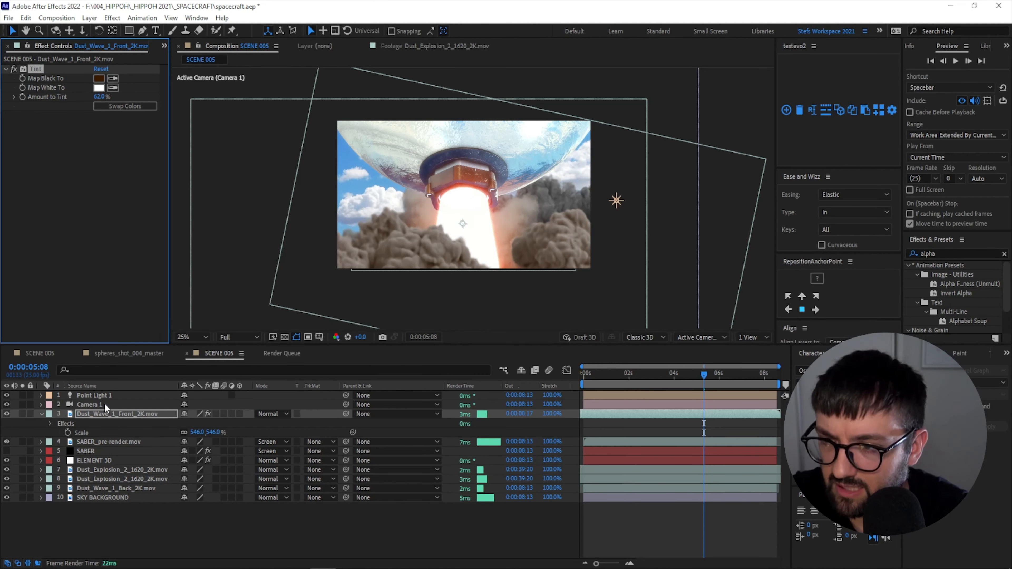
- Paste the front dust wave's Tint effect onto both dust explosion layers and the back dust wave layer
{"action": "left_click", "coordinate": [106, 469]}
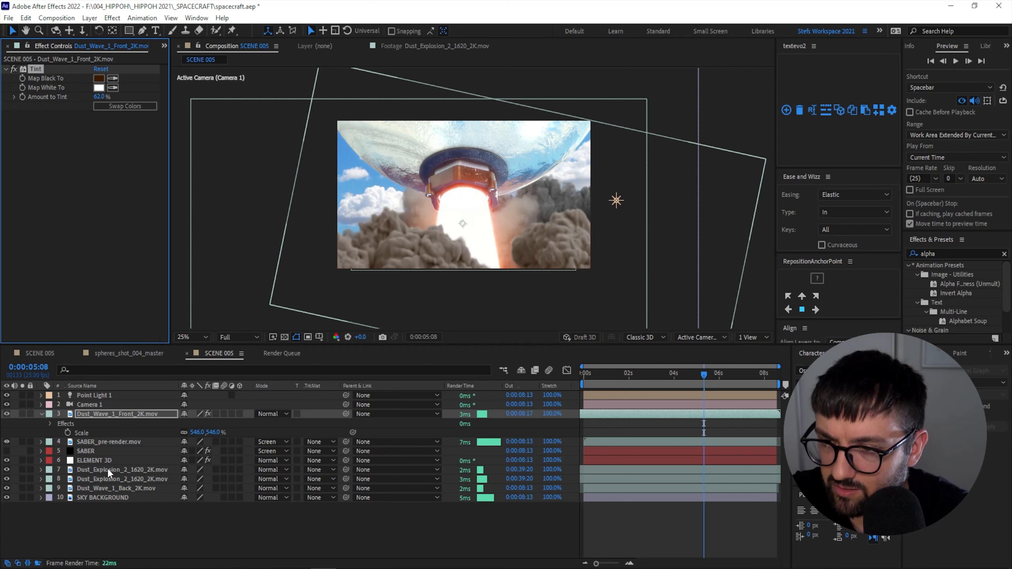
{"action": "key", "text": "ctrl+v"}
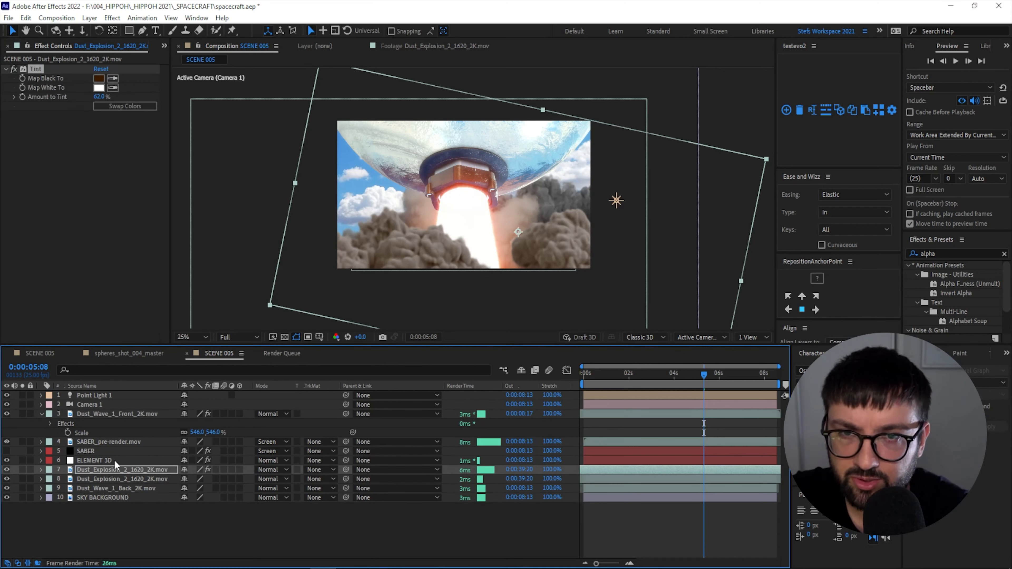
{"action": "left_click", "coordinate": [120, 489]}
{"action": "key", "text": "ctrl+v"}
{"action": "left_click", "coordinate": [120, 480]}
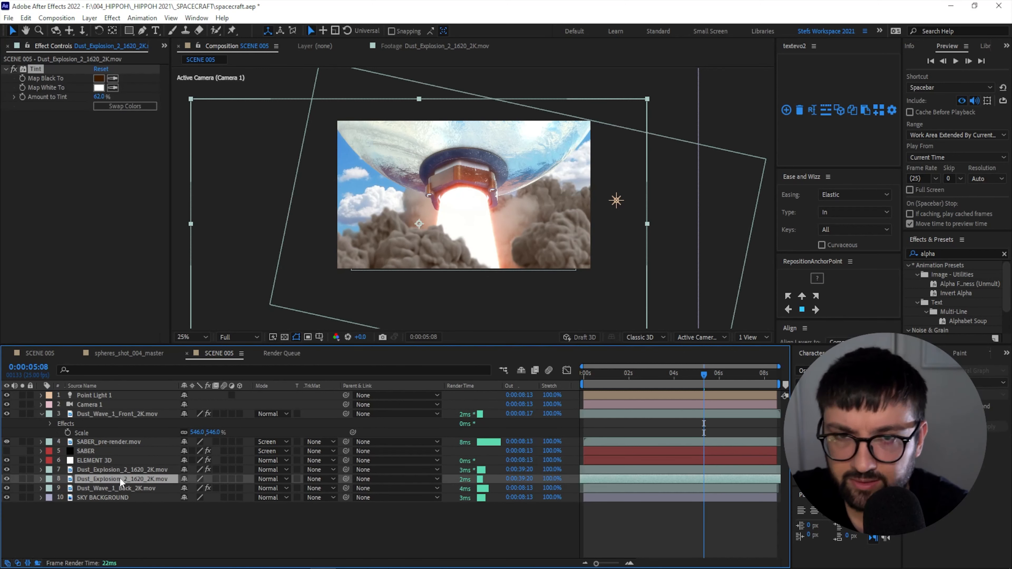
{"action": "key", "text": "ctrl+v"}
{"action": "left_click", "coordinate": [453, 527]}
- Play the shot from the first frame and scrub through it to check the tinted dust around the beam
{"action": "left_click_drag", "start_coordinate": [687, 375], "coordinate": [564, 372]}
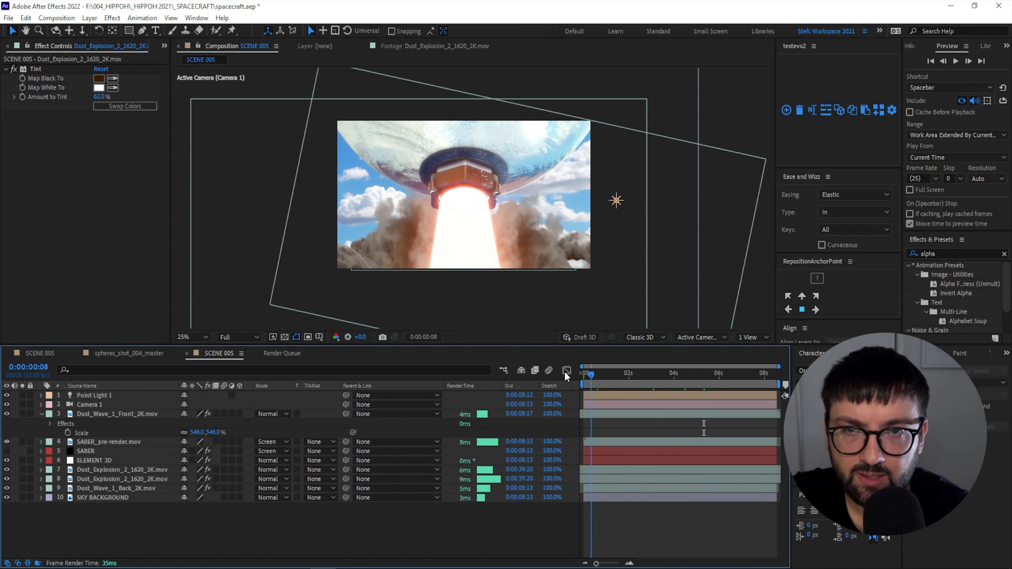
{"action": "key", "text": "Home"}
{"action": "key", "text": "space"}
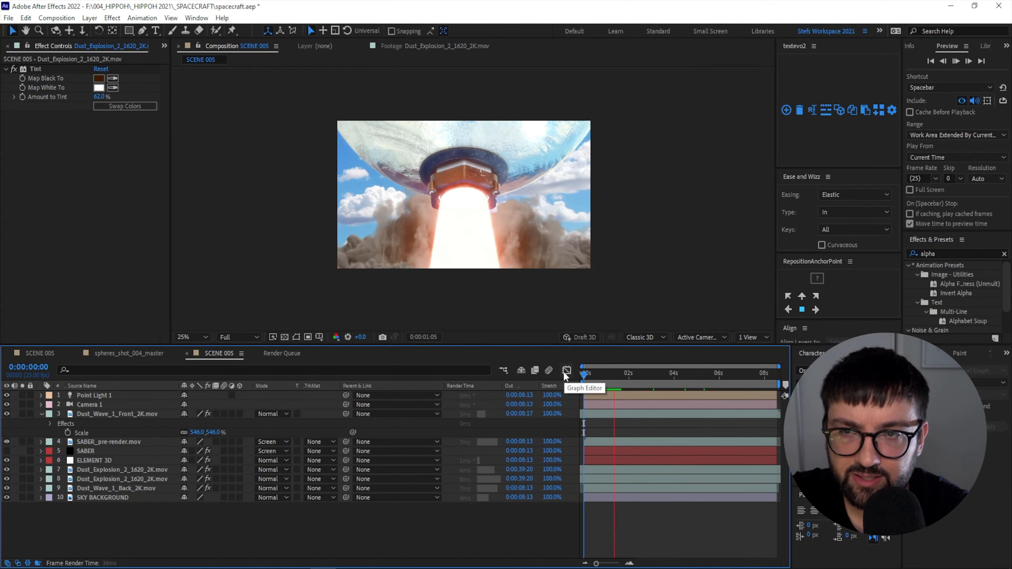
{"action": "left_click", "coordinate": [589, 375]}
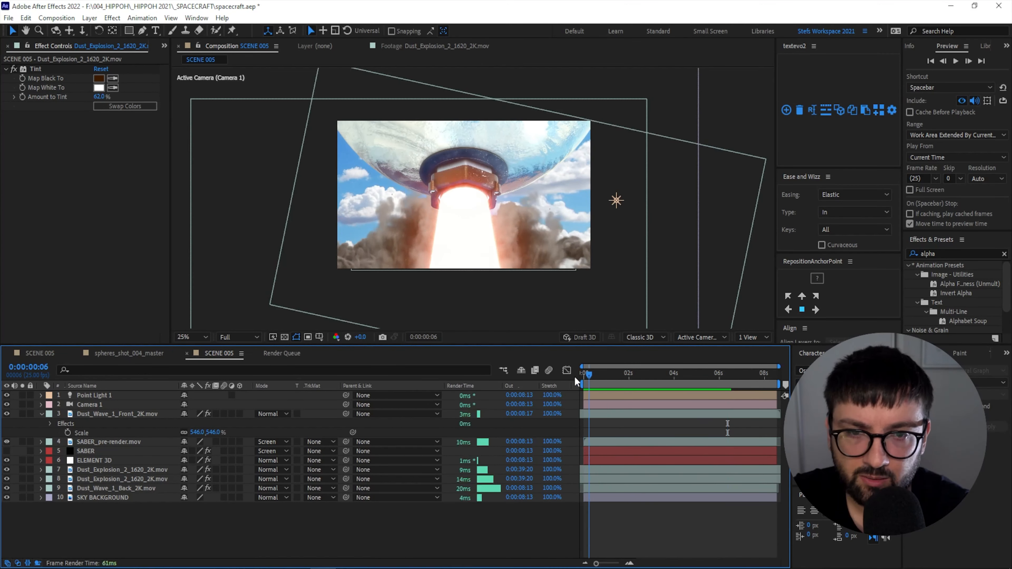
{"action": "left_click_drag", "start_coordinate": [589, 375], "coordinate": [595, 375]}
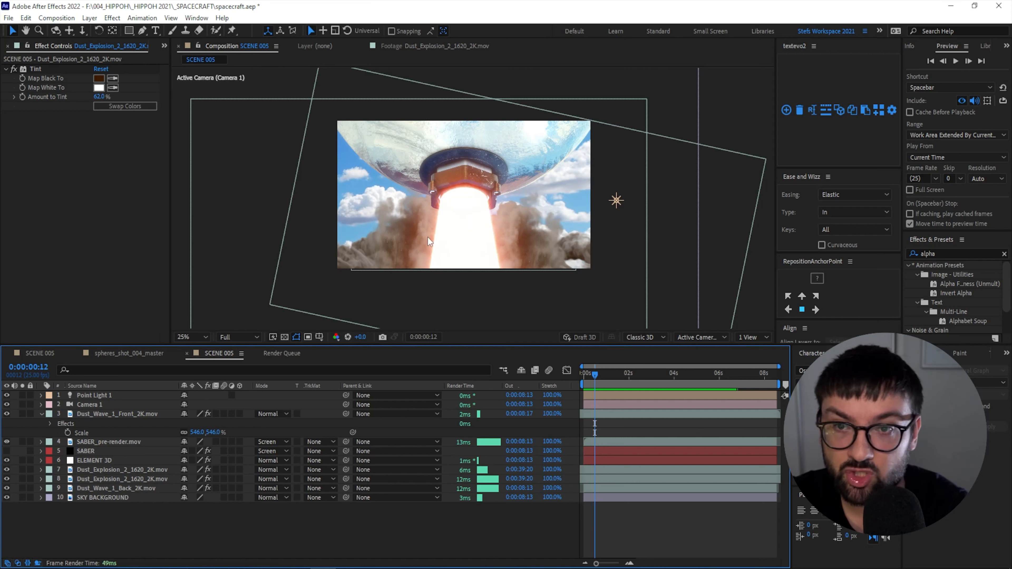
{"action": "left_click_drag", "start_coordinate": [603, 371], "coordinate": [665, 389]}
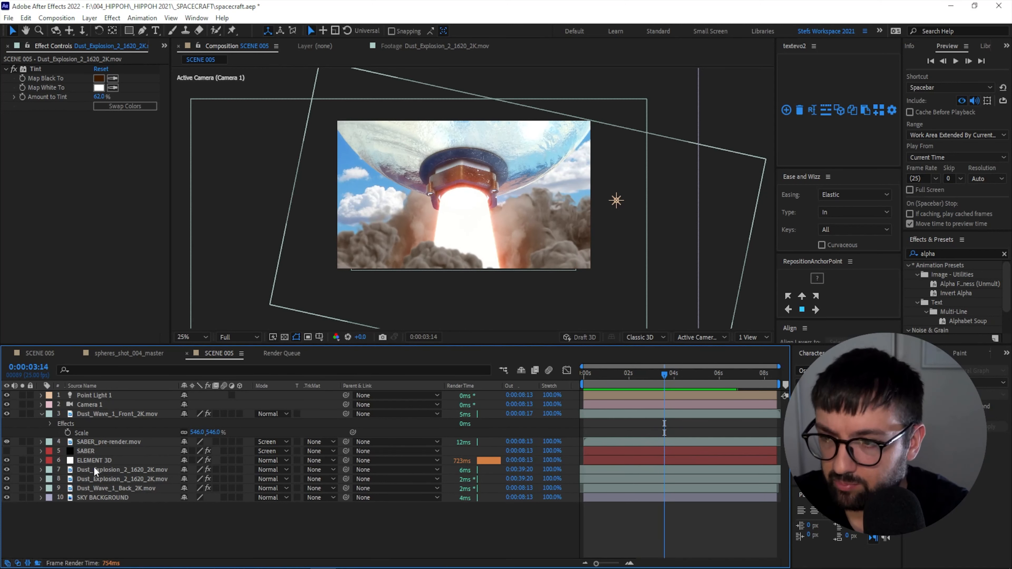
- Change the front dust wave's Tint Map Black To colour to a lighter orange-brown
{"action": "left_click", "coordinate": [114, 415]}
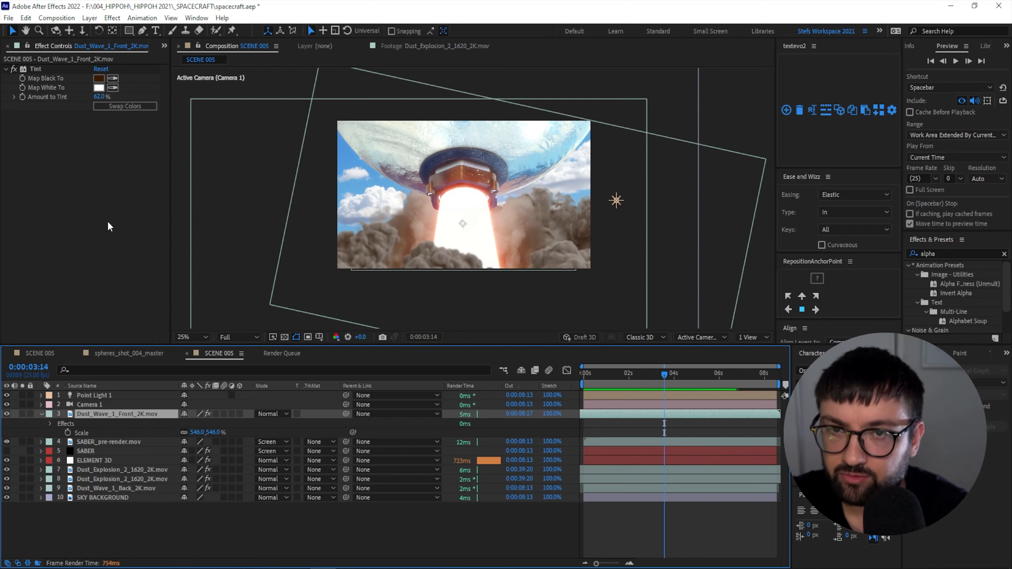
{"action": "left_click", "coordinate": [100, 79]}
{"action": "left_click", "coordinate": [425, 217]}
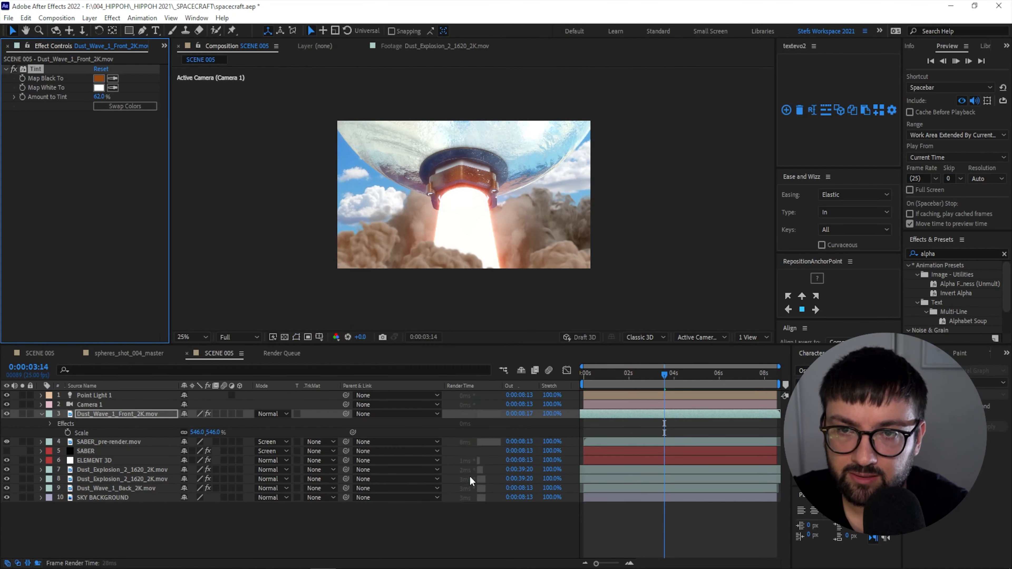
- Open the finished SCENE 005 composition and toggle the OPTICAL FLARES (FRONT BEAM) layer to compare the beam with and without it
{"action": "left_click", "coordinate": [123, 352]}
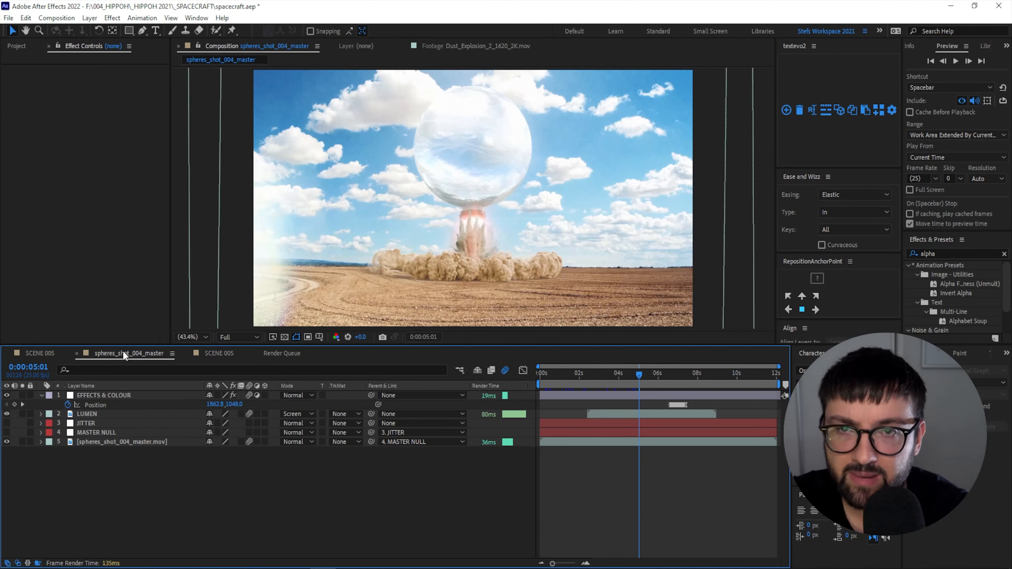
{"action": "left_click", "coordinate": [215, 353]}
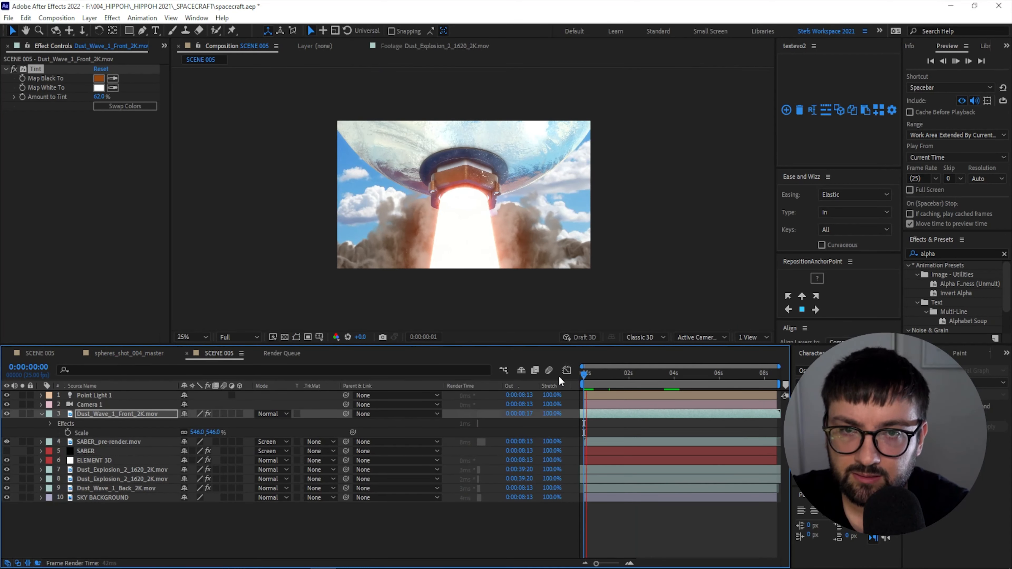
{"action": "left_click", "coordinate": [40, 353]}
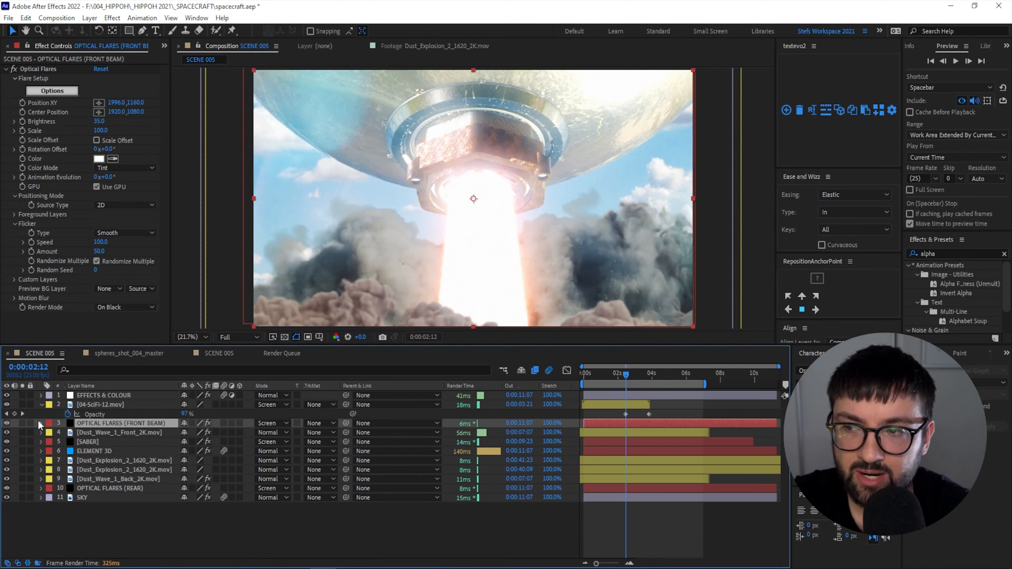
{"action": "left_click", "coordinate": [6, 424]}
{"action": "left_click", "coordinate": [6, 424]}
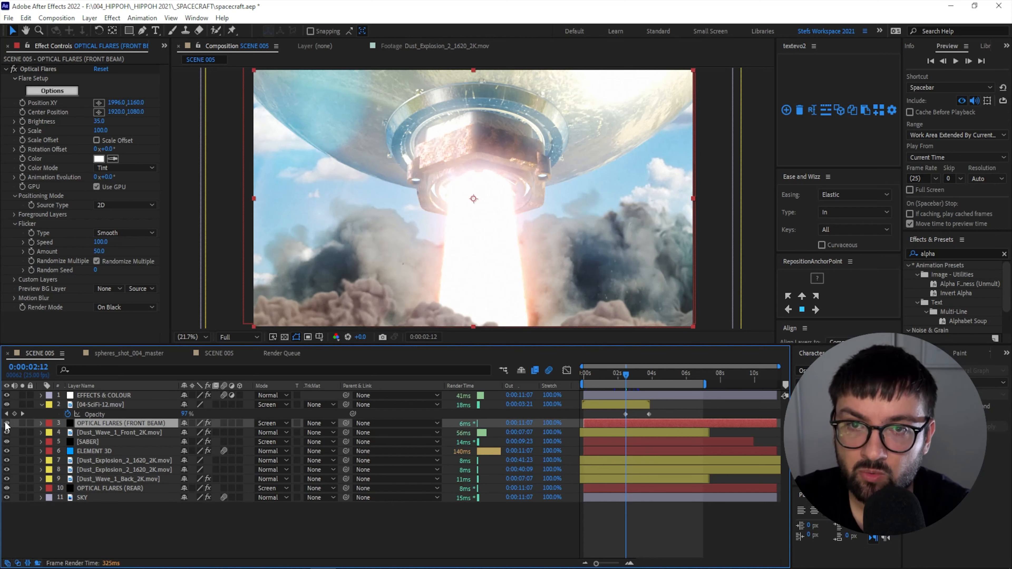
{"action": "left_click", "coordinate": [6, 423]}
{"action": "left_click", "coordinate": [6, 424]}
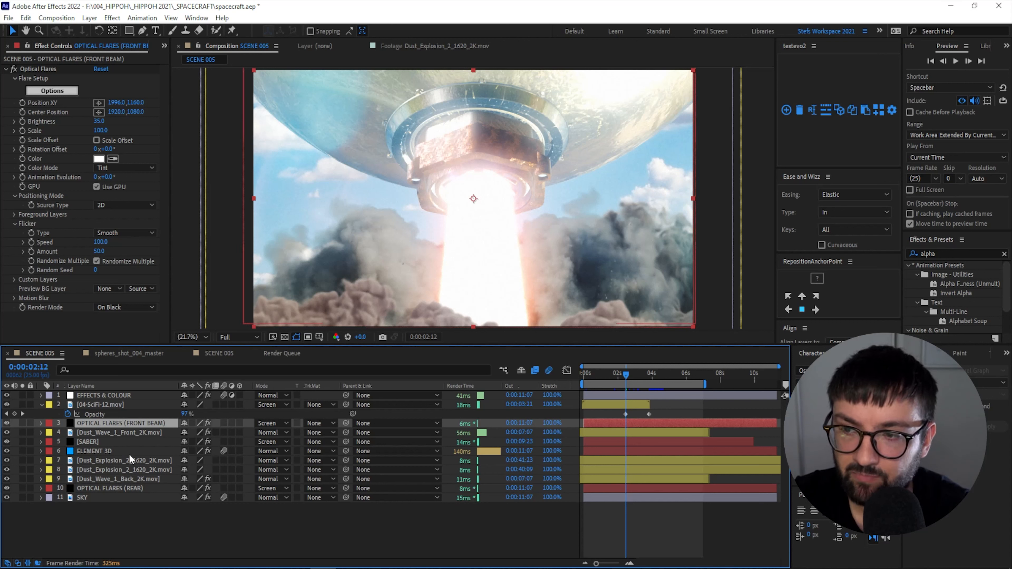
- Toggle the OPTICAL FLARES (REAR) layer repeatedly in the finished composition to examine the glow it adds behind the dust
{"action": "left_click", "coordinate": [104, 488]}
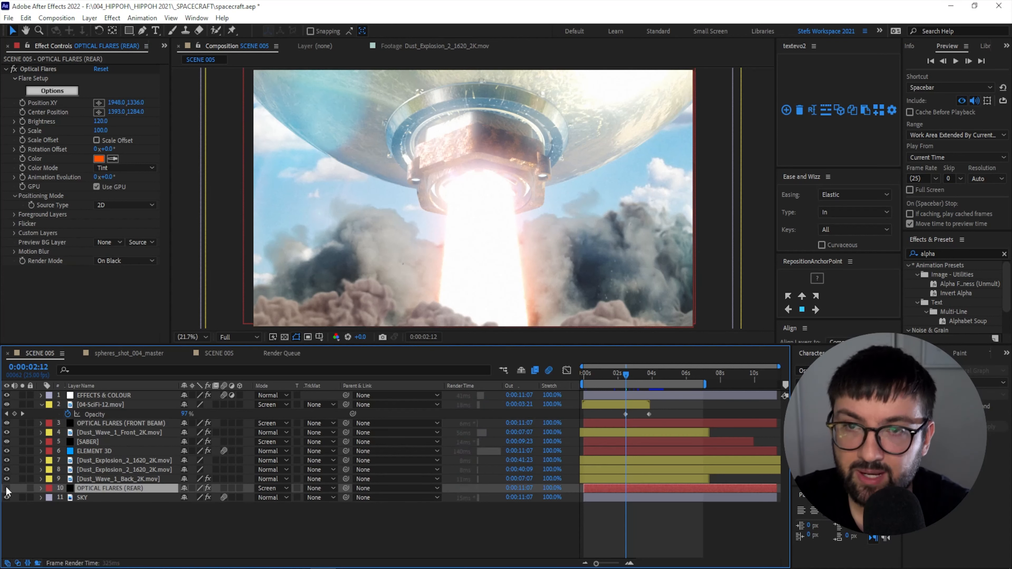
{"action": "left_click", "coordinate": [6, 489]}
{"action": "left_click", "coordinate": [7, 488]}
{"action": "left_click", "coordinate": [6, 489]}
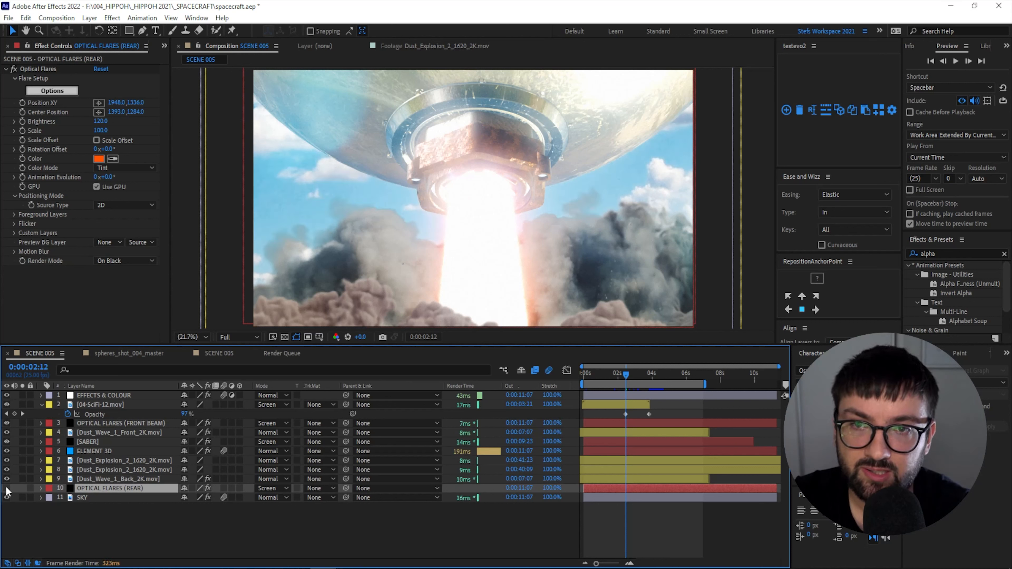
{"action": "left_click", "coordinate": [6, 488]}
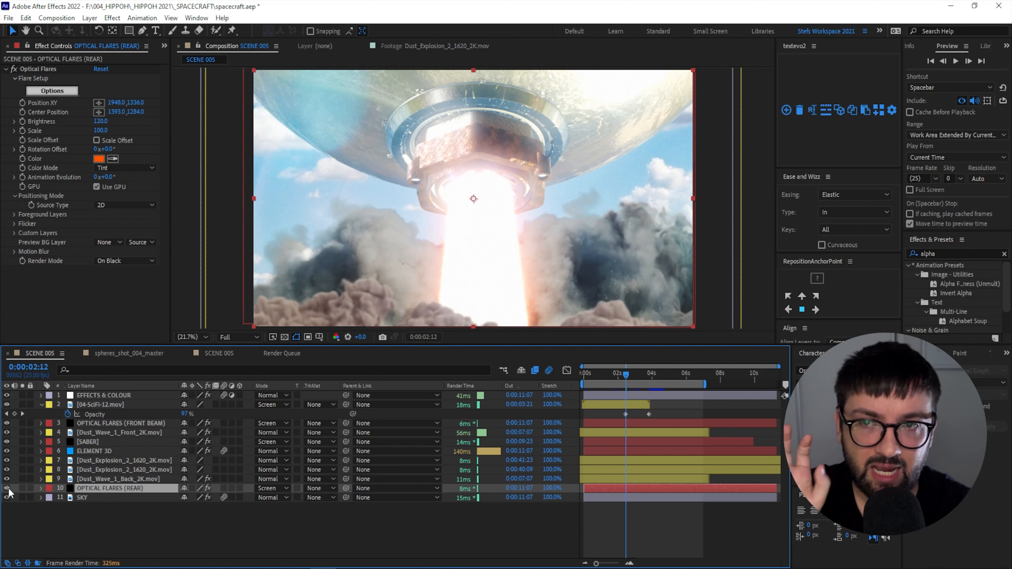
{"action": "left_click", "coordinate": [7, 489]}
{"action": "left_click", "coordinate": [7, 489]}
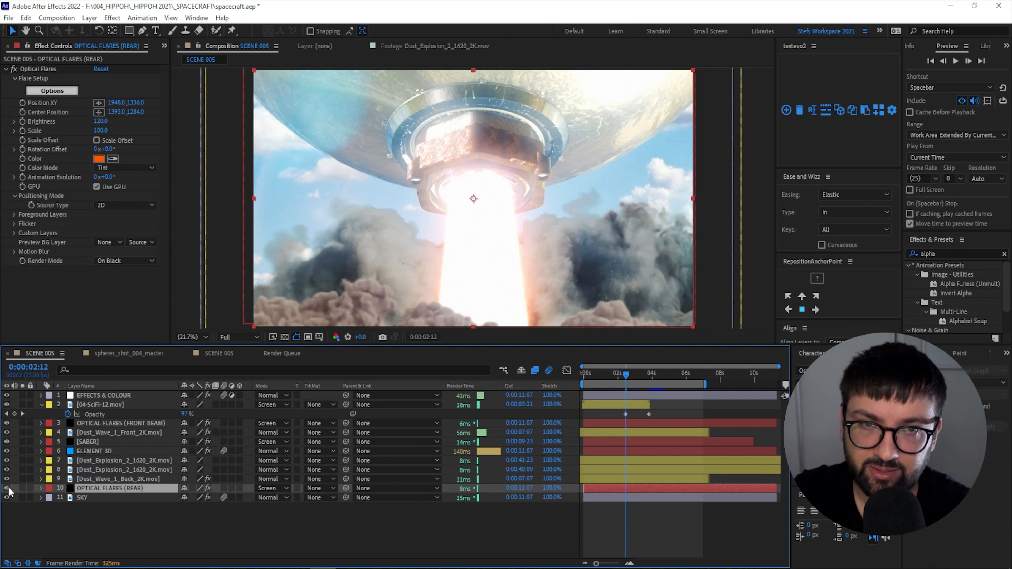
{"action": "left_click", "coordinate": [7, 488]}
{"action": "left_click", "coordinate": [7, 488]}
{"action": "left_click", "coordinate": [6, 488]}
{"action": "left_click", "coordinate": [6, 489]}
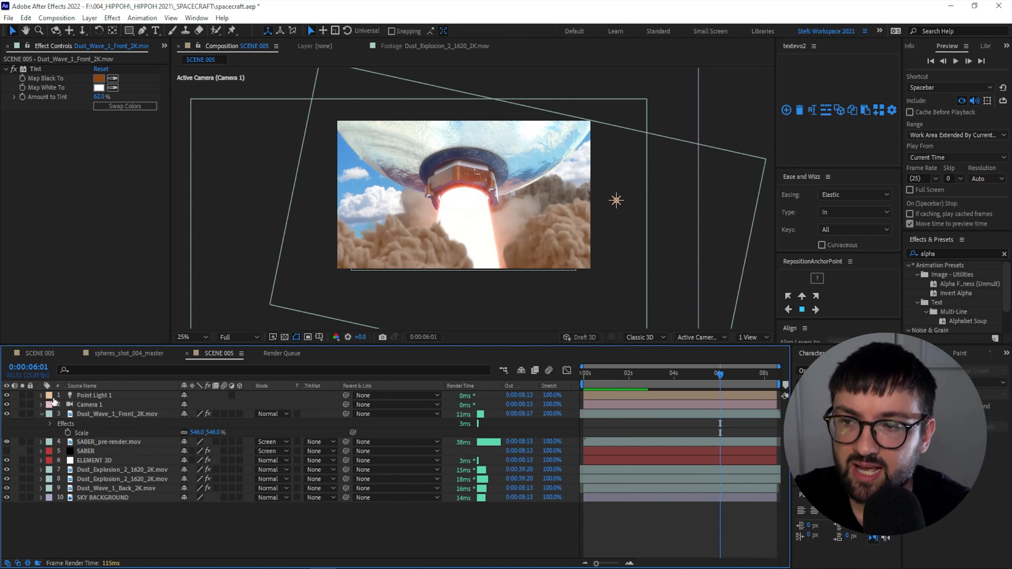
- Back in the working SCENE 005 composition, create a new 1920 × 1080 solid named OPTICAL FLARES (BEAM)
{"action": "left_click", "coordinate": [41, 414]}
{"action": "left_click", "coordinate": [90, 18]}
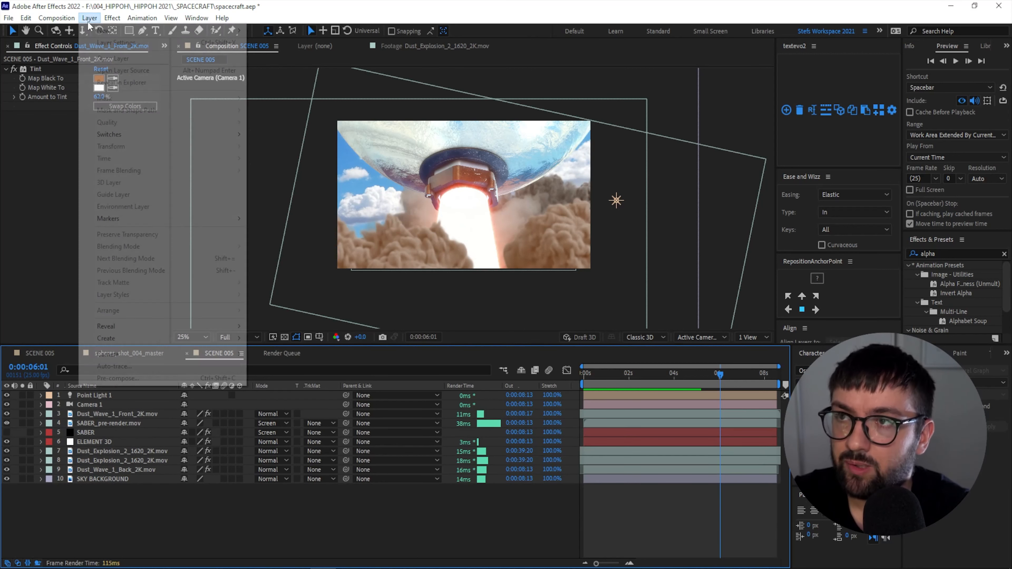
{"action": "mouse_move", "coordinate": [115, 30]}
{"action": "left_click", "coordinate": [292, 42]}
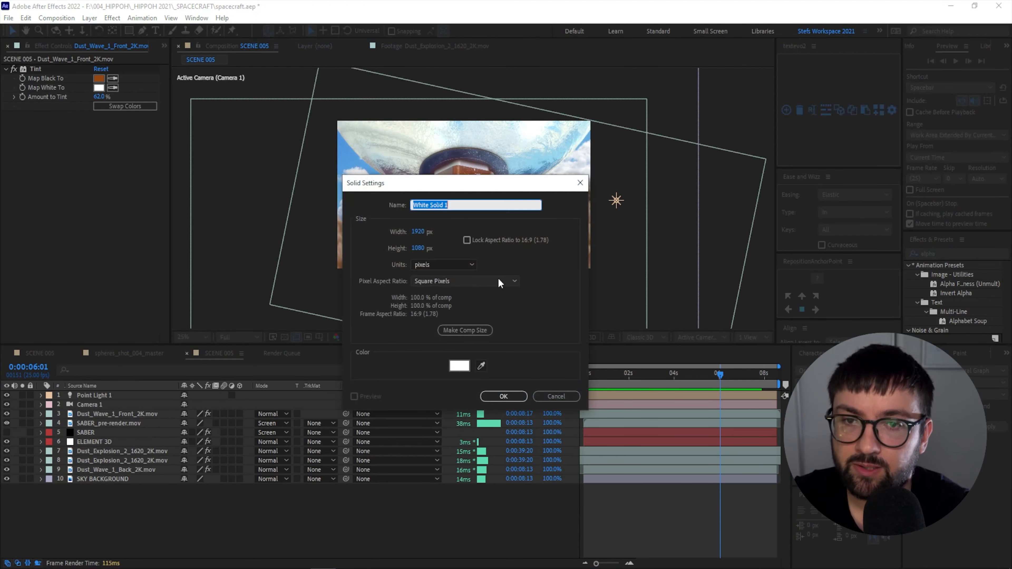
{"action": "type", "text": "OPTICAL FL"}
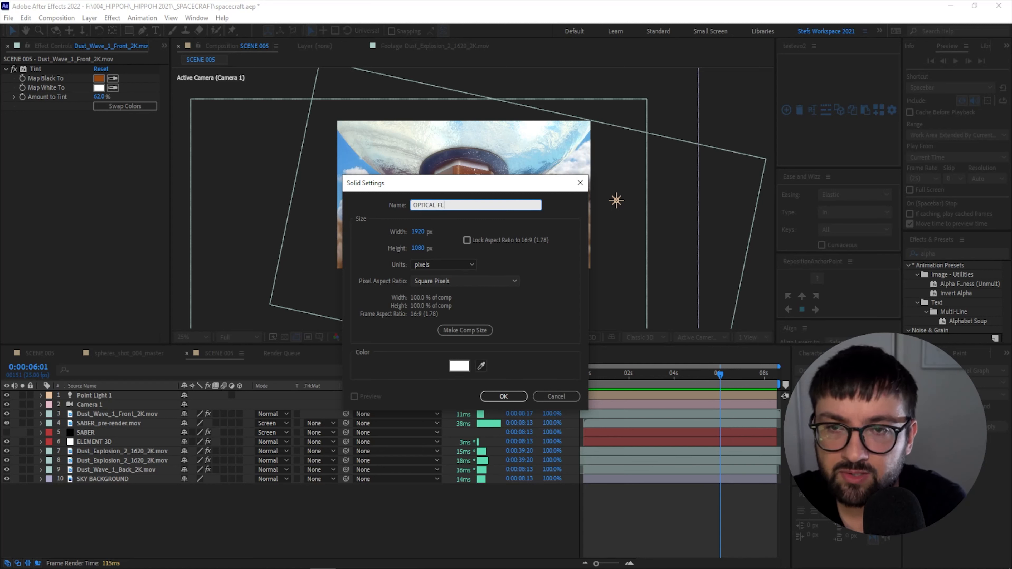
{"action": "type", "text": "ARES (BEAM"}
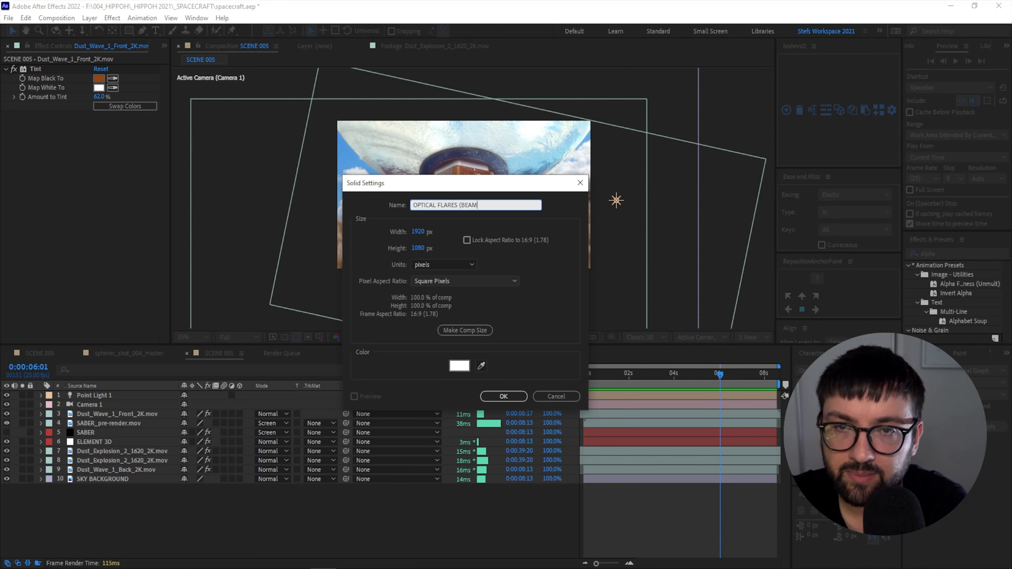
{"action": "key", "text": "Return"}
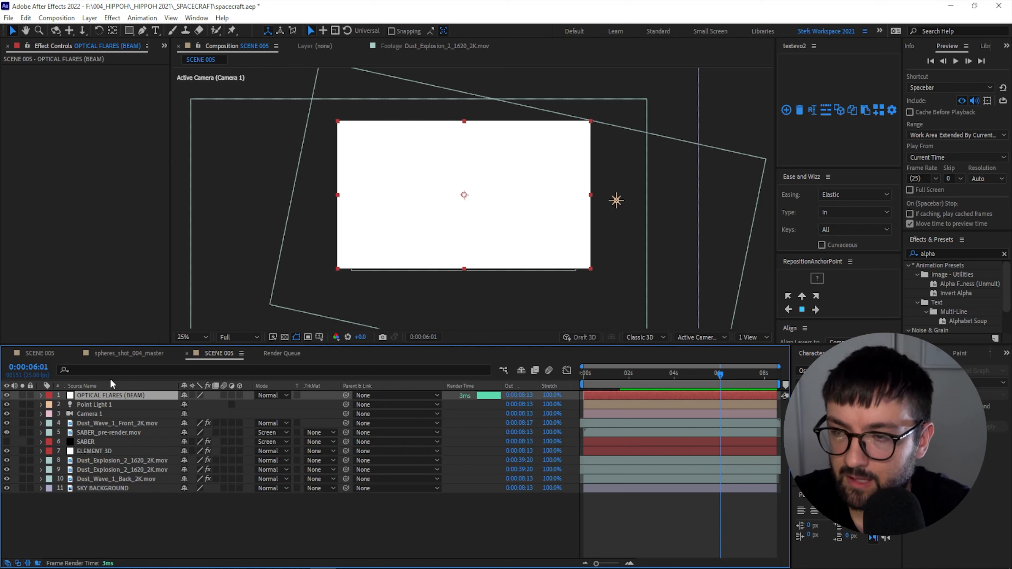
- Change the OPTICAL FLARES (BEAM) solid's colour to black (000000)
{"action": "left_click", "coordinate": [89, 18]}
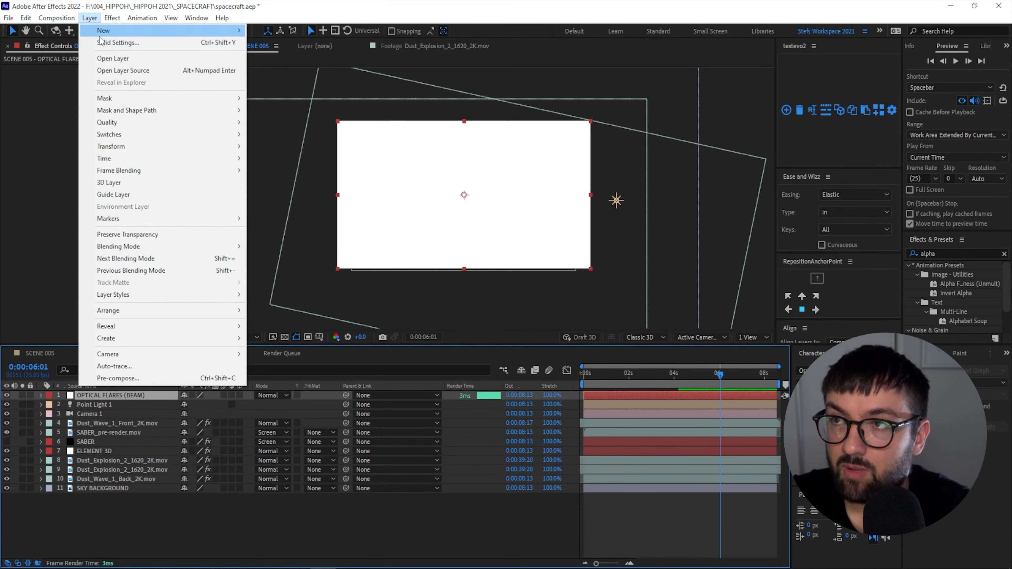
{"action": "left_click", "coordinate": [107, 30]}
{"action": "left_click_drag", "start_coordinate": [622, 258], "coordinate": [602, 215]}
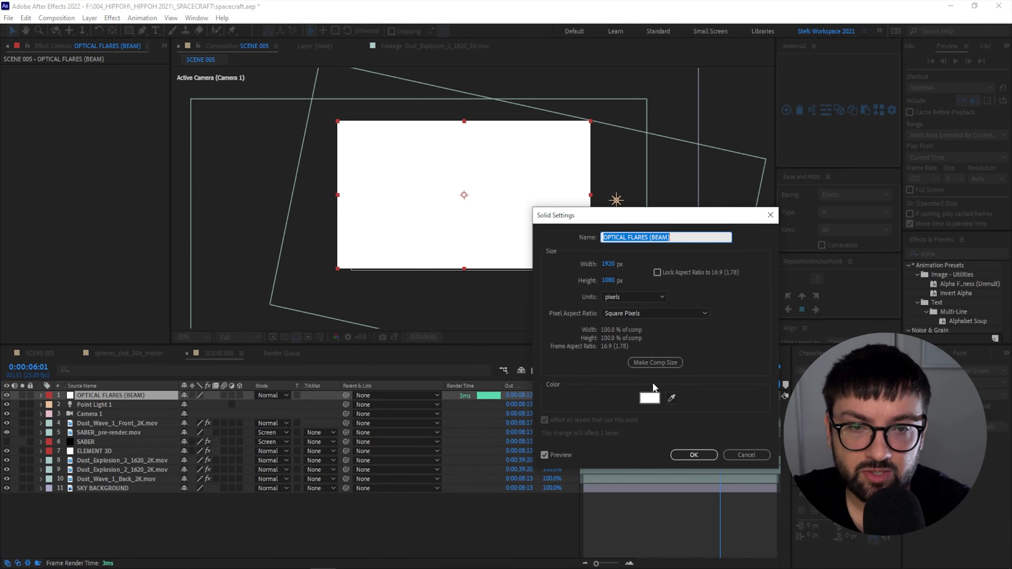
{"action": "left_click", "coordinate": [650, 398]}
{"action": "left_click", "coordinate": [210, 352]}
{"action": "left_click", "coordinate": [426, 215]}
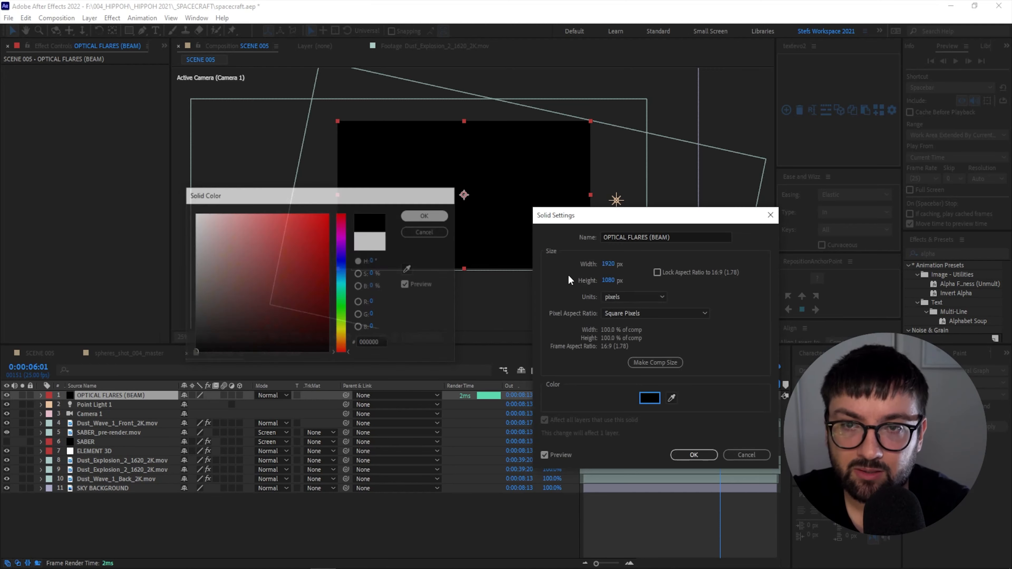
{"action": "left_click", "coordinate": [694, 455]}
- Apply the Video Copilot Optical Flares effect to the OPTICAL FLARES (BEAM) layer
{"action": "right_click", "coordinate": [128, 394]}
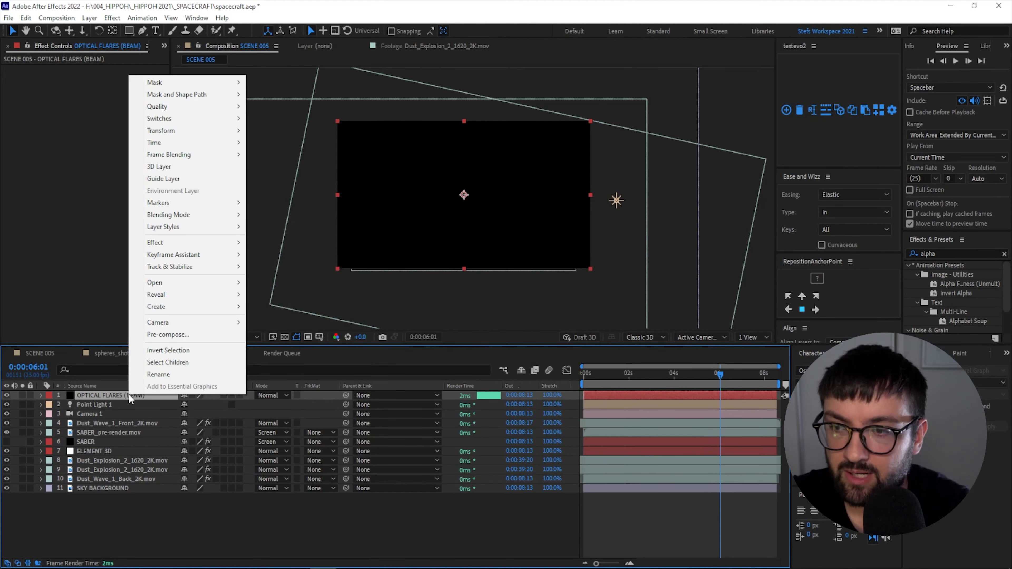
{"action": "mouse_move", "coordinate": [175, 242]}
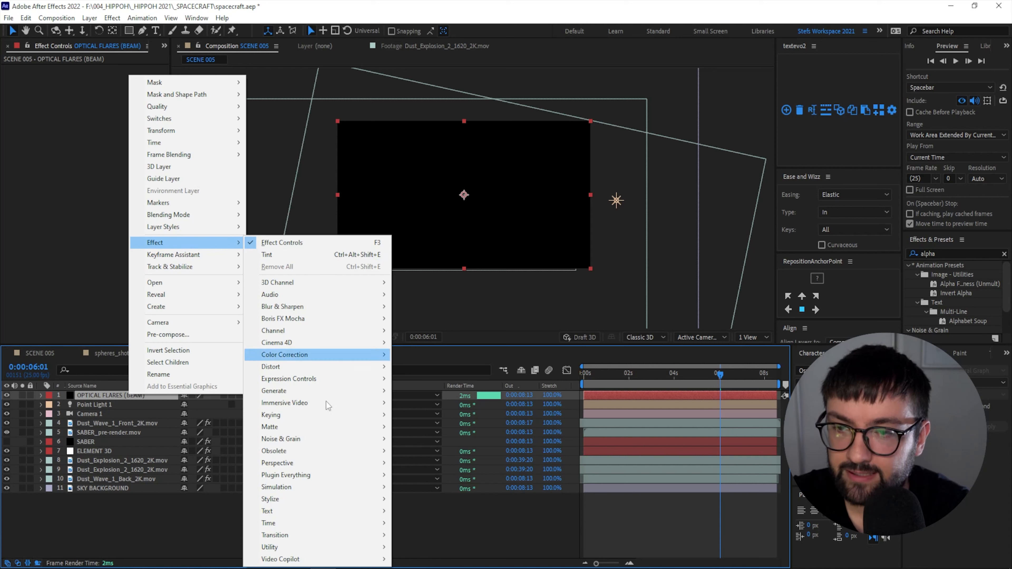
{"action": "mouse_move", "coordinate": [355, 560]}
{"action": "left_click", "coordinate": [425, 535]}
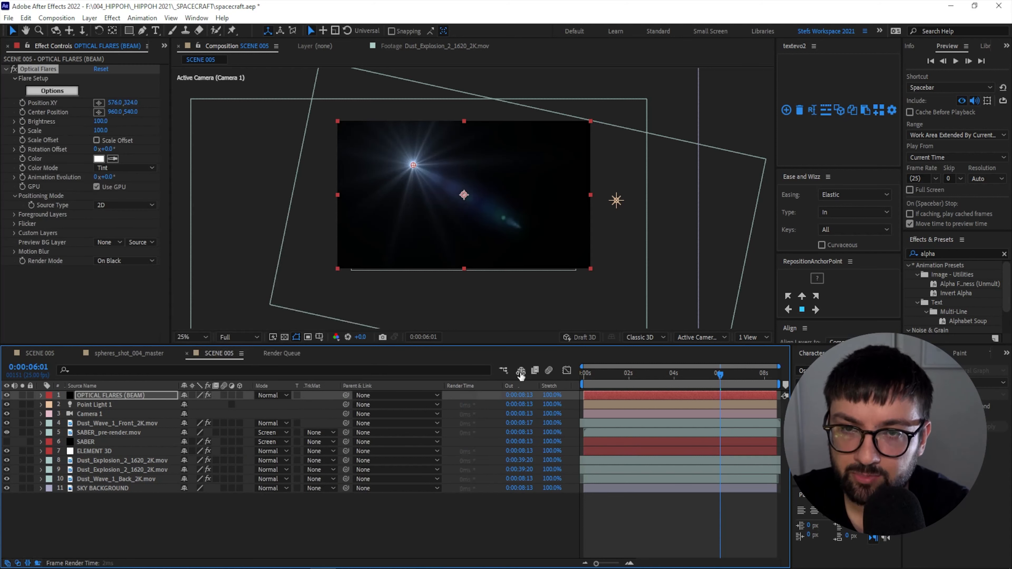
- Set the flare layer's blending mode to Screen and place the flare on the beam at about 960, 640 with Brightness 300
{"action": "left_click_drag", "start_coordinate": [414, 165], "coordinate": [473, 177]}
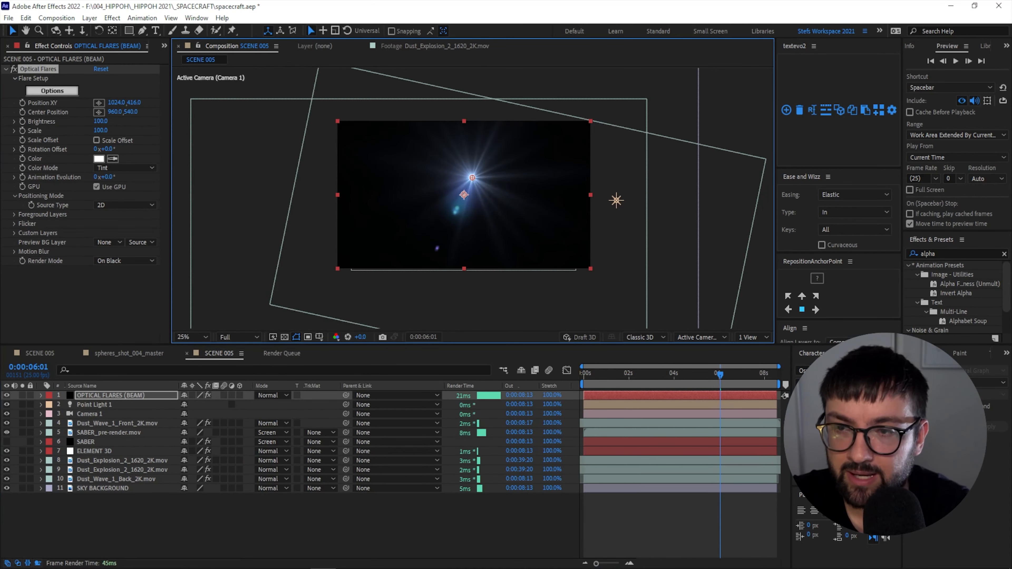
{"action": "left_click", "coordinate": [271, 395]}
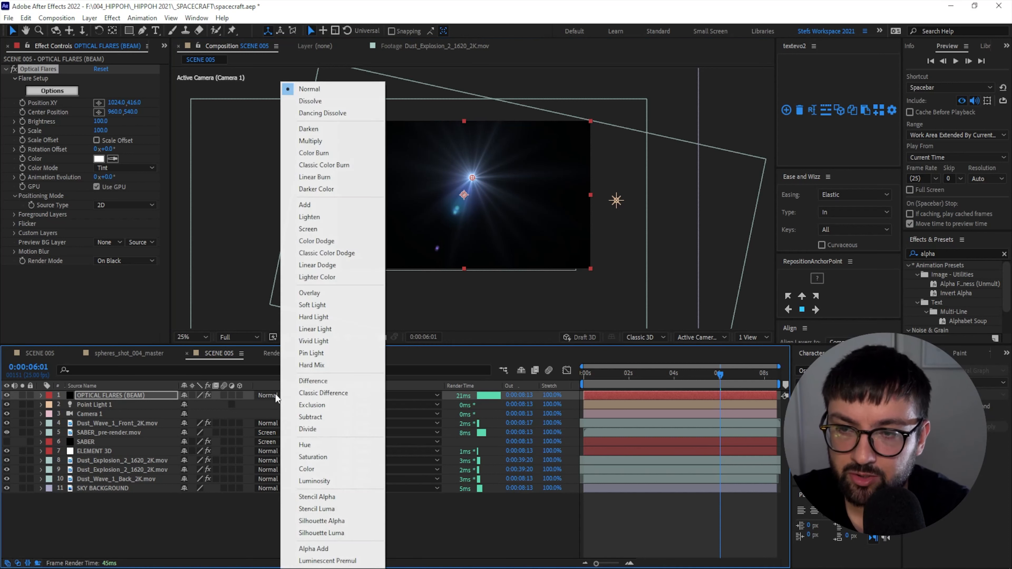
{"action": "left_click", "coordinate": [315, 229]}
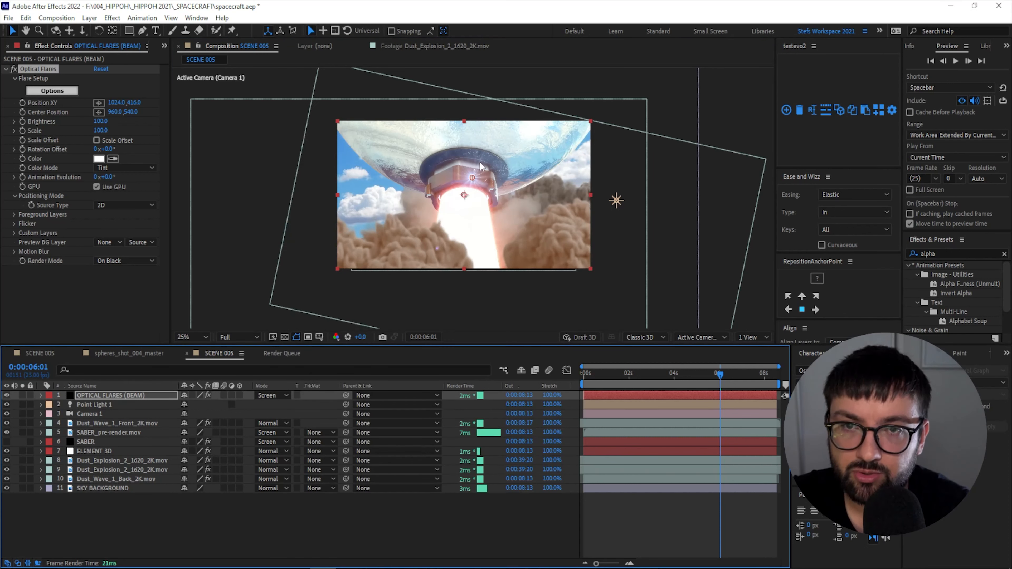
{"action": "mouse_move", "coordinate": [472, 177]}
{"action": "left_mouse_down"}
{"action": "mouse_move", "coordinate": [446, 221]}
{"action": "mouse_move", "coordinate": [466, 207]}
{"action": "left_mouse_up"}
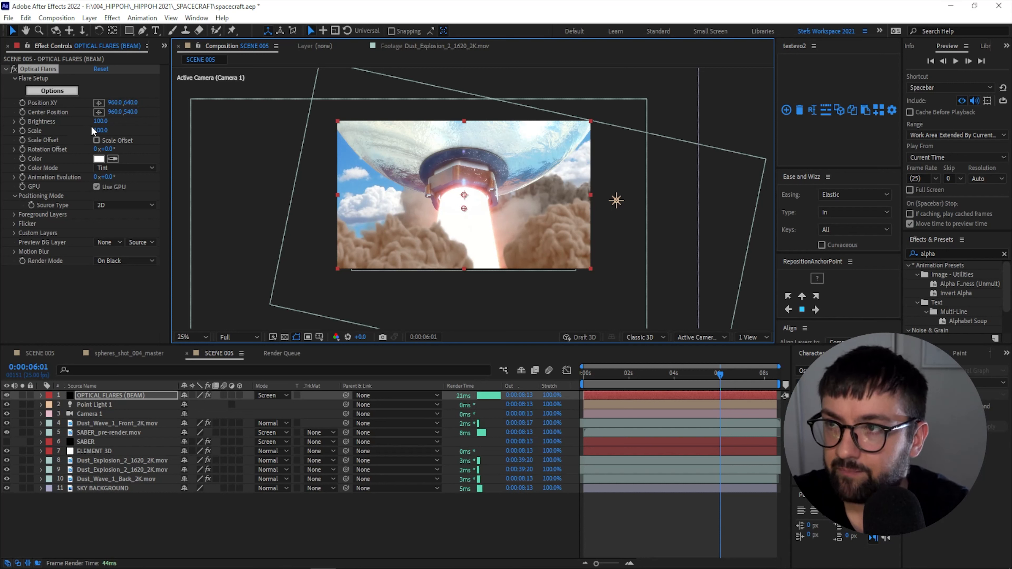
{"action": "left_click_drag", "start_coordinate": [105, 119], "coordinate": [108, 118]}
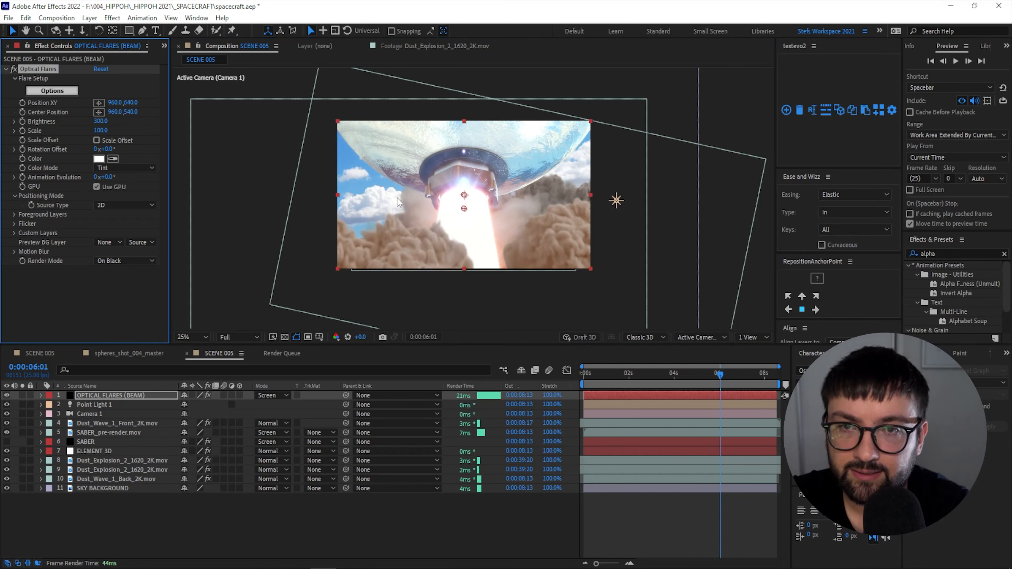
- Load the Sun Digital preset from the Light flare presets and set the flare's Brightness to 80
{"action": "left_click", "coordinate": [53, 90]}
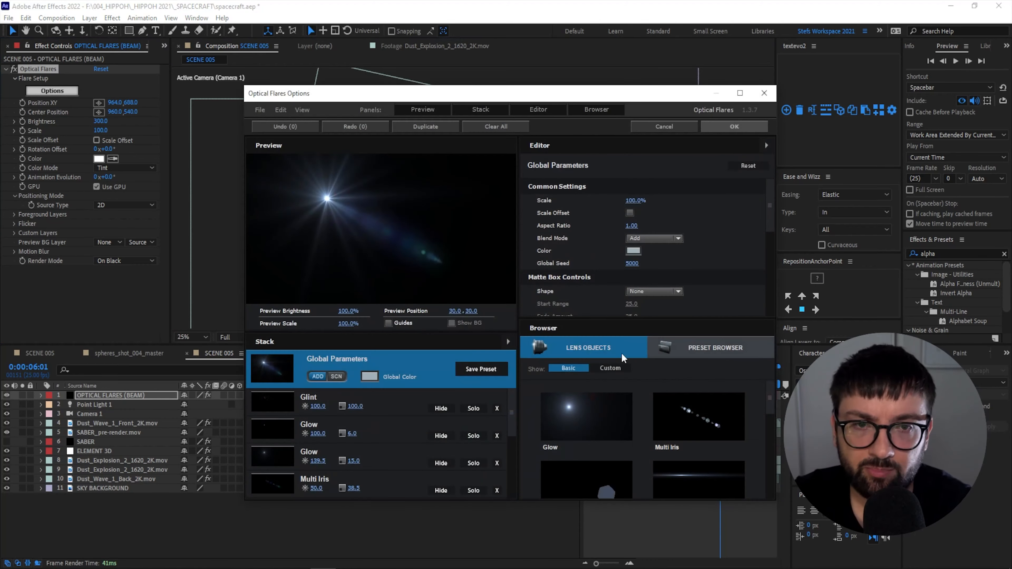
{"action": "left_click", "coordinate": [715, 347]}
{"action": "left_click", "coordinate": [689, 419]}
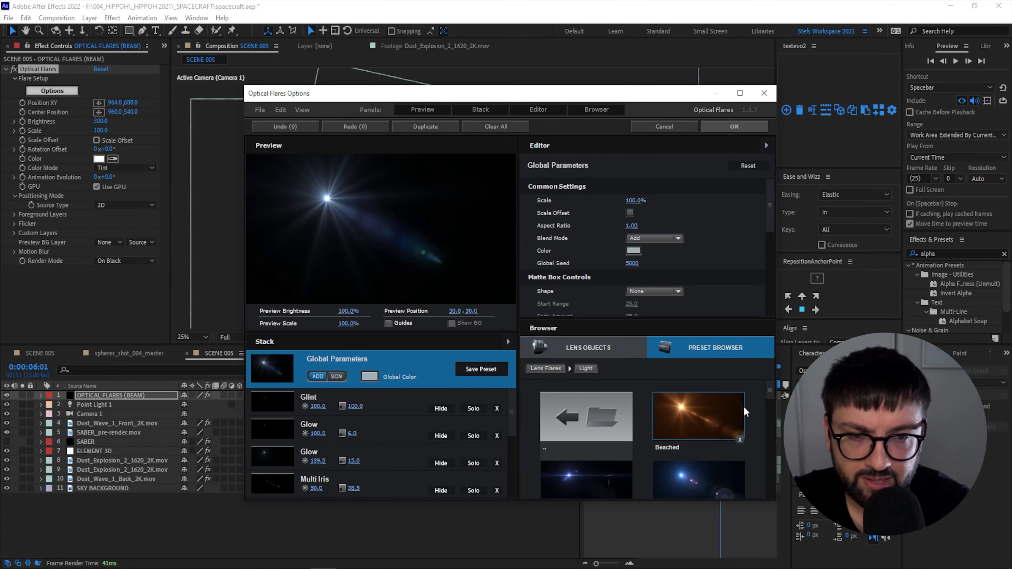
{"action": "left_click_drag", "start_coordinate": [772, 392], "coordinate": [787, 487]}
{"action": "left_click", "coordinate": [586, 403]}
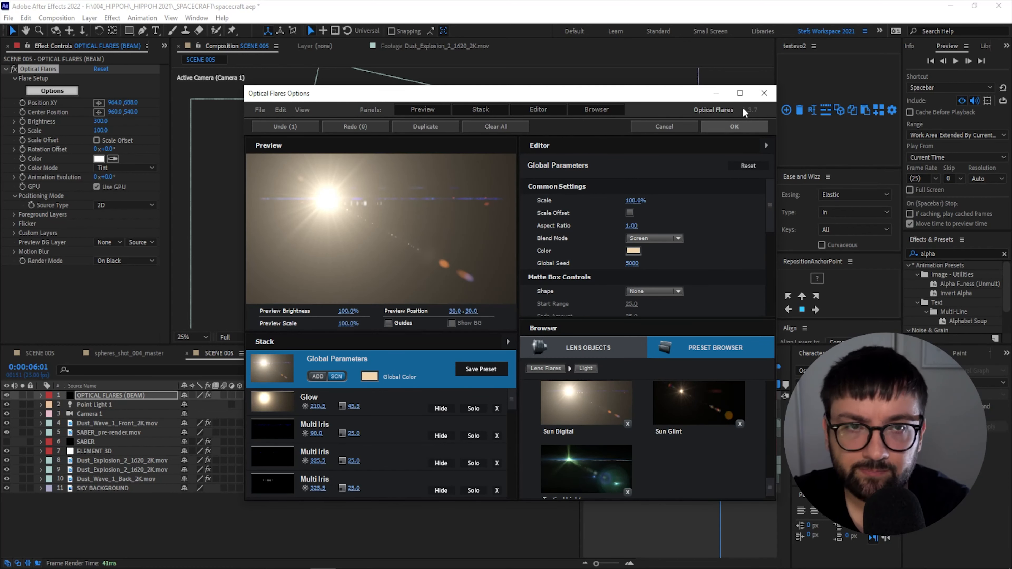
{"action": "left_click", "coordinate": [749, 127]}
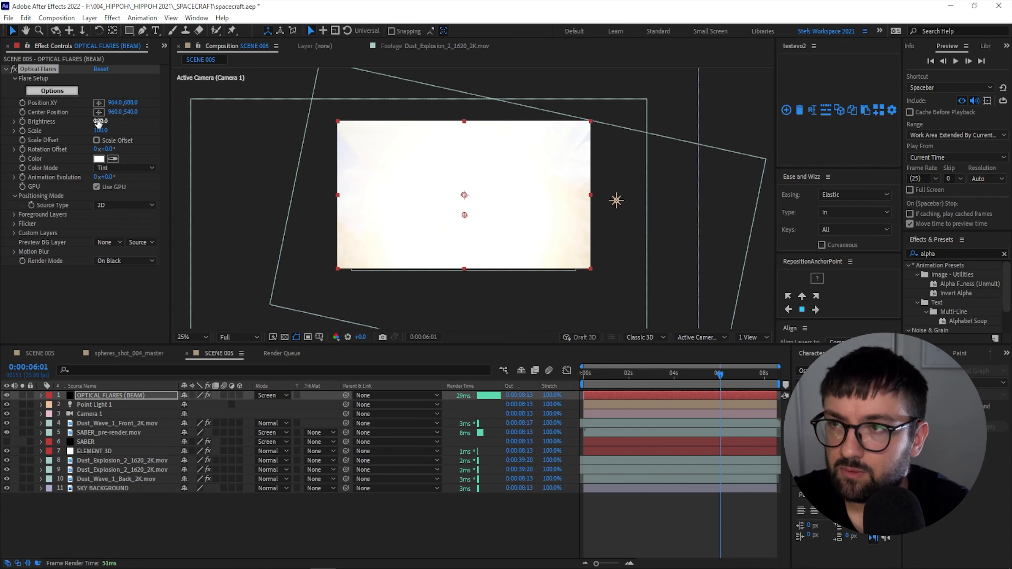
{"action": "left_click_drag", "start_coordinate": [99, 124], "coordinate": [89, 121]}
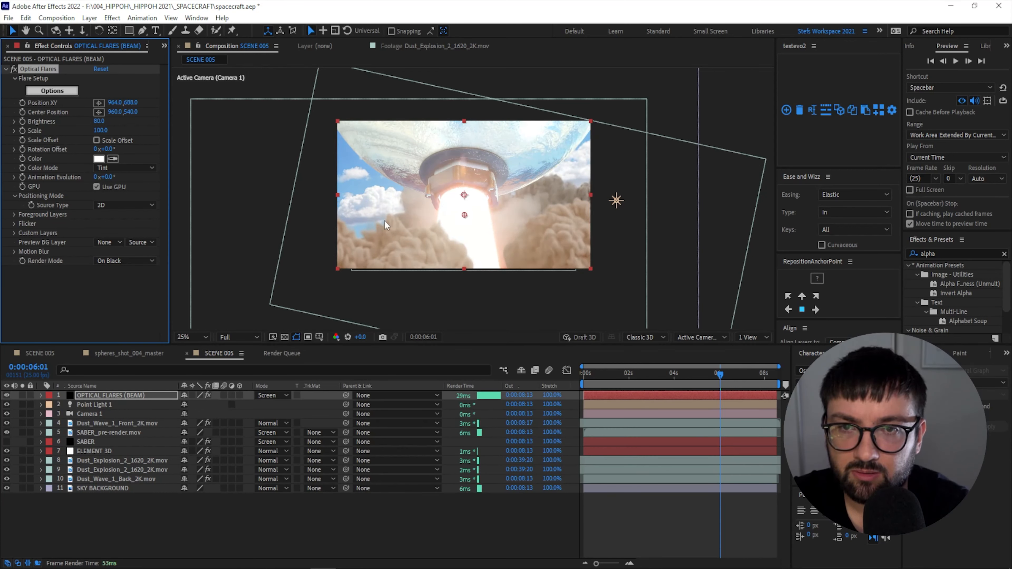
- Move the flare within the beam to about 948, 676 and its Center Position to about 856, 592
{"action": "mouse_move", "coordinate": [468, 218]}
{"action": "left_mouse_down"}
{"action": "mouse_move", "coordinate": [466, 172]}
{"action": "mouse_move", "coordinate": [469, 214]}
{"action": "left_mouse_up"}
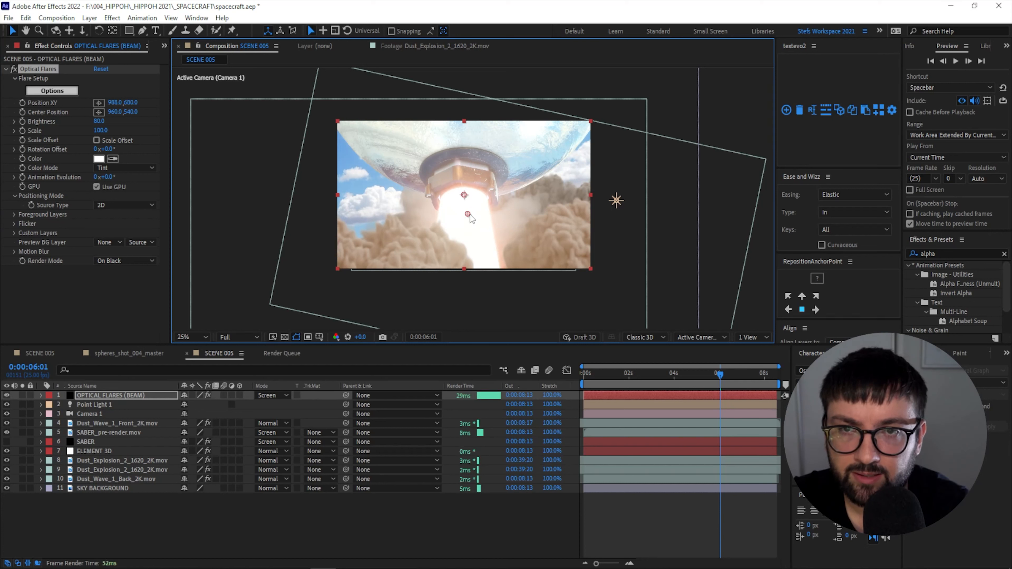
{"action": "left_click", "coordinate": [99, 112]}
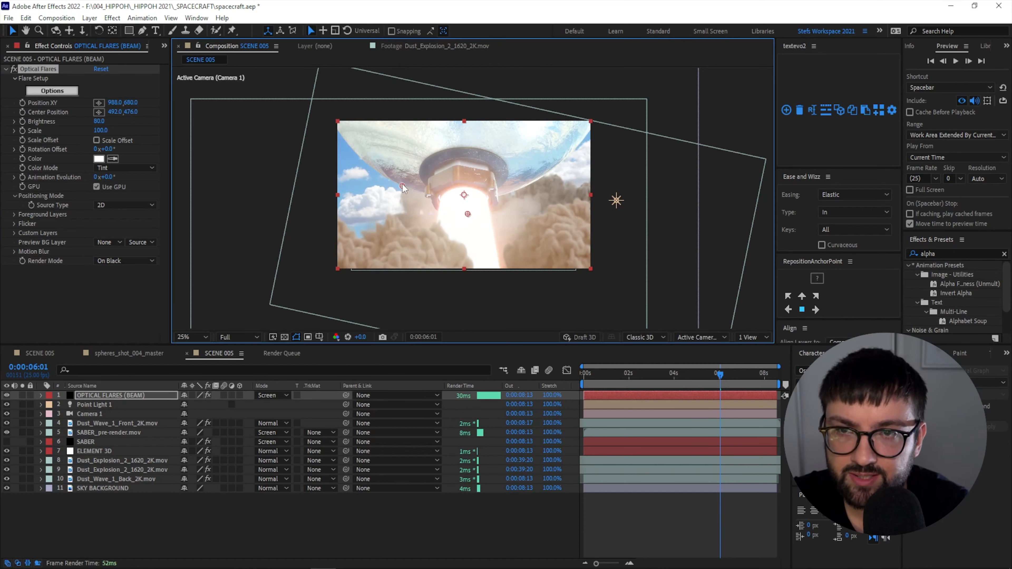
{"action": "left_click", "coordinate": [375, 227]}
{"action": "left_click_drag", "start_coordinate": [376, 222], "coordinate": [465, 216]}
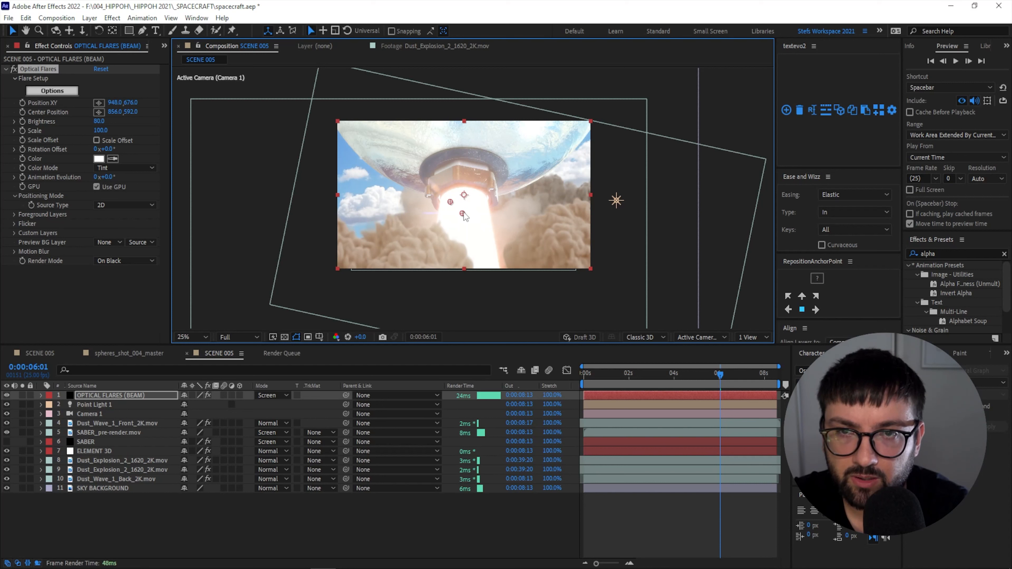
- Set the beam flare's flicker Speed to 100 and flicker Amount to 50
{"action": "left_click", "coordinate": [15, 224]}
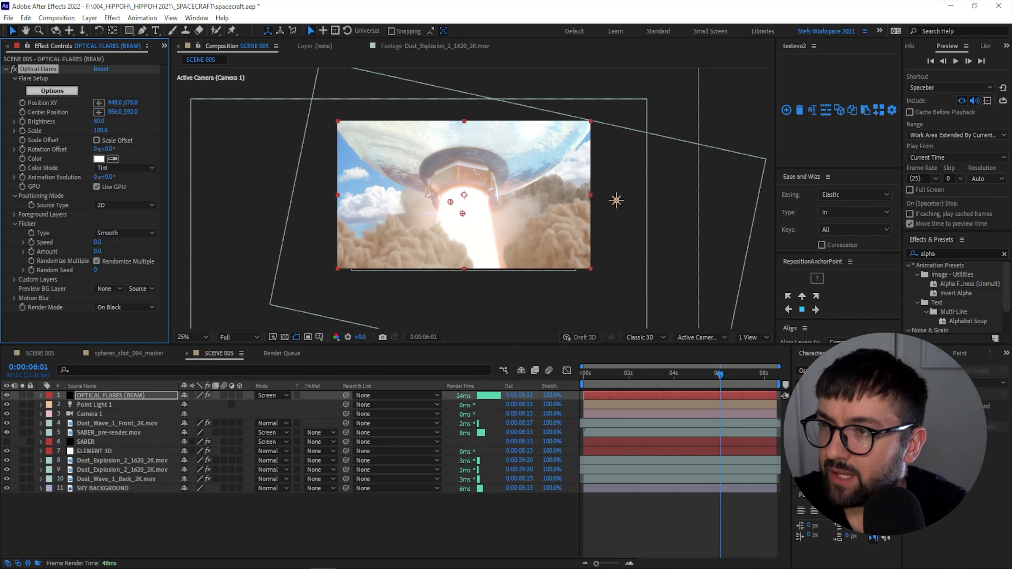
{"action": "type", "text": "100"}
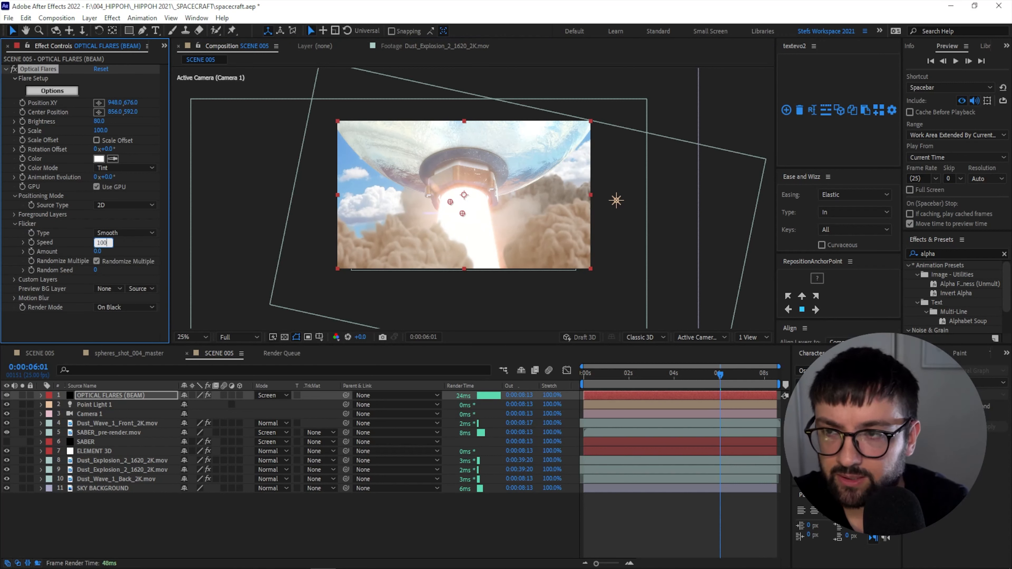
{"action": "key", "text": "Return"}
{"action": "left_click", "coordinate": [97, 252]}
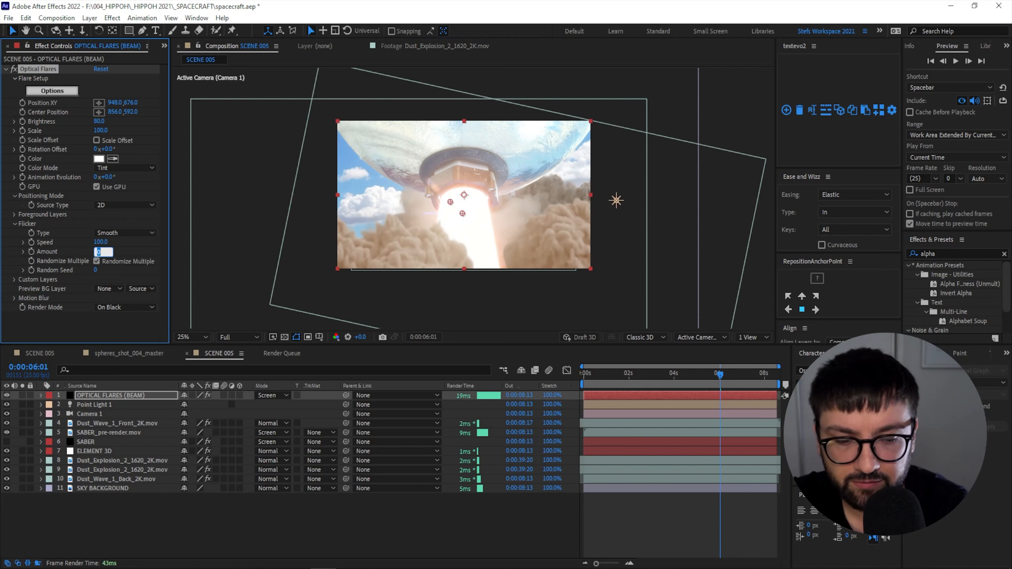
{"action": "type", "text": "50"}
{"action": "key", "text": "Return"}
- Play back the flickering beam flare and set its Brightness to 50
{"action": "left_click_drag", "start_coordinate": [632, 377], "coordinate": [606, 374]}
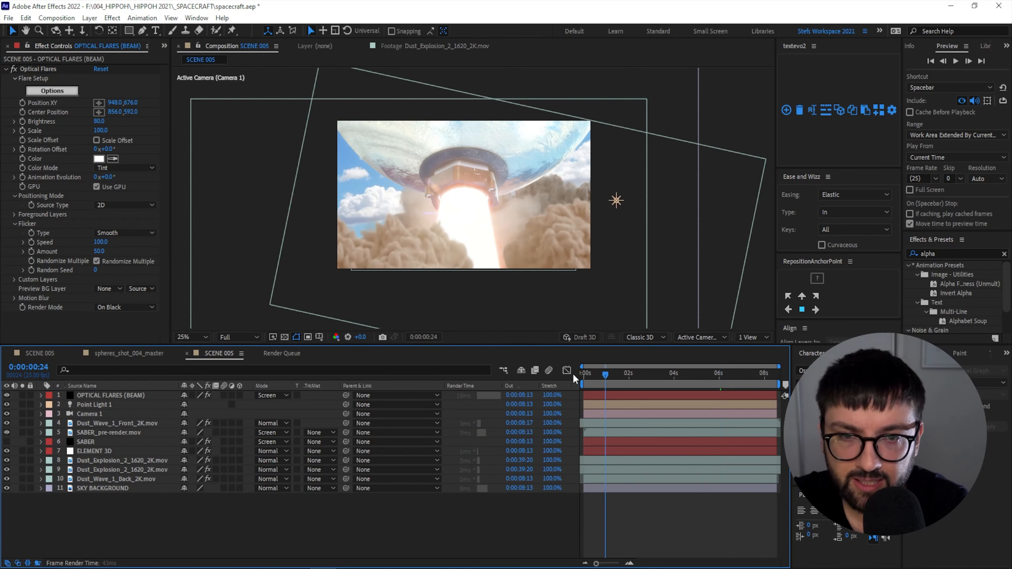
{"action": "key", "text": "space"}
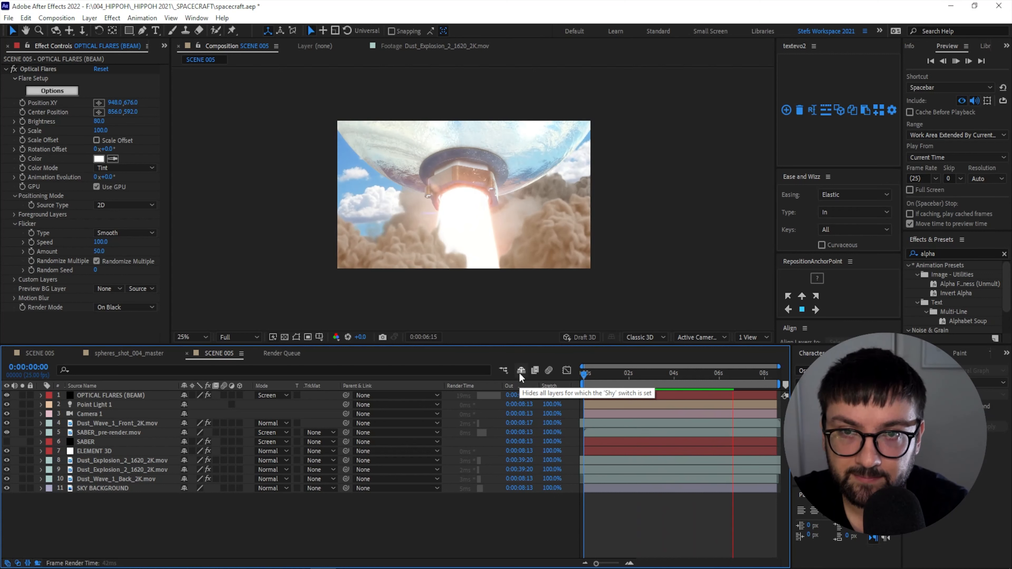
{"action": "key", "text": "space"}
{"action": "left_click", "coordinate": [99, 122]}
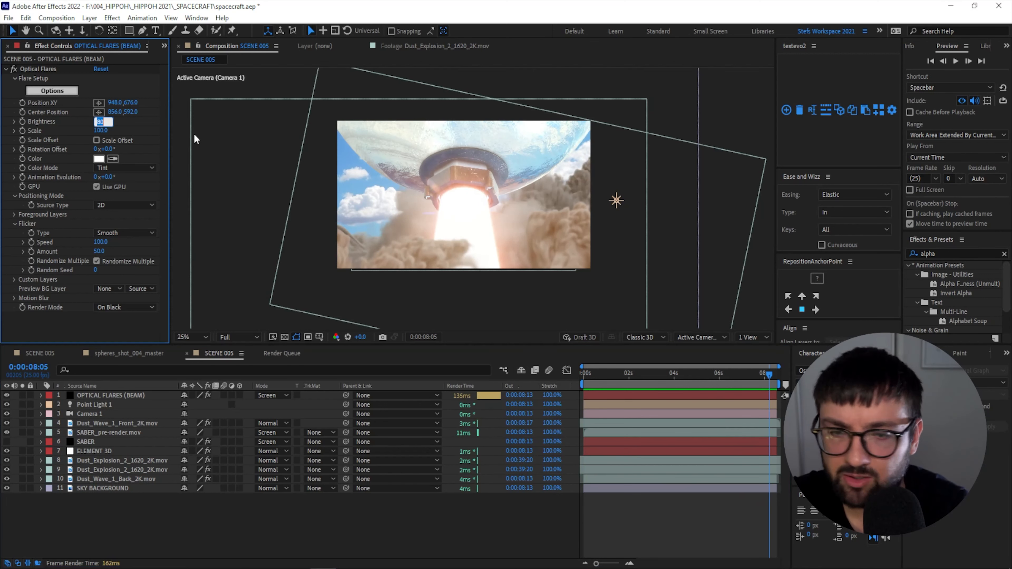
{"action": "type", "text": "75"}
{"action": "key", "text": "Return"}
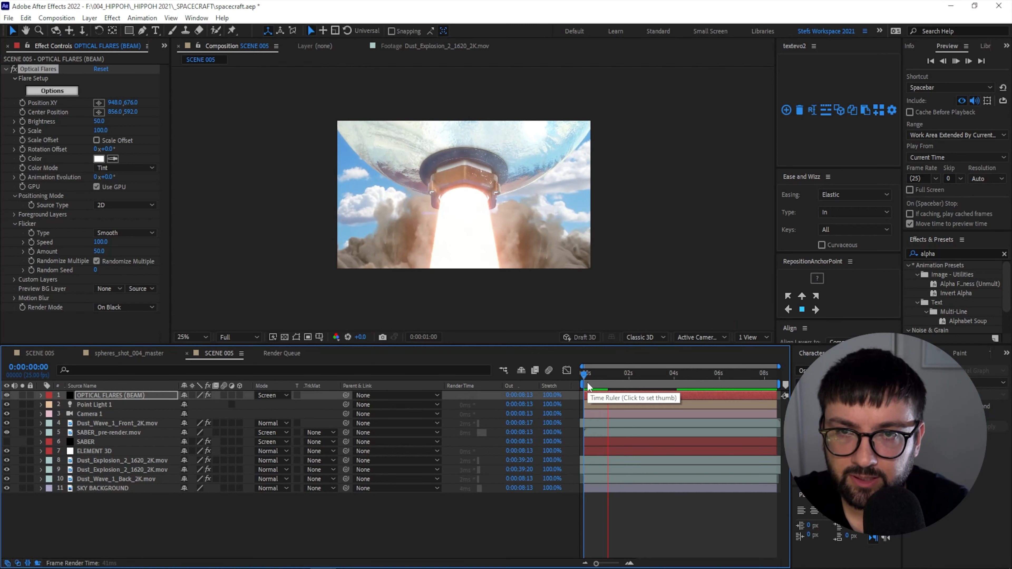
- Compare the shot with the OPTICAL FLARES (BEAM) layer hidden and shown, and play back the animation
{"action": "key", "text": "space"}
{"action": "left_click_drag", "start_coordinate": [612, 375], "coordinate": [609, 375]}
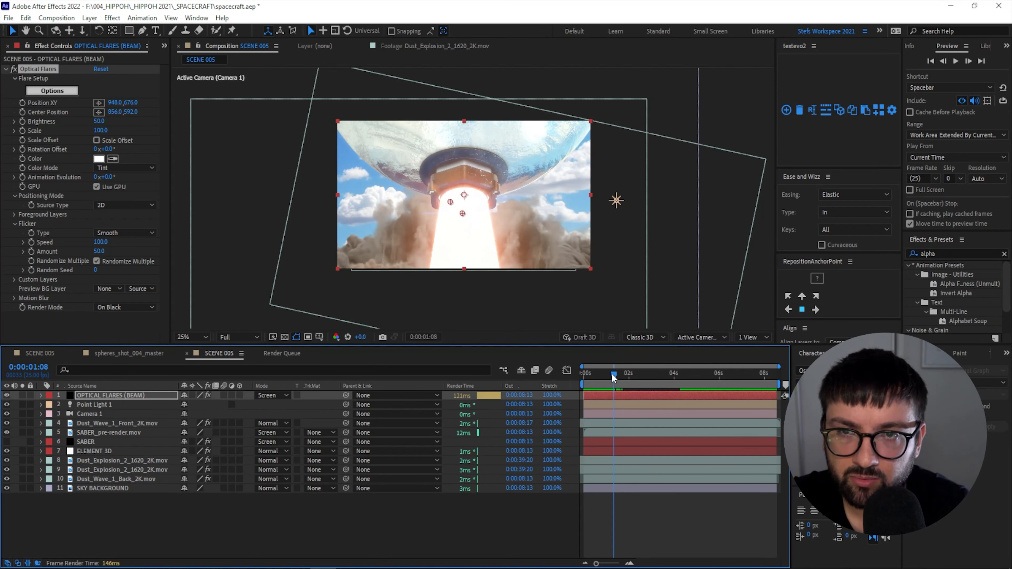
{"action": "left_click", "coordinate": [6, 396]}
{"action": "left_click", "coordinate": [5, 396]}
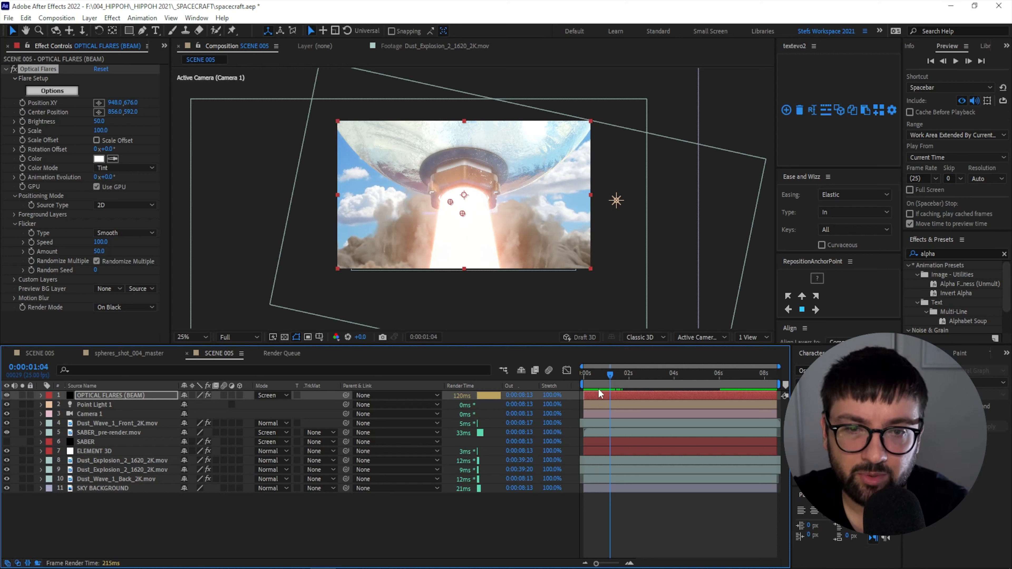
{"action": "key", "text": "space"}
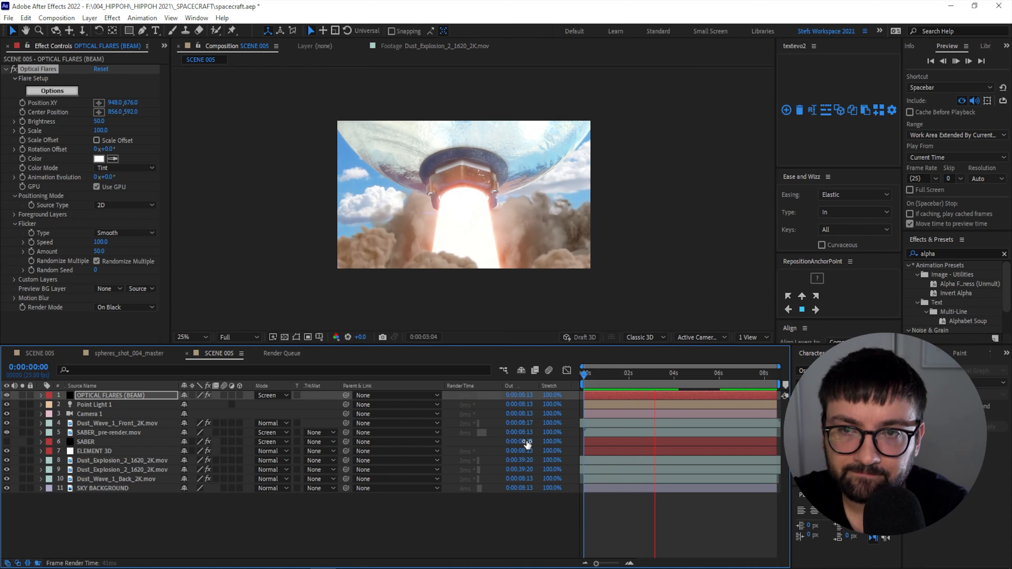
{"action": "key", "text": "space"}
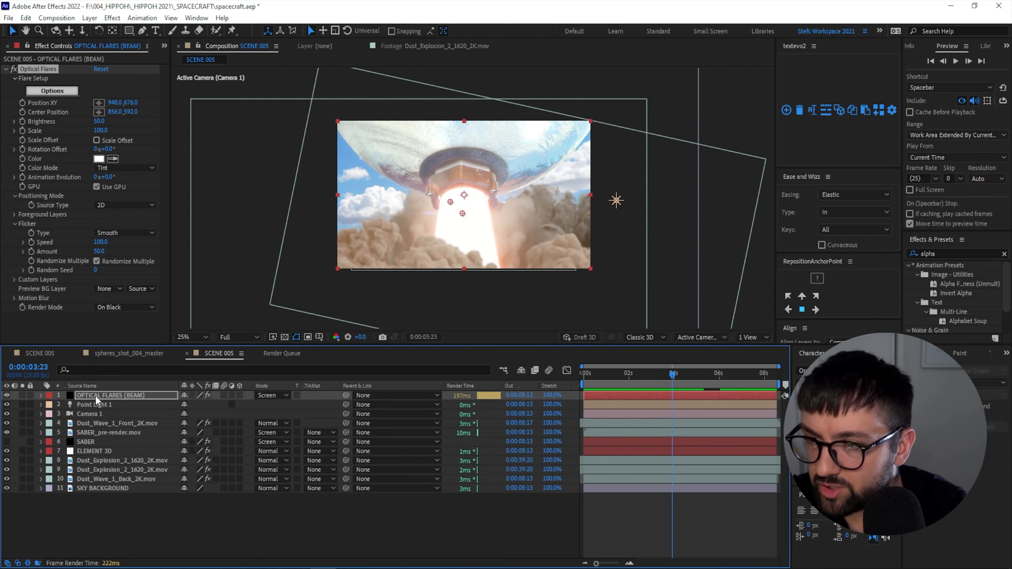
- Duplicate the OPTICAL FLARES (BEAM) layer, rename the copy OPTICAL FLARES (BACK) and place it directly above SKY BACKGROUND
{"action": "left_click", "coordinate": [95, 396]}
{"action": "key", "text": "ctrl+d"}
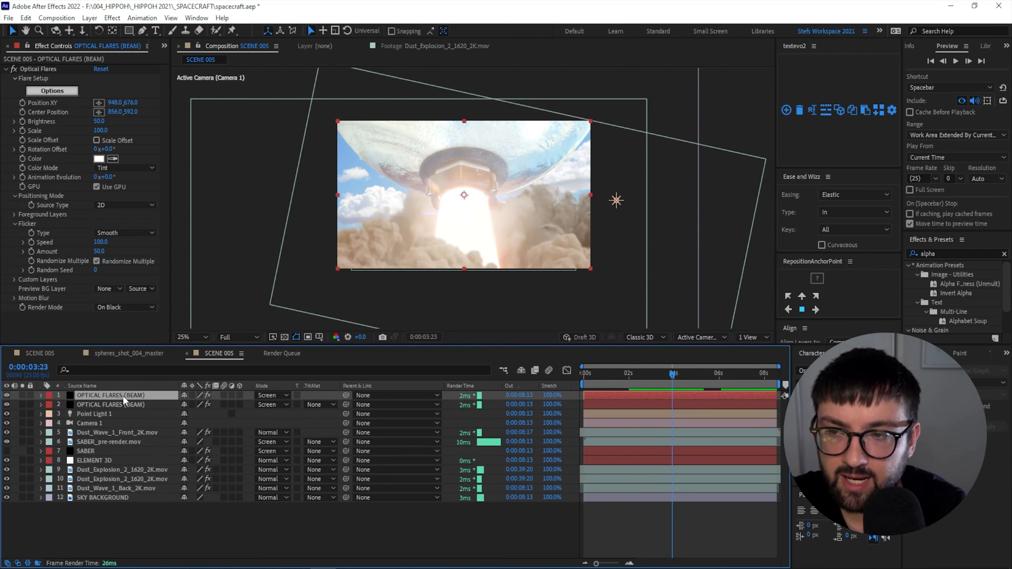
{"action": "key", "text": "Return"}
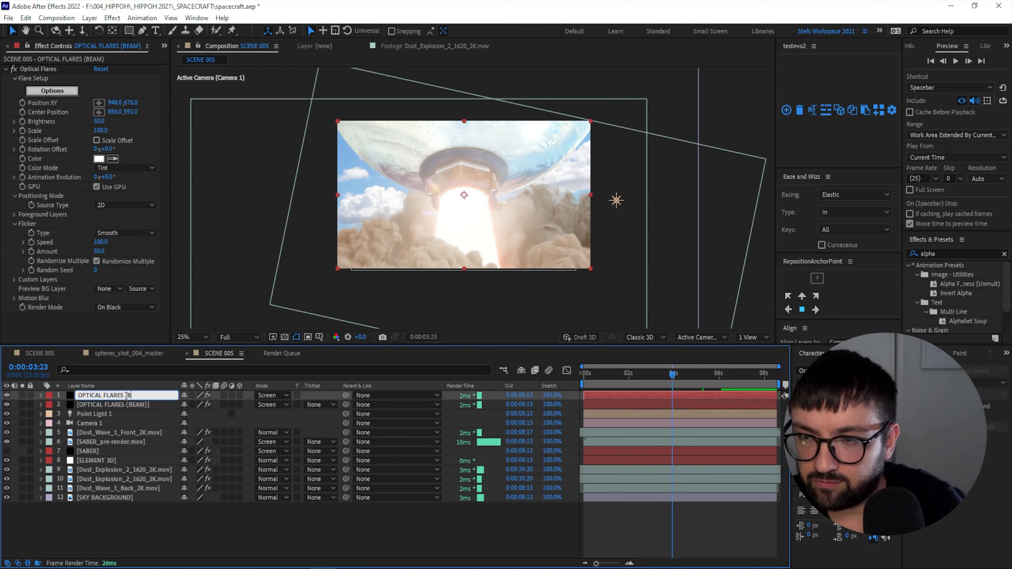
{"action": "key", "text": "Return"}
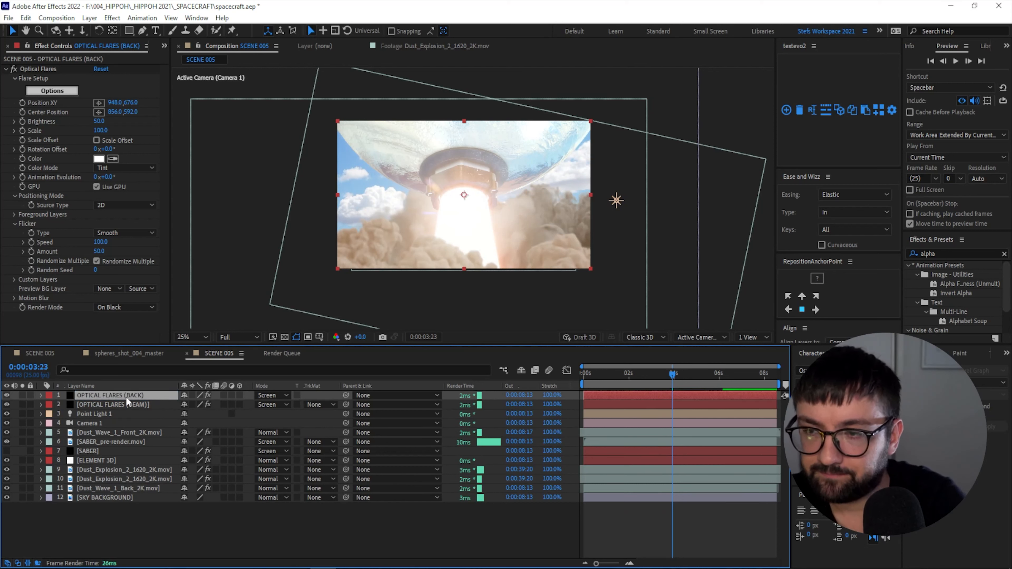
{"action": "left_click_drag", "start_coordinate": [126, 399], "coordinate": [127, 492]}
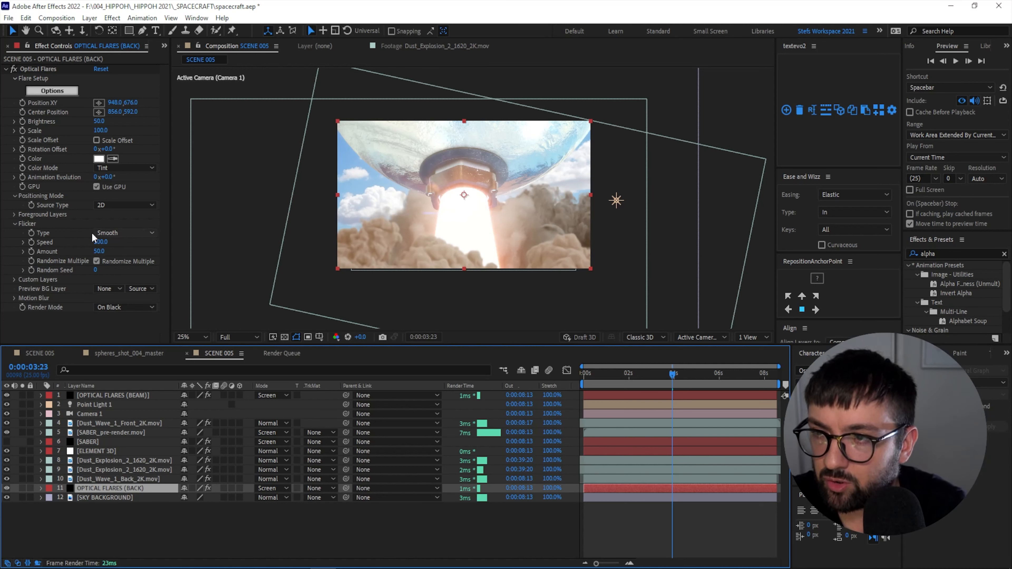
- Set the back flare's flicker Speed and Amount to 0 and compare the shot with its layer hidden and shown
{"action": "left_click", "coordinate": [102, 243]}
{"action": "key", "text": "Return"}
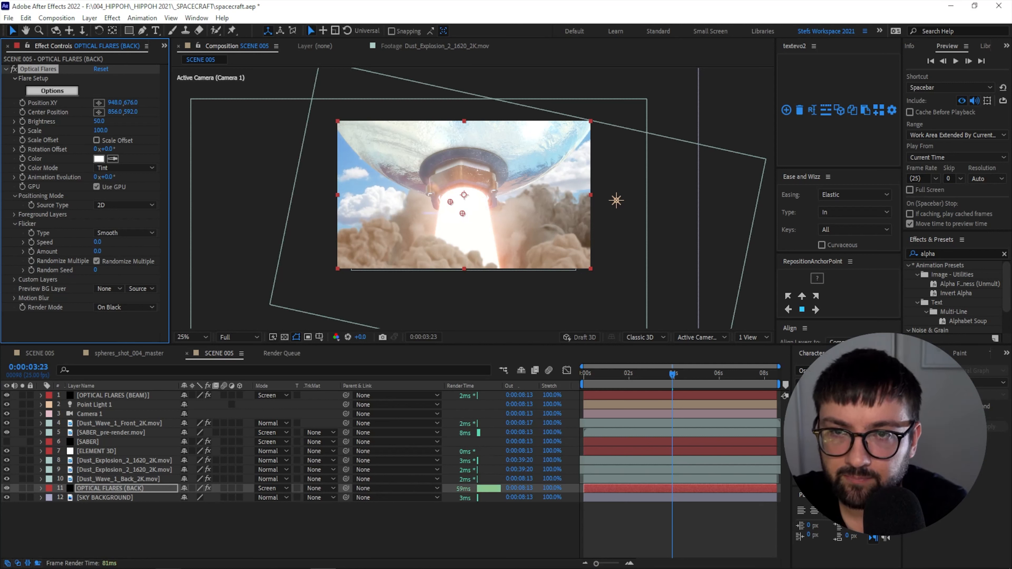
{"action": "left_click", "coordinate": [77, 515]}
{"action": "left_click", "coordinate": [87, 491]}
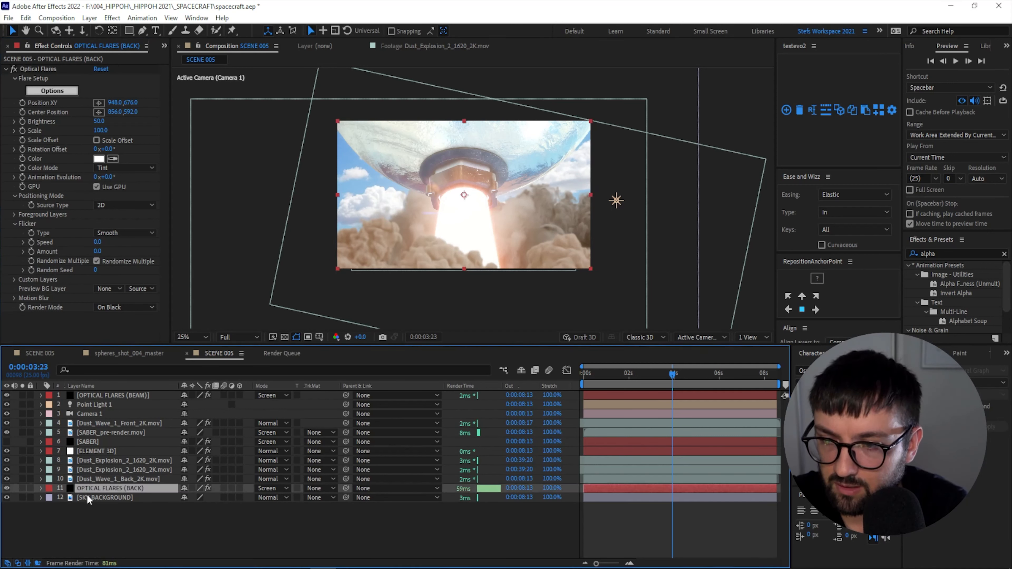
{"action": "left_click", "coordinate": [6, 487]}
{"action": "left_click", "coordinate": [7, 488]}
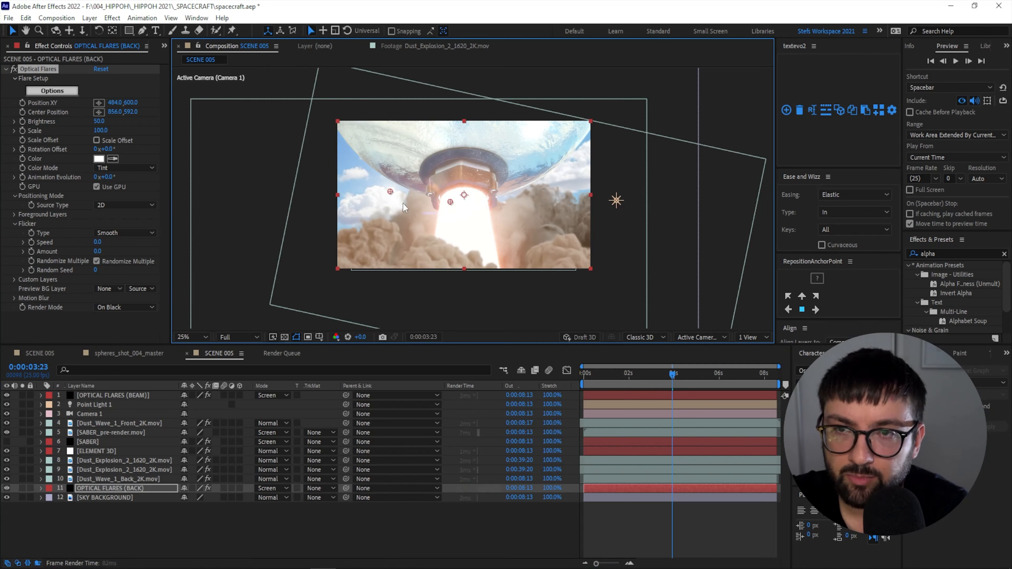
- Reposition the back flare behind the thruster nozzle and adjust its Brightness
{"action": "left_click_drag", "start_coordinate": [390, 192], "coordinate": [436, 178]}
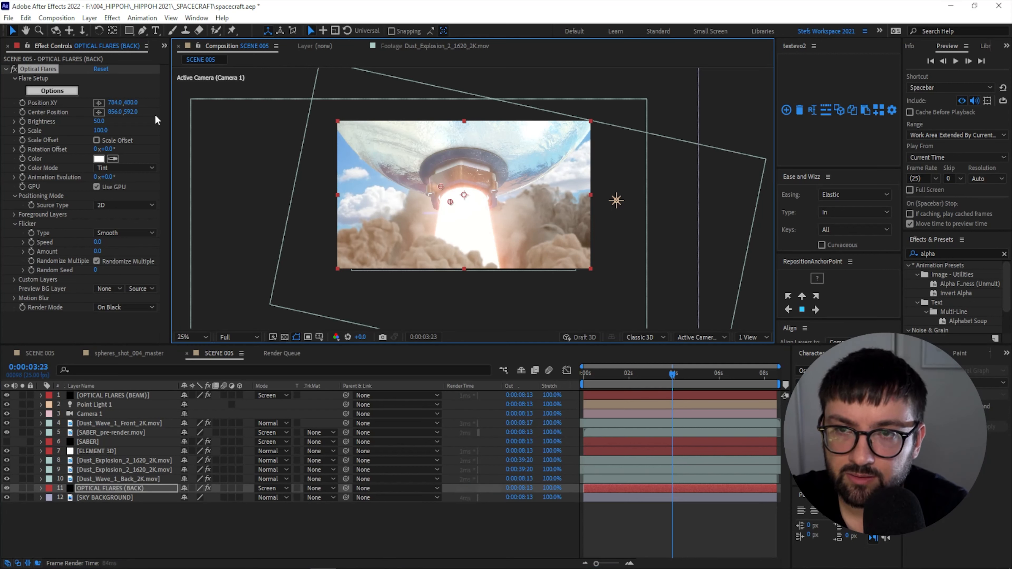
{"action": "left_click_drag", "start_coordinate": [100, 122], "coordinate": [105, 121]}
{"action": "mouse_move", "coordinate": [440, 186]}
{"action": "left_mouse_down"}
{"action": "mouse_move", "coordinate": [467, 170]}
{"action": "mouse_move", "coordinate": [422, 184]}
{"action": "mouse_move", "coordinate": [470, 176]}
{"action": "mouse_move", "coordinate": [441, 177]}
{"action": "mouse_move", "coordinate": [449, 198]}
{"action": "left_mouse_up"}
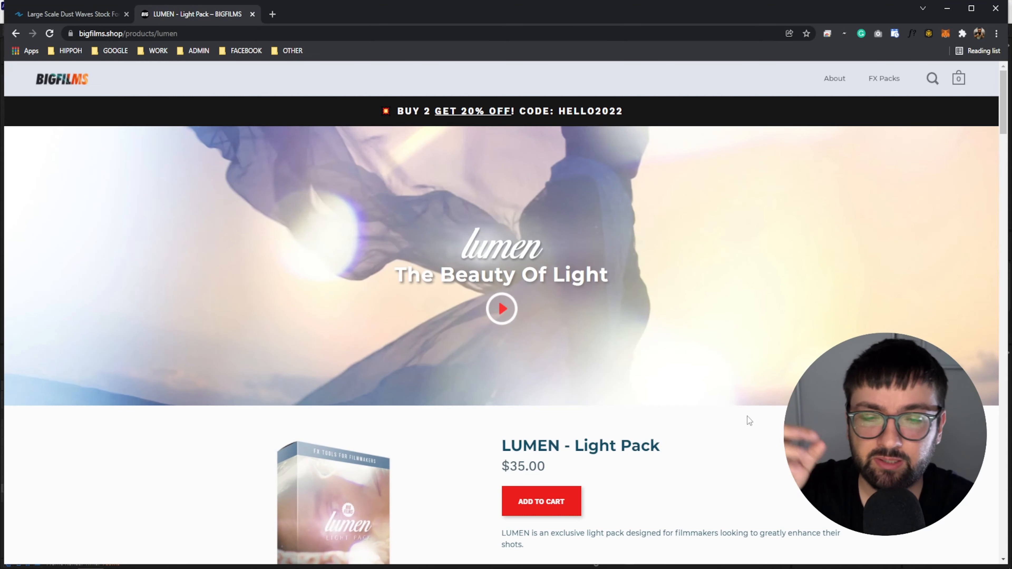
- Look through the LUMEN Light Pack product page on bigfilms.shop in the browser, examining its description and light overlay examples
{"action": "scroll", "coordinate": [710, 395], "scroll_direction": "down", "scroll_amount": 4}
{"action": "scroll", "coordinate": [710, 396], "scroll_direction": "down", "scroll_amount": 5}
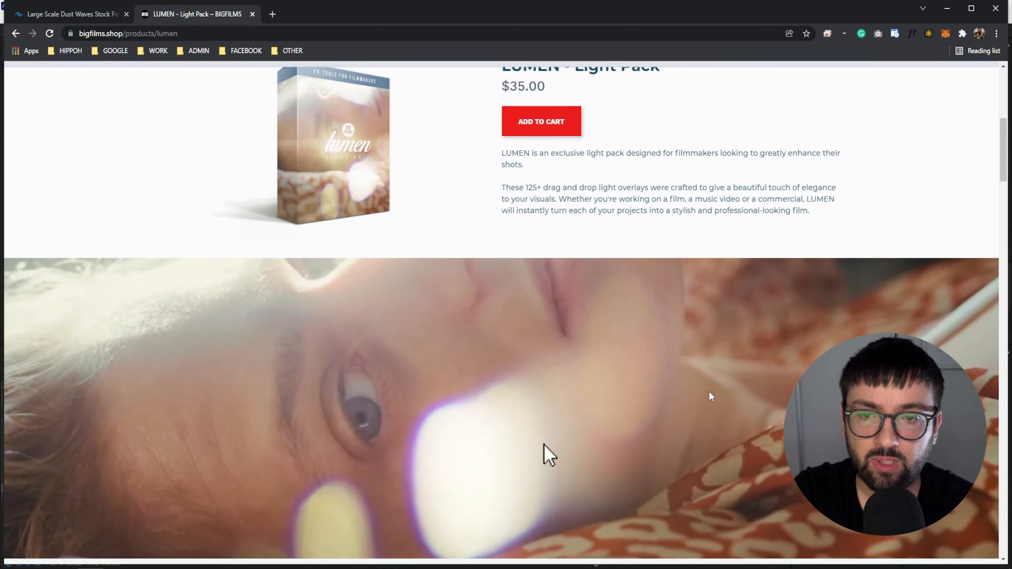
{"action": "scroll", "coordinate": [710, 397], "scroll_direction": "up", "scroll_amount": 3}
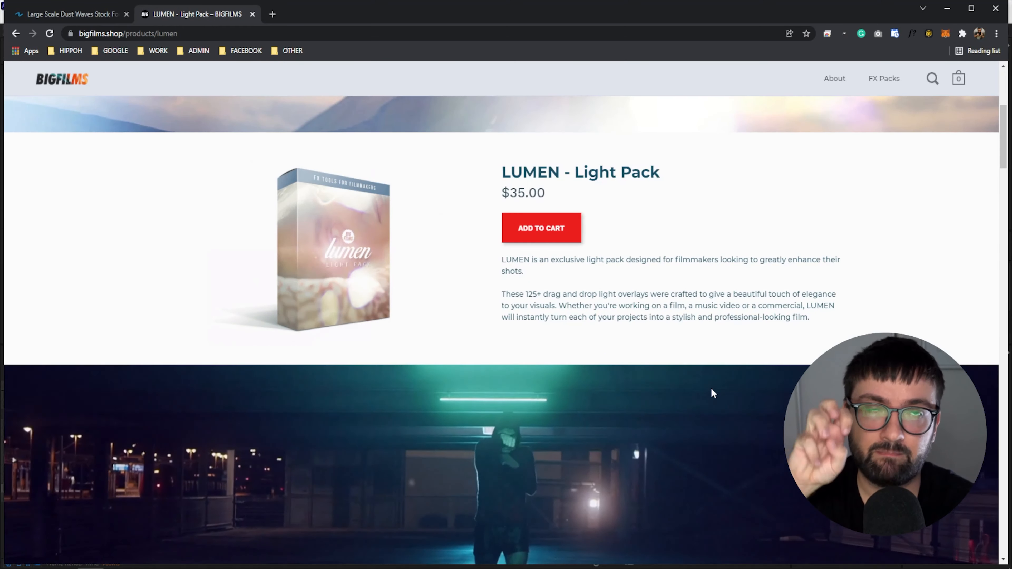
{"action": "scroll", "coordinate": [710, 394], "scroll_direction": "down", "scroll_amount": 5}
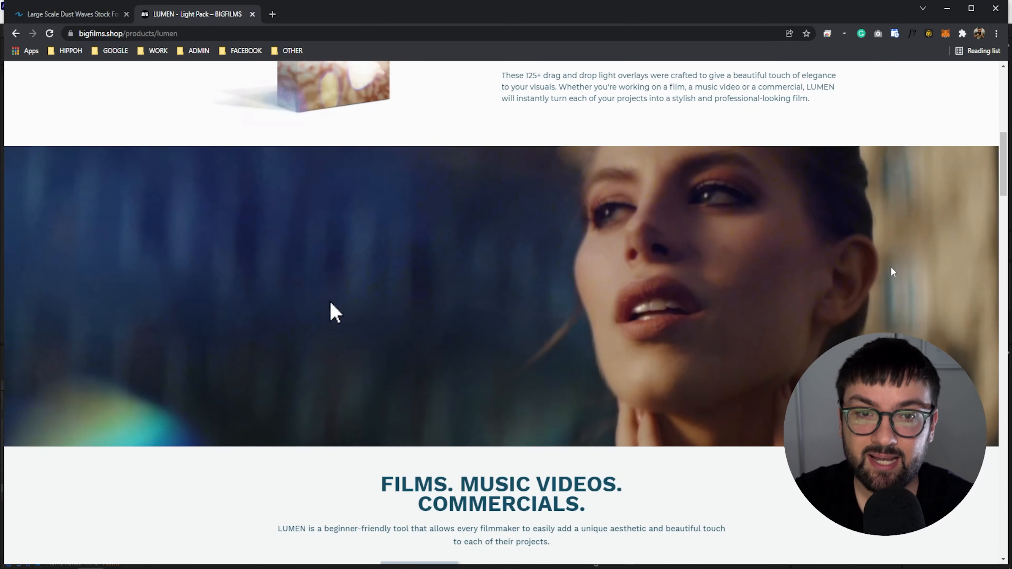
{"action": "scroll", "coordinate": [582, 345], "scroll_direction": "down", "scroll_amount": 6}
{"action": "scroll", "coordinate": [622, 346], "scroll_direction": "down", "scroll_amount": 9}
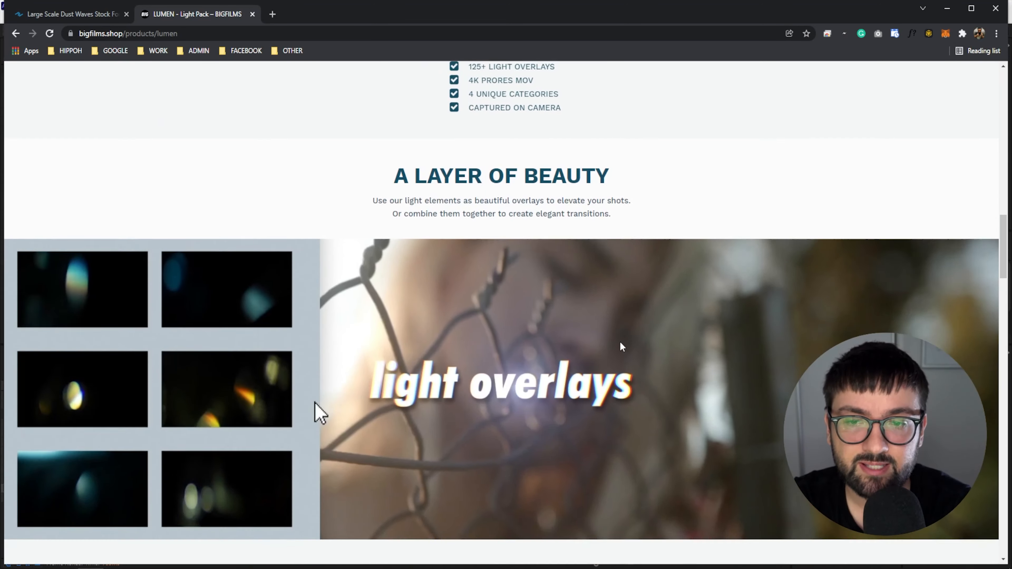
{"action": "scroll", "coordinate": [622, 346], "scroll_direction": "down", "scroll_amount": 3}
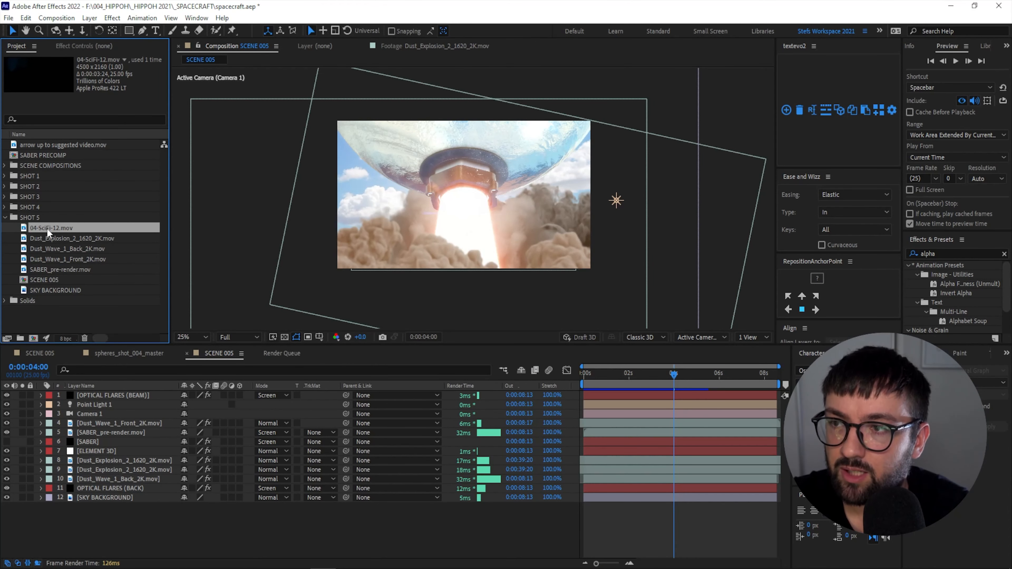
- Add 04-SciFi-12.mov as the top layer of SCENE 005, scale it to 52% and set its blending mode to Screen
{"action": "left_click_drag", "start_coordinate": [41, 227], "coordinate": [115, 391]}
{"action": "mouse_move", "coordinate": [617, 375]}
{"action": "left_mouse_down"}
{"action": "mouse_move", "coordinate": [606, 377]}
{"action": "mouse_move", "coordinate": [631, 376]}
{"action": "left_mouse_up"}
{"action": "key", "text": "s"}
{"action": "mouse_move", "coordinate": [194, 405]}
{"action": "left_mouse_down"}
{"action": "mouse_move", "coordinate": [167, 407]}
{"action": "mouse_move", "coordinate": [180, 407]}
{"action": "left_mouse_up"}
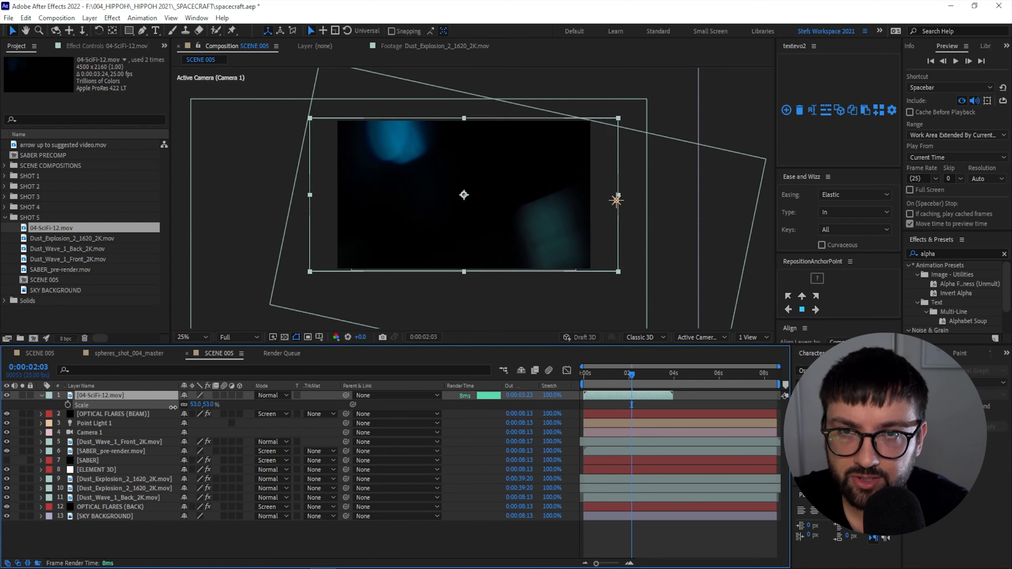
{"action": "left_click", "coordinate": [275, 396]}
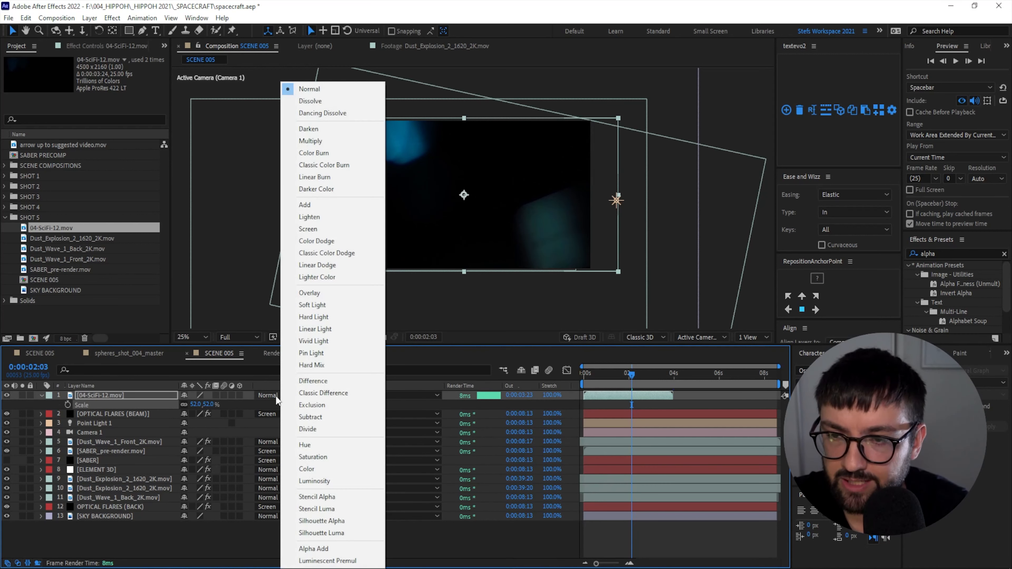
{"action": "left_click", "coordinate": [313, 229]}
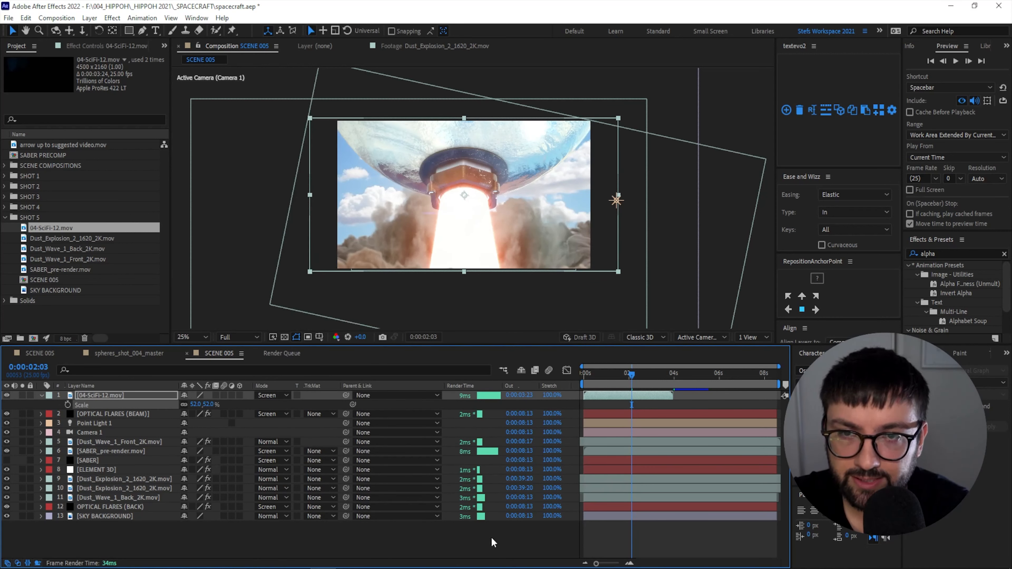
- Play back the shot from the start and check the light overlay near the end of its clip
{"action": "key", "text": "Home"}
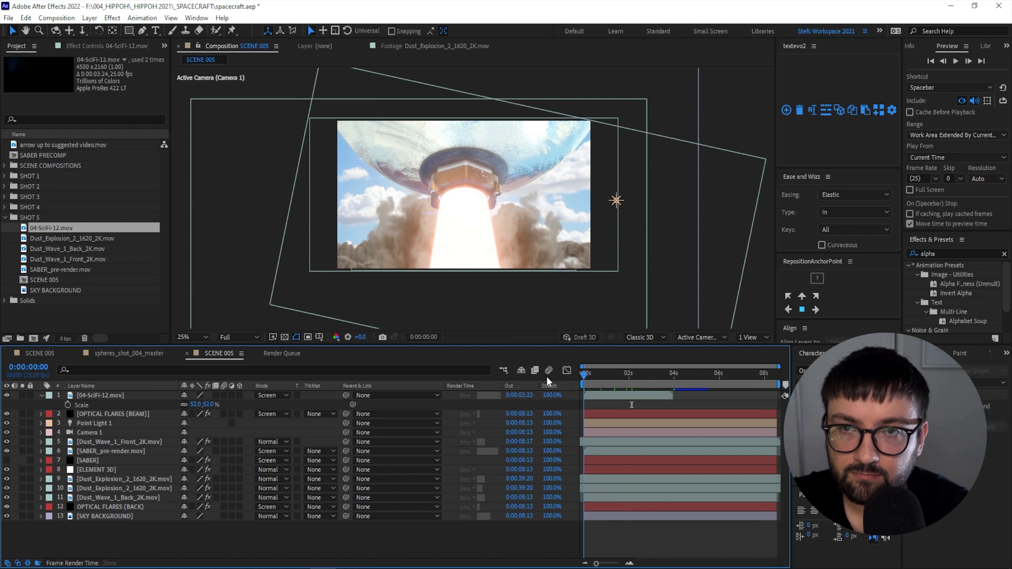
{"action": "key", "text": "space"}
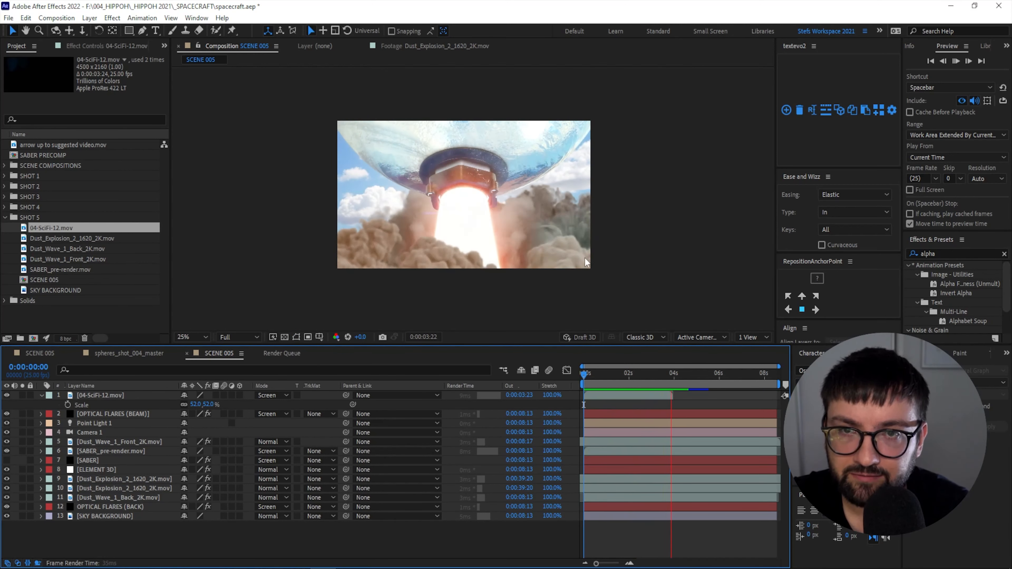
{"action": "mouse_move", "coordinate": [662, 377]}
{"action": "left_mouse_down"}
{"action": "mouse_move", "coordinate": [674, 381]}
{"action": "mouse_move", "coordinate": [655, 375]}
{"action": "left_mouse_up"}
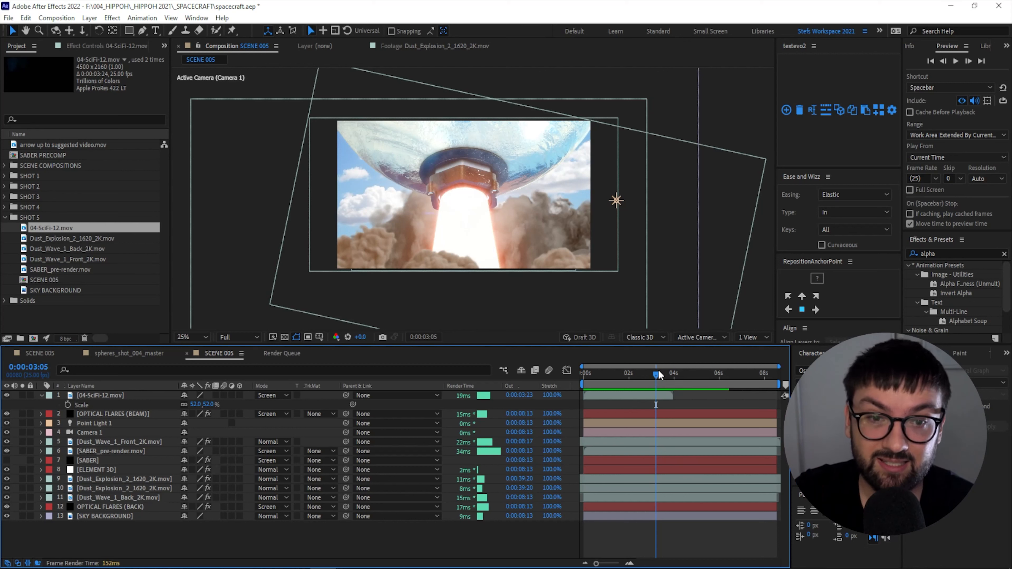
{"action": "left_click_drag", "start_coordinate": [659, 372], "coordinate": [558, 366]}
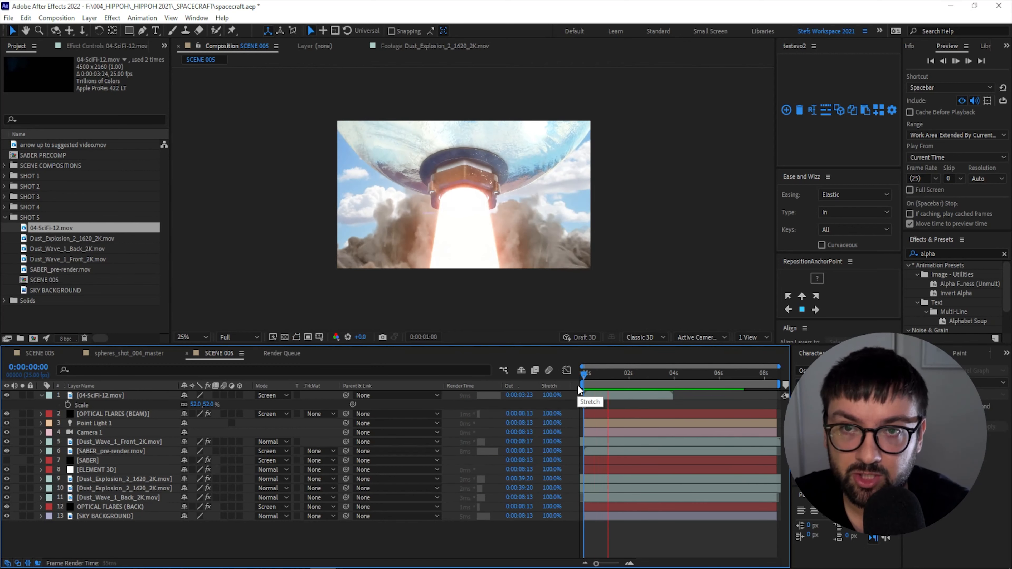
{"action": "left_click", "coordinate": [669, 378]}
{"action": "mouse_move", "coordinate": [670, 377]}
{"action": "left_mouse_down"}
{"action": "mouse_move", "coordinate": [678, 382]}
{"action": "mouse_move", "coordinate": [667, 382]}
{"action": "left_mouse_up"}
- Keyframe the Opacity of 04-SciFi-12.mov to fade from 100% at 0:00:02:11 to 0% at 0:00:03:24
{"action": "left_click", "coordinate": [656, 396]}
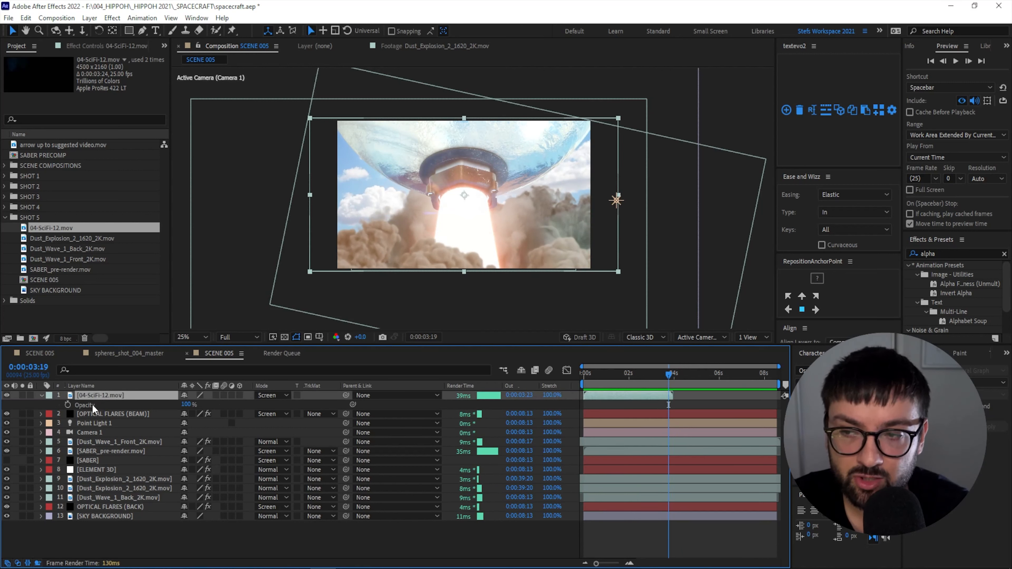
{"action": "left_click", "coordinate": [639, 375]}
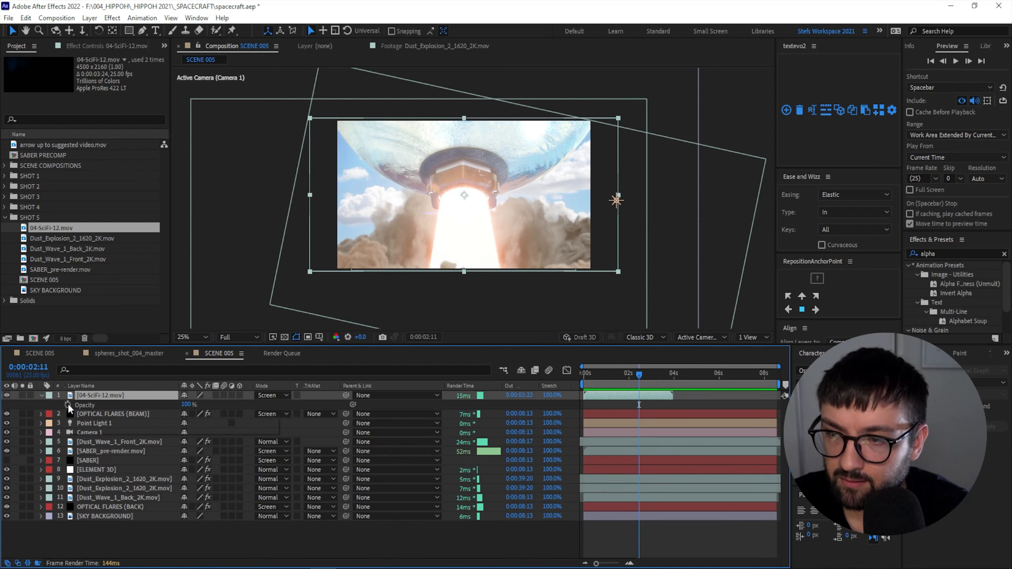
{"action": "left_click", "coordinate": [68, 404]}
{"action": "left_click", "coordinate": [668, 376]}
{"action": "left_click_drag", "start_coordinate": [669, 378], "coordinate": [673, 379]}
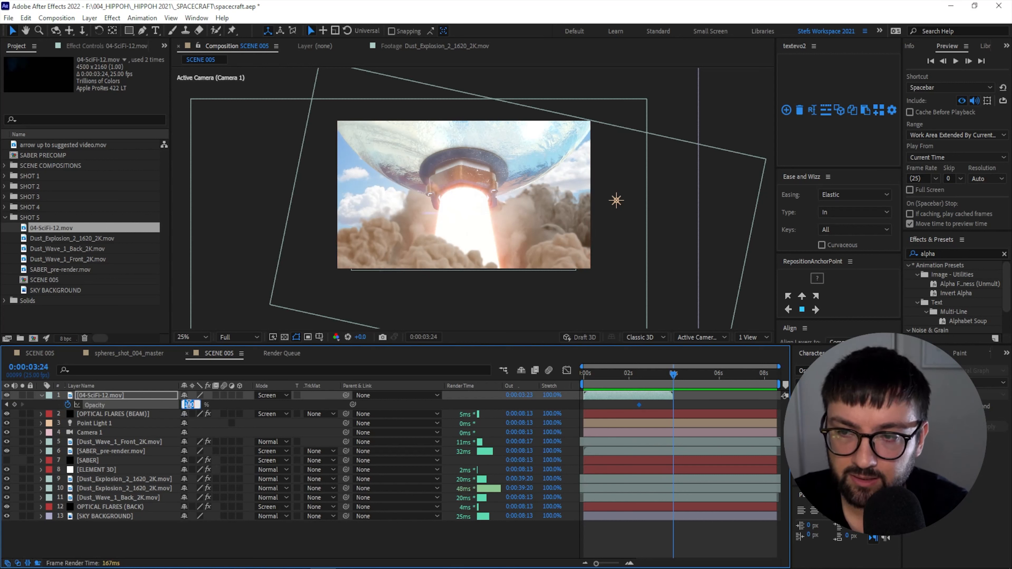
- Play back SCENE 005 from the start to check how the light overlay fades out
{"action": "left_click_drag", "start_coordinate": [666, 372], "coordinate": [487, 385]}
{"action": "key", "text": "space"}
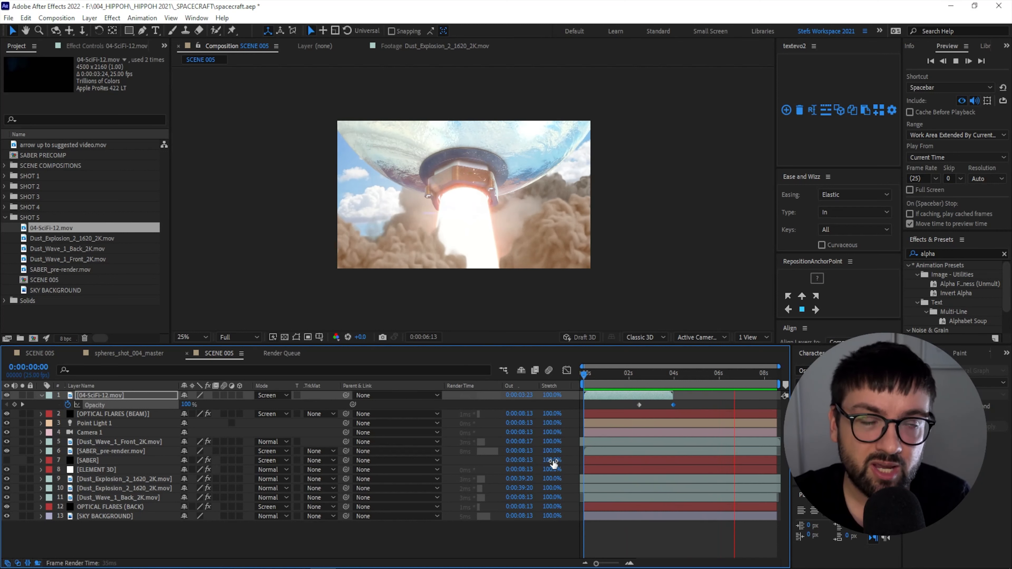
{"action": "key", "text": "space"}
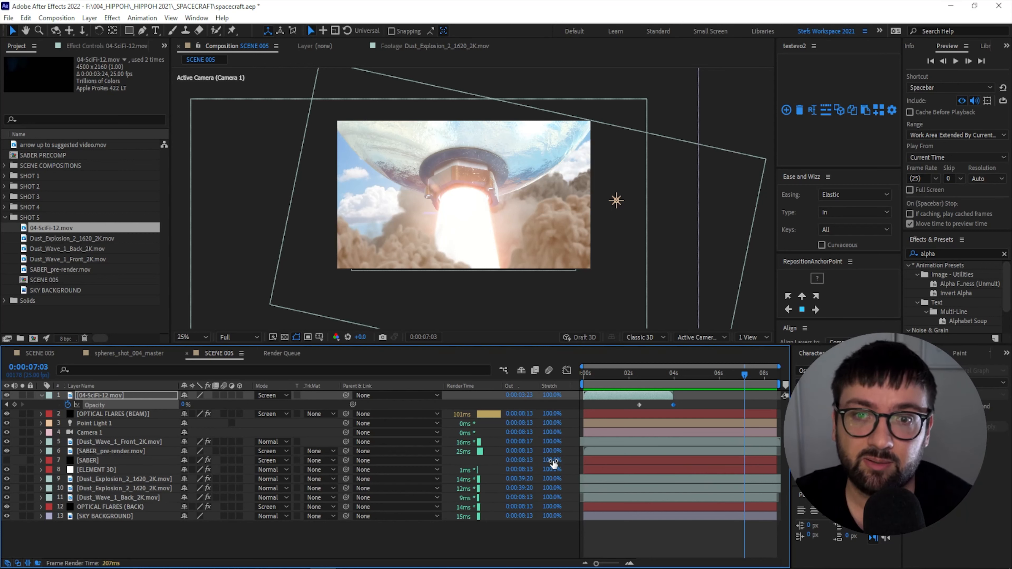
{"action": "key", "text": "Home"}
{"action": "key", "text": "space"}
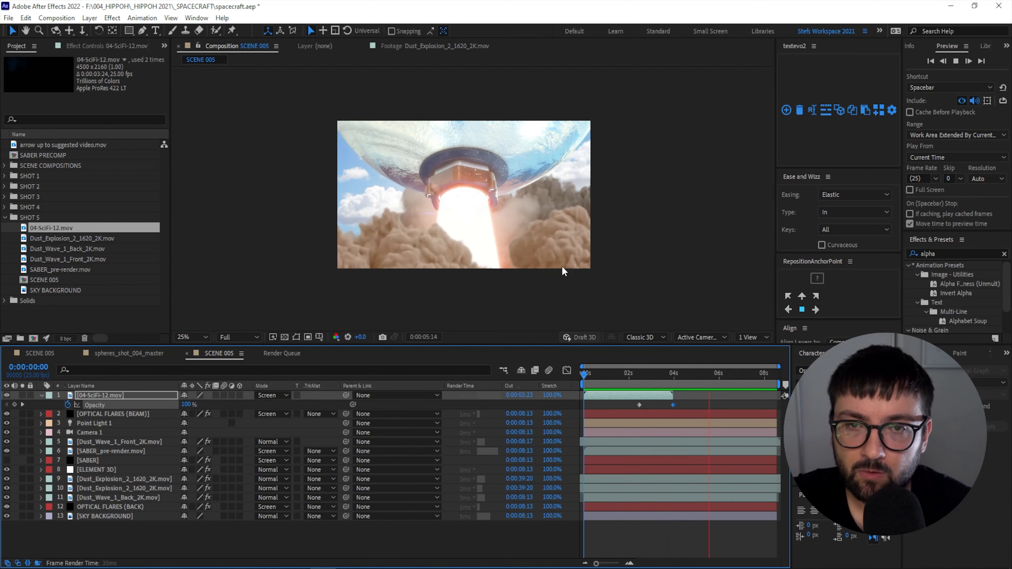
{"action": "key", "text": "space"}
- Add a new adjustment layer at the top of SCENE 005 and rename it COLOUR & NOISE
{"action": "scroll", "coordinate": [562, 267], "scroll_direction": "up", "scroll_amount": 2}
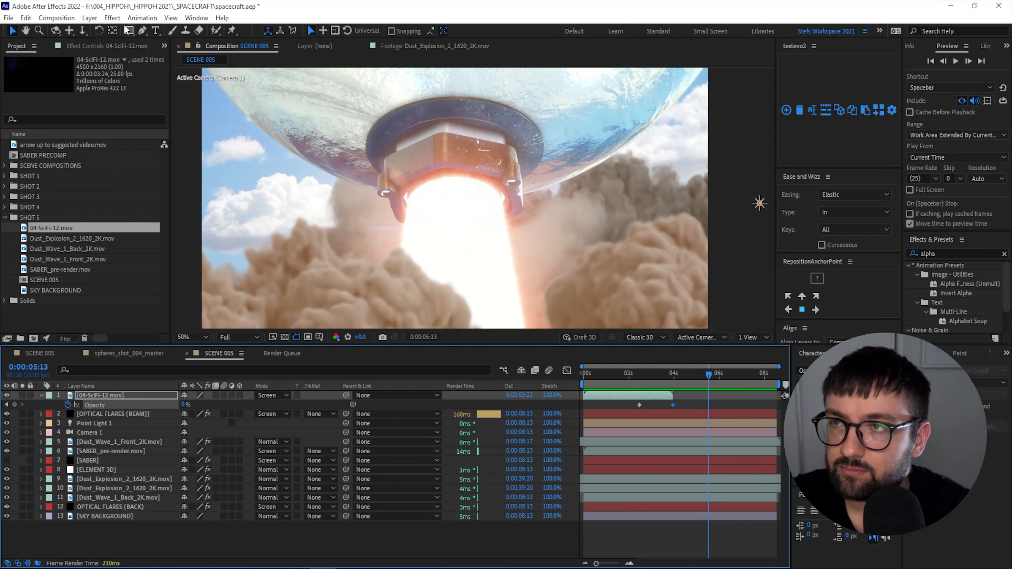
{"action": "left_click", "coordinate": [90, 18]}
{"action": "mouse_move", "coordinate": [99, 35]}
{"action": "left_click", "coordinate": [283, 105]}
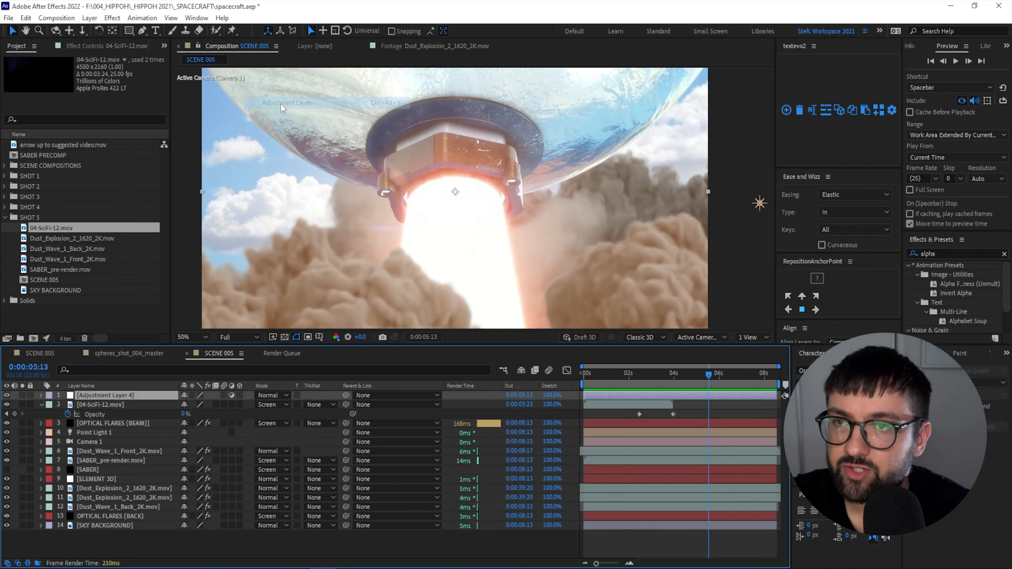
{"action": "key", "text": "Return"}
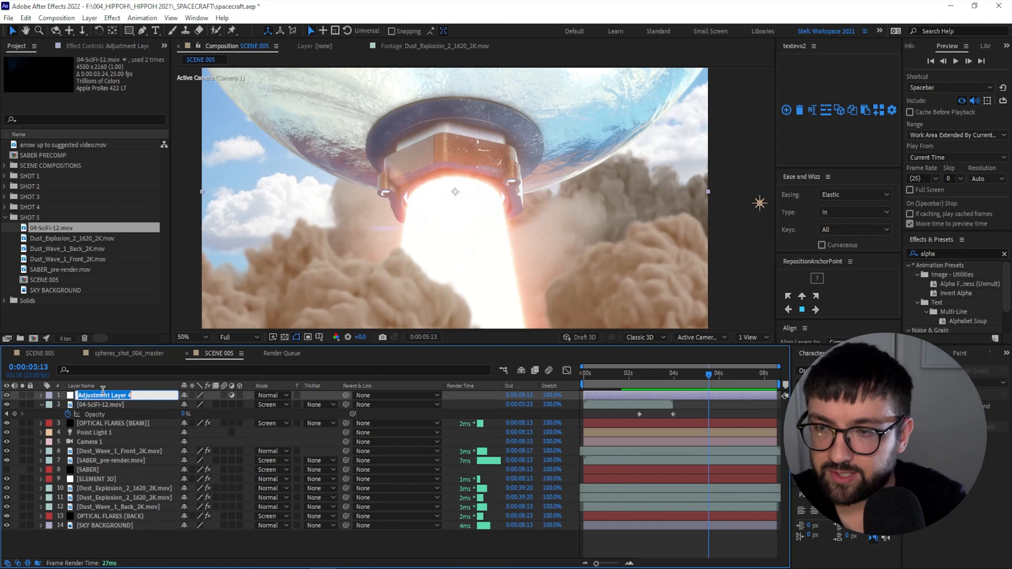
{"action": "type", "text": "COLOUR & NOISE"}
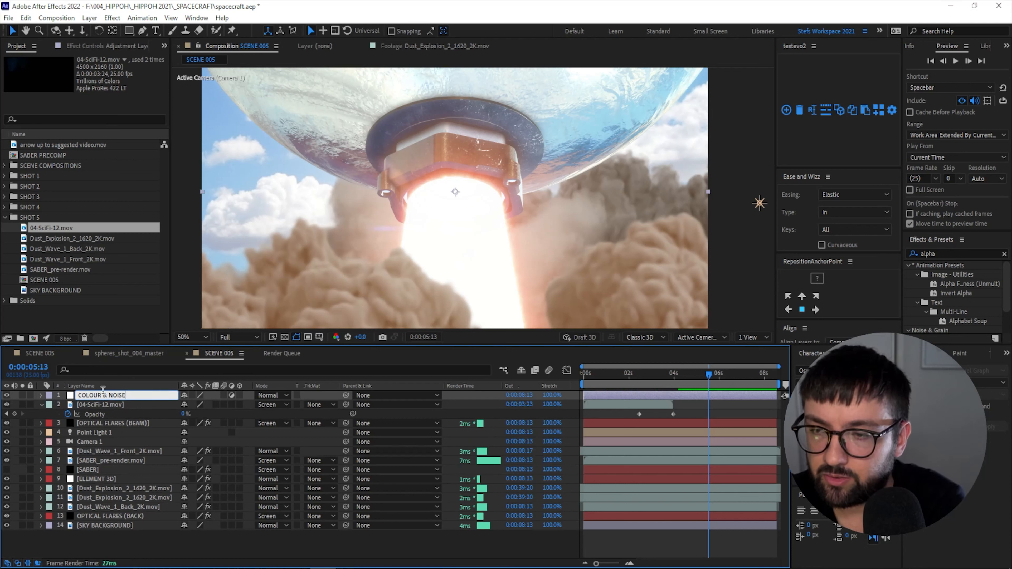
{"action": "key", "text": "Return"}
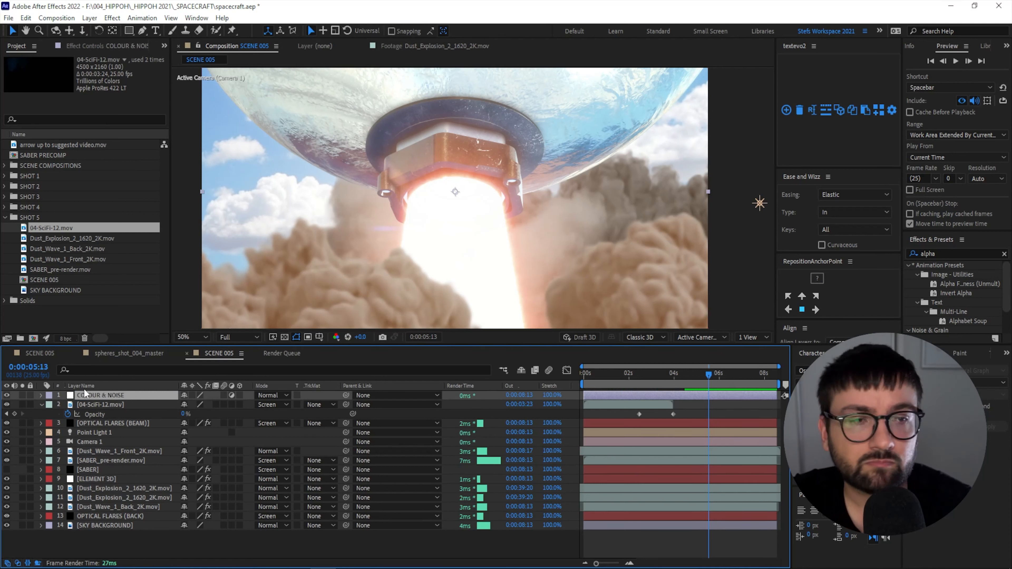
- Apply the Noise effect to COLOUR & NOISE with a 5% amount and Use Color Noise turned off
{"action": "right_click", "coordinate": [85, 390]}
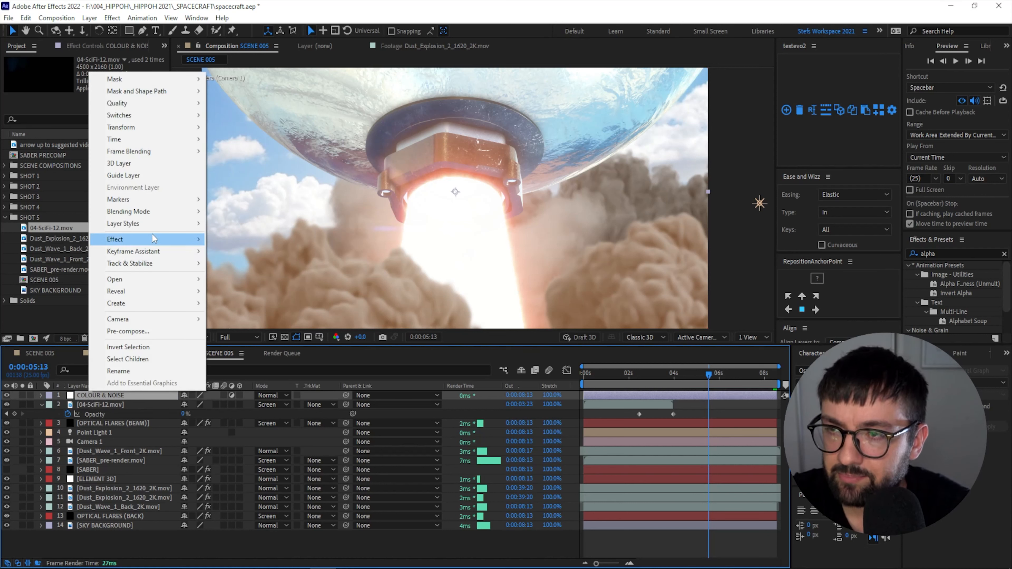
{"action": "mouse_move", "coordinate": [155, 239]}
{"action": "mouse_move", "coordinate": [268, 436]}
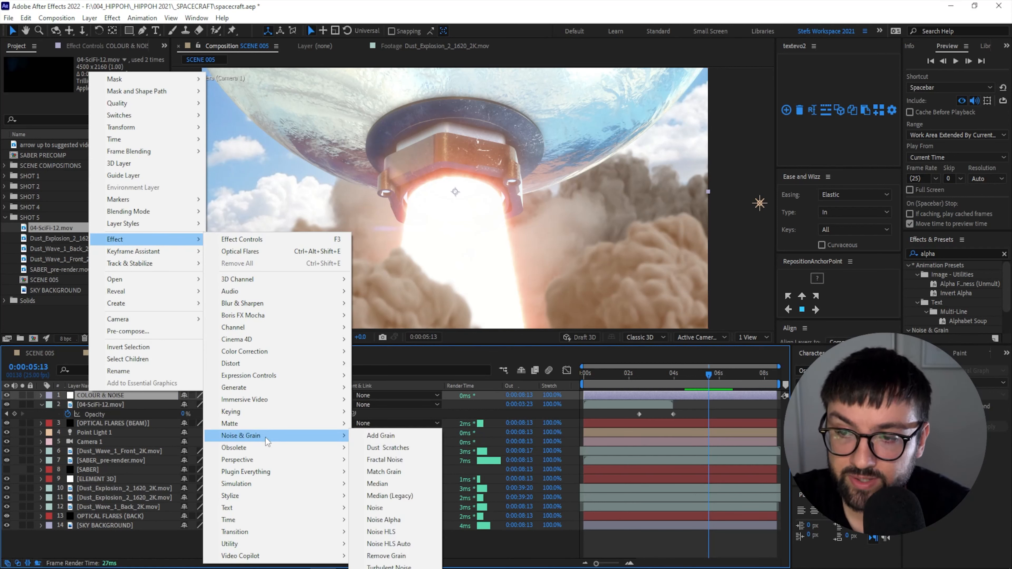
{"action": "left_click", "coordinate": [382, 497]}
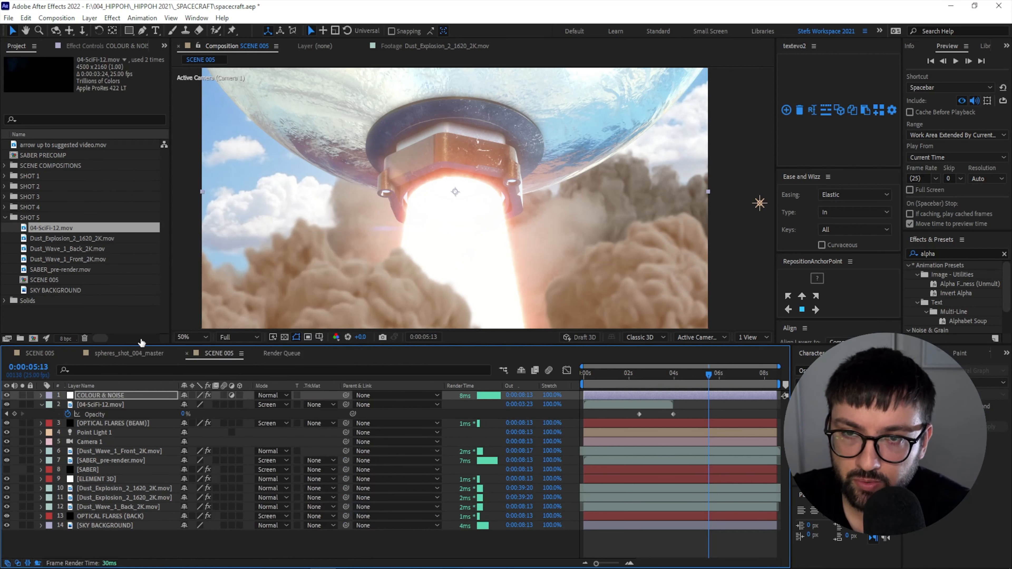
{"action": "left_click", "coordinate": [83, 46]}
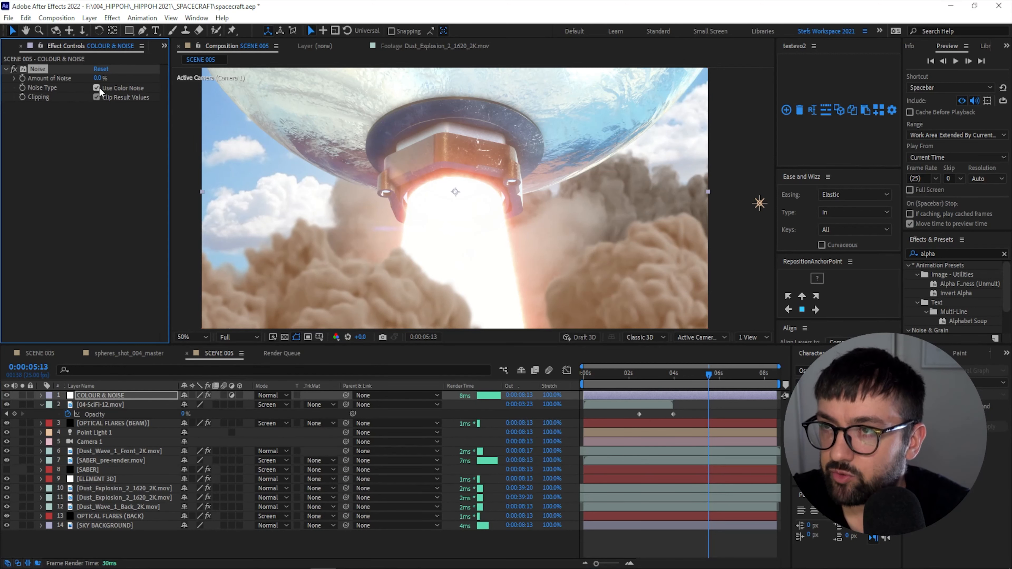
{"action": "left_click", "coordinate": [100, 78]}
{"action": "type", "text": "5"}
{"action": "key", "text": "Return"}
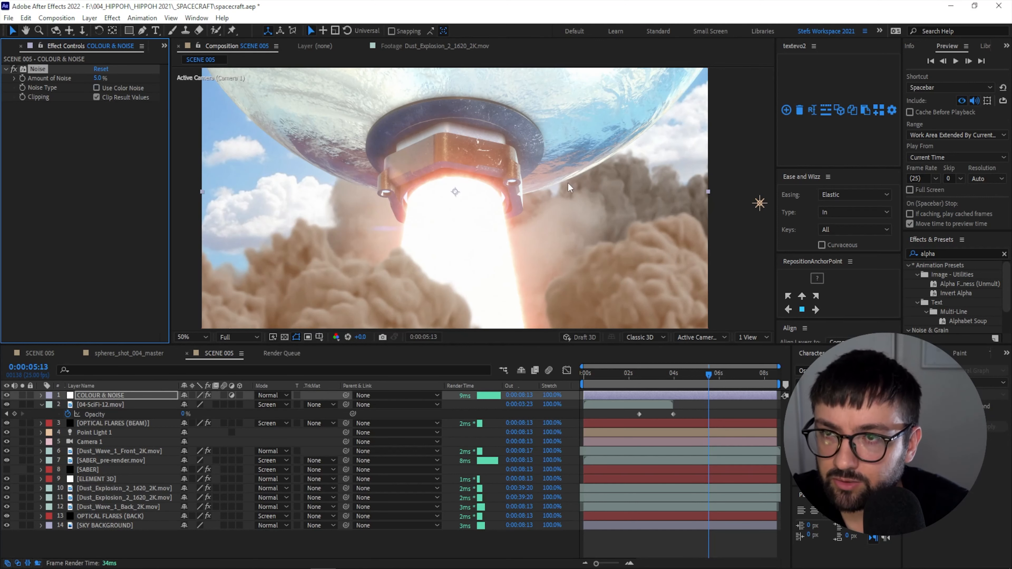
- Compare the shot with the Noise effect off and on in a close view beside the thruster
{"action": "scroll", "coordinate": [568, 188], "scroll_direction": "up", "scroll_amount": 2}
{"action": "left_click_drag", "start_coordinate": [569, 187], "coordinate": [377, 189]}
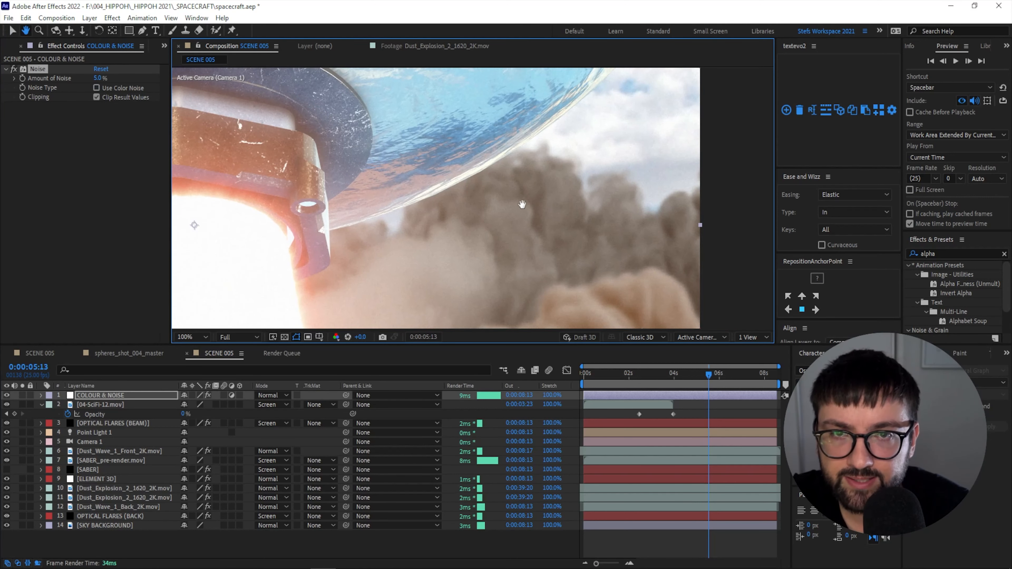
{"action": "key", "text": "v"}
{"action": "left_click", "coordinate": [14, 70]}
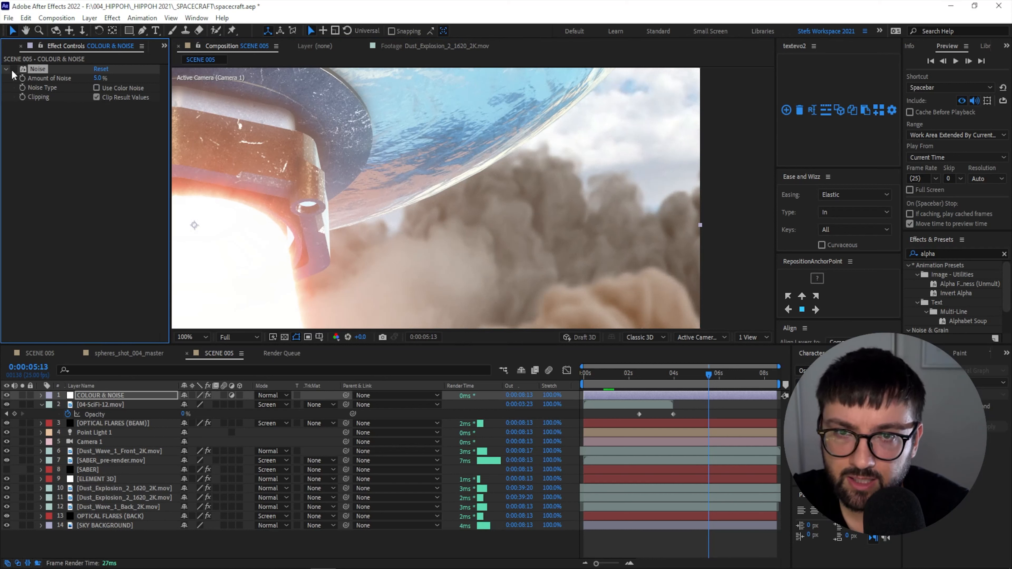
{"action": "left_click", "coordinate": [14, 69]}
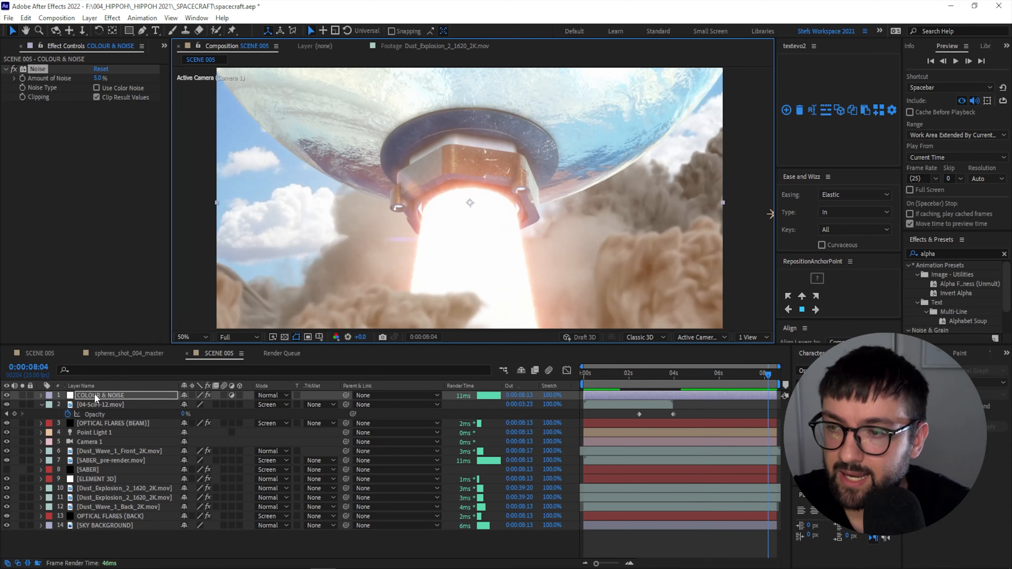
- Apply the Lumetri Color effect to COLOUR & NOISE and expand its Creative settings
{"action": "right_click", "coordinate": [95, 394]}
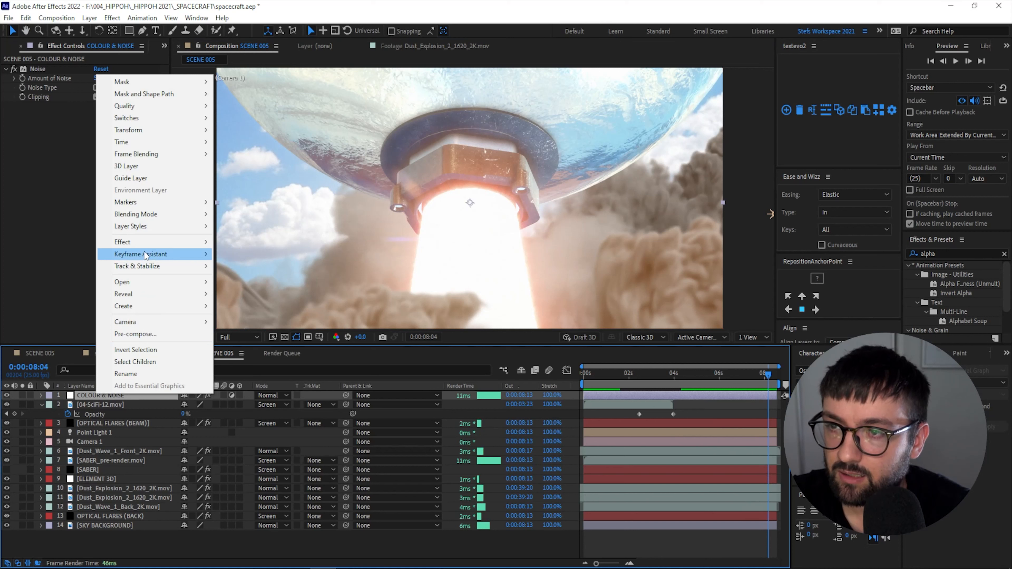
{"action": "mouse_move", "coordinate": [146, 246]}
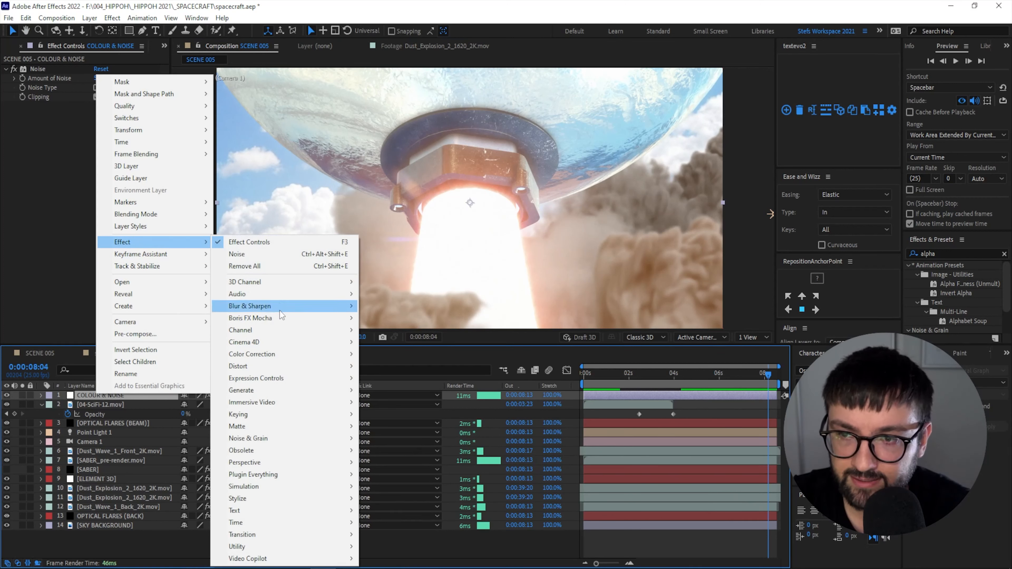
{"action": "mouse_move", "coordinate": [270, 354]}
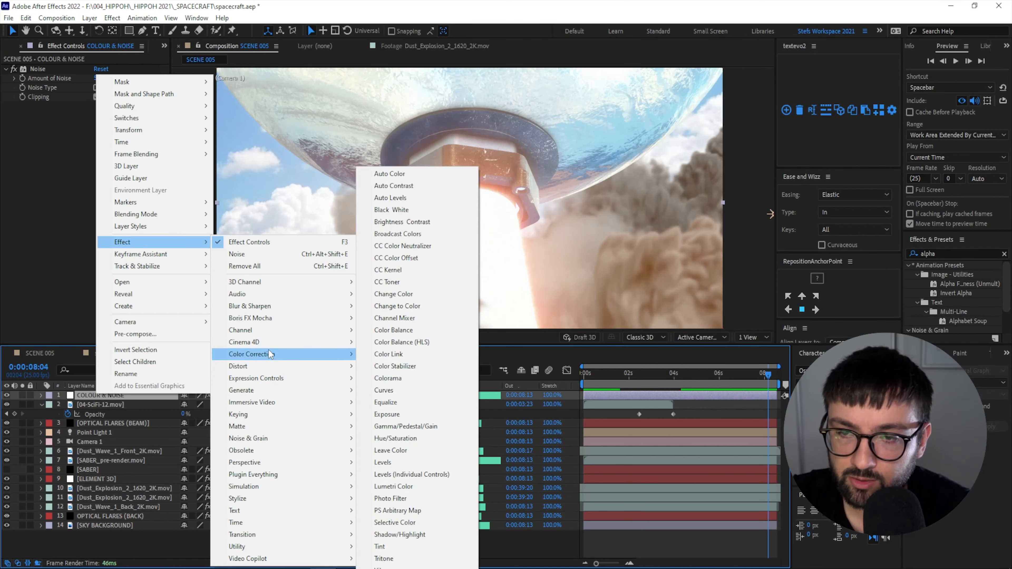
{"action": "left_click", "coordinate": [399, 487]}
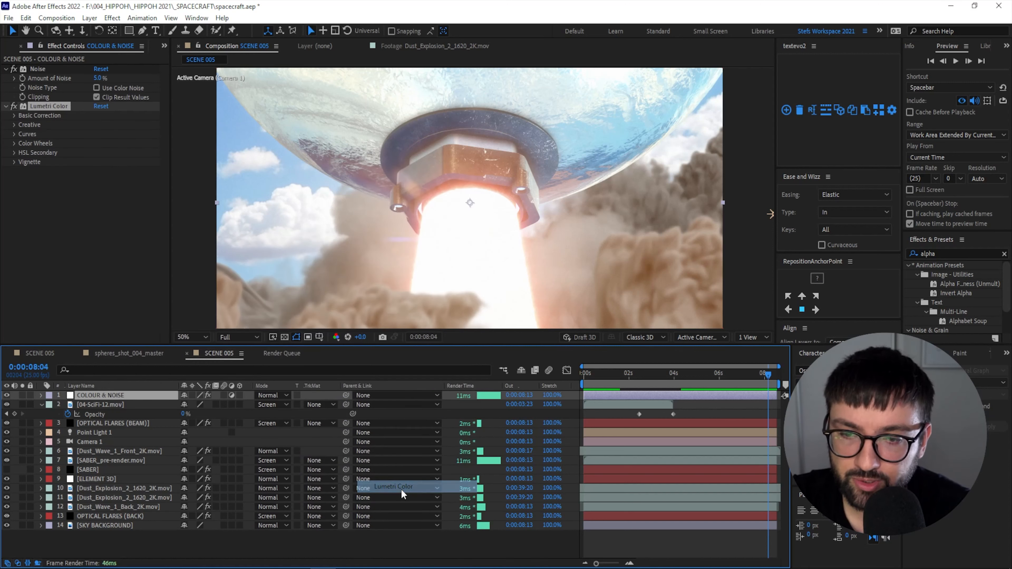
{"action": "left_click", "coordinate": [14, 125]}
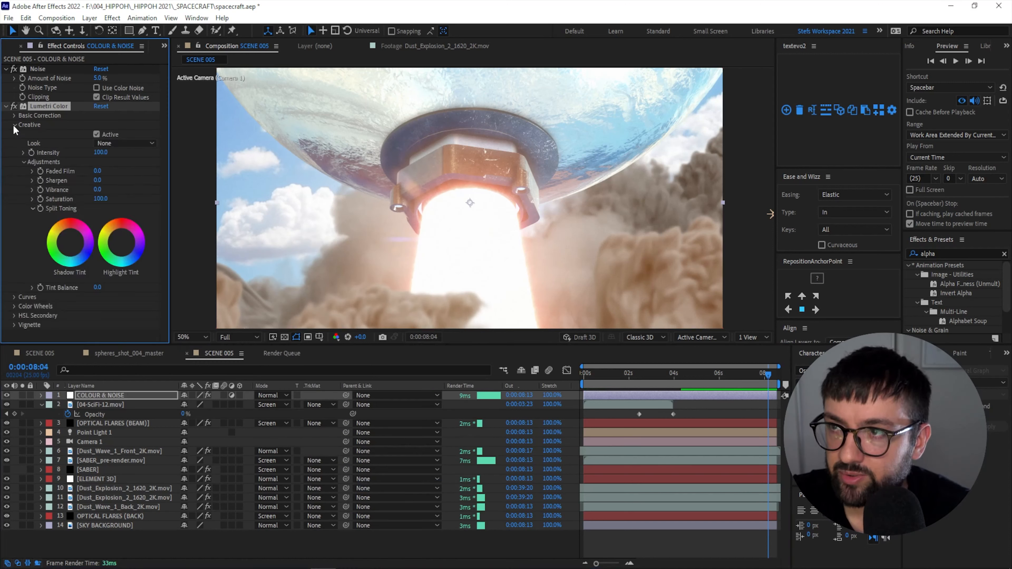
- Set the Lumetri Creative look to SL IRON HDR with an Intensity of 80 and preview the grade
{"action": "left_click", "coordinate": [147, 145]}
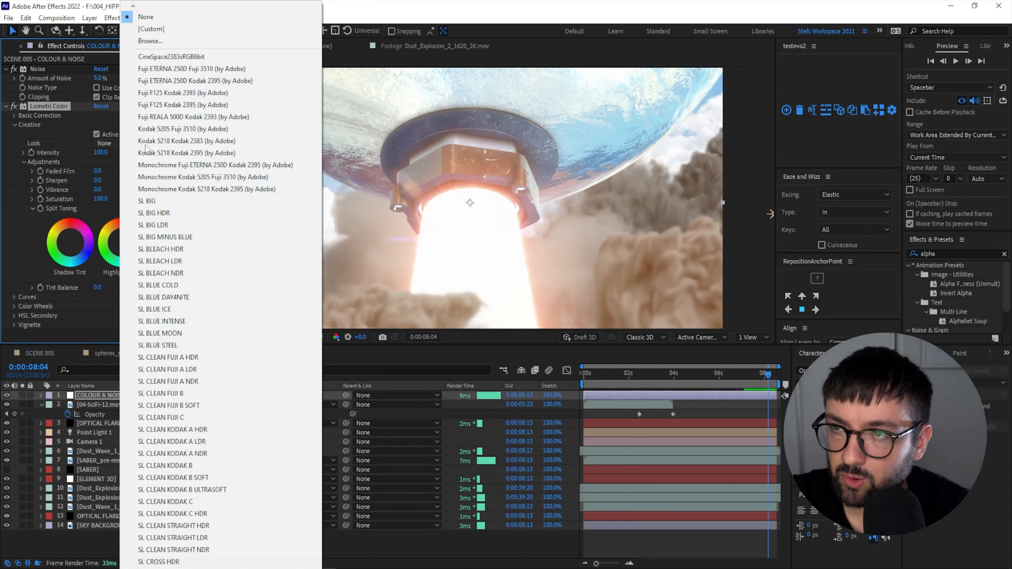
{"action": "left_click", "coordinate": [162, 154]}
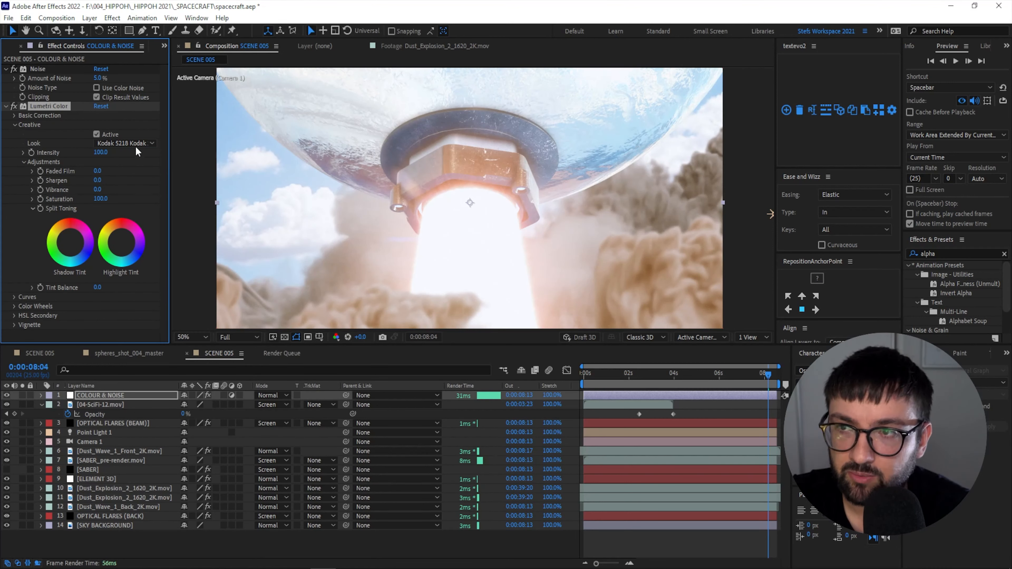
{"action": "left_click", "coordinate": [136, 144]}
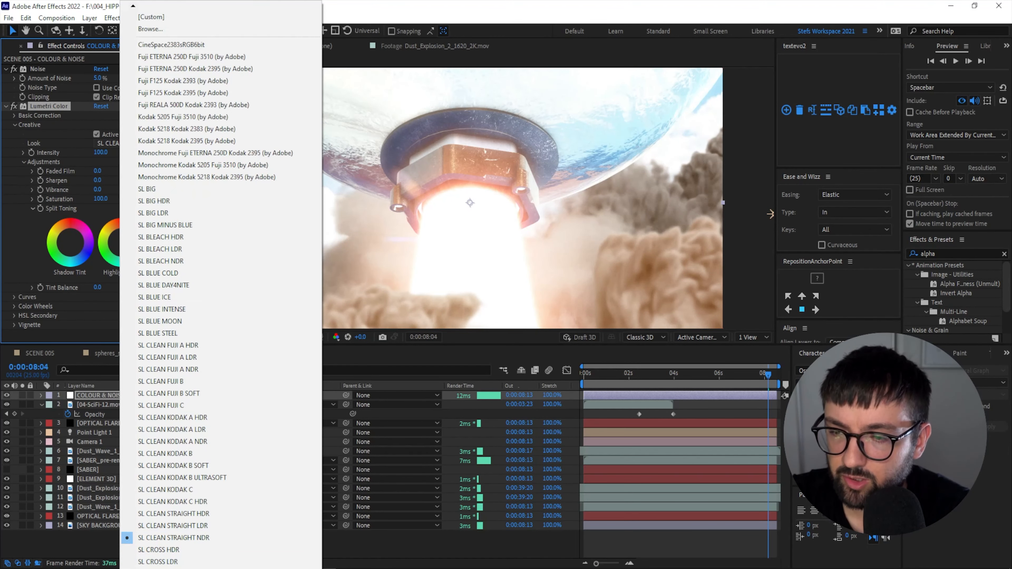
{"action": "scroll", "coordinate": [222, 289], "scroll_direction": "down", "scroll_amount": 1}
{"action": "scroll", "coordinate": [136, 565], "scroll_direction": "down", "scroll_amount": 4}
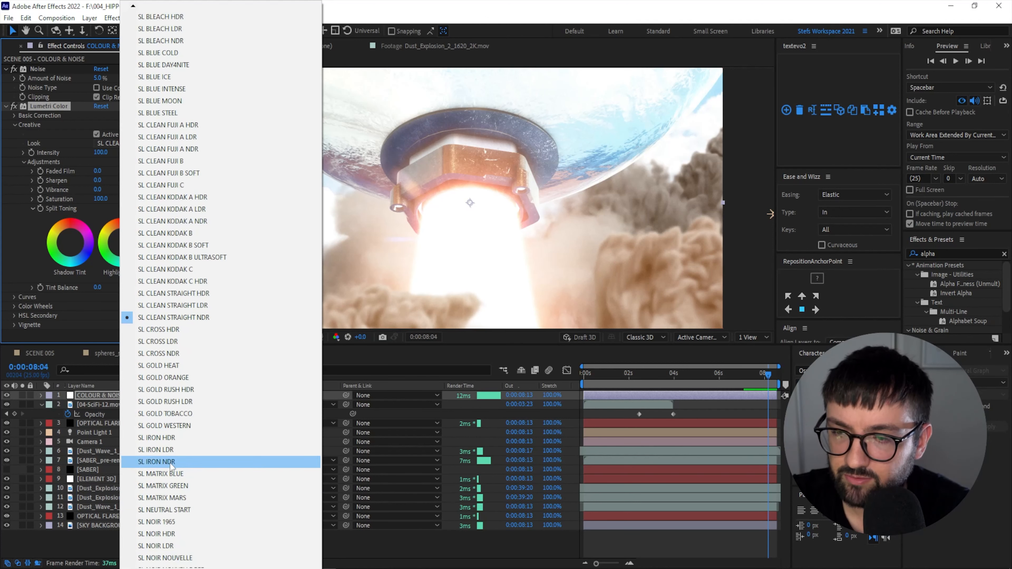
{"action": "left_click", "coordinate": [169, 434]}
{"action": "left_click_drag", "start_coordinate": [101, 152], "coordinate": [60, 163]}
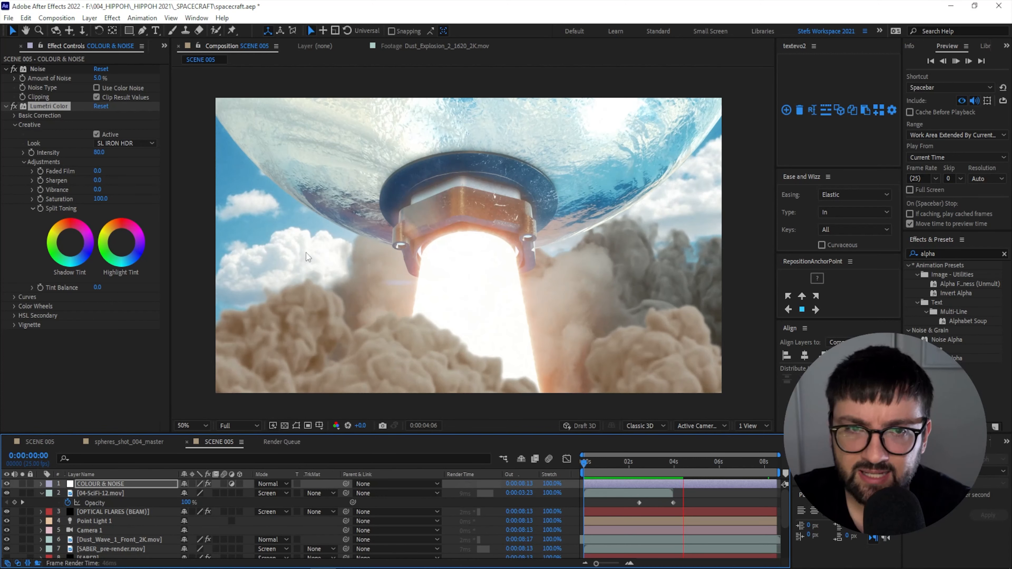
{"action": "key", "text": "space"}
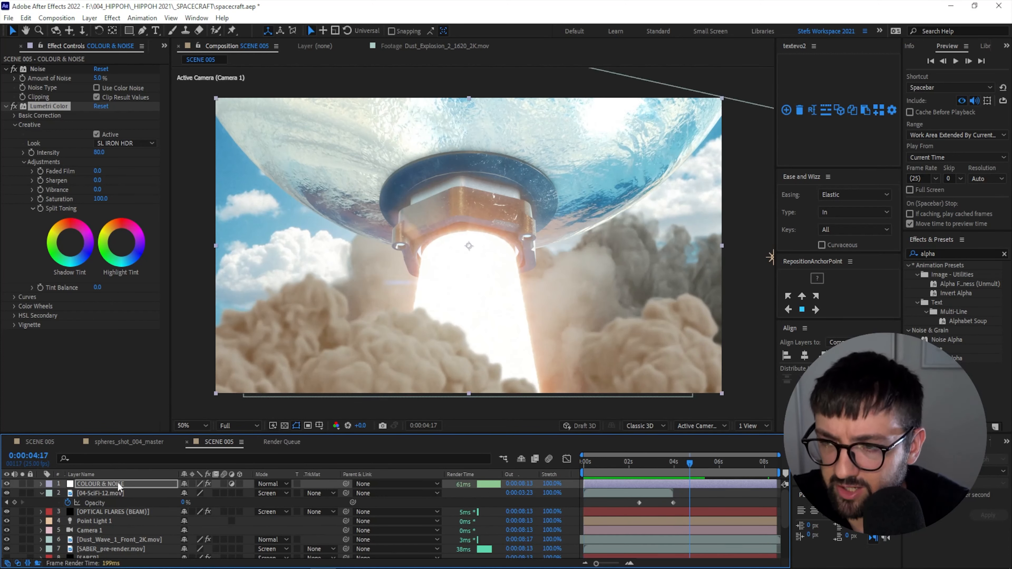
- Apply a Gaussian Blur effect to the SKY BACKGROUND layer
{"action": "scroll", "coordinate": [139, 514], "scroll_direction": "down", "scroll_amount": 3}
{"action": "left_click", "coordinate": [108, 554]}
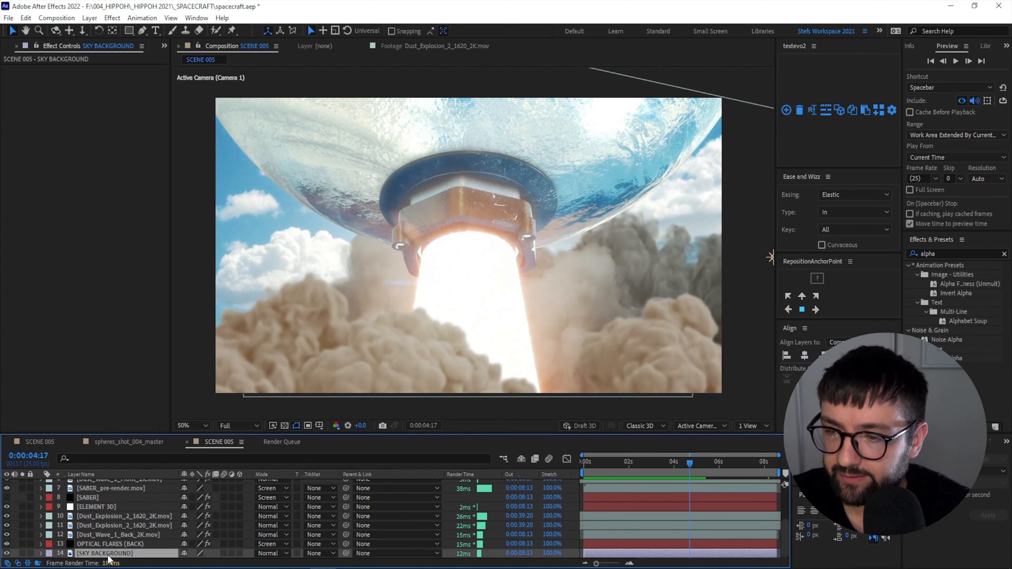
{"action": "right_click", "coordinate": [94, 555]}
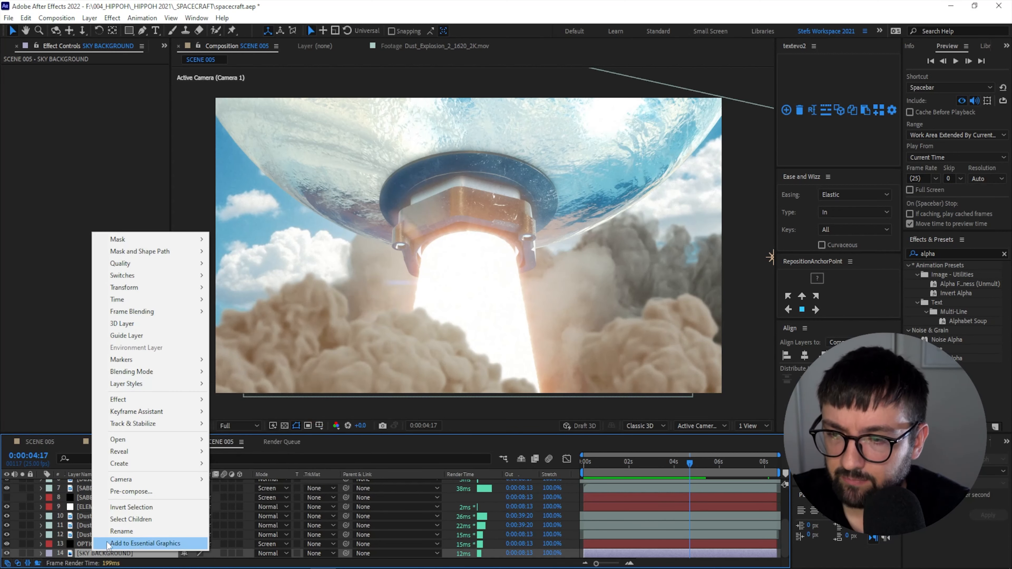
{"action": "mouse_move", "coordinate": [140, 400]}
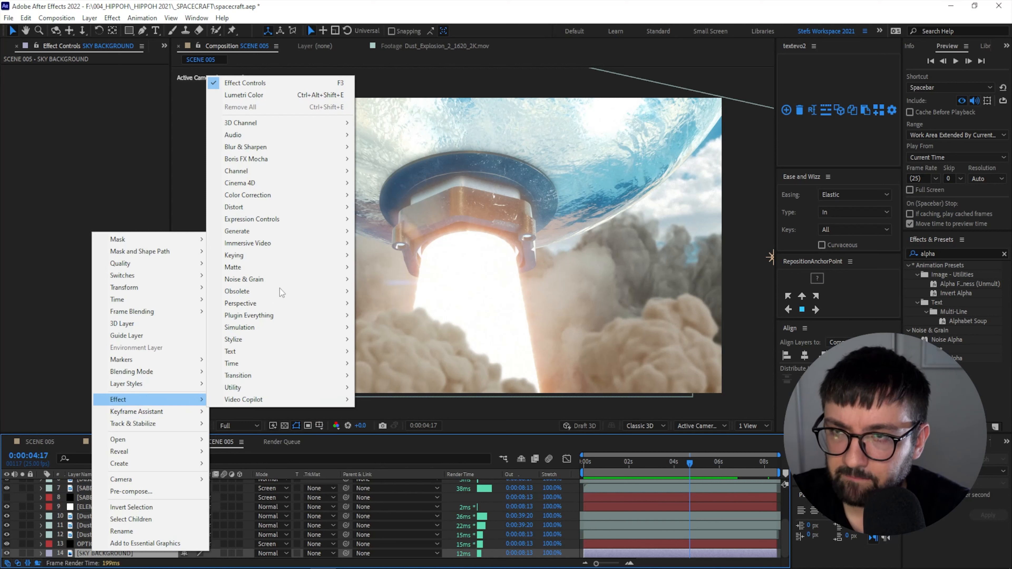
{"action": "mouse_move", "coordinate": [255, 147]}
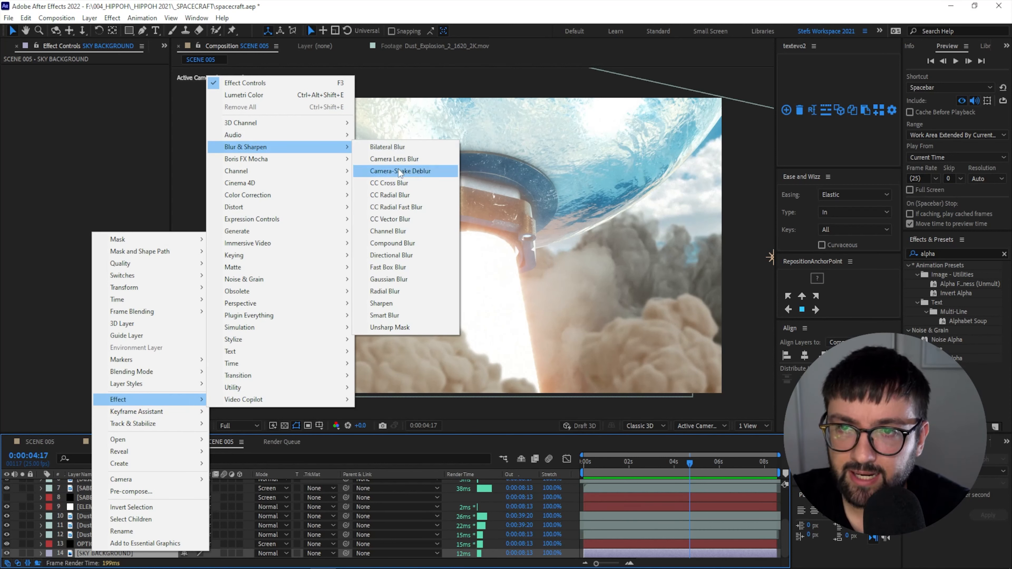
{"action": "left_click", "coordinate": [393, 281]}
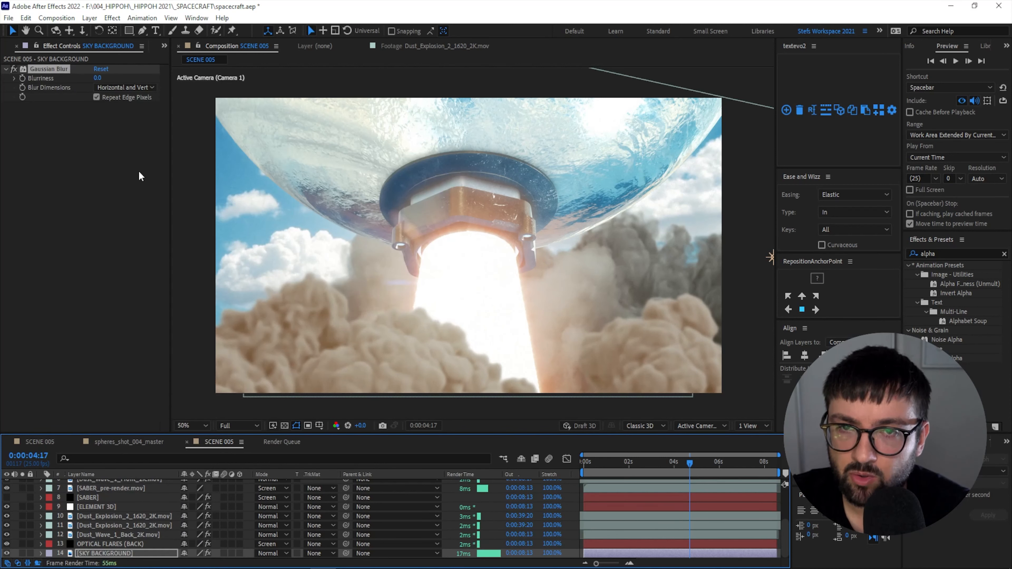
- Set the Gaussian Blur Blurriness of the SKY BACKGROUND layer to 4
{"action": "left_click", "coordinate": [97, 78]}
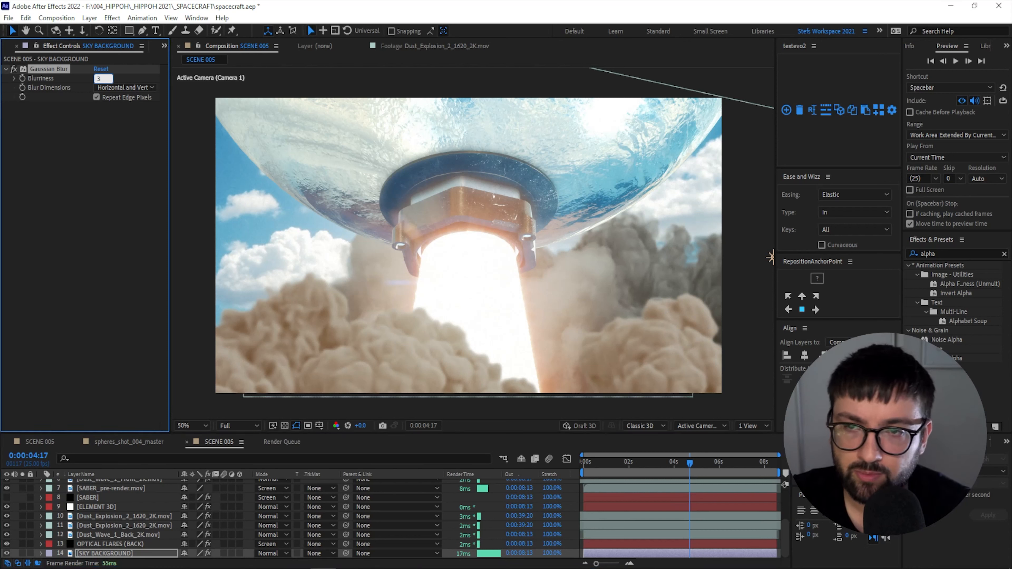
{"action": "key", "text": "Return"}
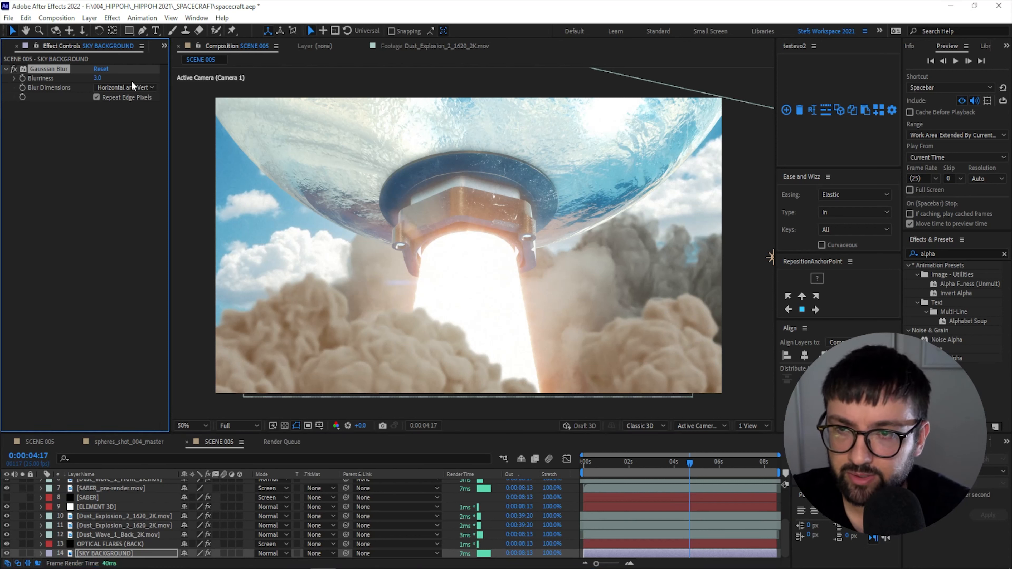
{"action": "left_click", "coordinate": [98, 78]}
{"action": "key", "text": "Return"}
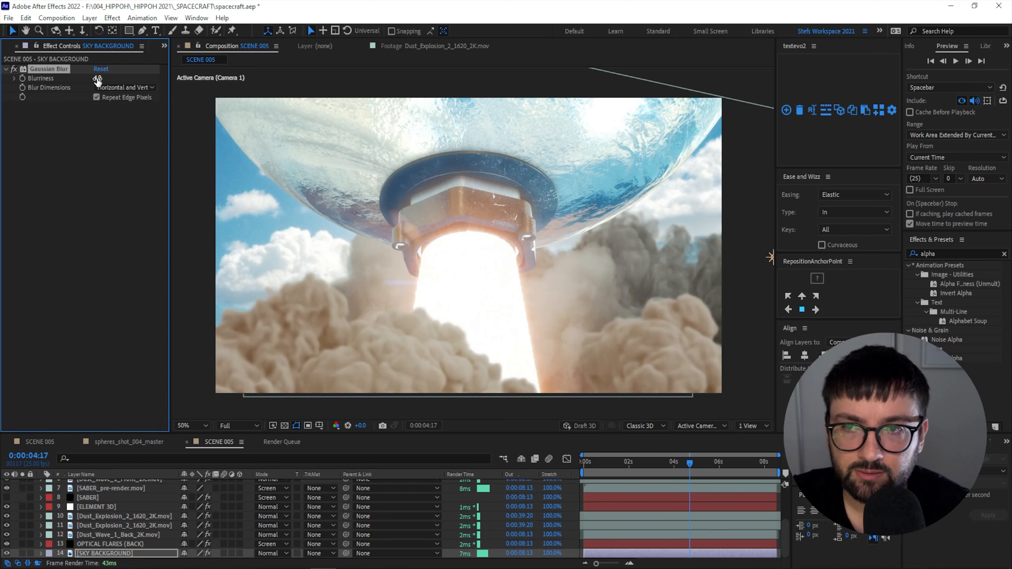
- Compare the background clouds with the Gaussian Blur off and on in a close view
{"action": "scroll", "coordinate": [264, 299], "scroll_direction": "up", "scroll_amount": 4}
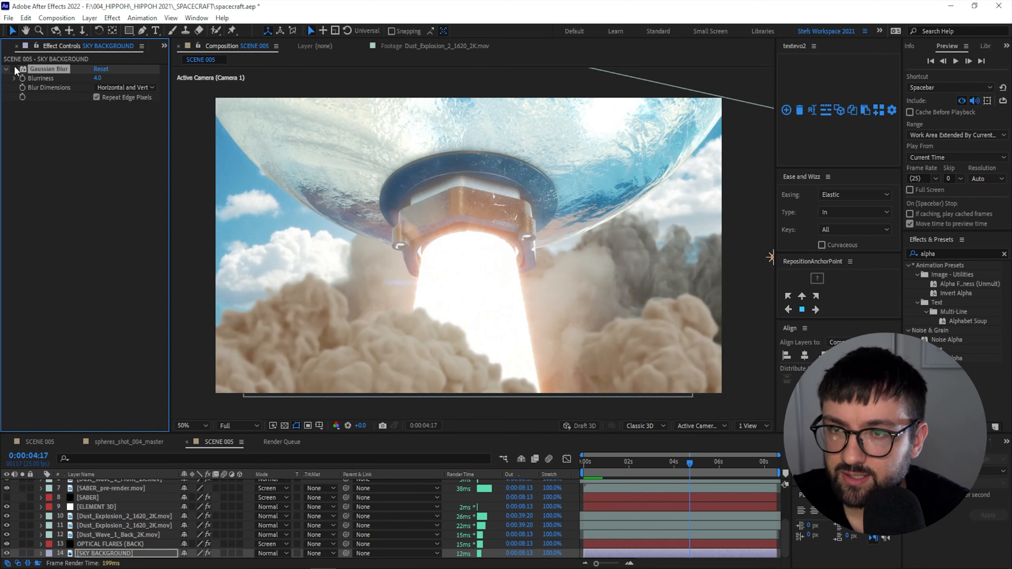
{"action": "left_click_drag", "start_coordinate": [264, 299], "coordinate": [594, 303]}
{"action": "left_click", "coordinate": [14, 69]}
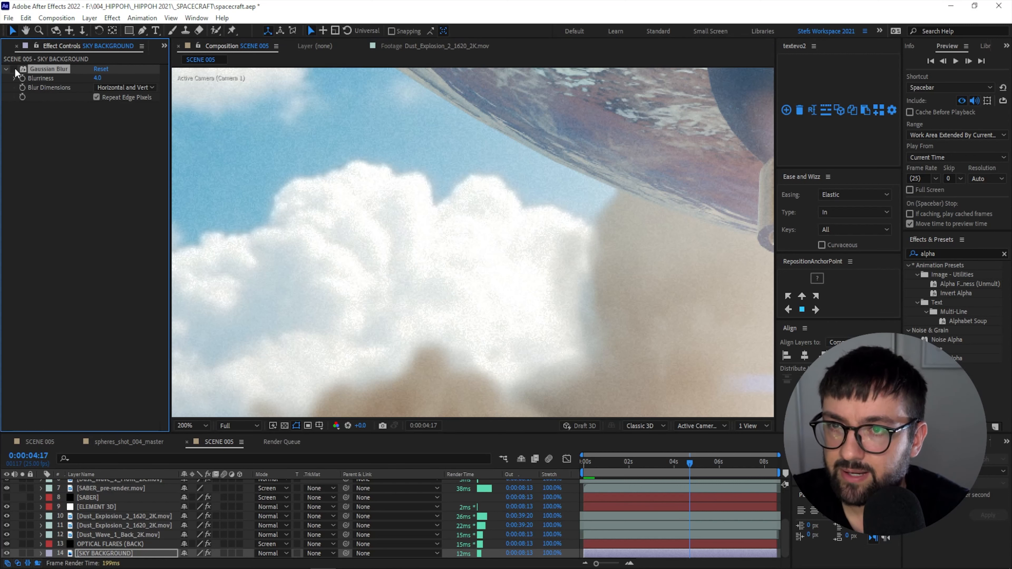
{"action": "left_click", "coordinate": [15, 70]}
{"action": "scroll", "coordinate": [577, 306], "scroll_direction": "down", "scroll_amount": 4}
{"action": "left_click_drag", "start_coordinate": [588, 297], "coordinate": [423, 296]}
- Play the shot from its first frame to check the blurred sky and overall composite
{"action": "key", "text": "Home"}
{"action": "key", "text": "space"}
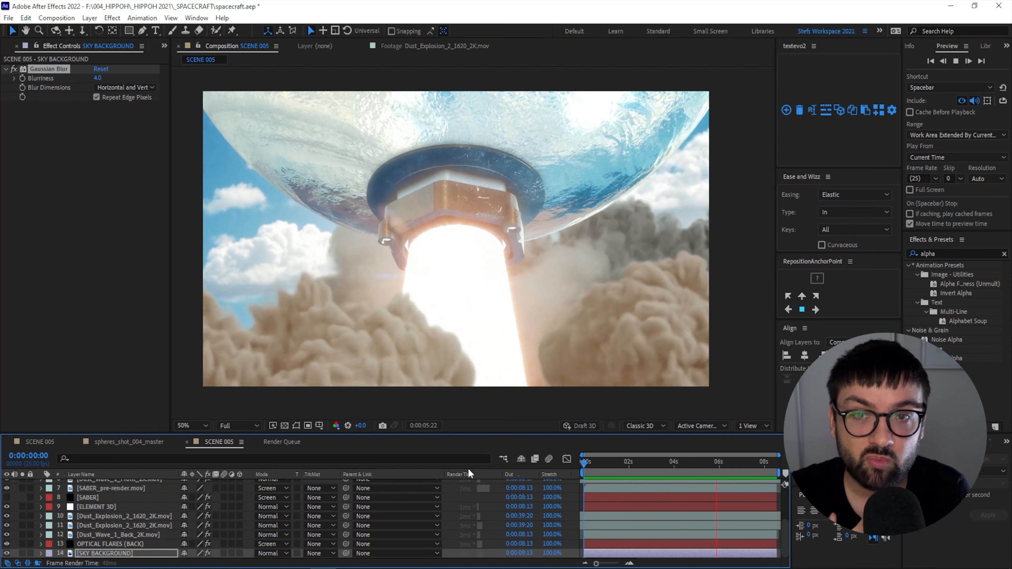
{"action": "key", "text": "space"}
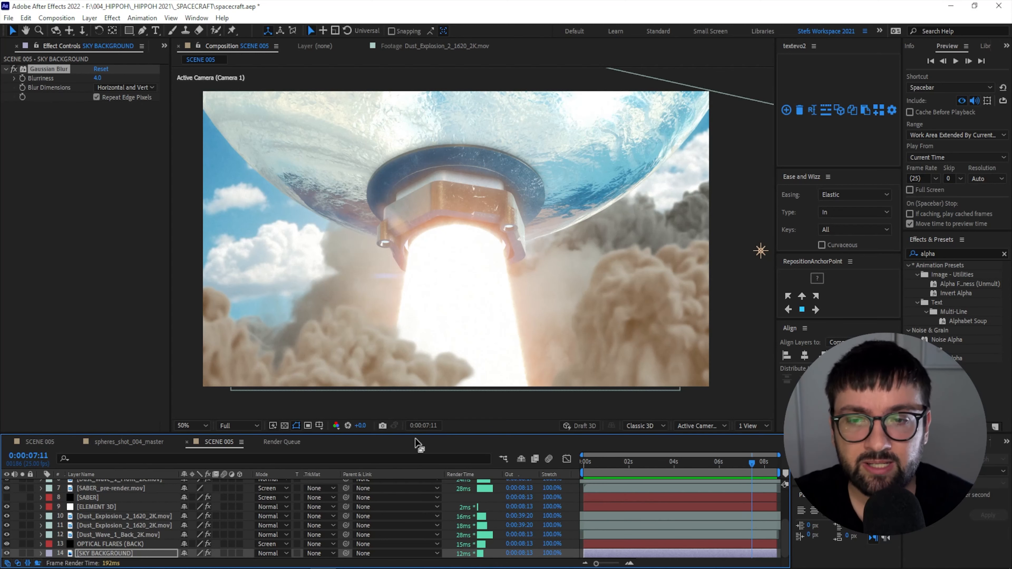
- Pre-compose all layers of SCENE 005 into a new composition named SCEEN 005 MASTER, moving all attributes into it
{"action": "left_click_drag", "start_coordinate": [429, 434], "coordinate": [429, 241]}
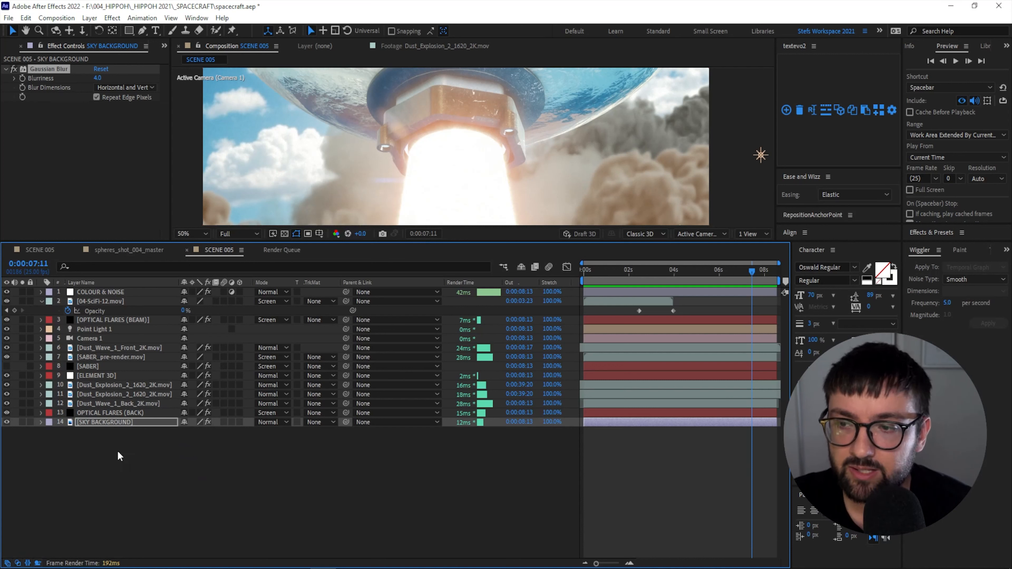
{"action": "key", "text": "ctrl+a"}
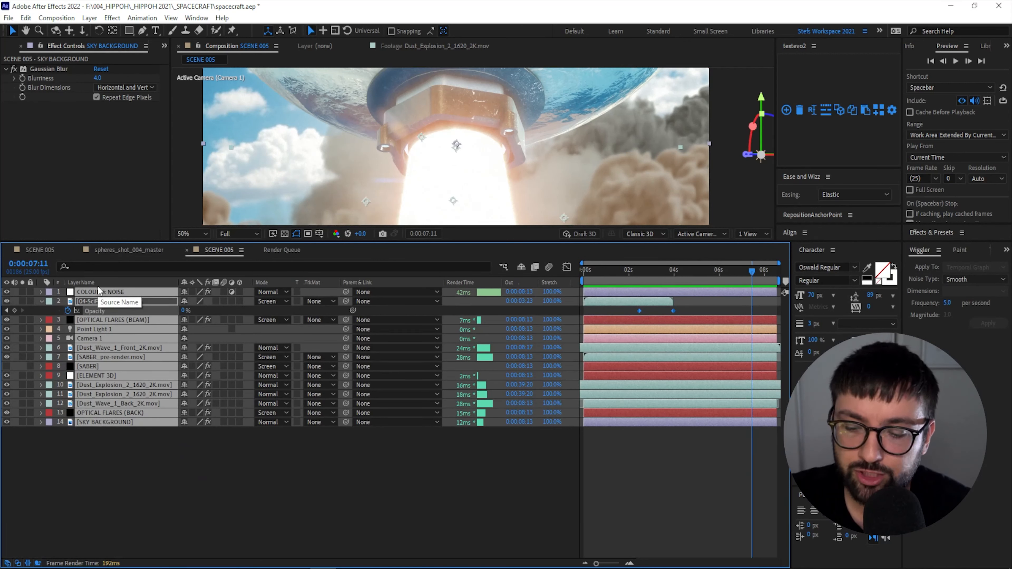
{"action": "key", "text": "ctrl+shift+c"}
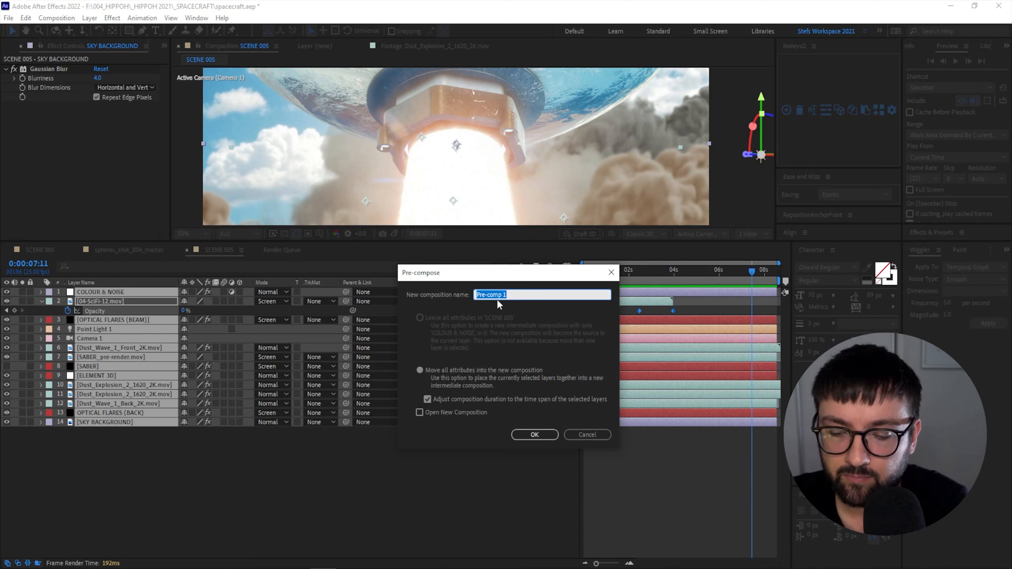
{"action": "type", "text": "SCEEN 005"}
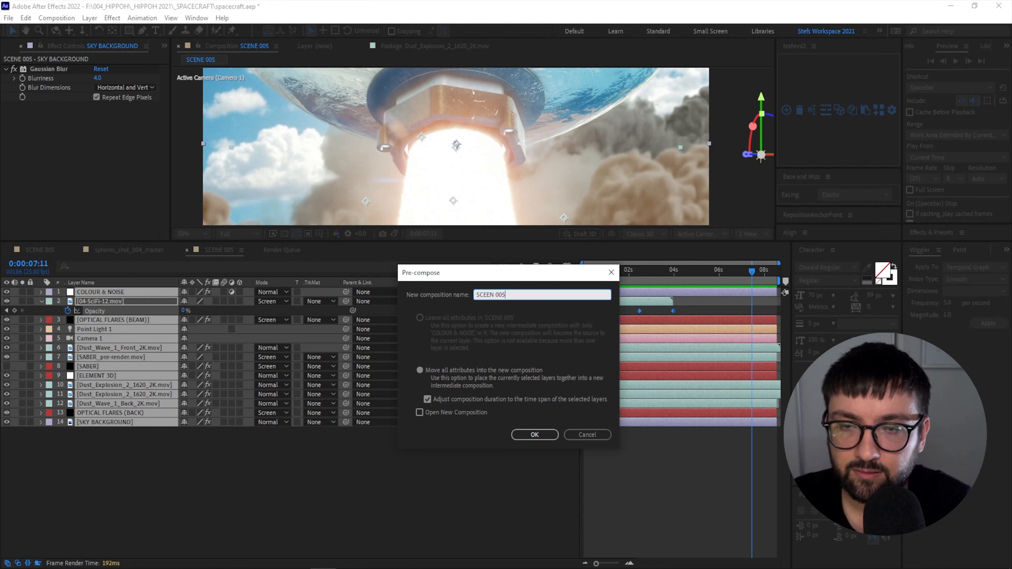
{"action": "type", "text": " MASTER"}
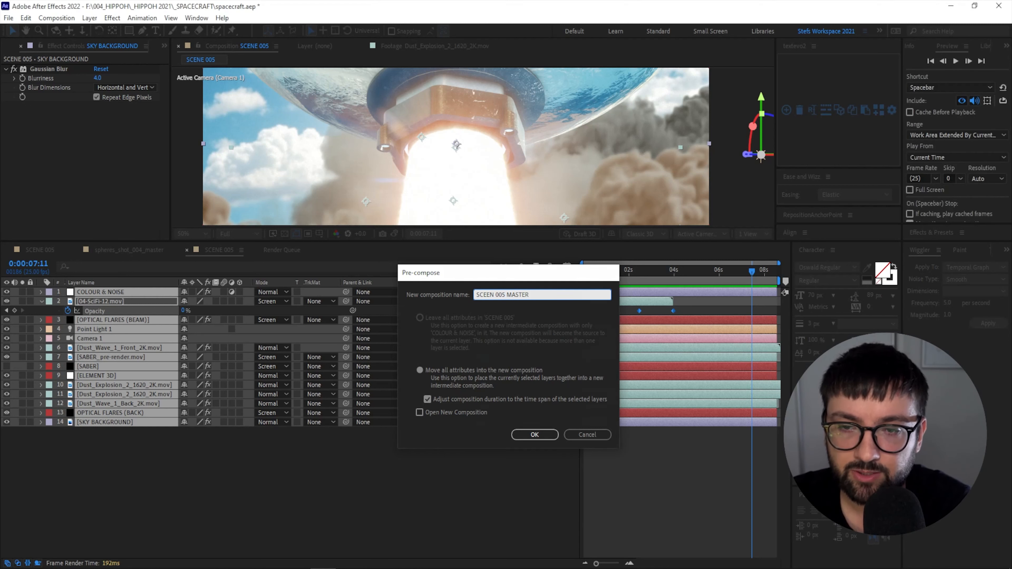
{"action": "key", "text": "Return"}
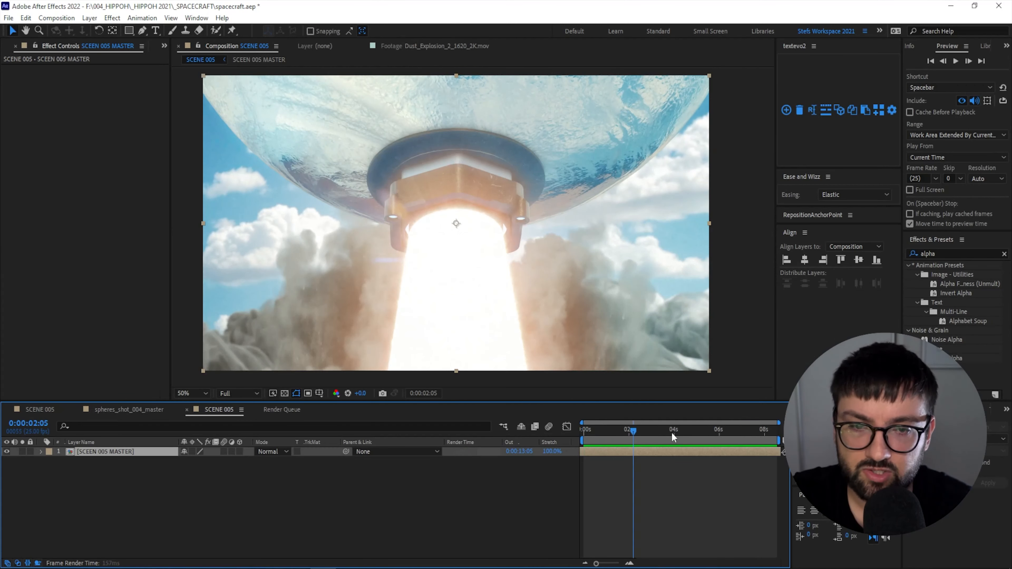
- Scale the SCEEN 005 MASTER layer up slightly beyond the frame edges and set its Position to 960, 530
{"action": "left_click_drag", "start_coordinate": [671, 431], "coordinate": [628, 439]}
{"action": "key", "text": "comma"}
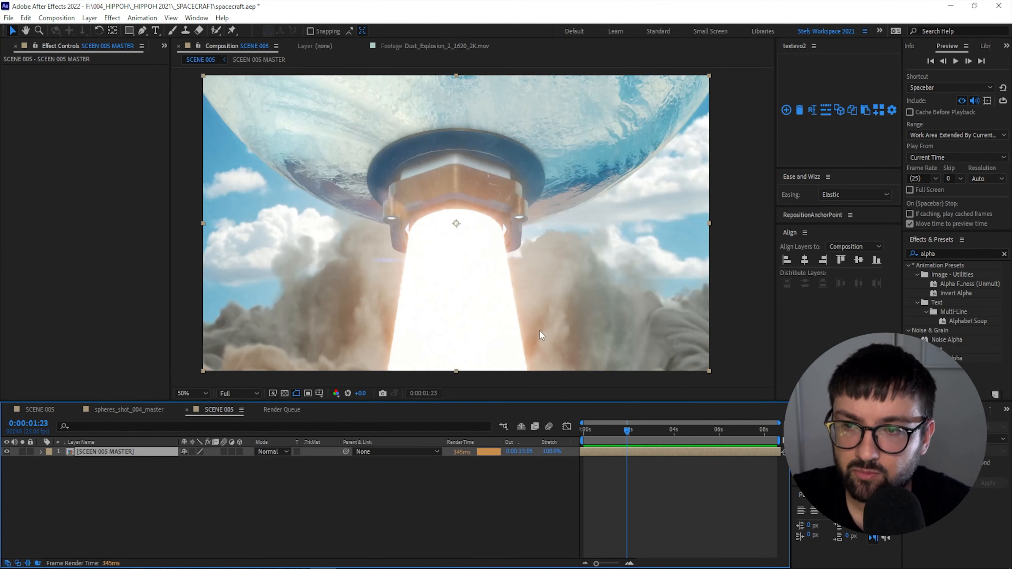
{"action": "key", "text": "s"}
{"action": "left_click_drag", "start_coordinate": [197, 461], "coordinate": [199, 462]}
{"action": "key", "text": "p"}
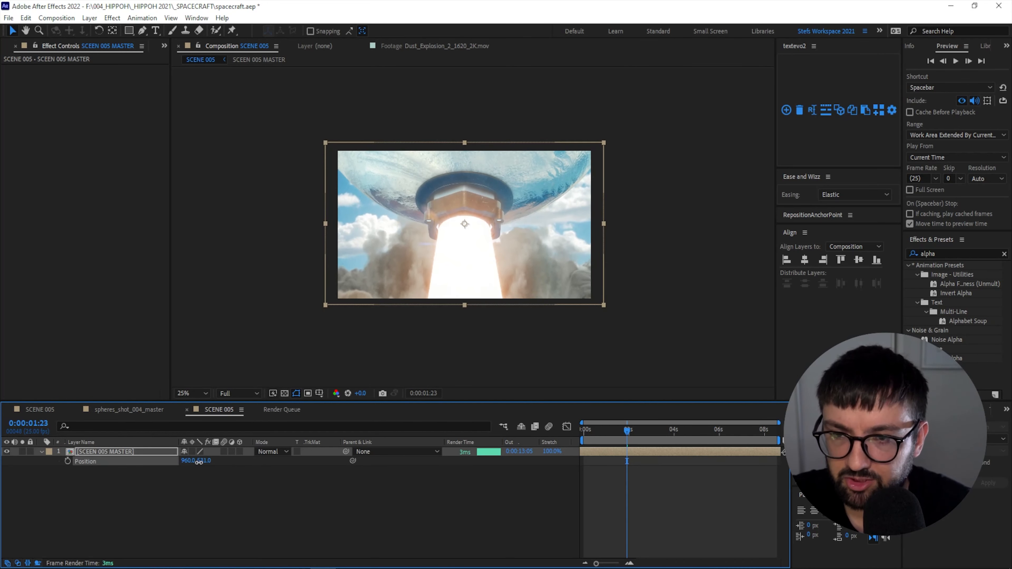
{"action": "left_click", "coordinate": [216, 483]}
- Go to the first frame and reveal the Position and Rotation properties of the SCEEN 005 MASTER layer together
{"action": "left_click_drag", "start_coordinate": [600, 431], "coordinate": [579, 433]}
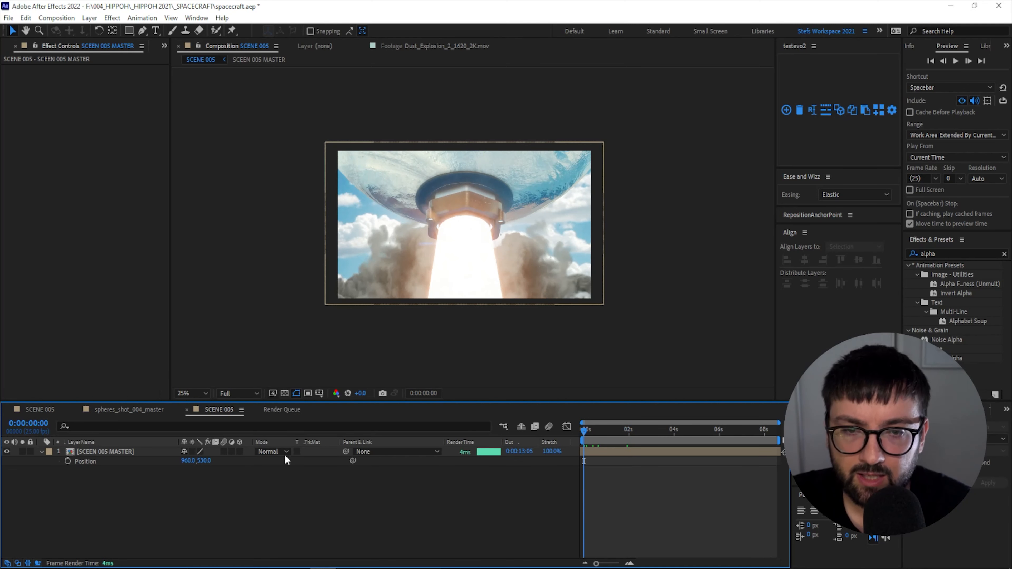
{"action": "left_click", "coordinate": [100, 452]}
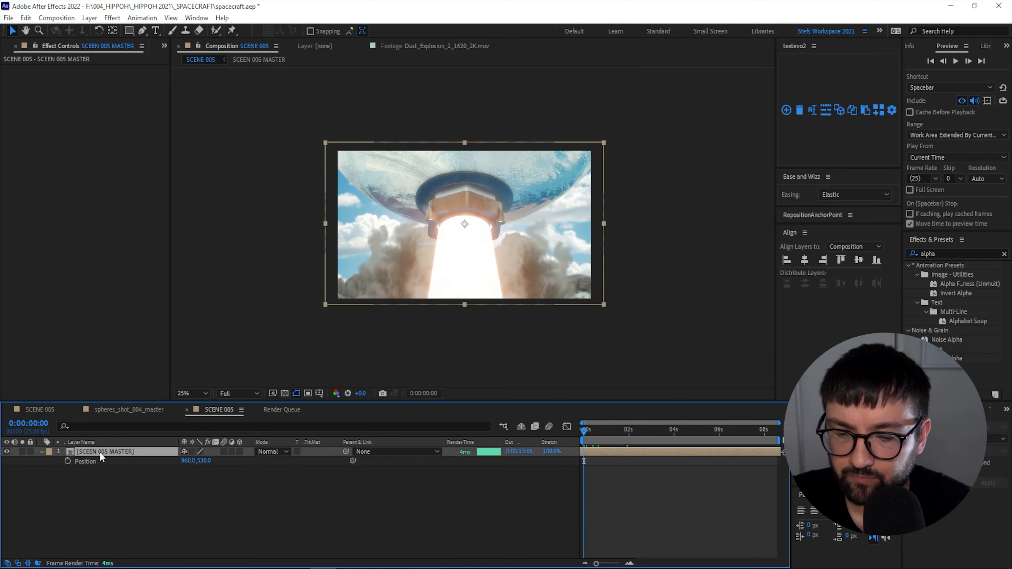
{"action": "key", "text": "p"}
{"action": "key", "text": "p"}
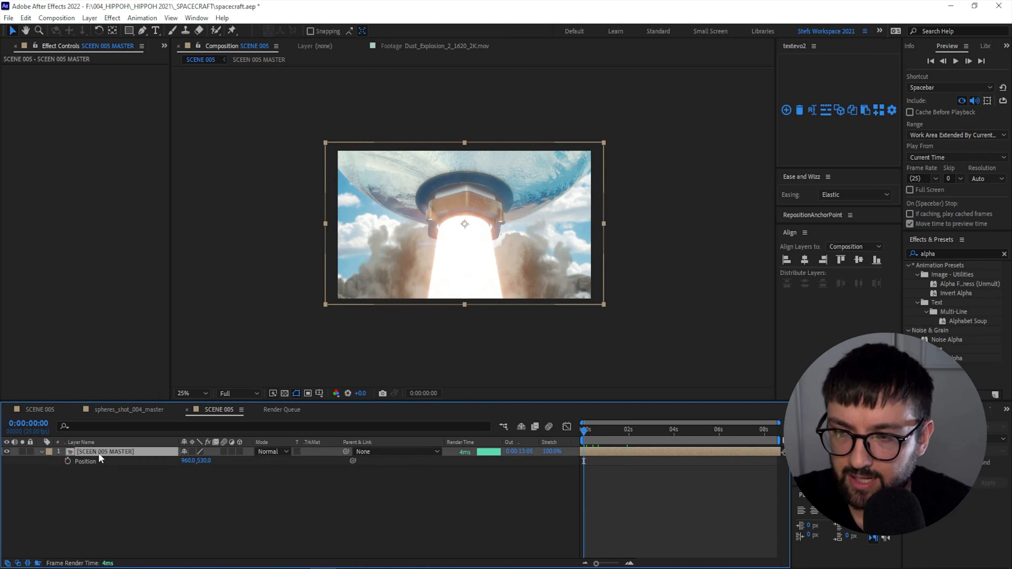
{"action": "key", "text": "shift+r"}
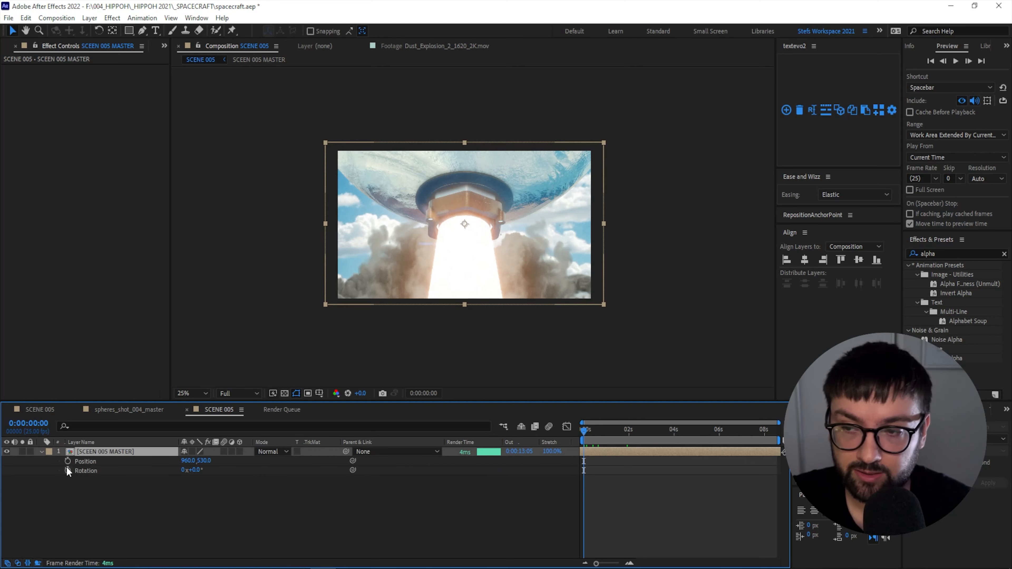
{"action": "key", "text": "shift+p"}
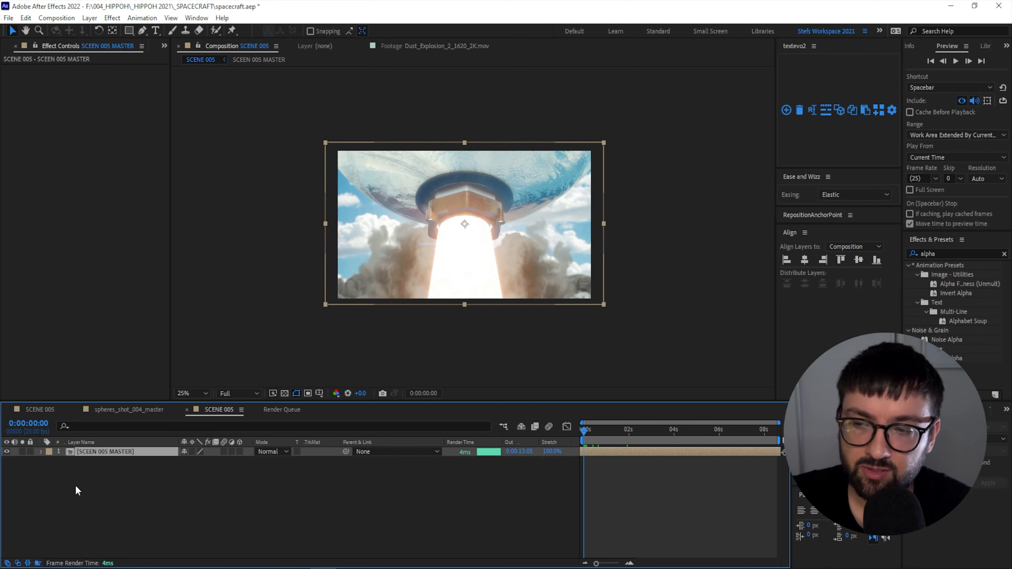
{"action": "key", "text": "p"}
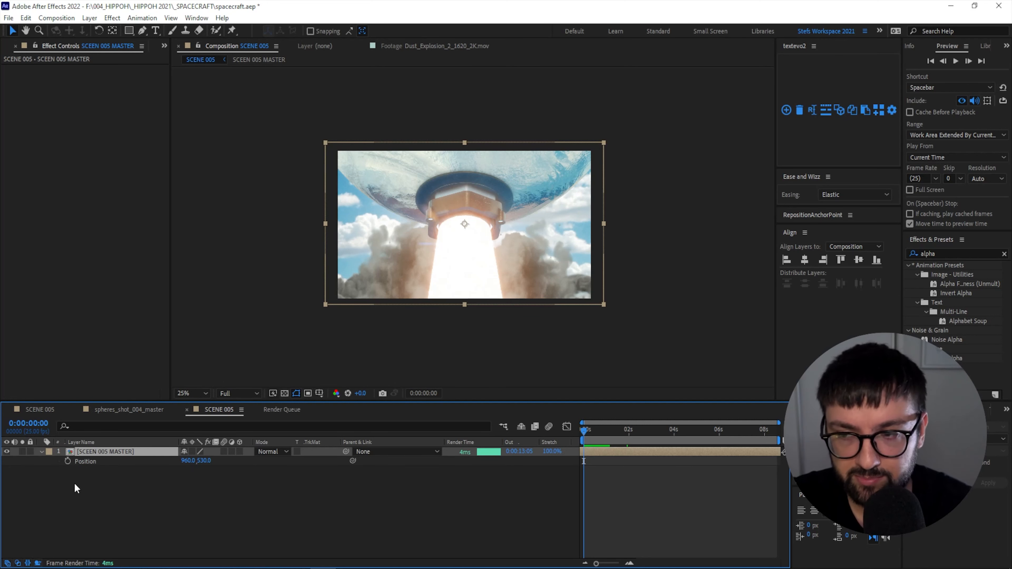
{"action": "key", "text": "shift+r"}
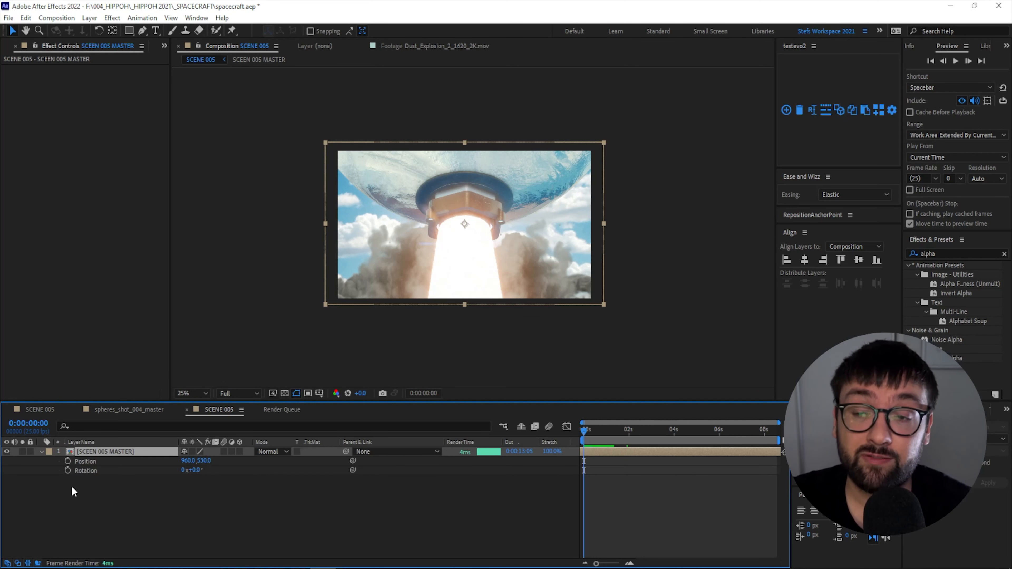
- Add Position and Rotation keyframes to SCEEN 005 MASTER at 0:00:00:00 and at 0:00:08:13
{"action": "left_click_drag", "start_coordinate": [585, 434], "coordinate": [525, 442]}
{"action": "left_click", "coordinate": [67, 461]}
{"action": "left_click", "coordinate": [68, 471]}
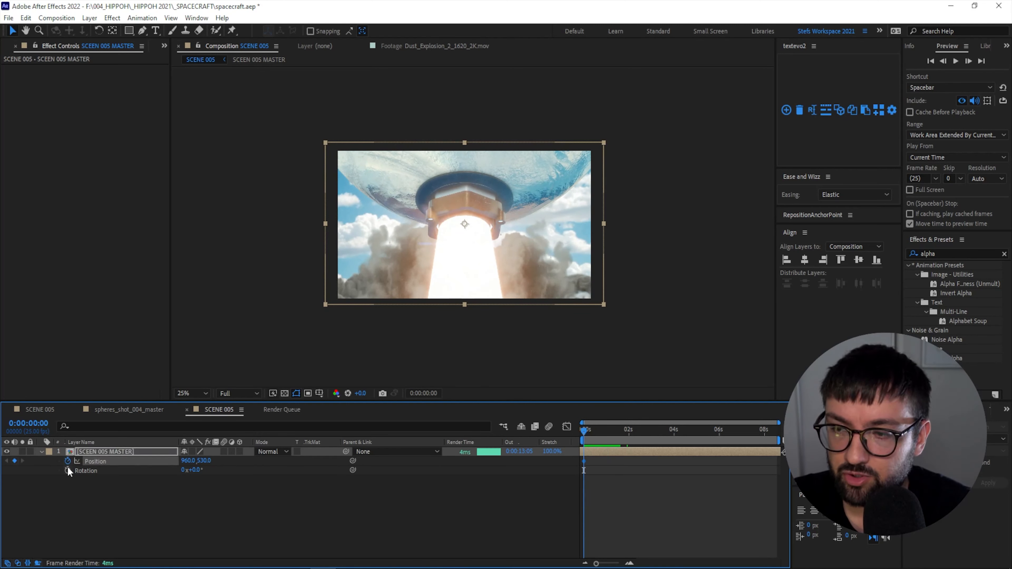
{"action": "left_click_drag", "start_coordinate": [610, 433], "coordinate": [776, 434]}
{"action": "left_click", "coordinate": [15, 462]}
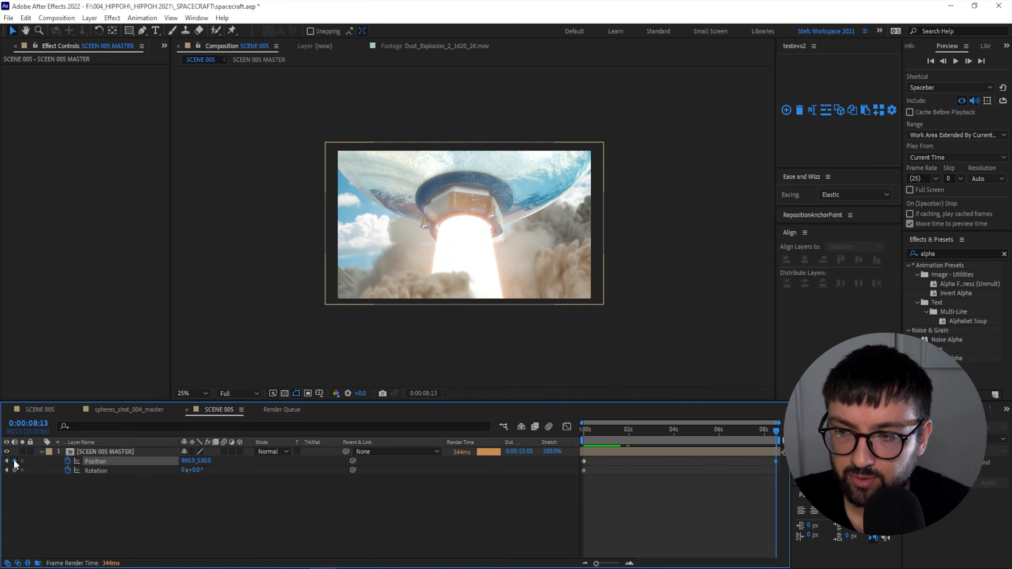
{"action": "left_click", "coordinate": [15, 471]}
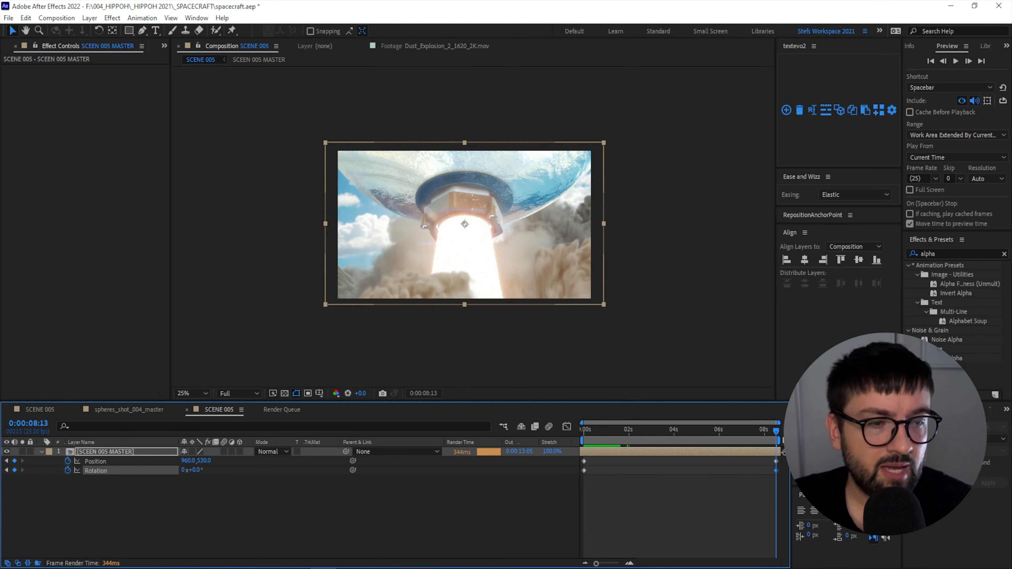
- Find the Wiggler and dock it beneath the Effect Controls
{"action": "left_click", "coordinate": [197, 17]}
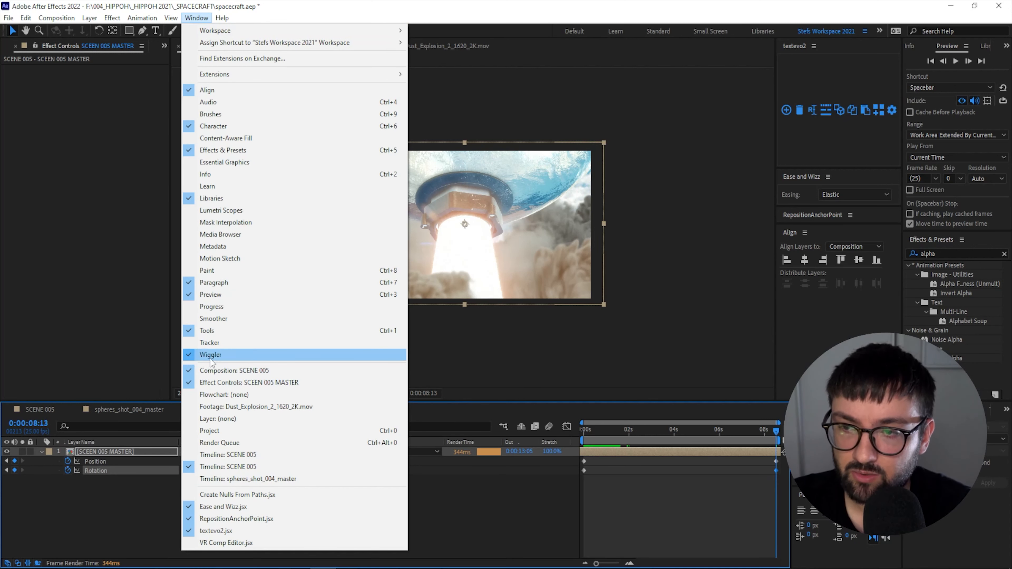
{"action": "left_click", "coordinate": [146, 499]}
{"action": "left_click_drag", "start_coordinate": [929, 410], "coordinate": [113, 380]}
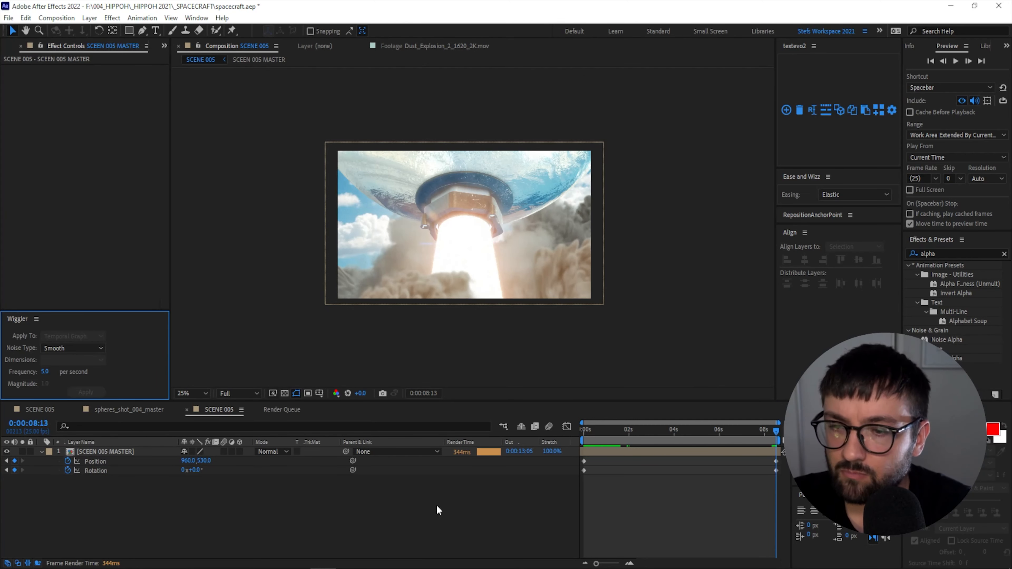
{"action": "left_click", "coordinate": [405, 514]}
- Apply the Wiggler to the Position keyframes with Frequency 1 per second and Magnitude 4, and preview the camera shake
{"action": "left_click", "coordinate": [96, 461]}
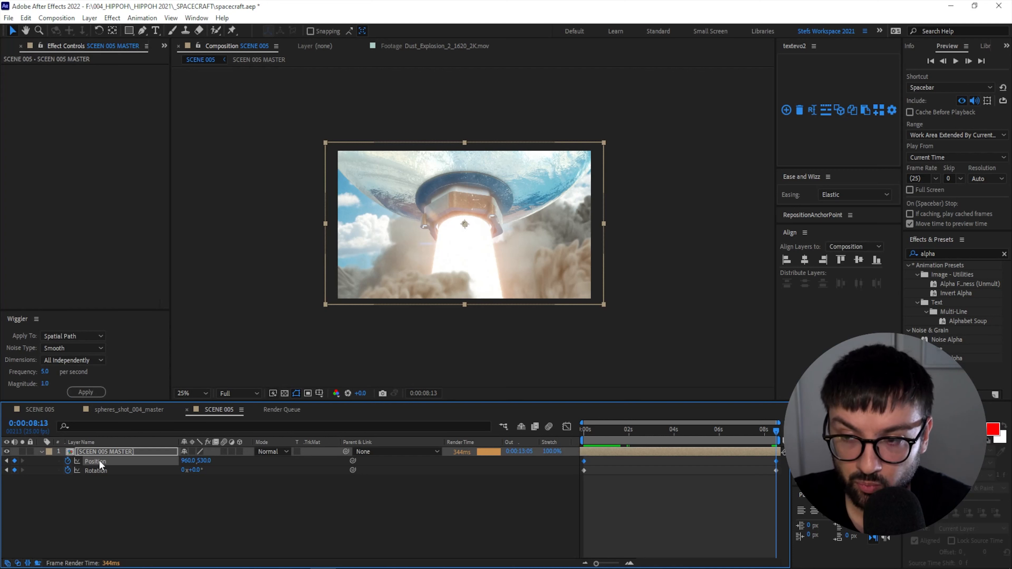
{"action": "left_click", "coordinate": [44, 372]}
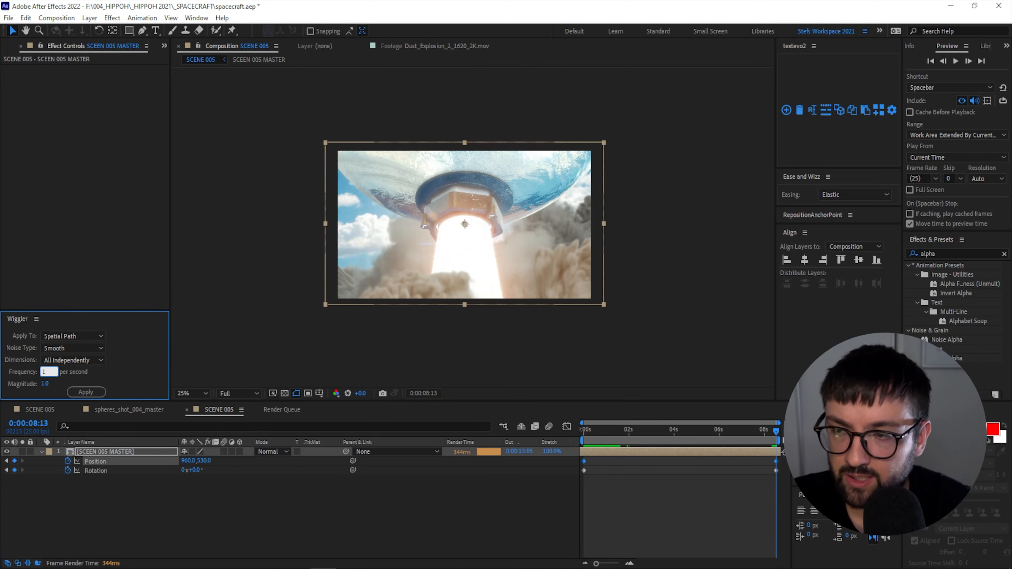
{"action": "left_click", "coordinate": [44, 383]}
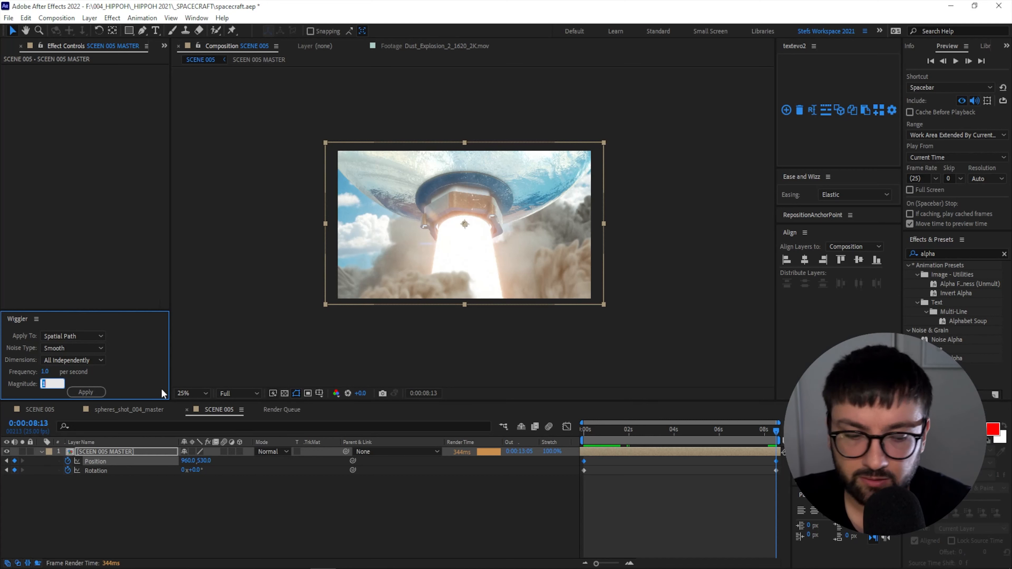
{"action": "key", "text": "Return"}
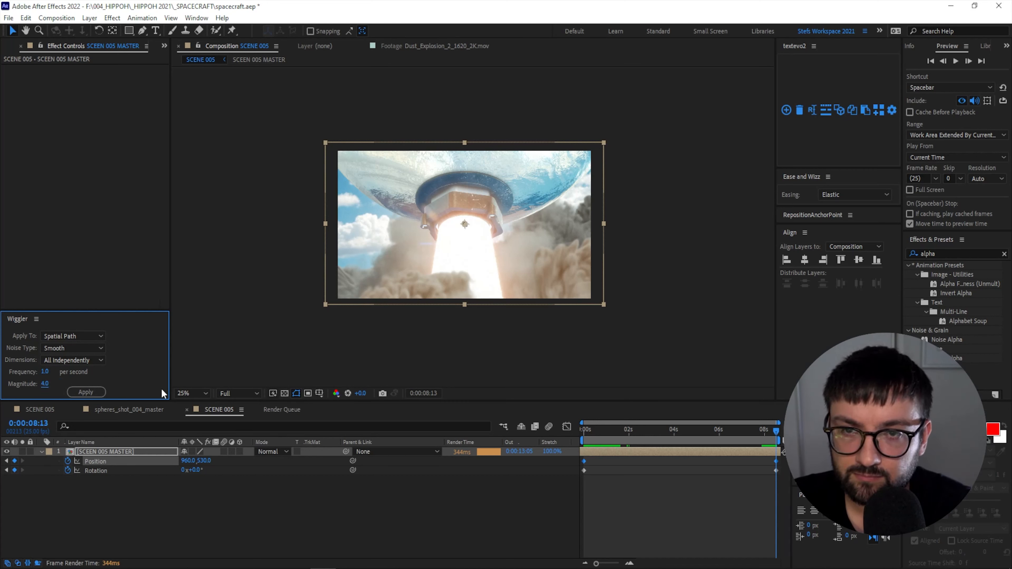
{"action": "left_click", "coordinate": [85, 392]}
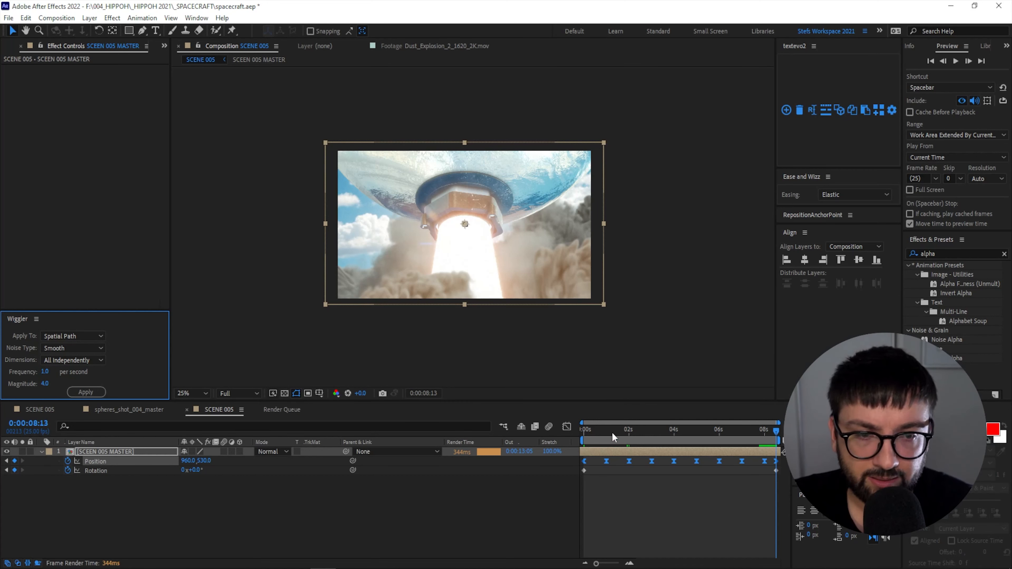
{"action": "key", "text": "space"}
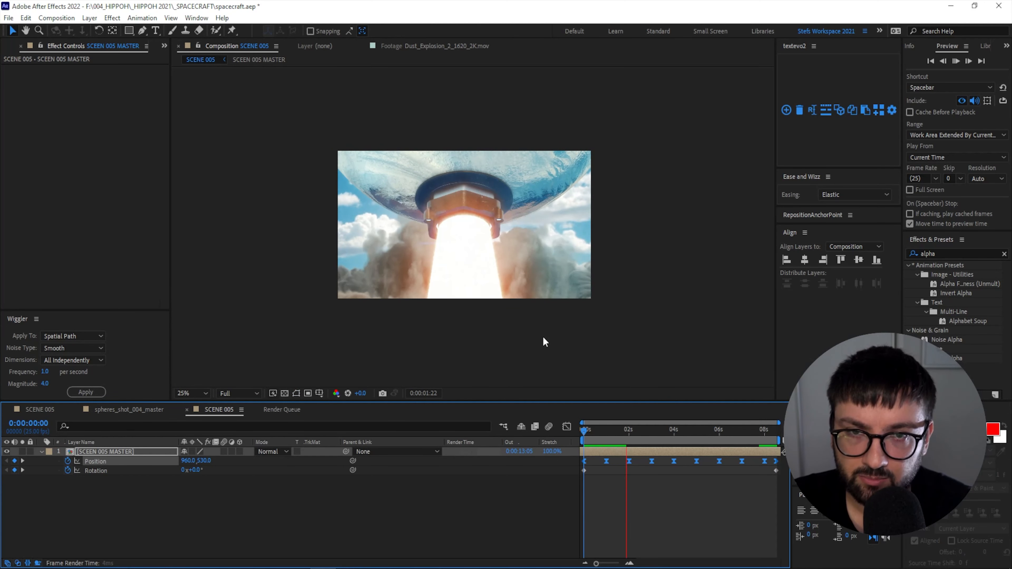
{"action": "scroll", "coordinate": [577, 318], "scroll_direction": "up", "scroll_amount": 2}
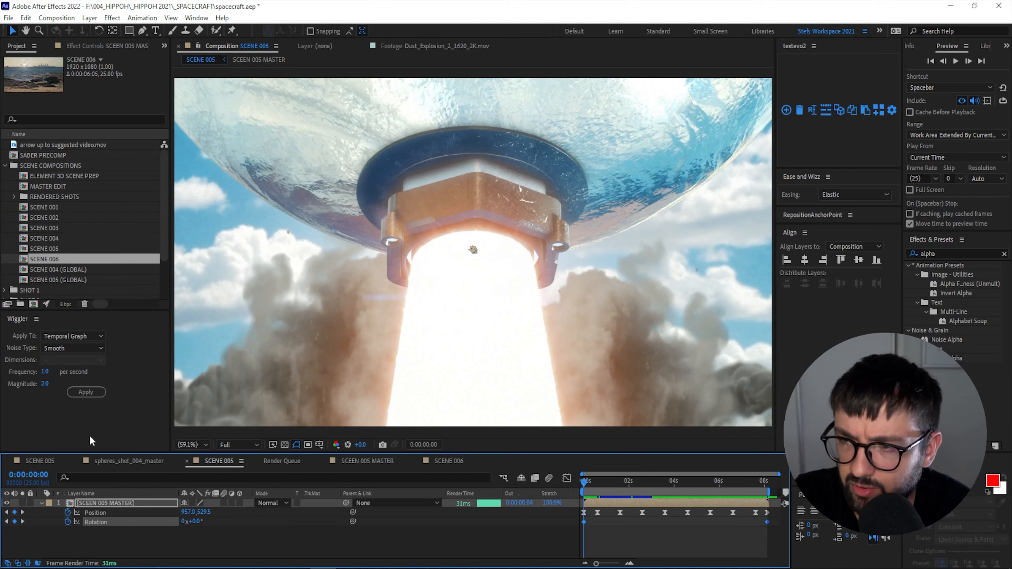
- Apply the Wiggler to the Rotation keyframes with Frequency 0.2 per second and Magnitude 1, and preview the shot
{"action": "left_click", "coordinate": [44, 372]}
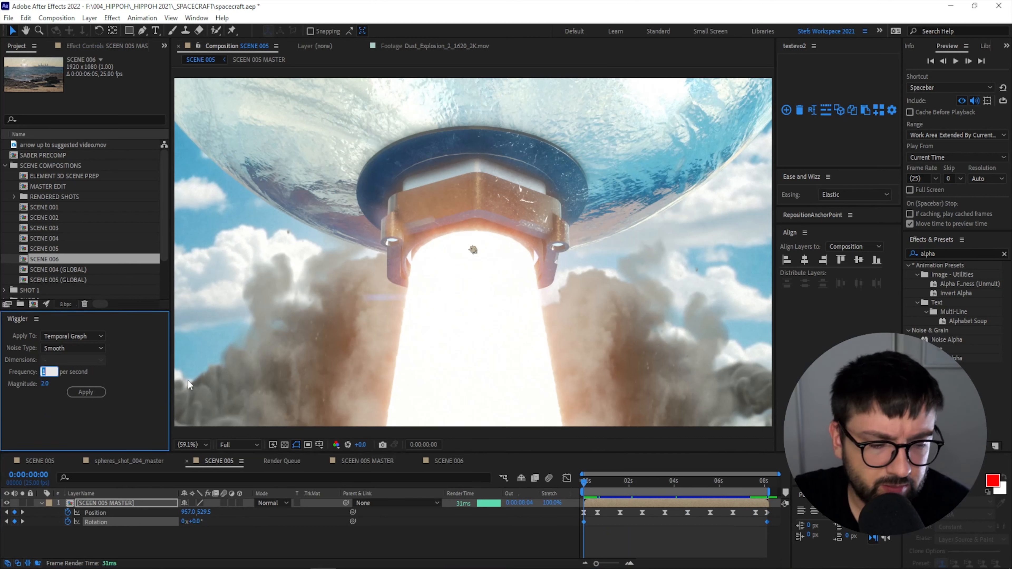
{"action": "key", "text": "Return"}
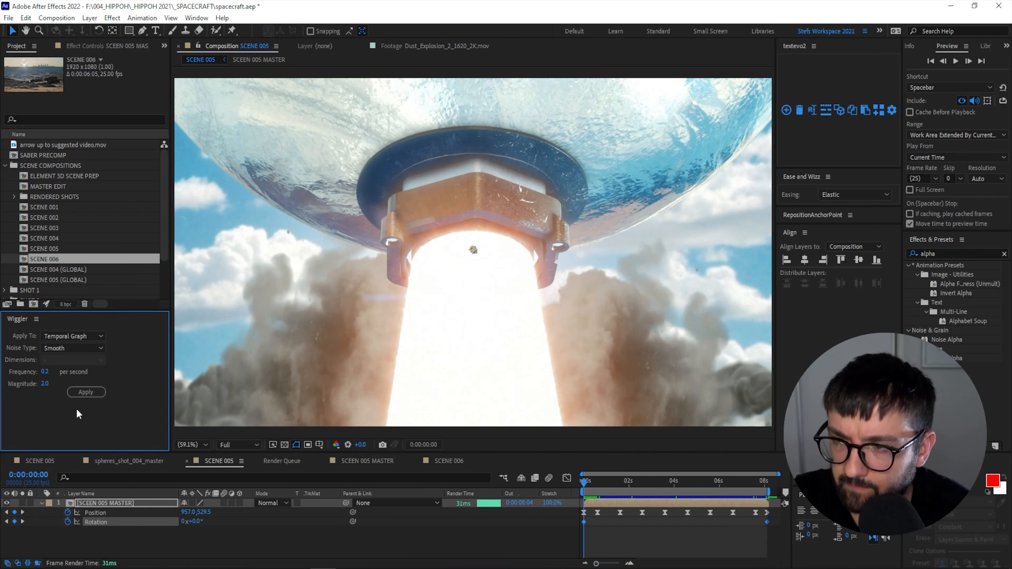
{"action": "left_click", "coordinate": [47, 384]}
{"action": "left_click", "coordinate": [84, 392]}
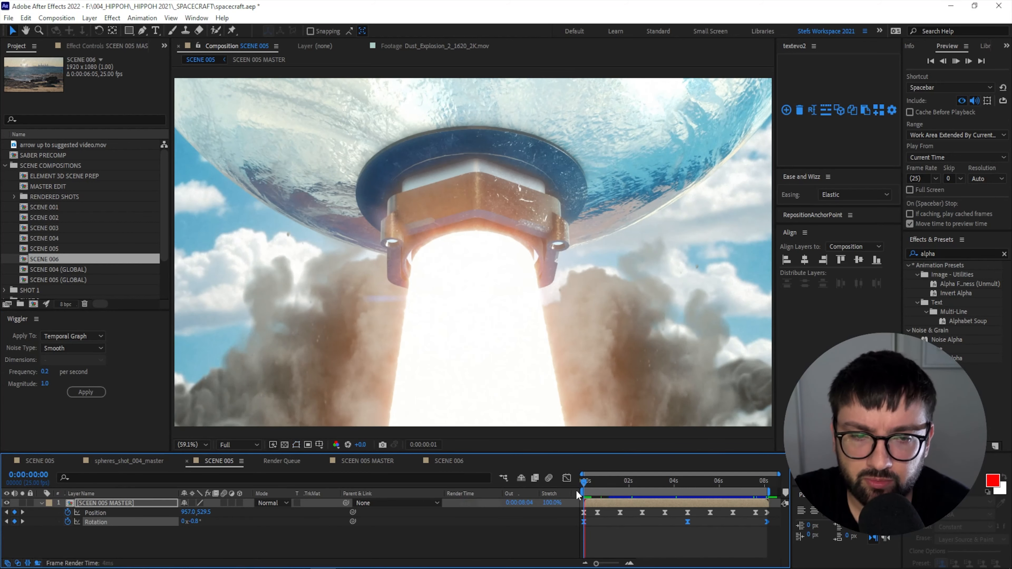
{"action": "key", "text": "space"}
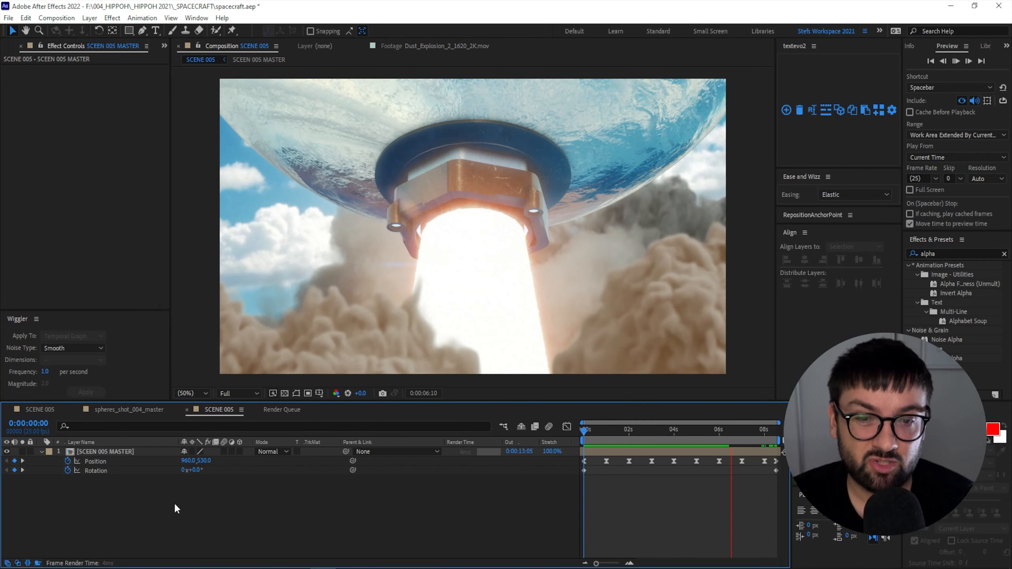
{"action": "left_click", "coordinate": [596, 433]}
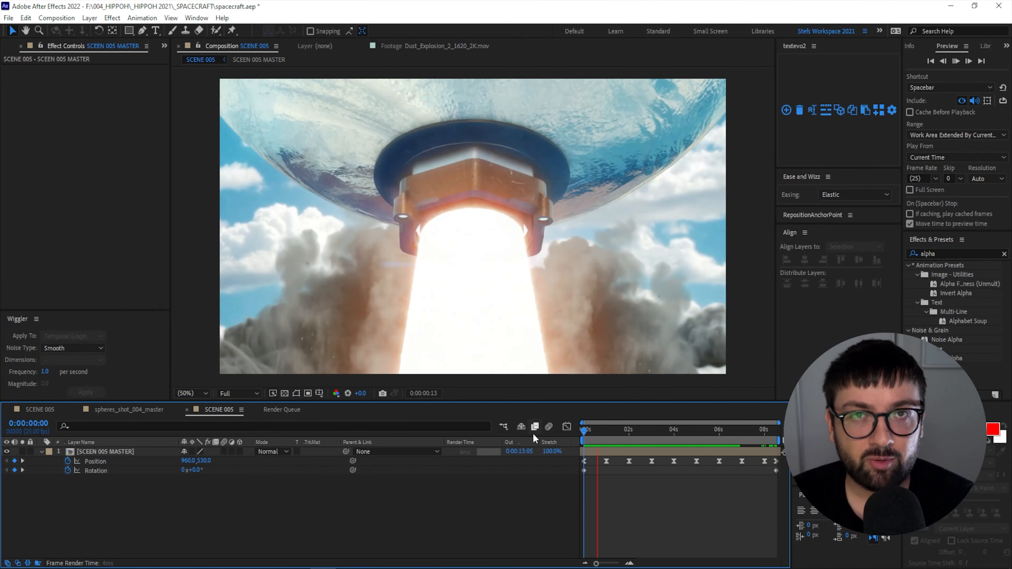